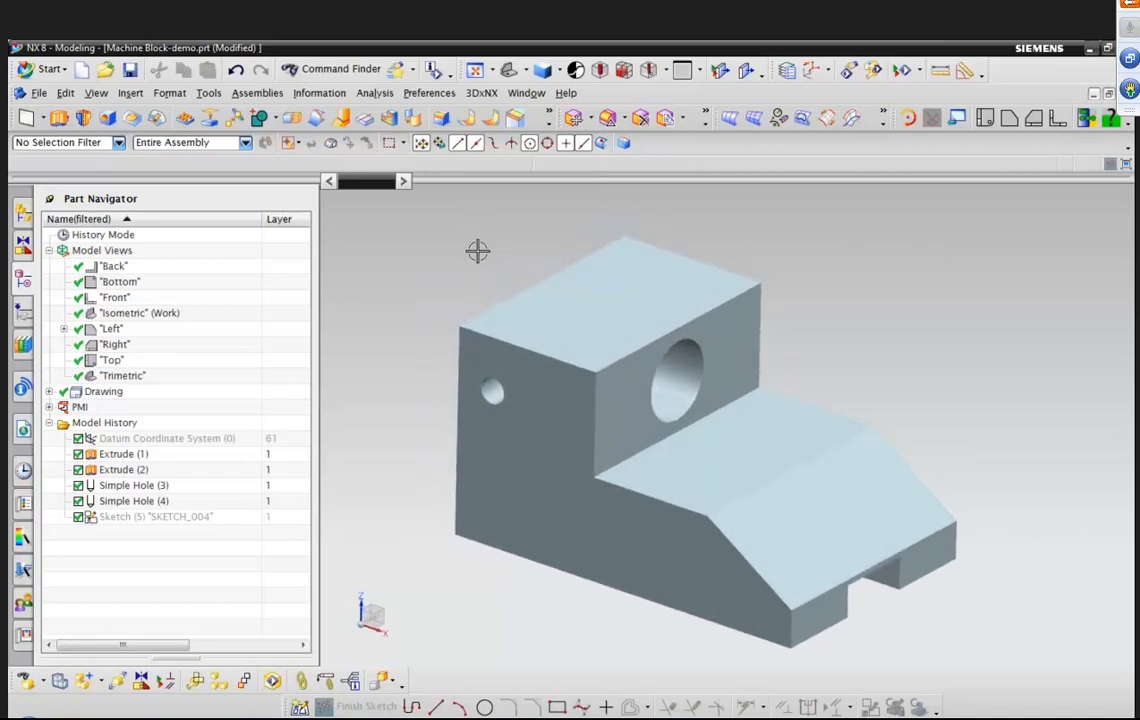
# Switch to the PMI application.
pyautogui.click(59, 70)
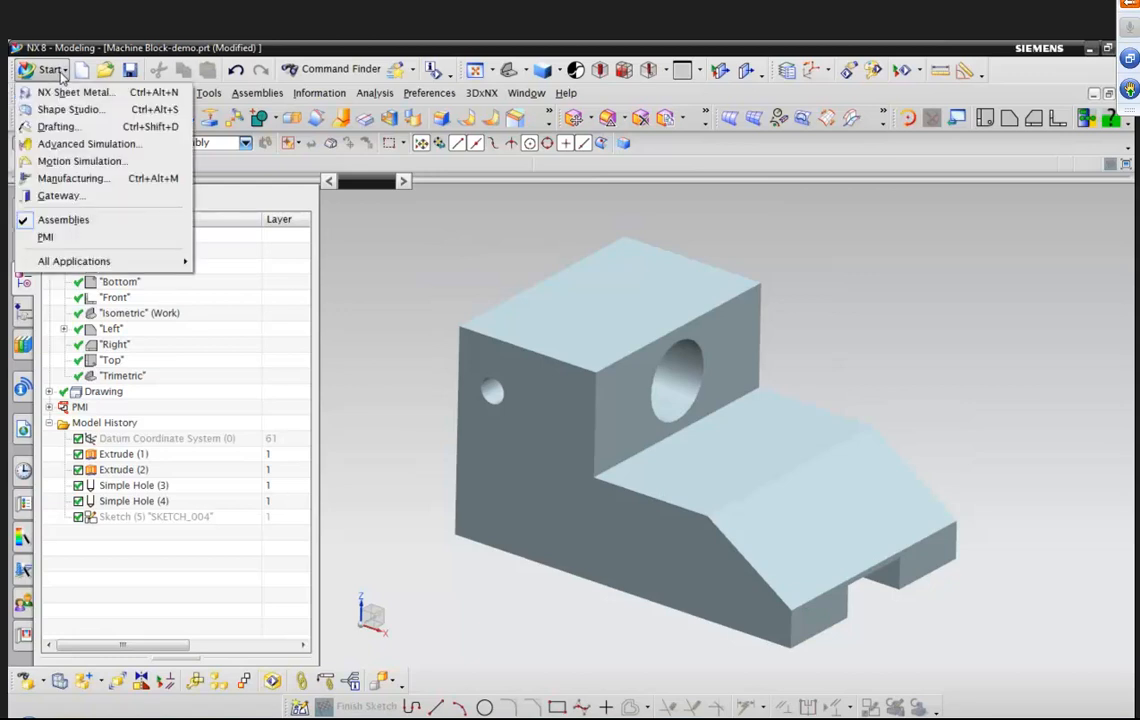
pyautogui.click(69, 240)
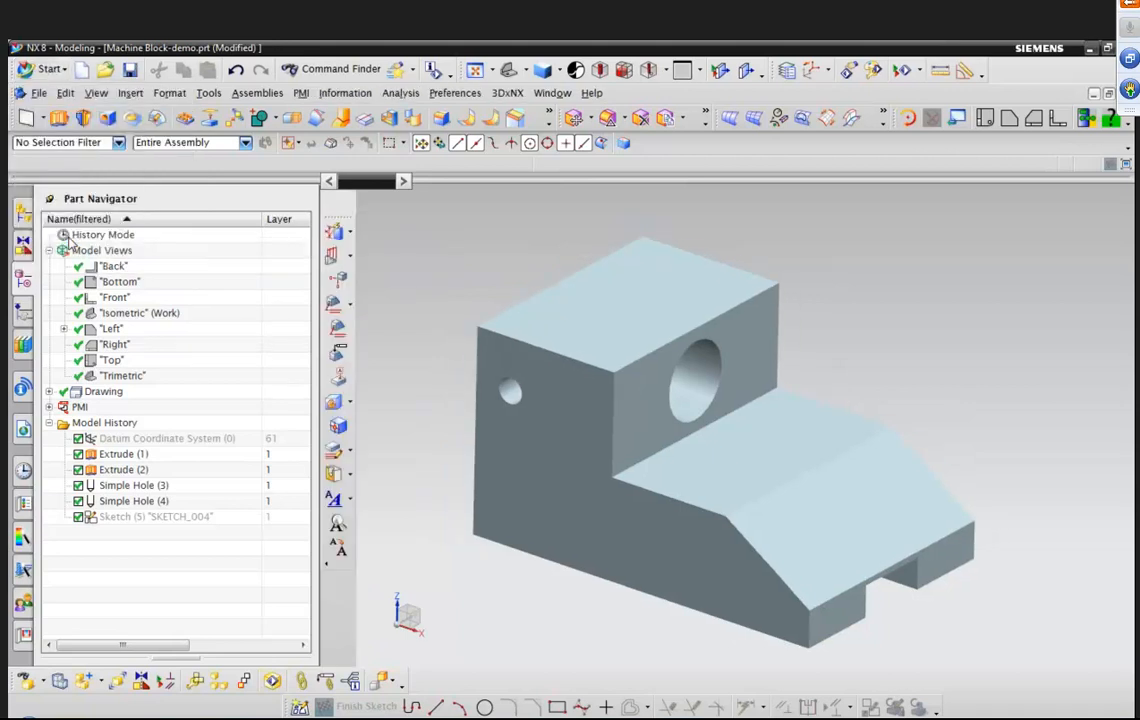
pyautogui.click(305, 95)
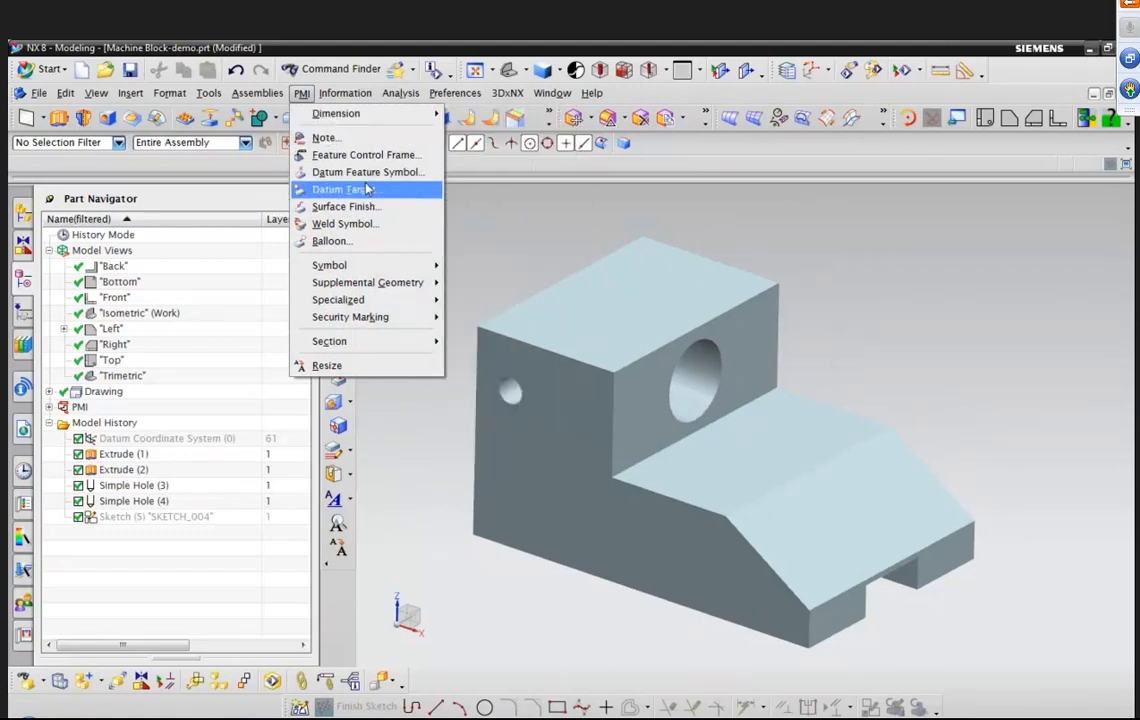
pyautogui.moveTo(405, 289)
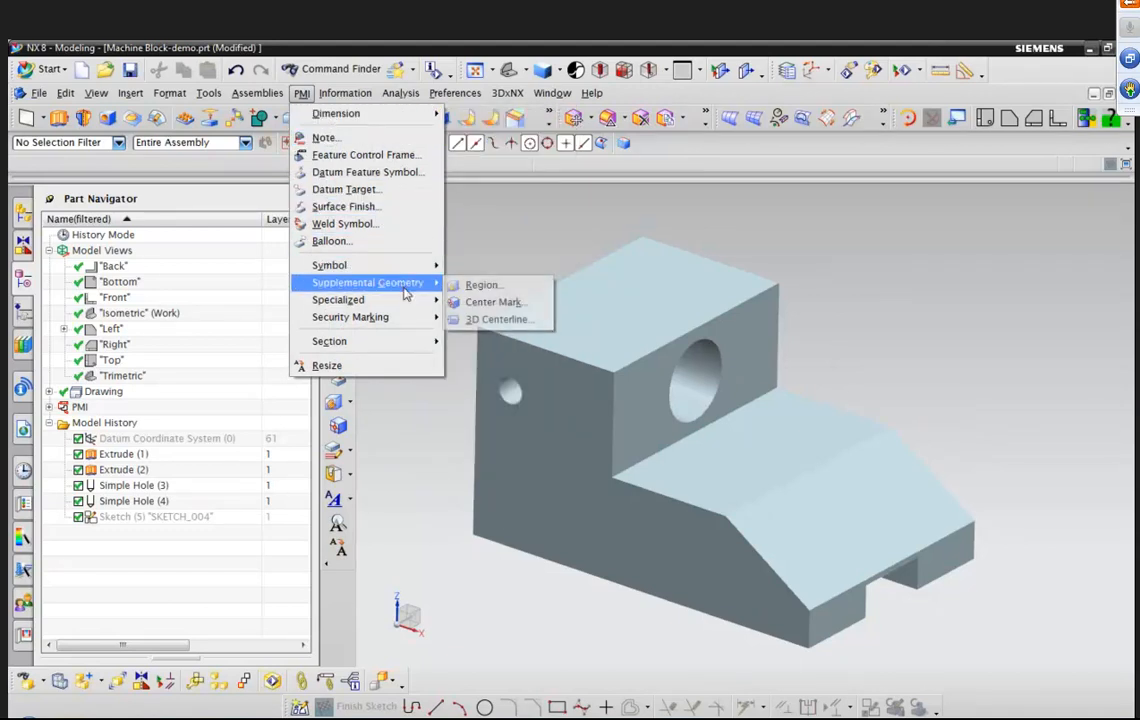
pyautogui.click(529, 252)
pyautogui.moveTo(352, 217); pyautogui.dragTo(427, 216)
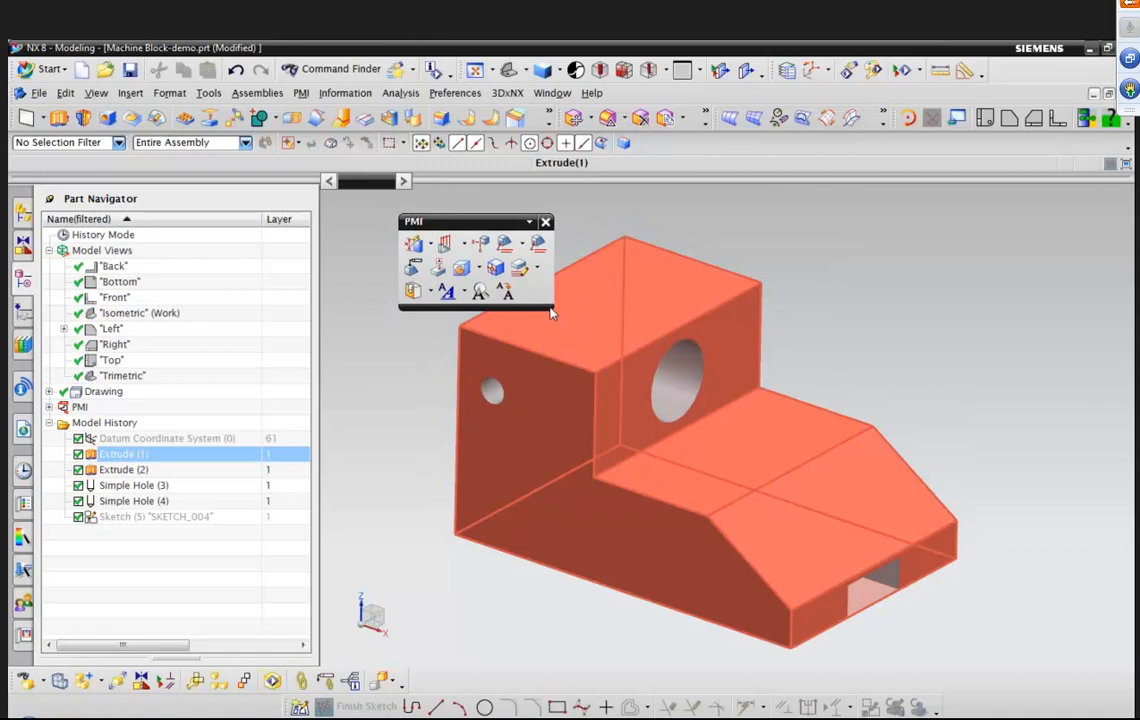
pyautogui.moveTo(500, 221); pyautogui.dragTo(381, 256)
pyautogui.moveTo(296, 262); pyautogui.dragTo(343, 224)
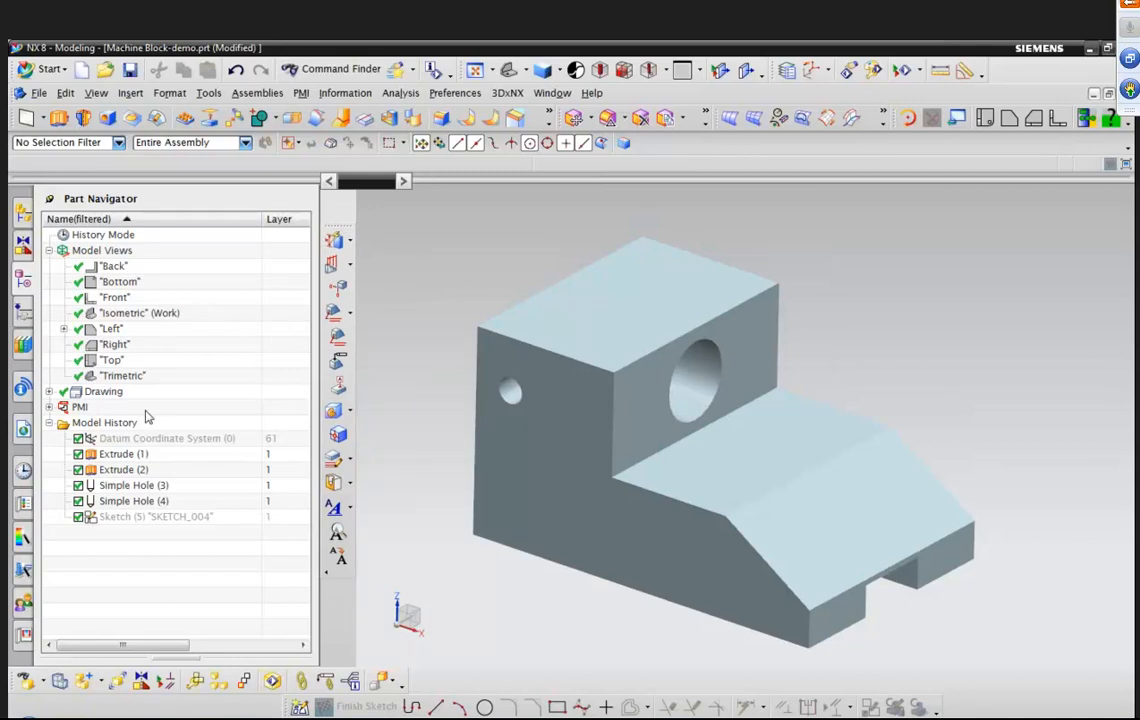
# Make the Front model view the work view.
pyautogui.scroll(-3, 486, 299)
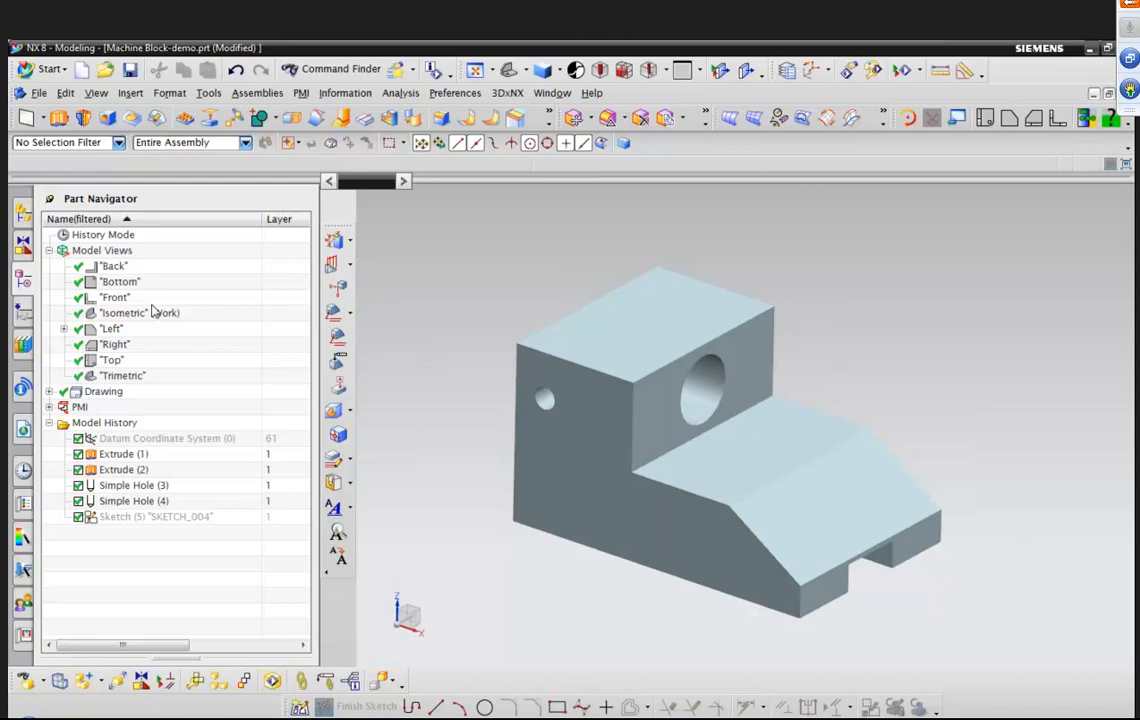
pyautogui.rightClick(128, 298)
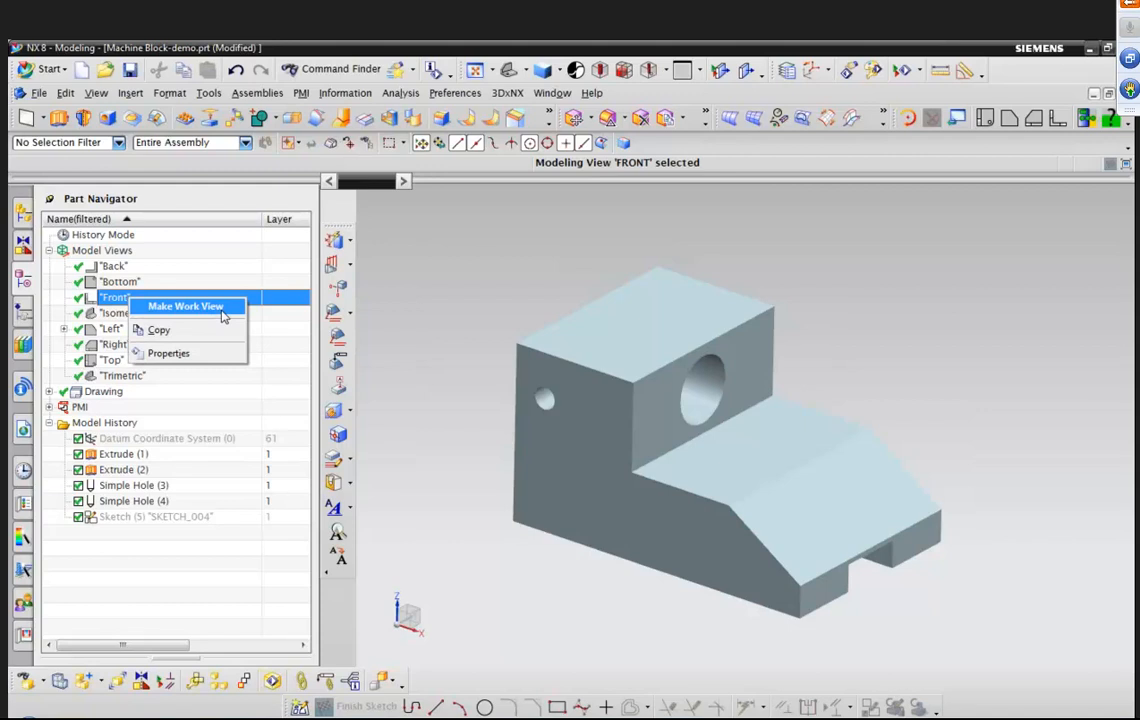
pyautogui.click(222, 309)
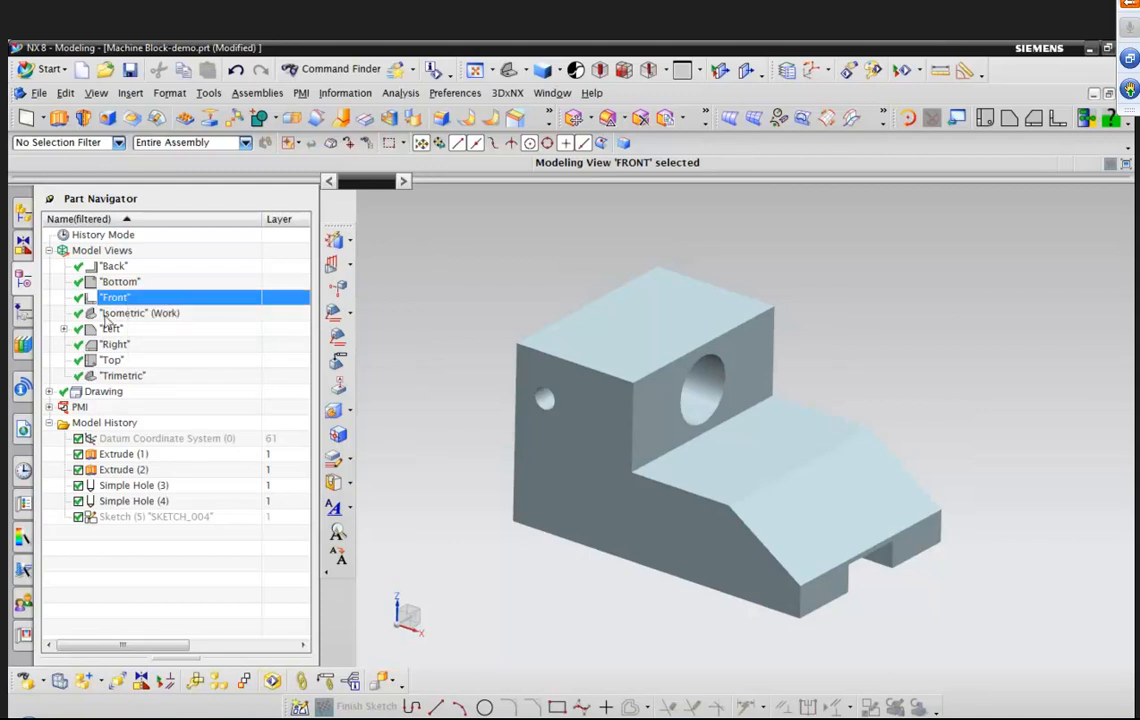
pyautogui.doubleClick(128, 298)
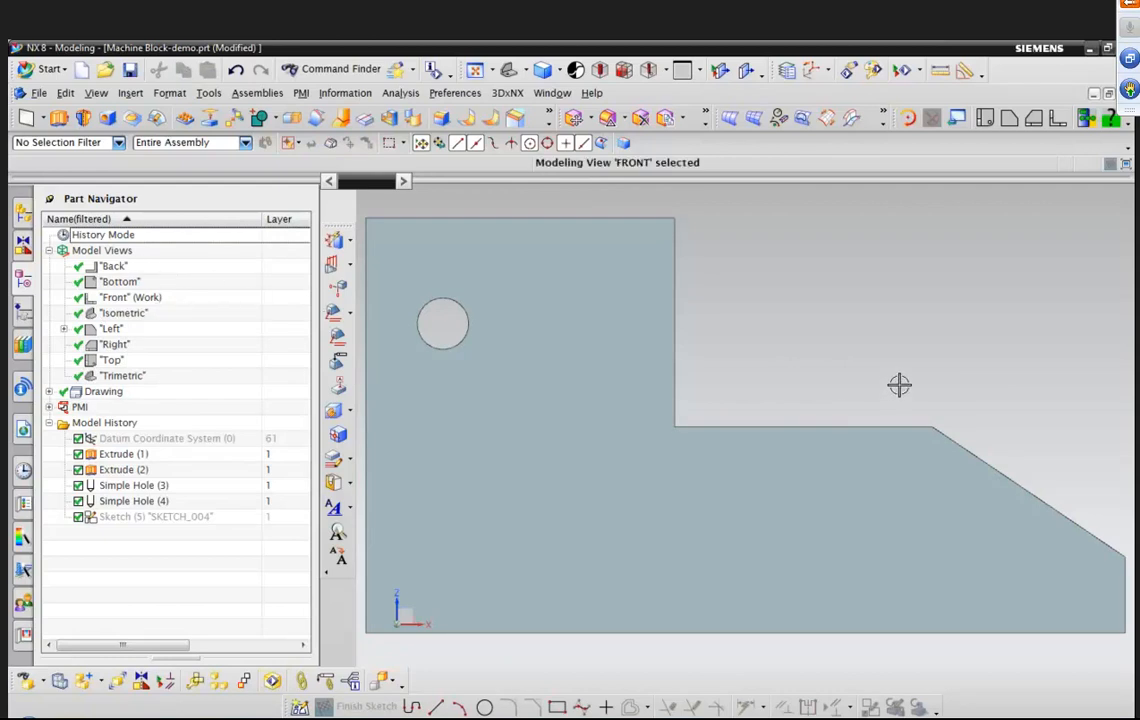
pyautogui.moveTo(893, 382); pyautogui.dragTo(533, 225, button='middle')
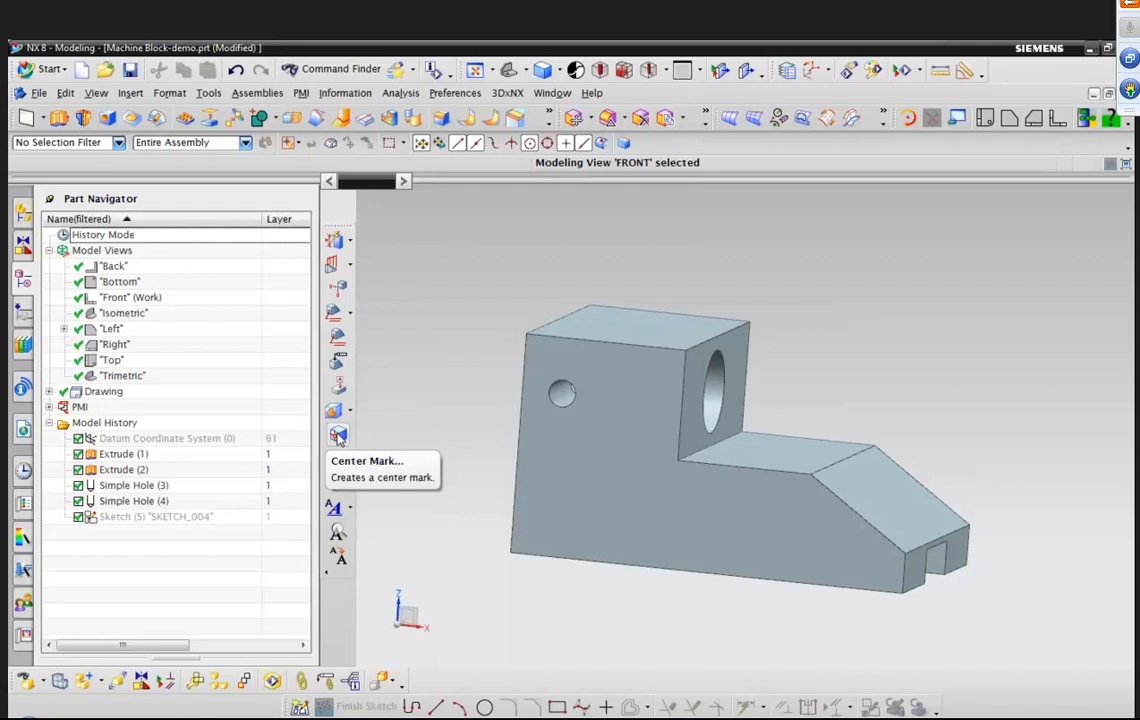
# Start a Center Mark and set its plane to a user-defined CSYS of the current view.
pyautogui.click(302, 93)
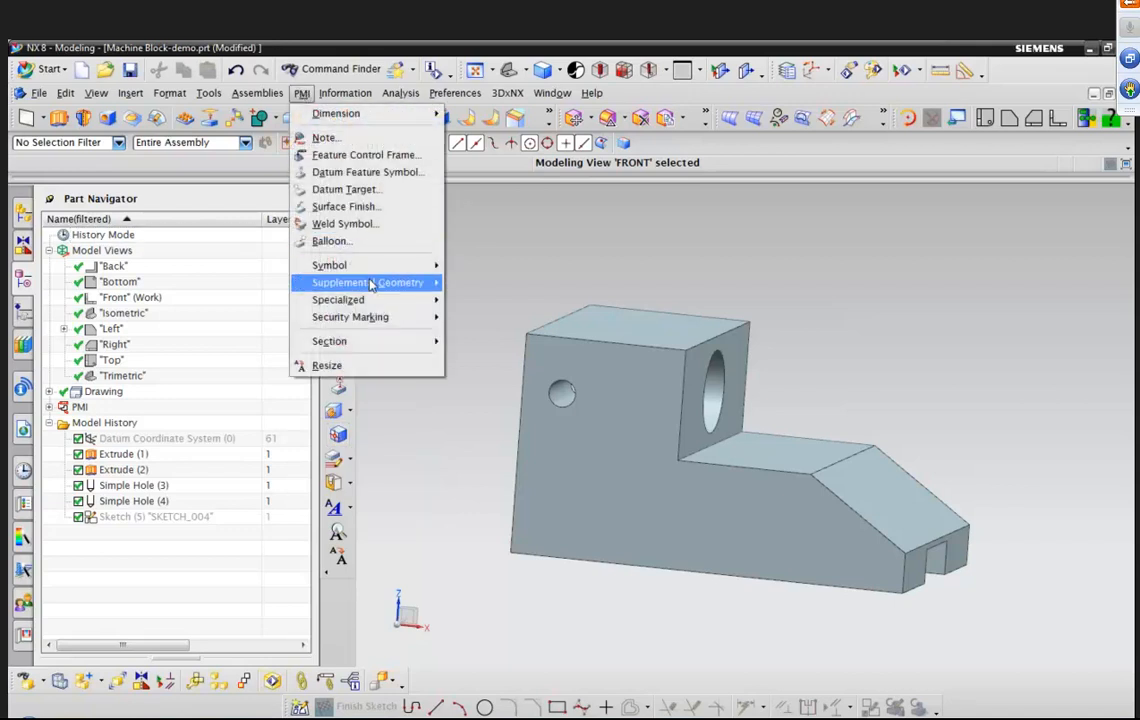
pyautogui.moveTo(372, 286)
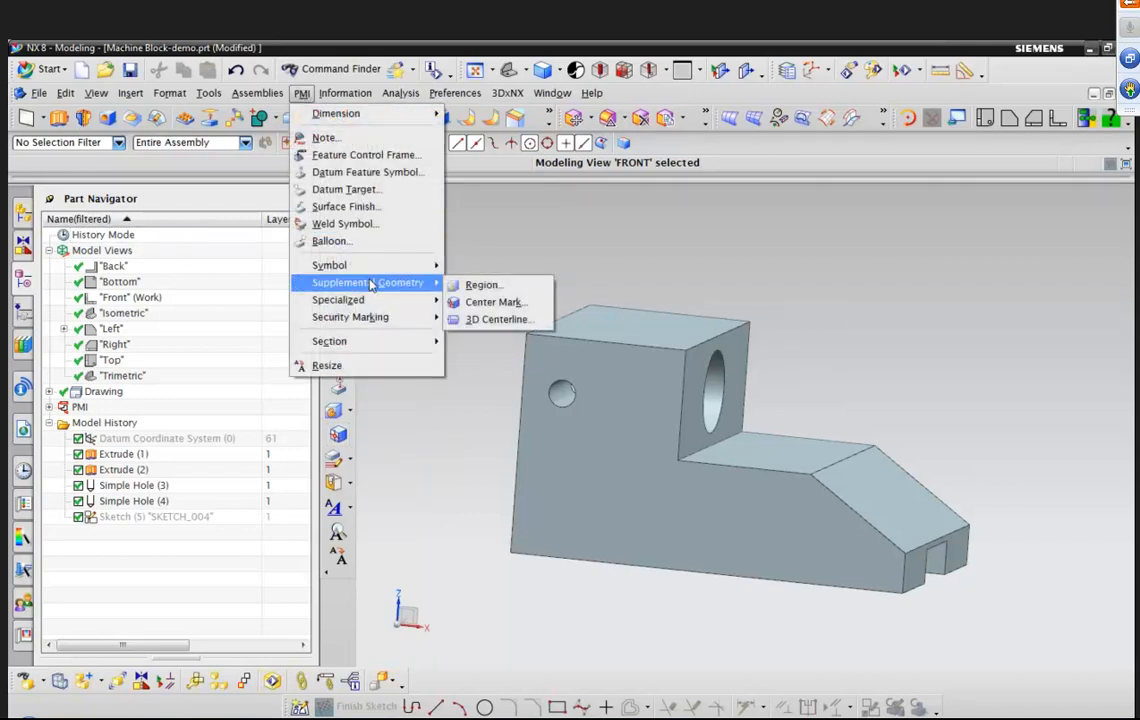
pyautogui.click(494, 301)
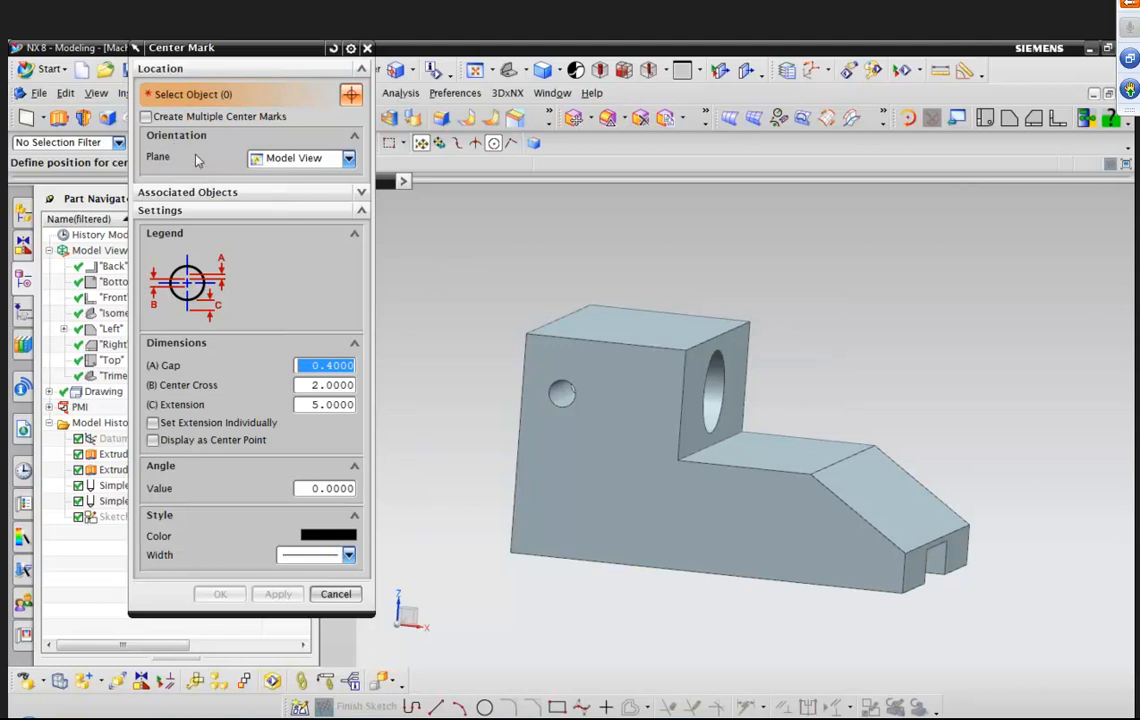
pyautogui.click(349, 160)
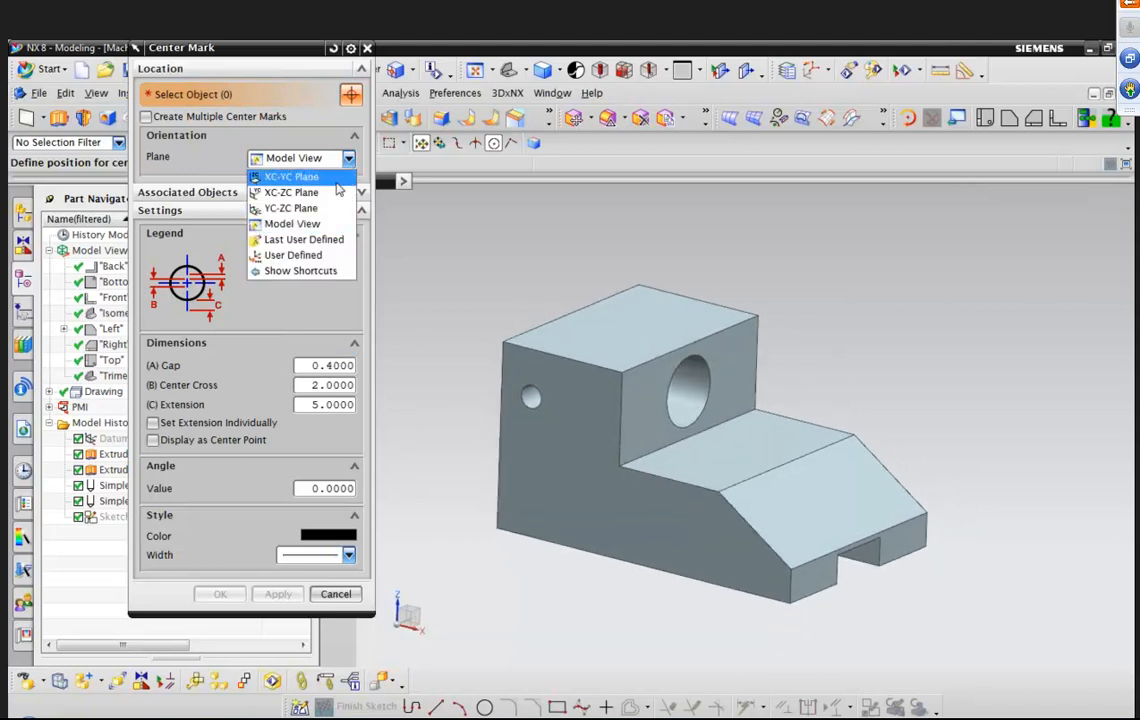
pyautogui.click(293, 256)
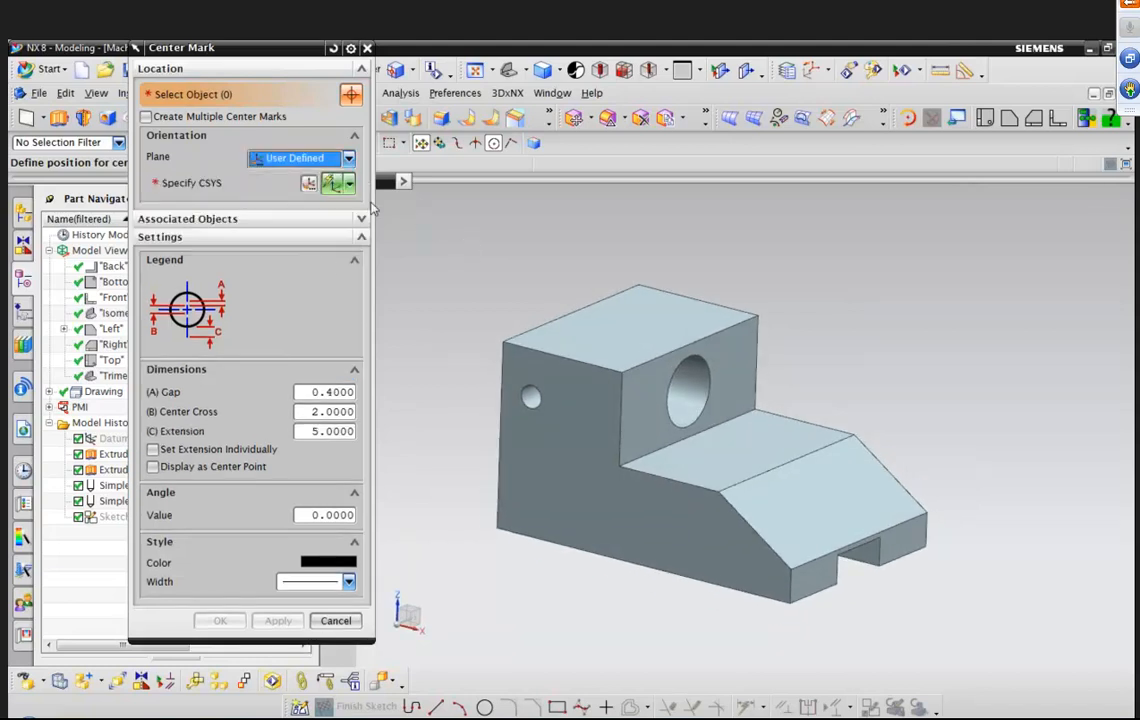
pyautogui.click(349, 186)
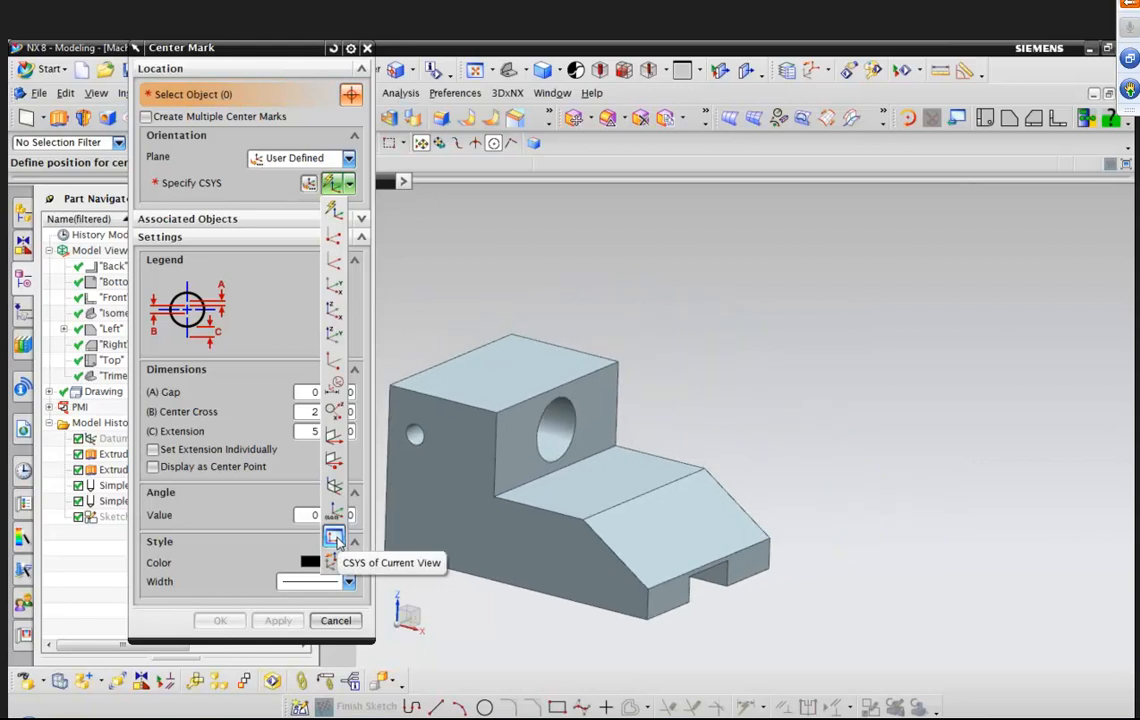
pyautogui.click(336, 540)
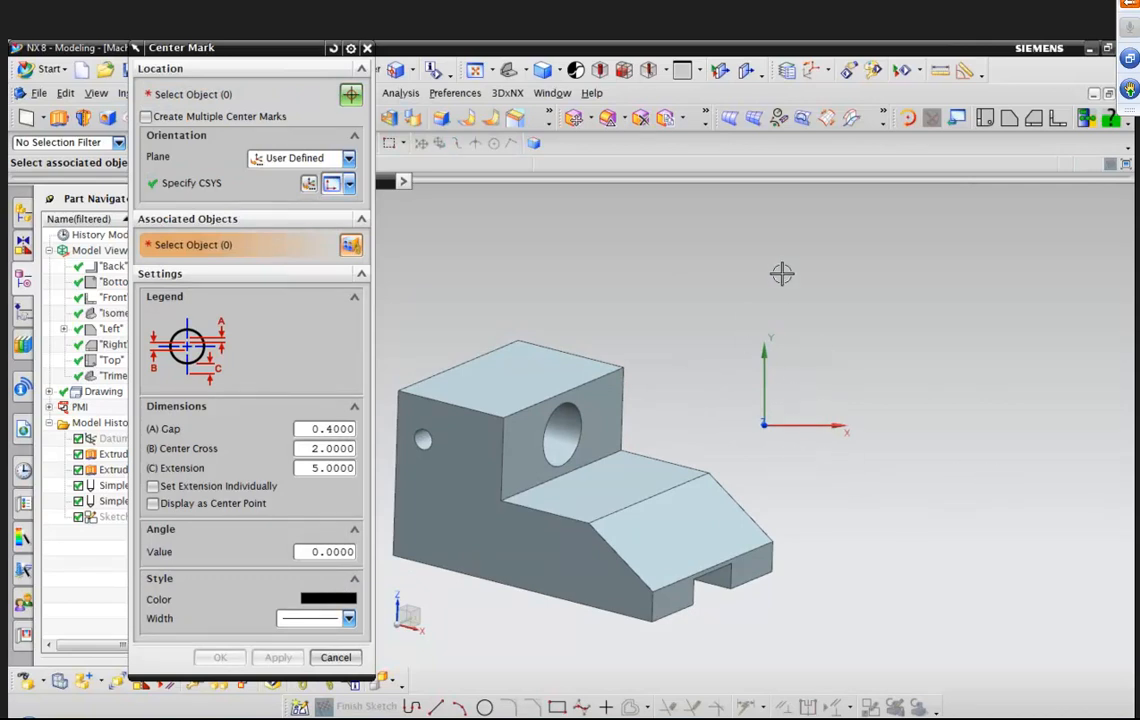
# Select the small hole's edge on the block's side face as the center mark location.
pyautogui.click(245, 96)
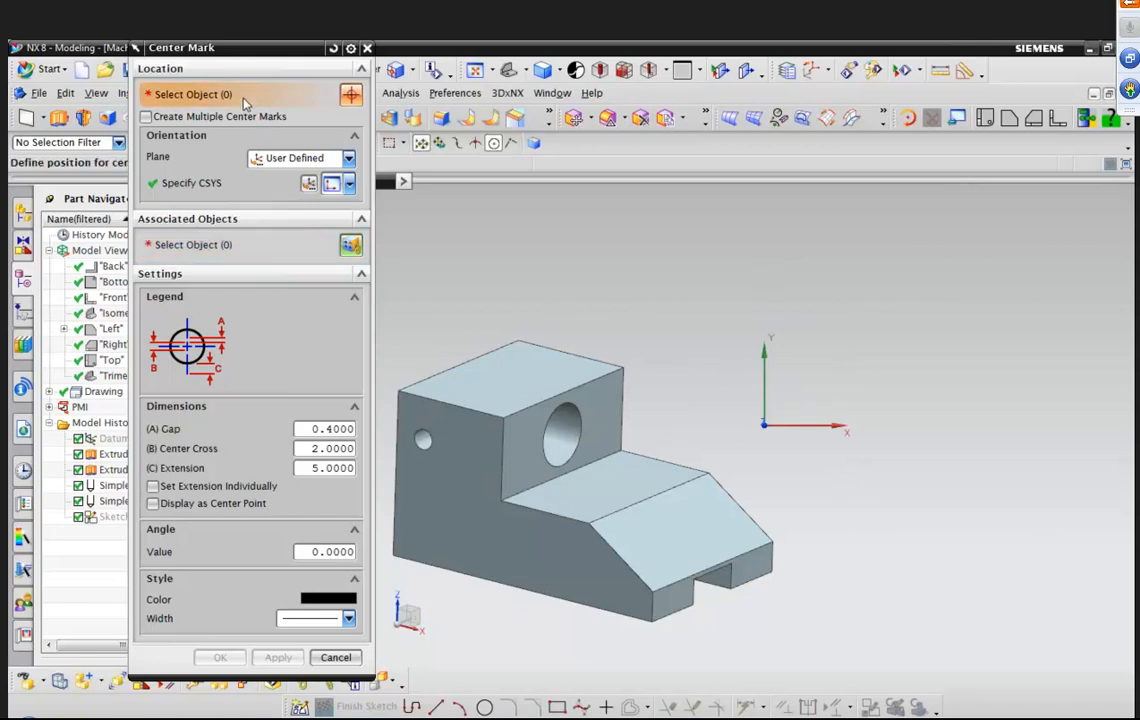
pyautogui.click(440, 435)
pyautogui.click(583, 446)
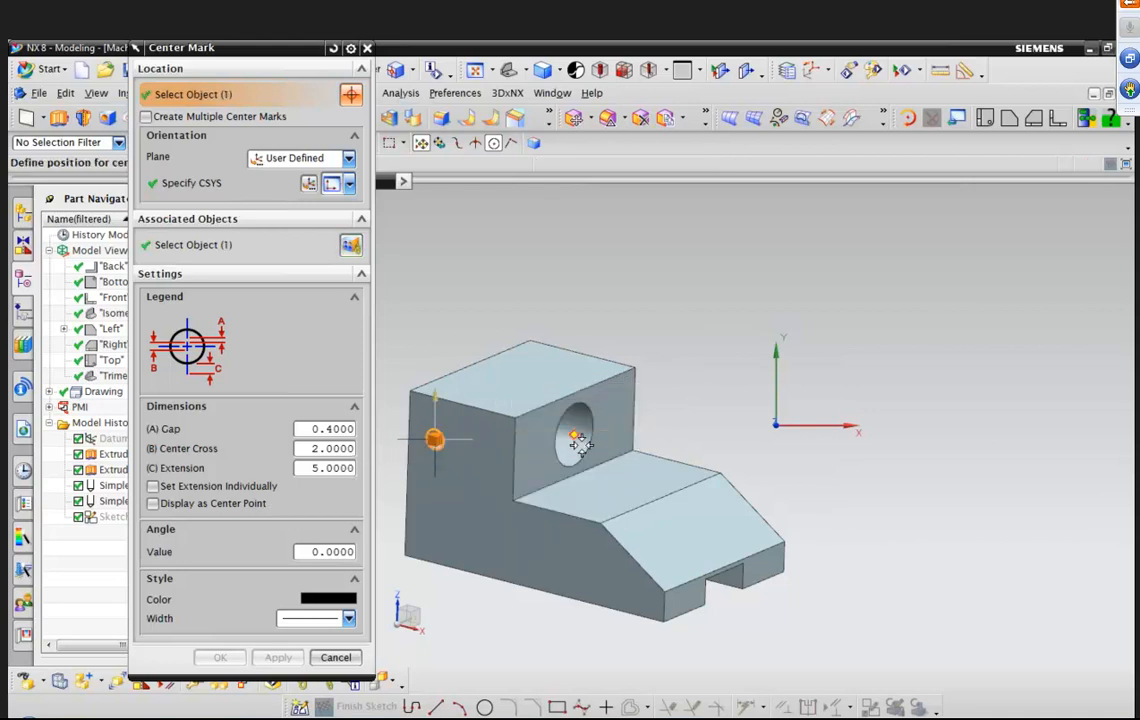
pyautogui.scroll(1, 432, 288)
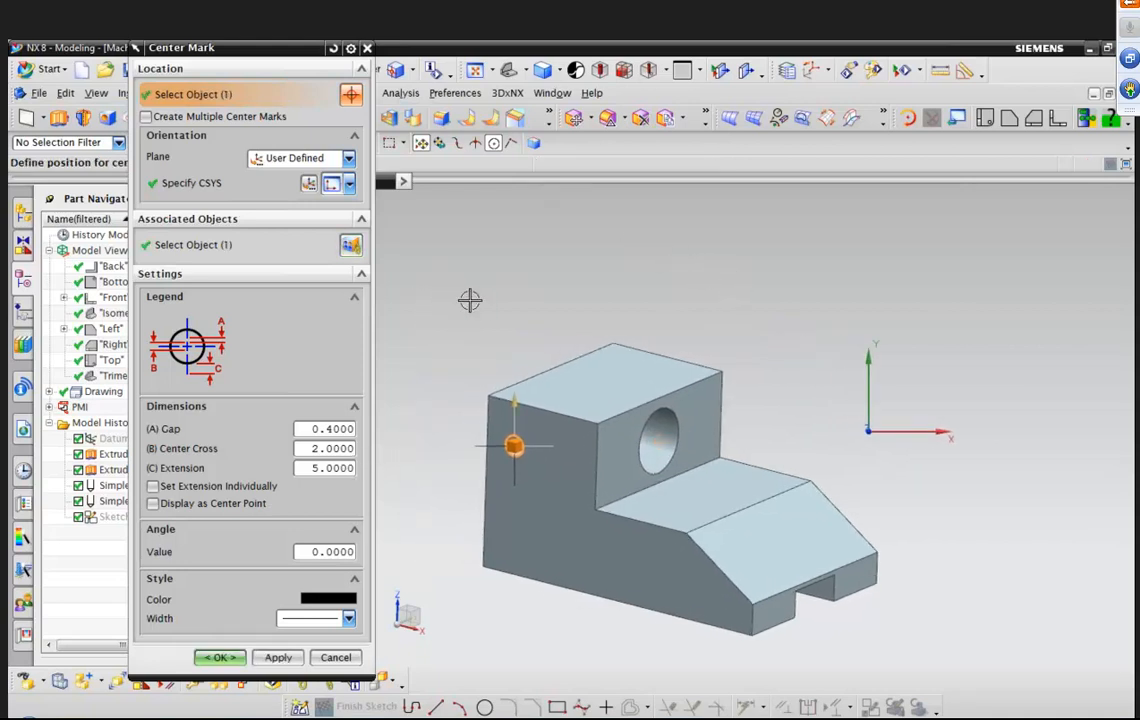
pyautogui.scroll(2, 512, 297)
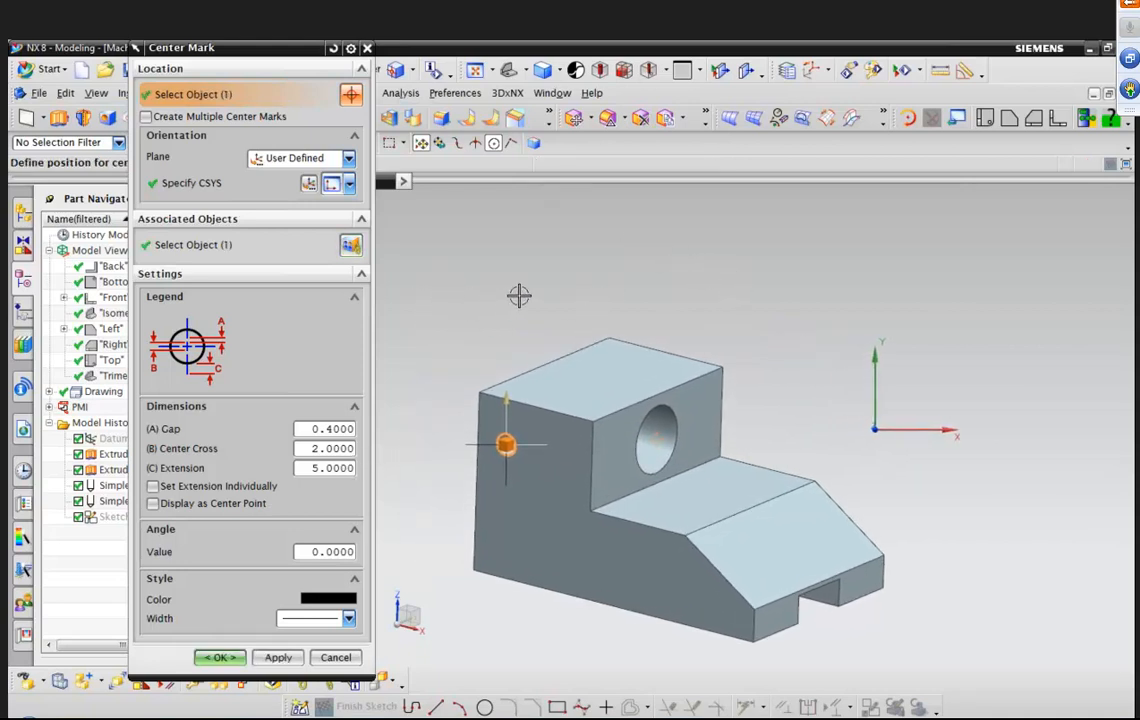
pyautogui.moveTo(519, 296); pyautogui.dragTo(772, 314, button='middle')
# Set the center mark's plane to Model View and create the center mark.
pyautogui.click(350, 161)
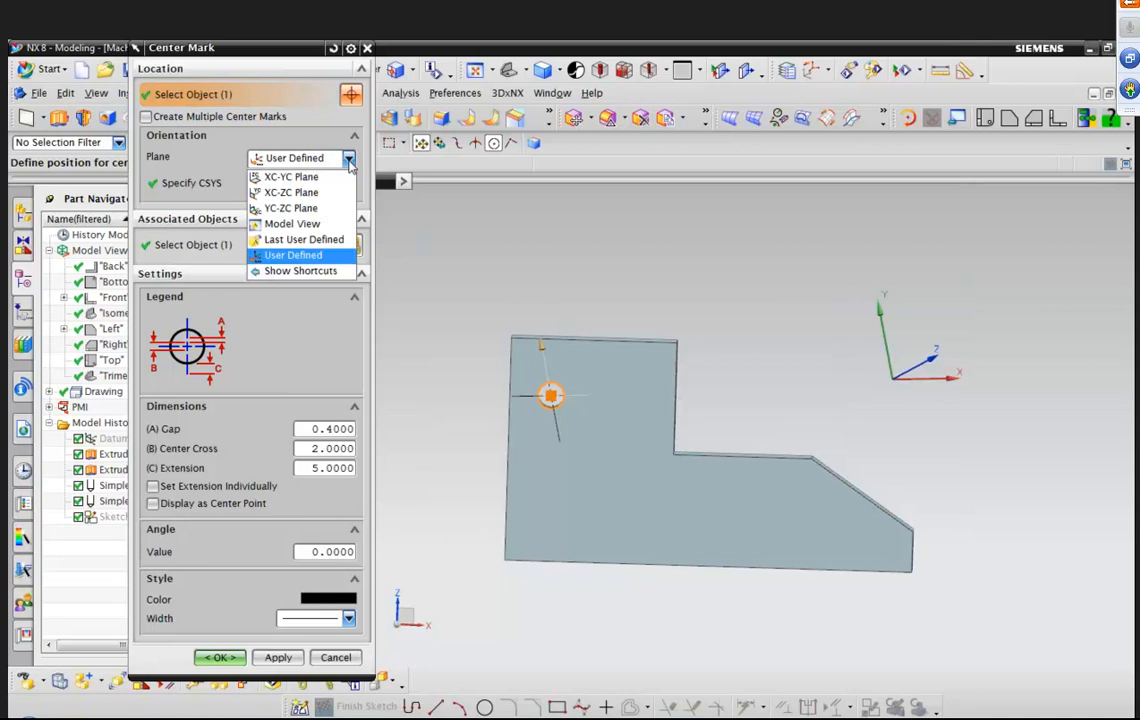
pyautogui.click(292, 224)
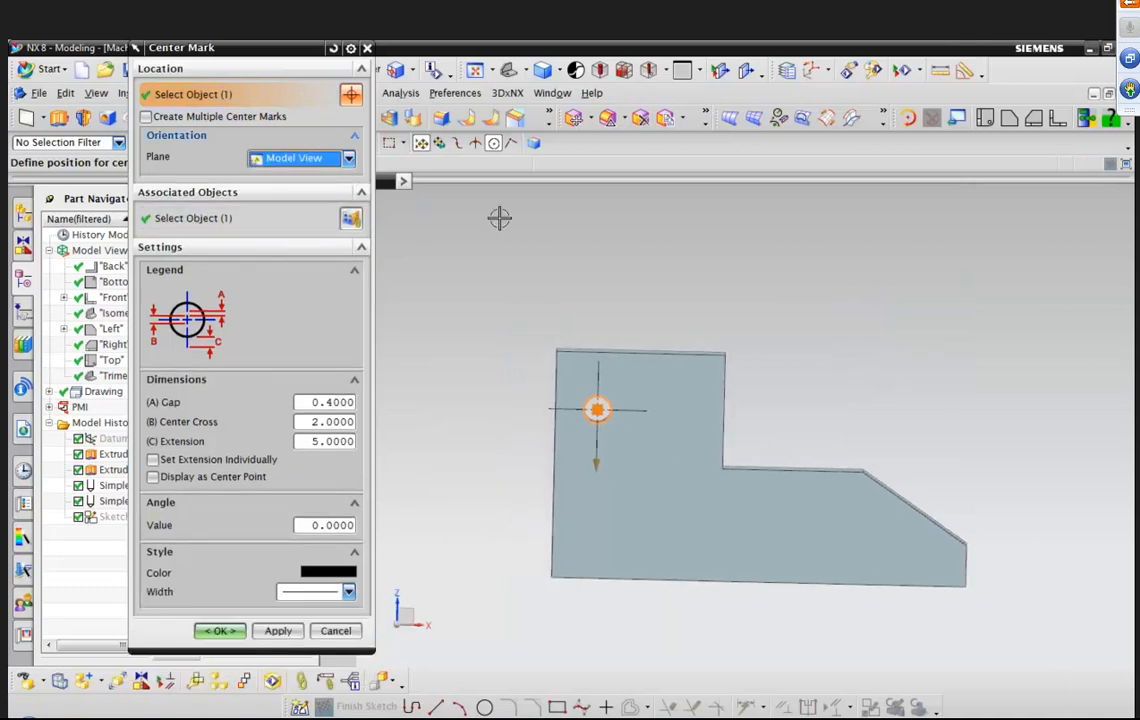
pyautogui.rightClick(736, 273)
pyautogui.moveTo(809, 507)
pyautogui.click(932, 491)
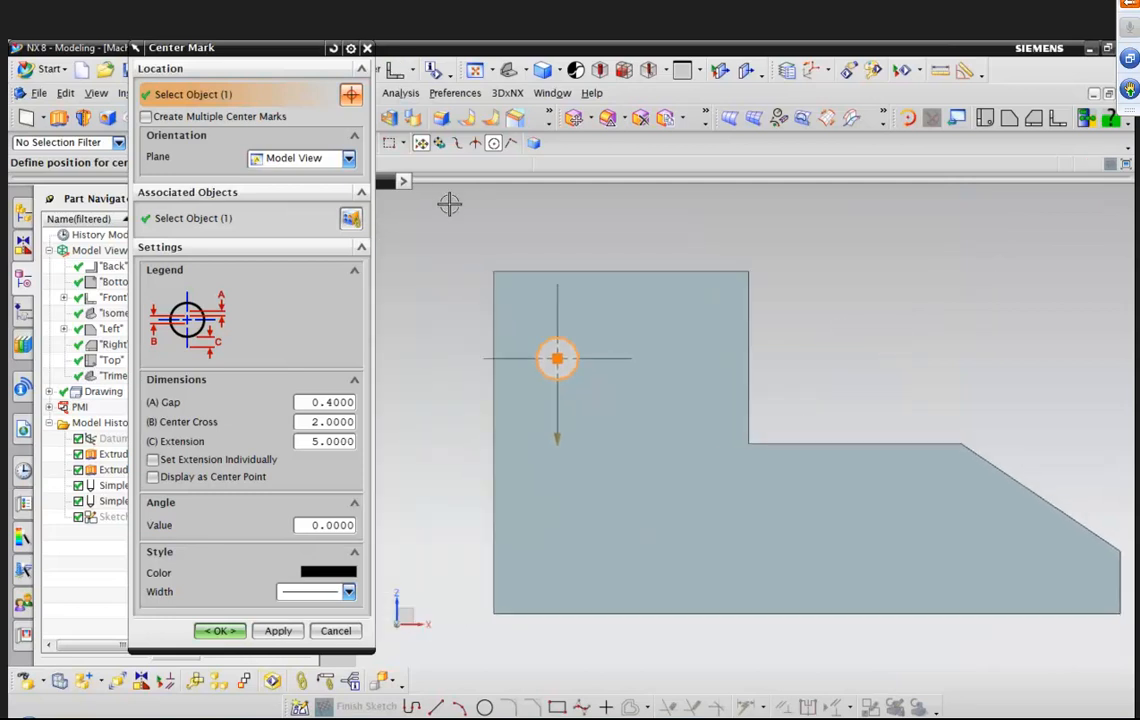
pyautogui.scroll(2, 550, 198)
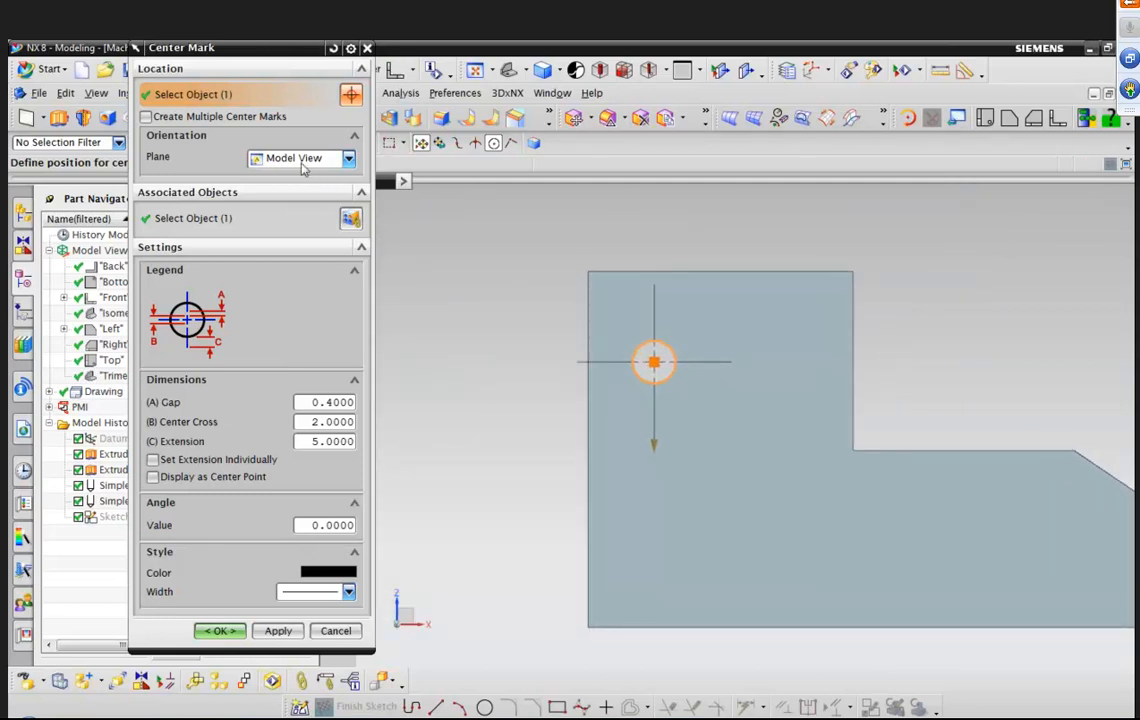
pyautogui.moveTo(280, 49); pyautogui.dragTo(400, 106)
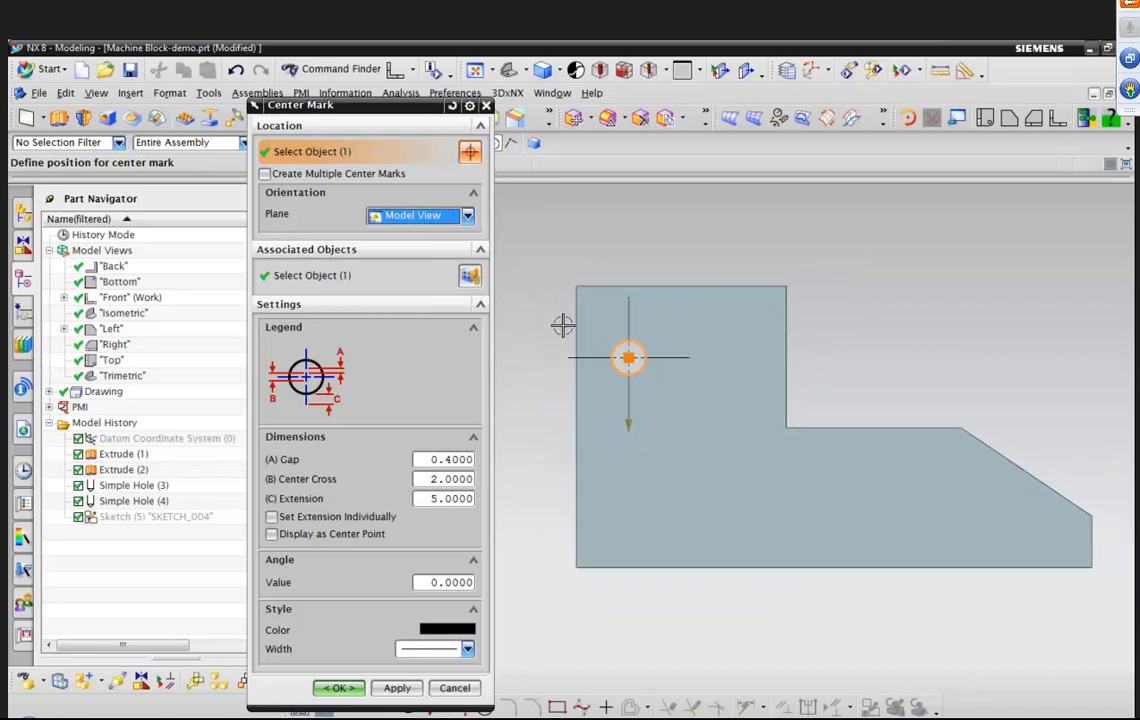
pyautogui.click(336, 688)
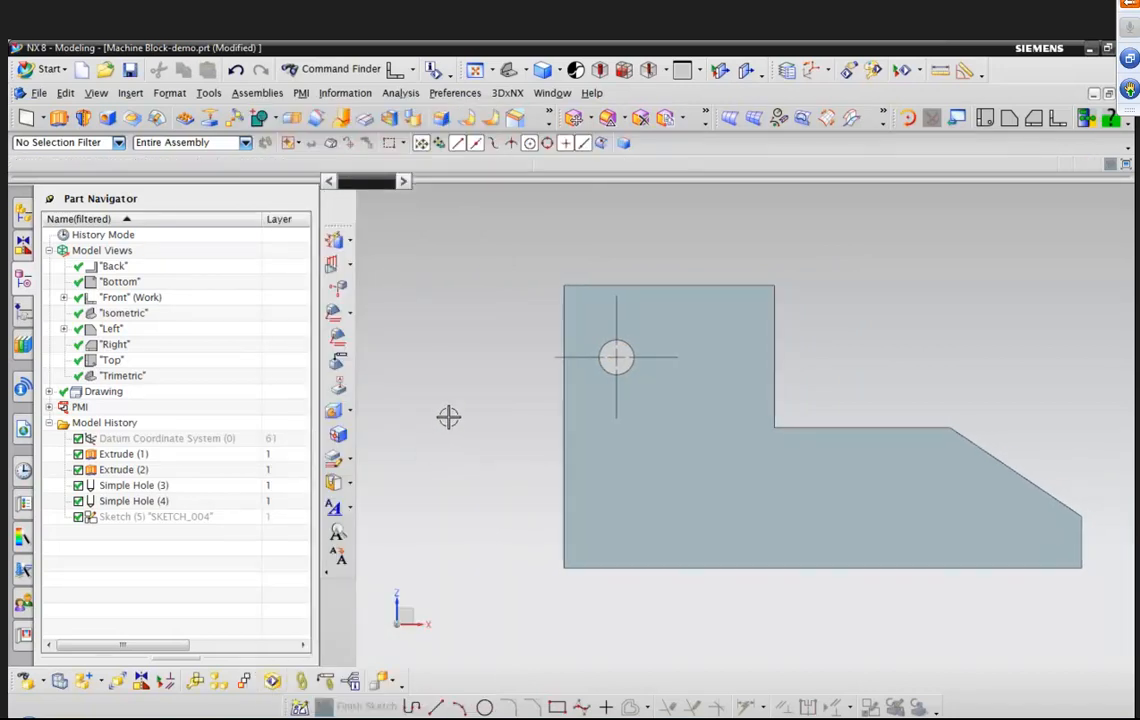
# Start a Horizontal Baseline dimension and set its value display to Basic.
pyautogui.click(301, 93)
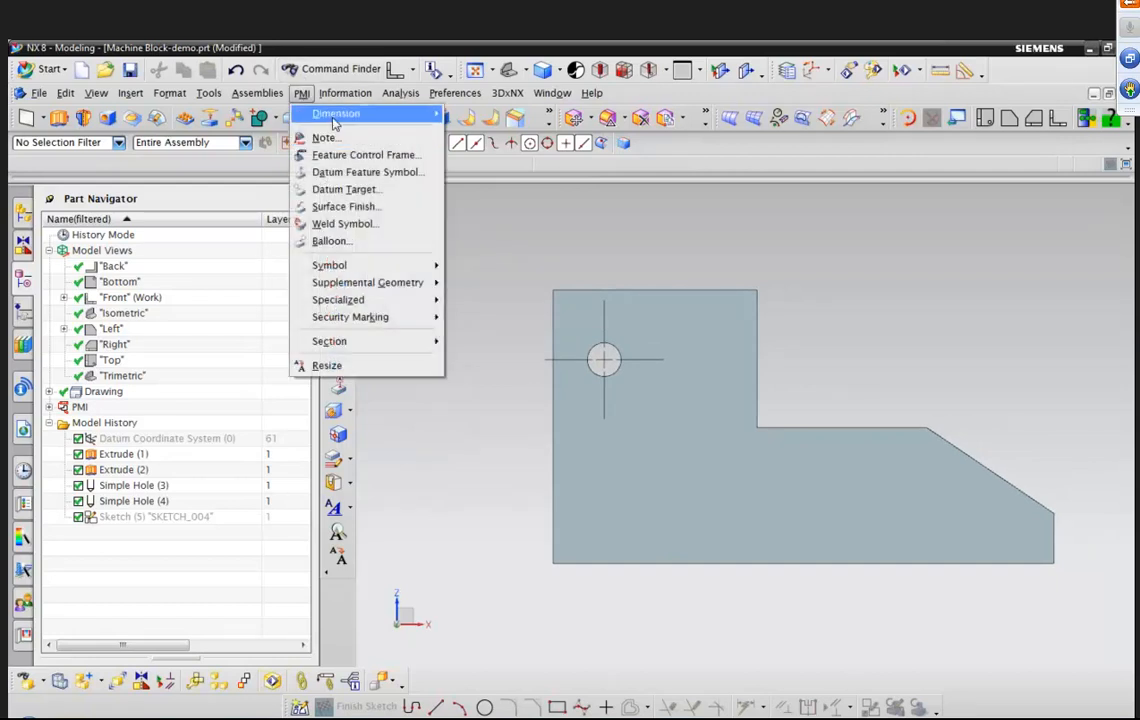
pyautogui.moveTo(422, 120)
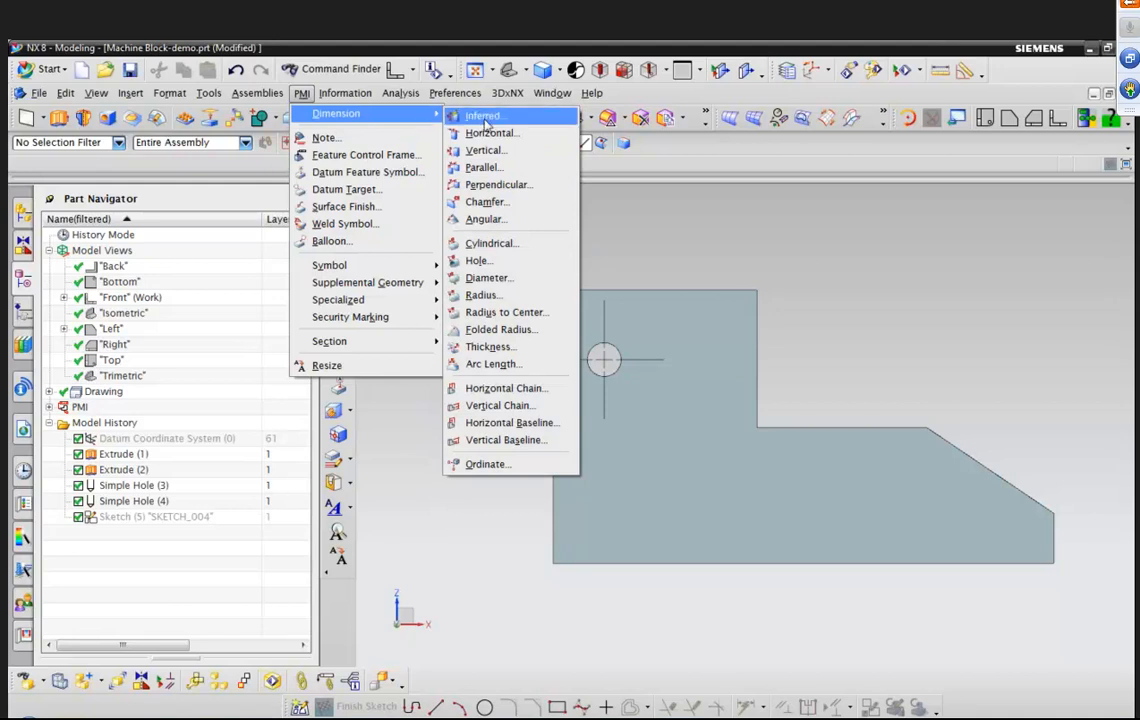
pyautogui.click(527, 424)
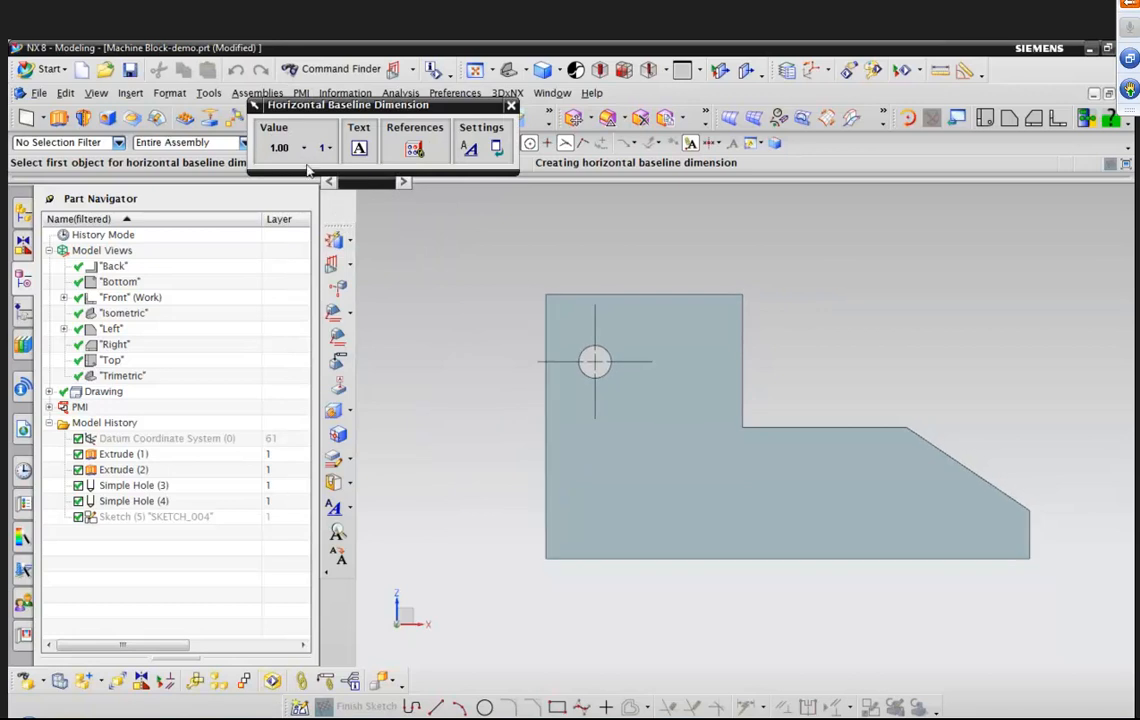
pyautogui.moveTo(392, 110); pyautogui.dragTo(557, 200)
pyautogui.click(466, 241)
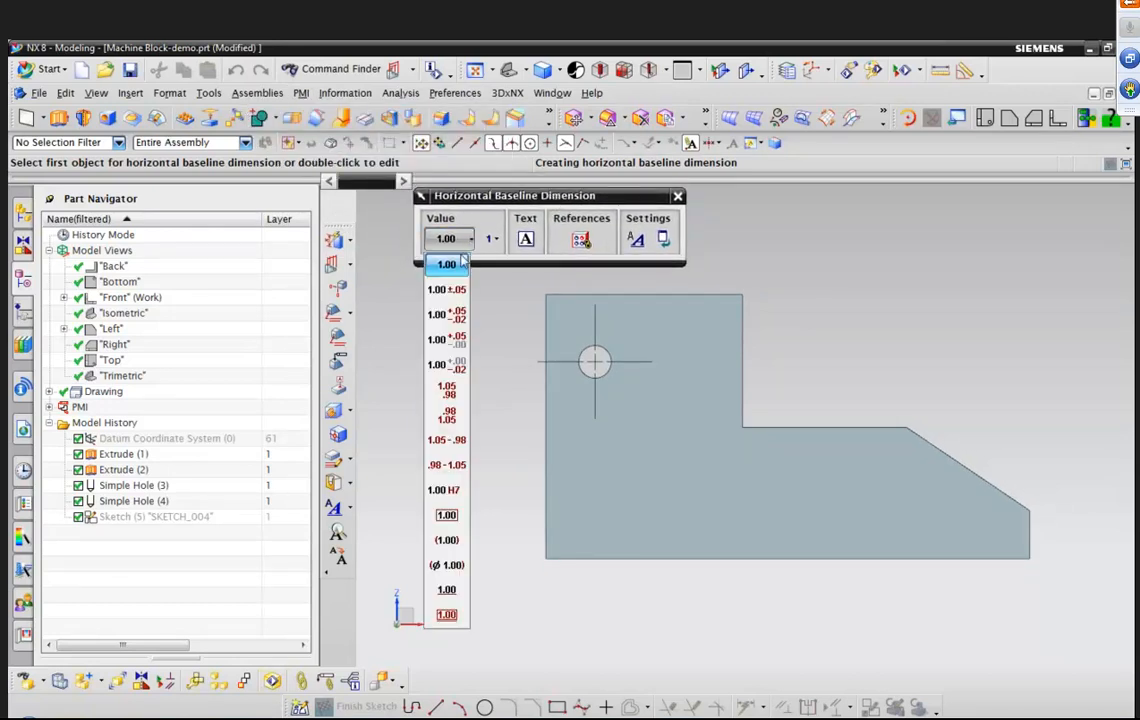
pyautogui.click(447, 516)
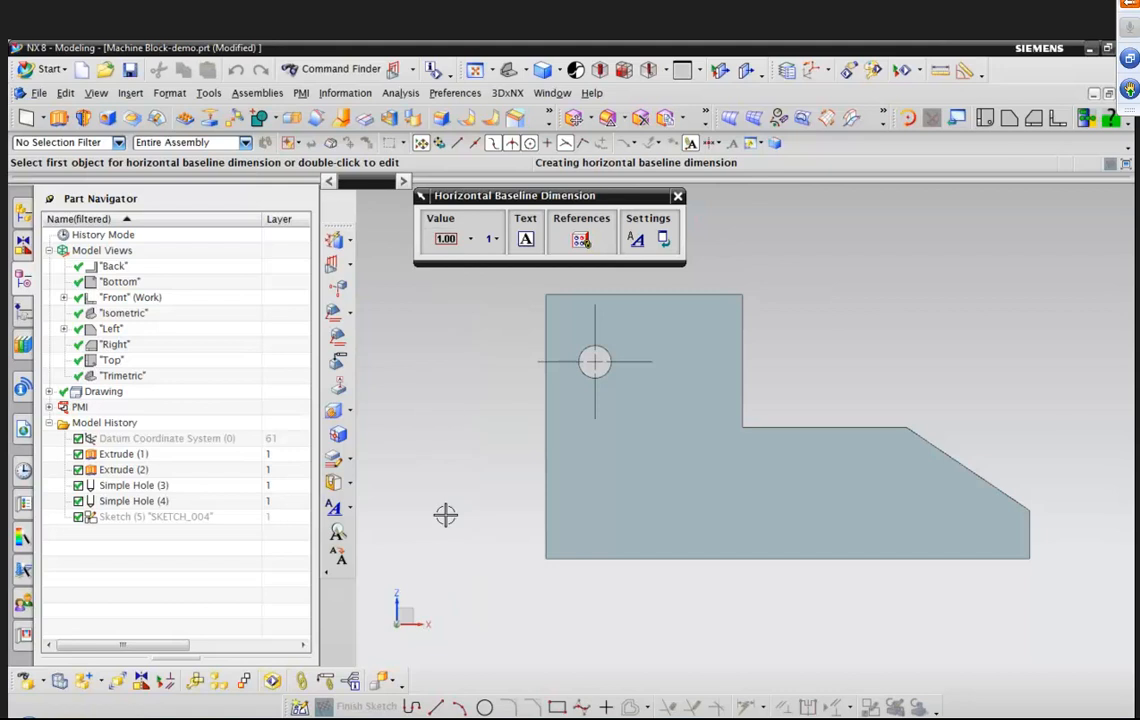
# Dimension from the block's lower-left corner to the center mark, the step corner and the chamfer's upper corner.
pyautogui.click(546, 559)
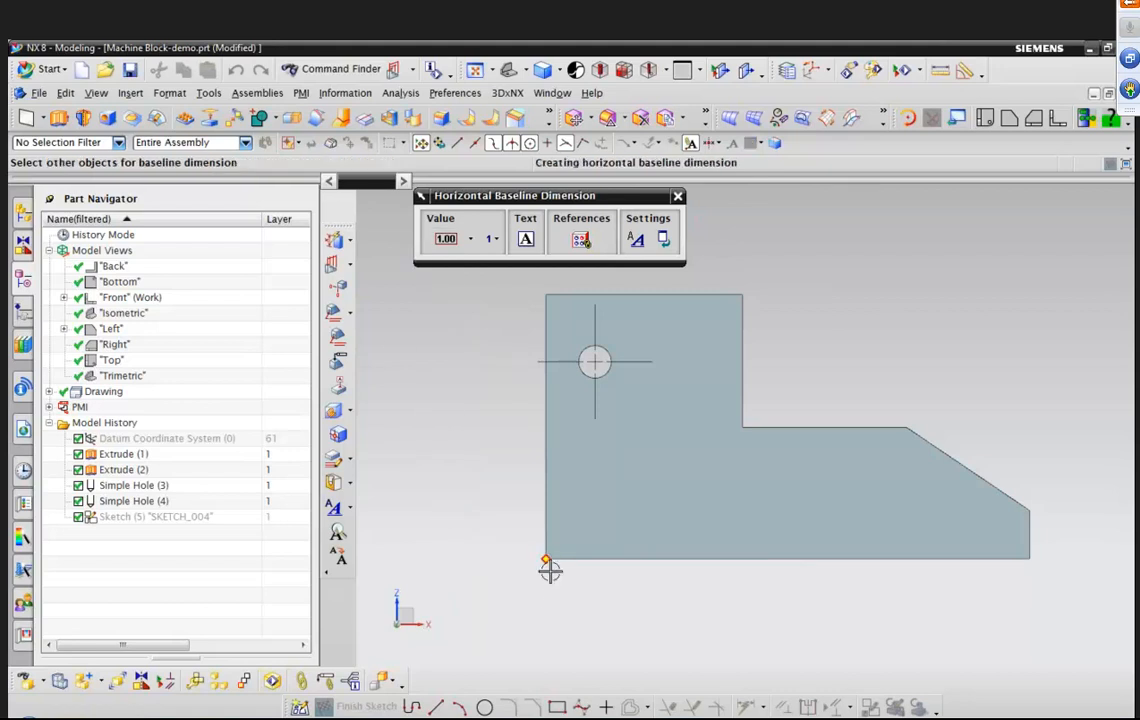
pyautogui.click(595, 408)
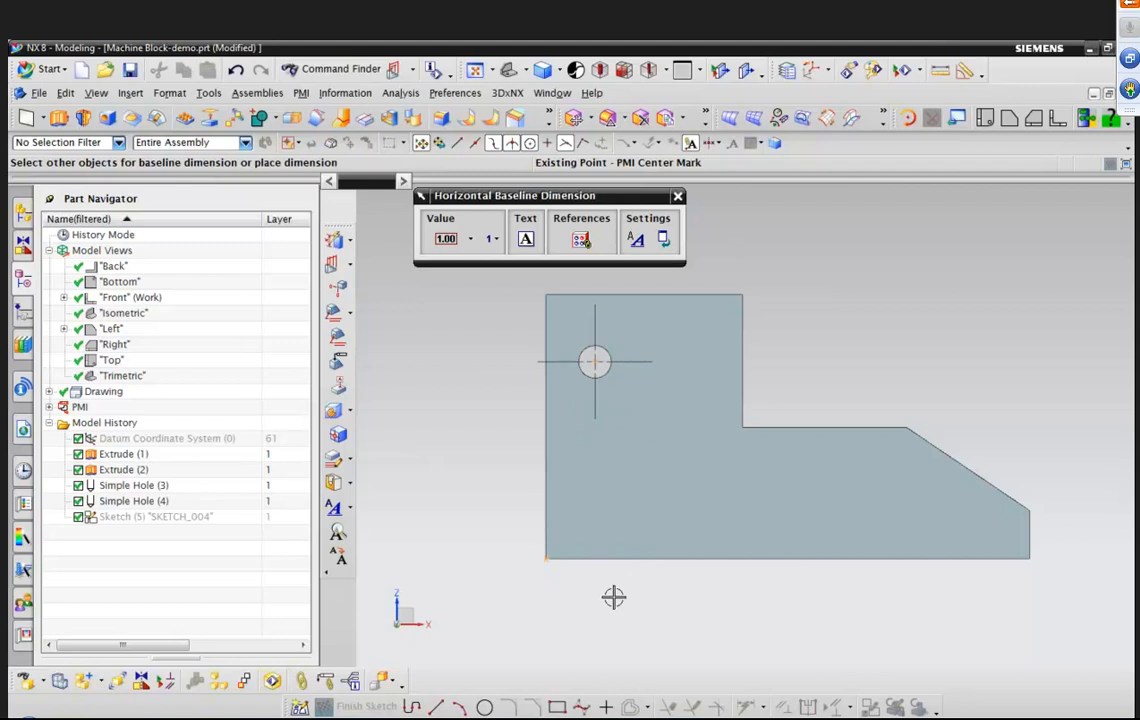
pyautogui.scroll(-1, 682, 600)
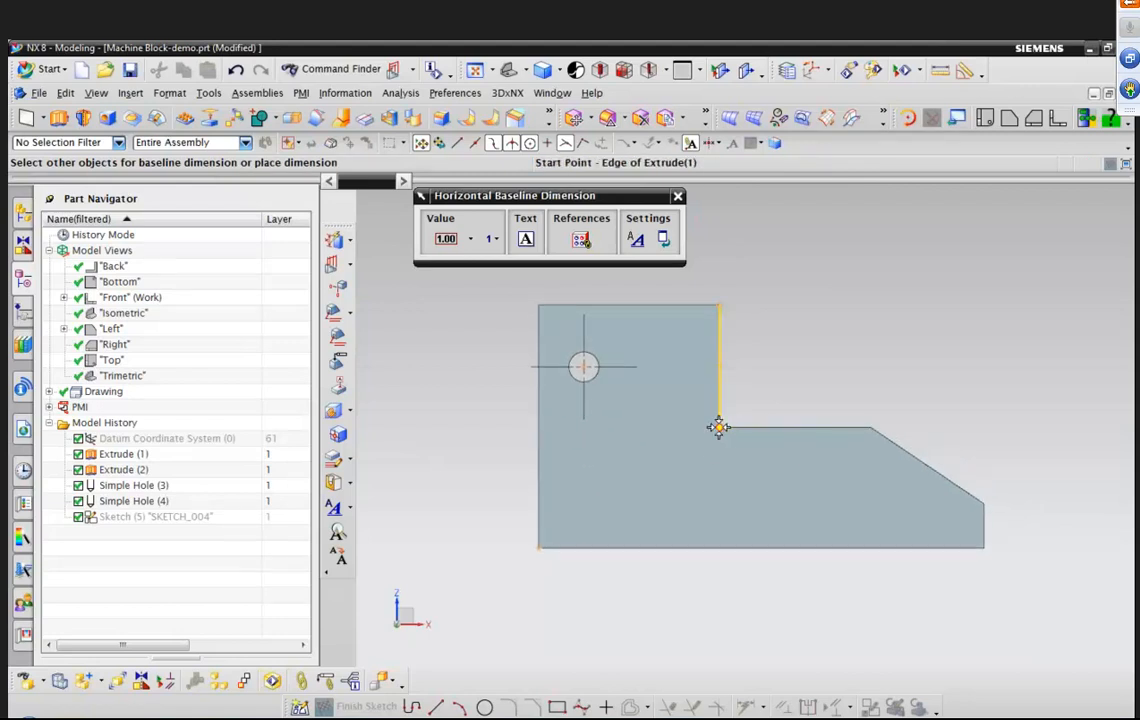
pyautogui.click(719, 427)
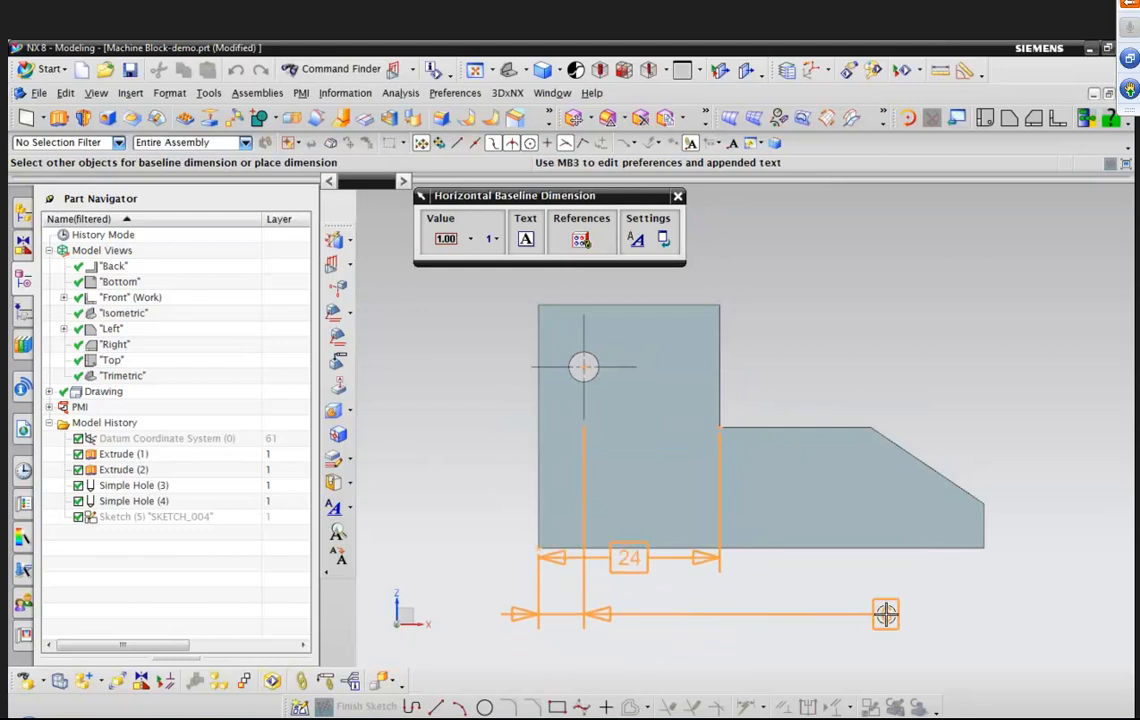
pyautogui.click(871, 430)
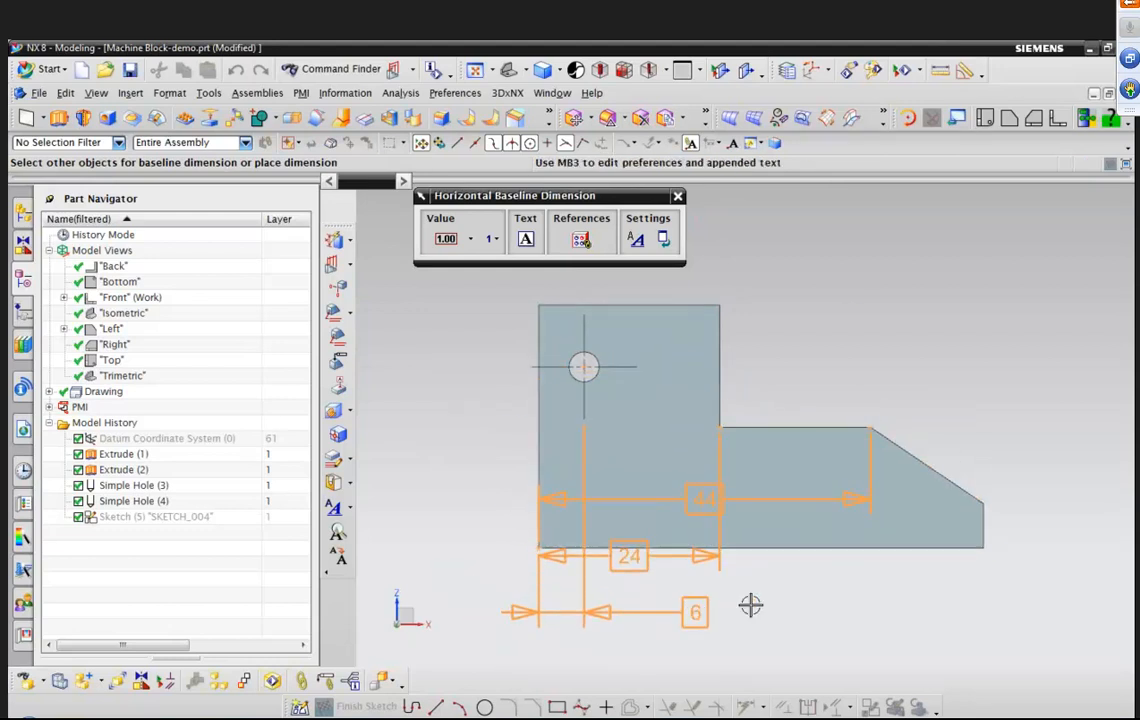
# Switch the value display to equal bilateral tolerance and set the tolerance to 1.
pyautogui.scroll(-1, 775, 588)
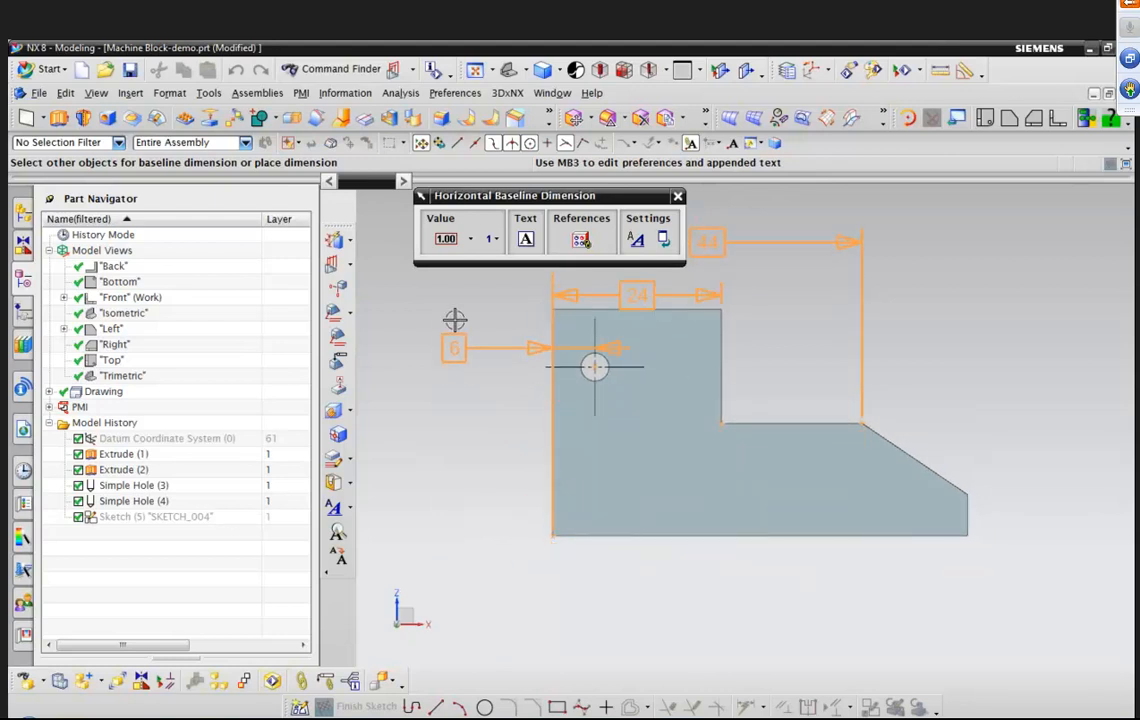
pyautogui.click(470, 242)
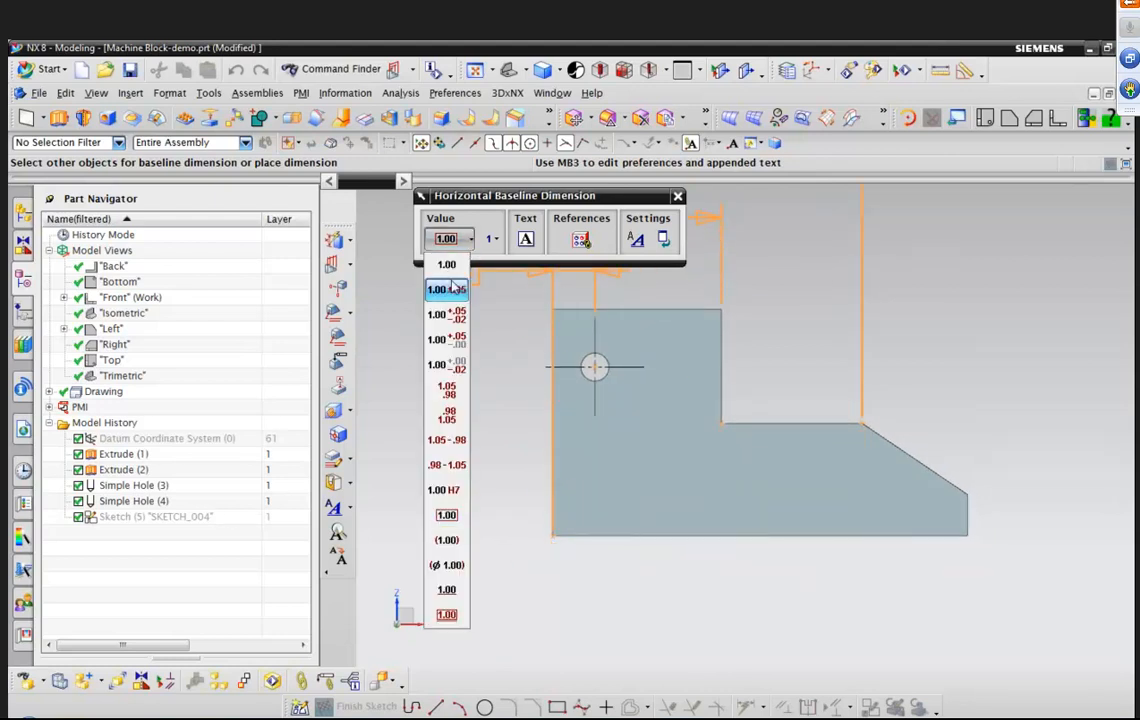
pyautogui.click(446, 289)
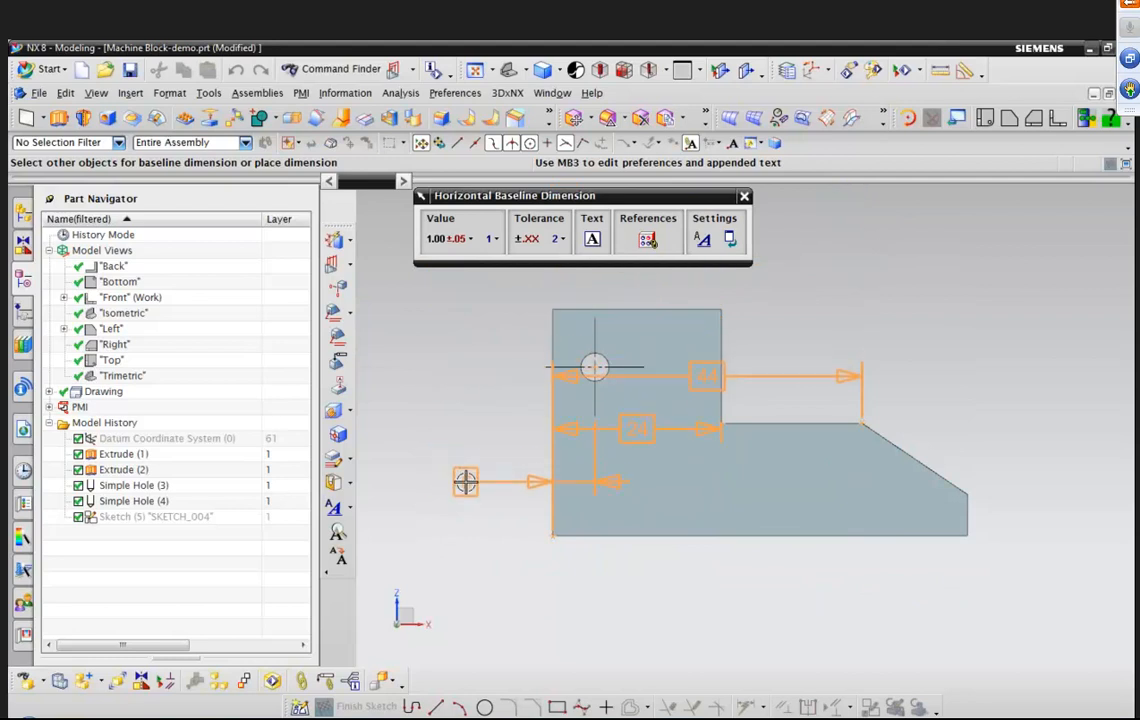
pyautogui.click(530, 240)
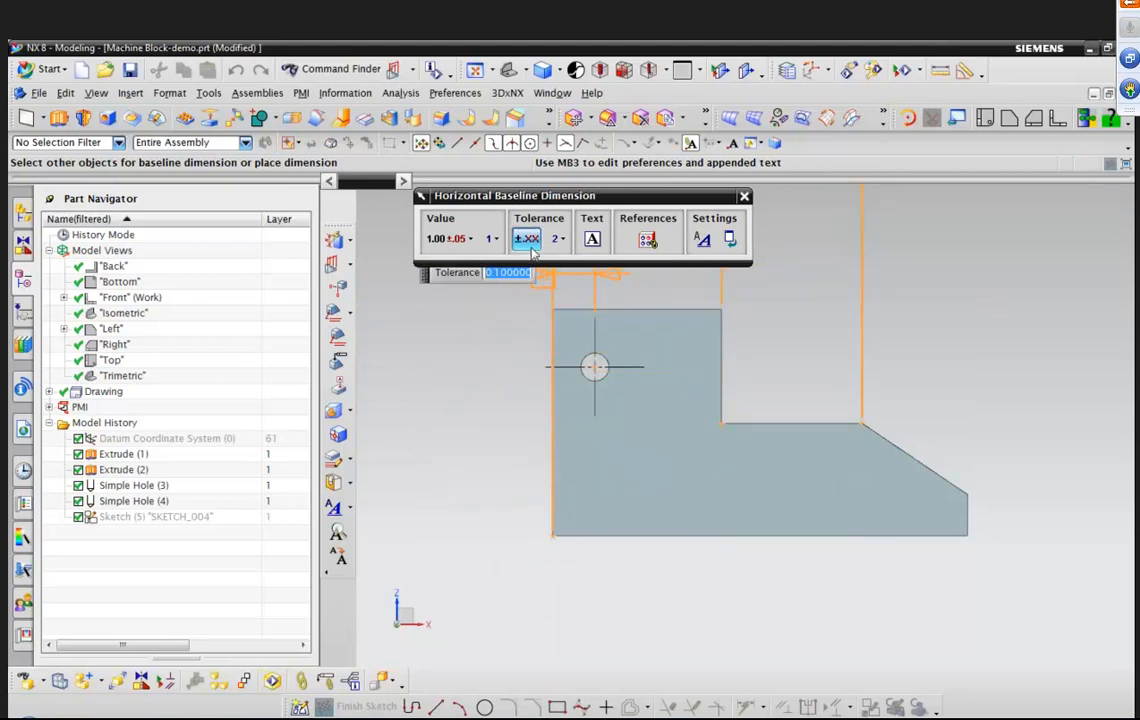
pyautogui.write('1')
pyautogui.press('Return')
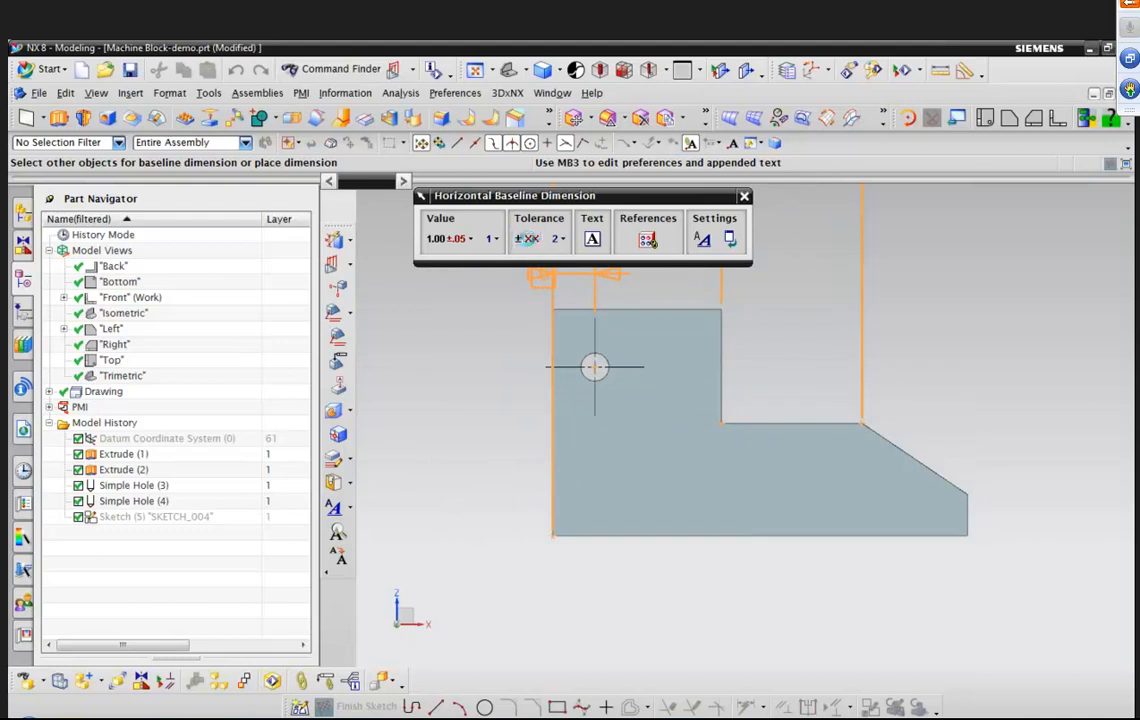
pyautogui.click(530, 242)
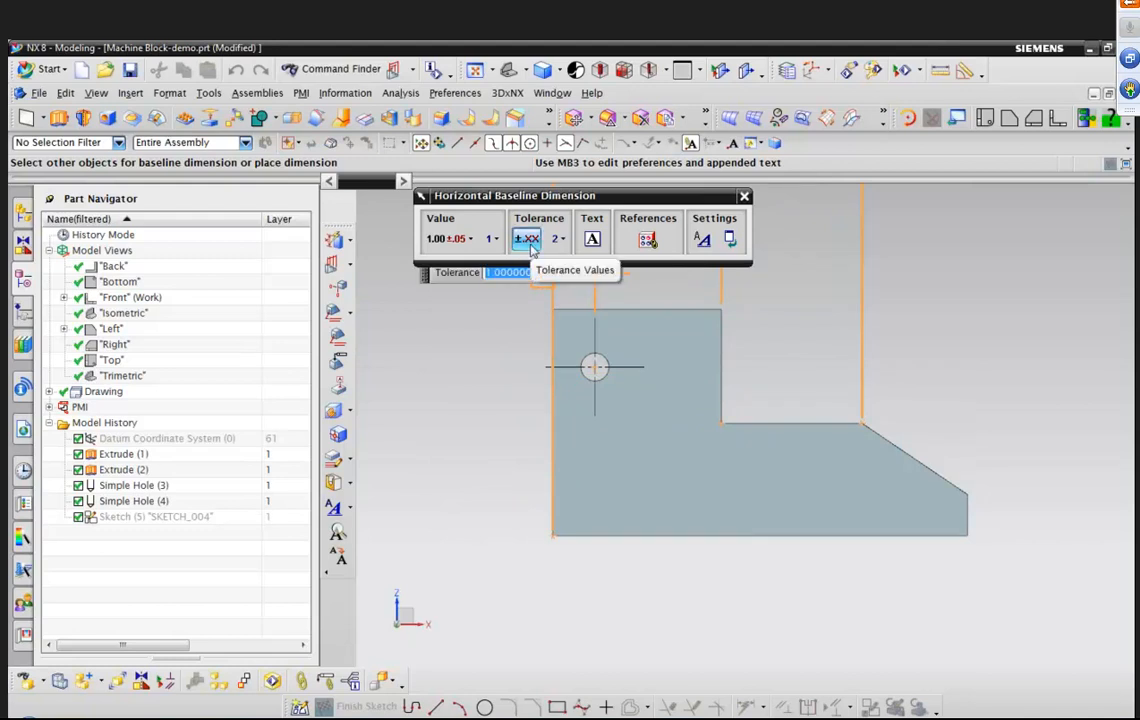
pyautogui.moveTo(425, 272); pyautogui.dragTo(405, 362)
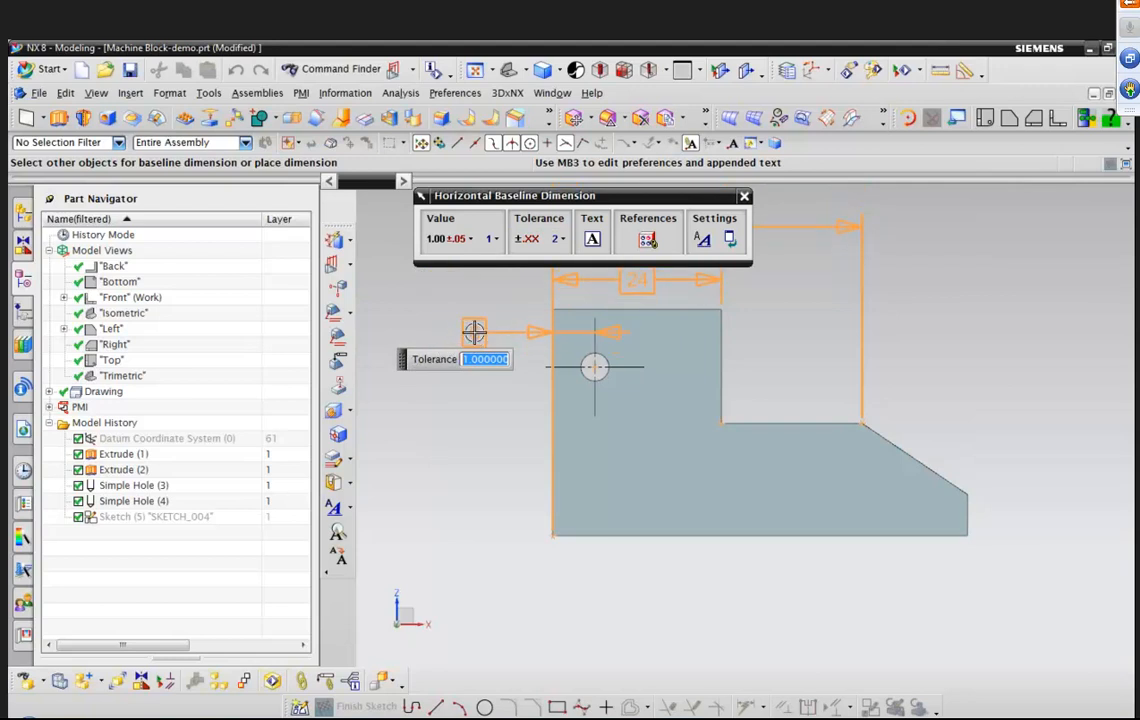
pyautogui.write('1')
pyautogui.press('Return')
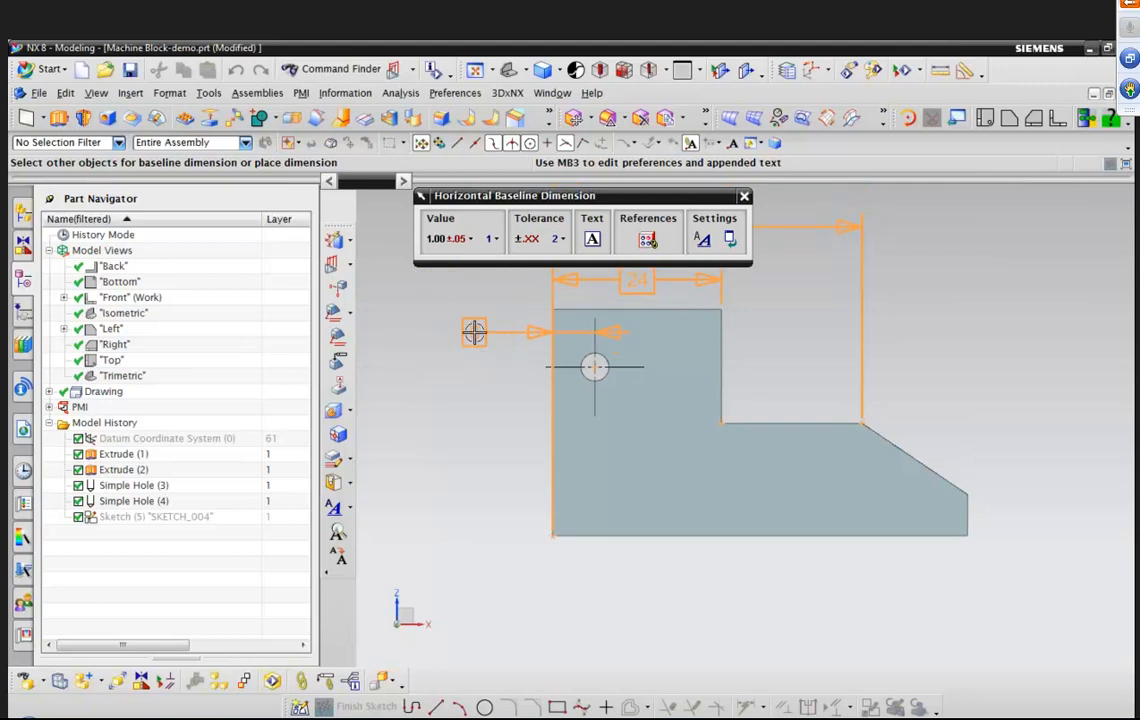
# Add the block's lower-right corner to the baseline dimension set.
pyautogui.click(966, 538)
pyautogui.hotkey('ctrl', 'f')
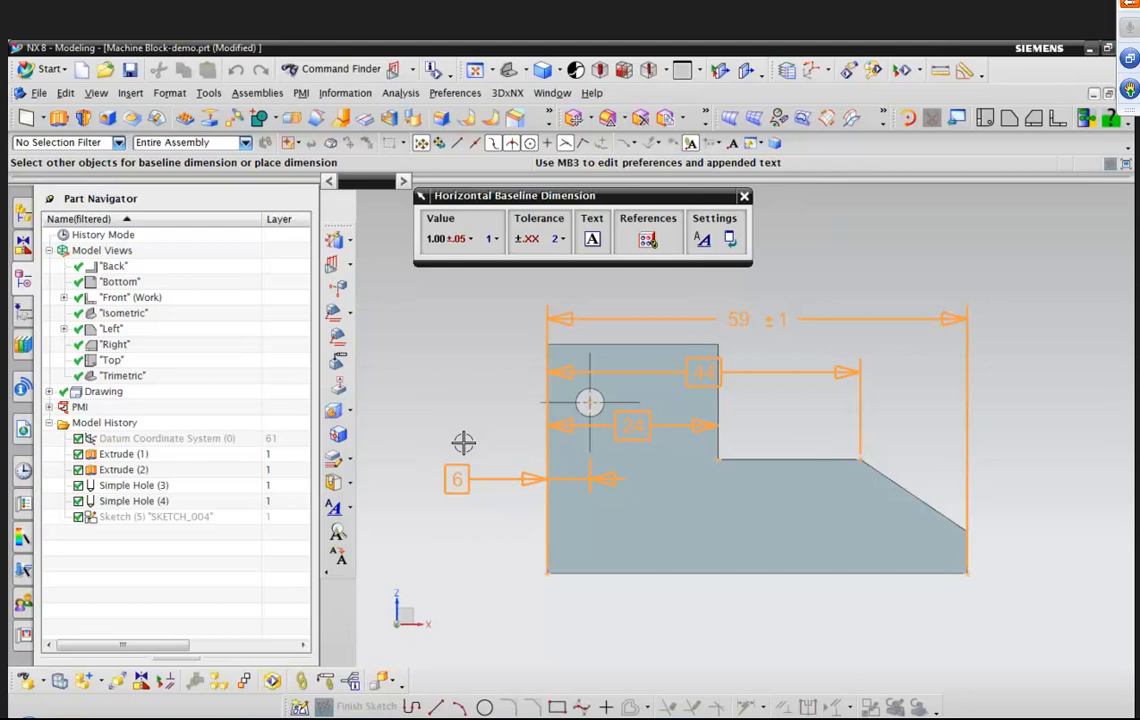
# Reverse the offset direction of the baseline dimension set.
pyautogui.scroll(-3, 463, 443)
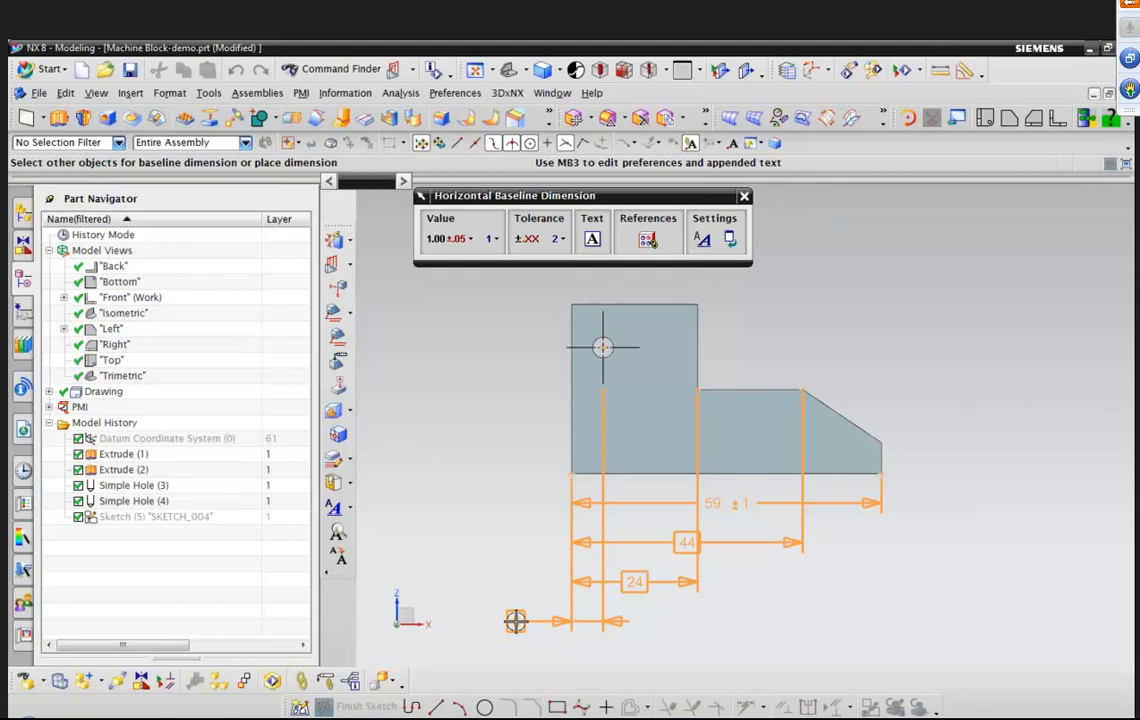
pyautogui.rightClick(511, 326)
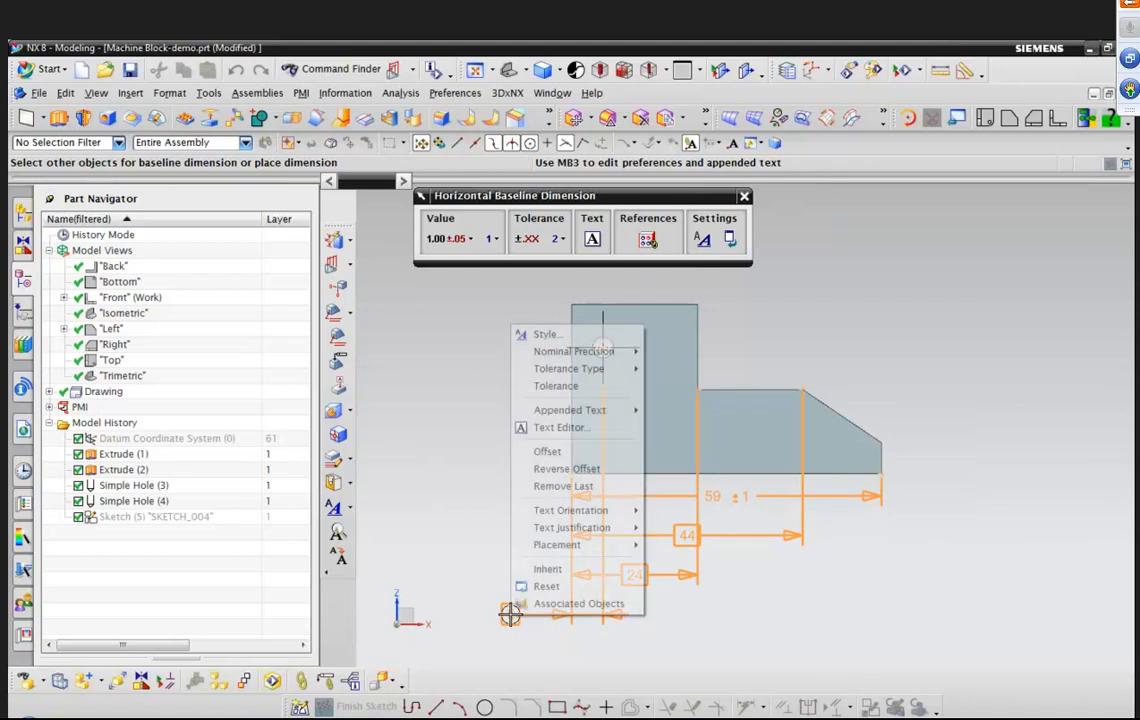
pyautogui.click(601, 475)
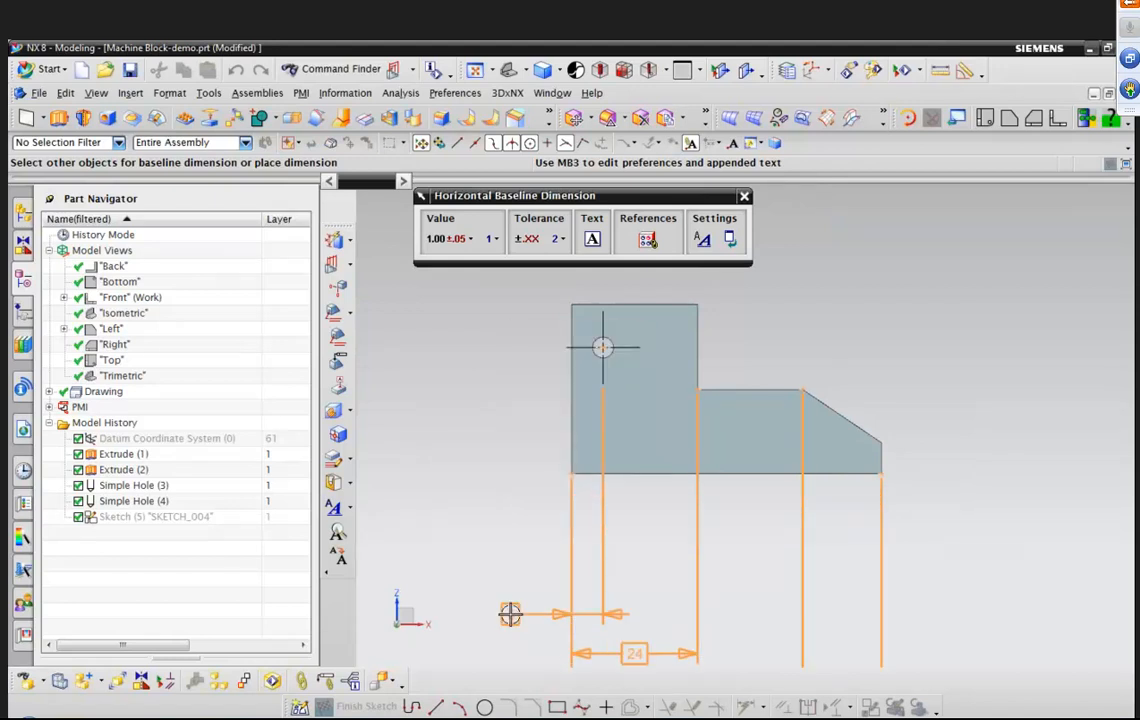
# Set the baseline dimension offset to -6 and place the dimensions below the block.
pyautogui.rightClick(510, 514)
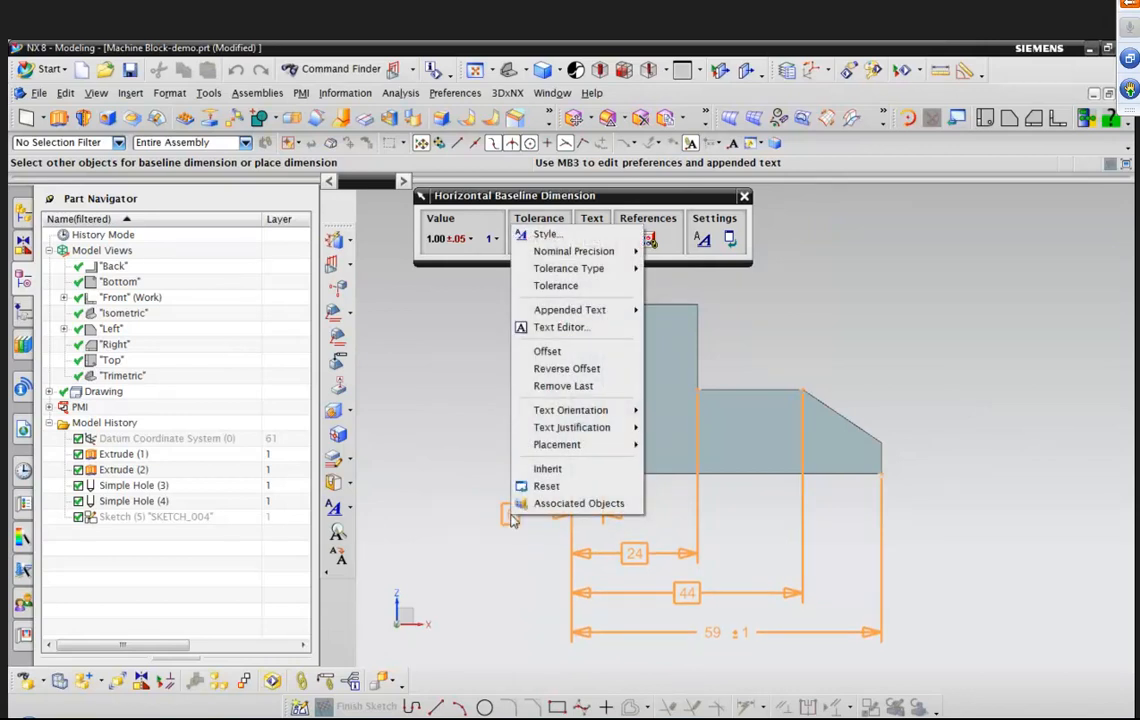
pyautogui.click(571, 359)
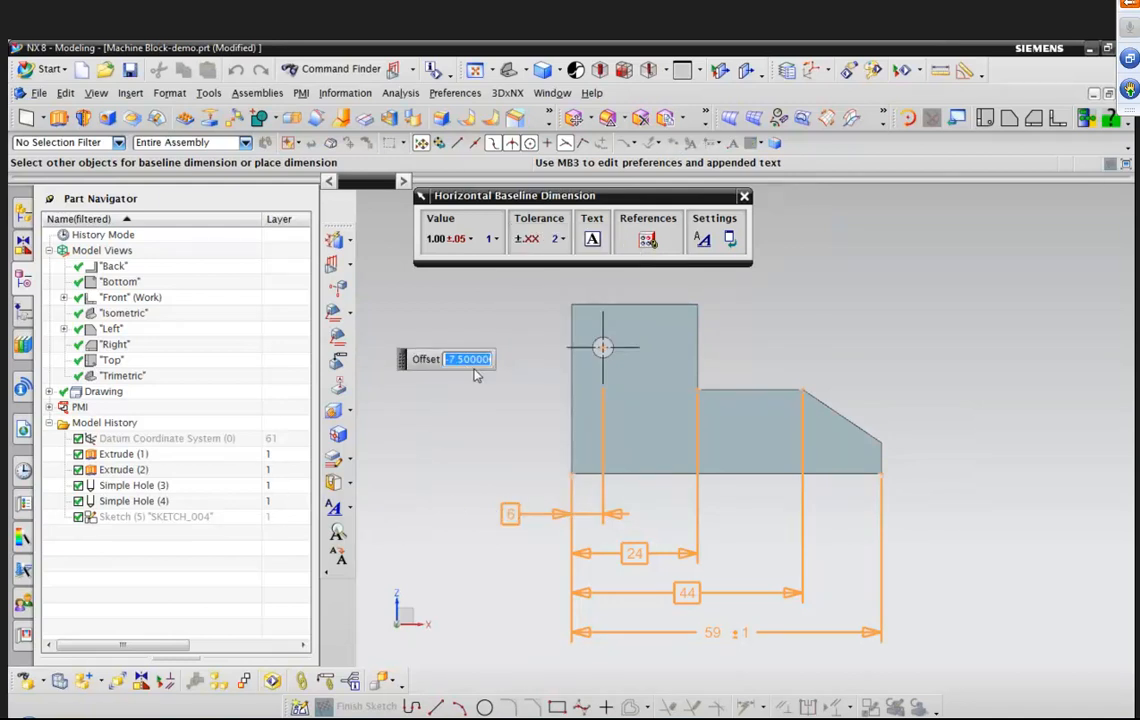
pyautogui.write('-6')
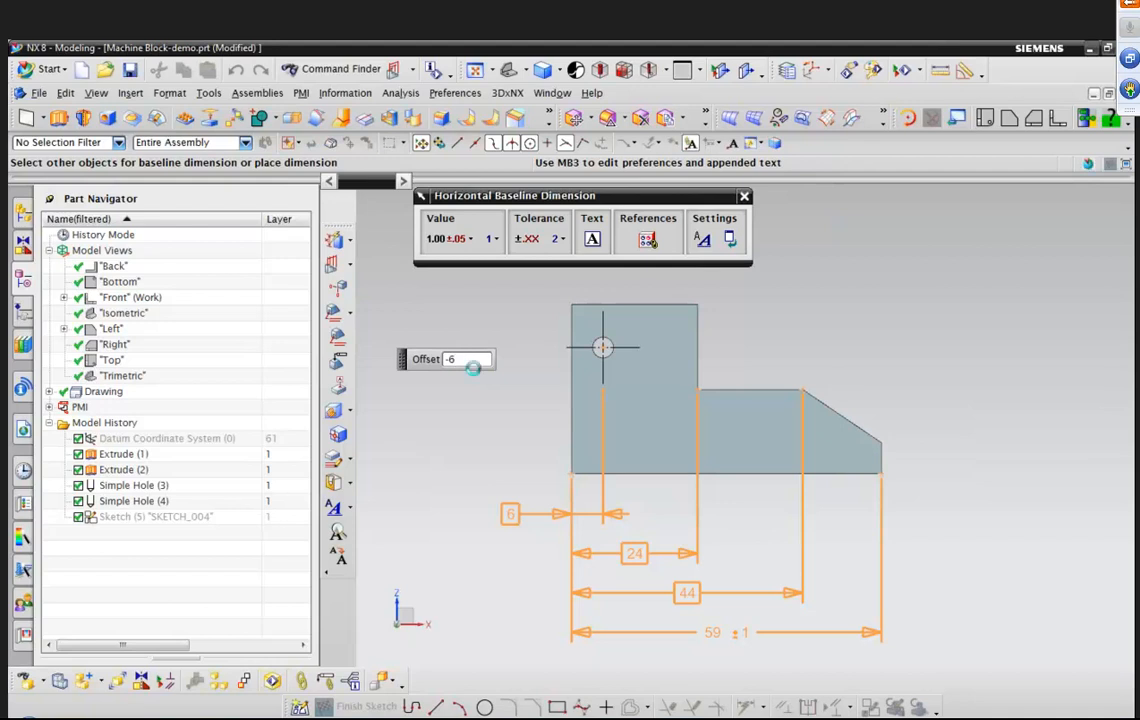
pyautogui.press('Return')
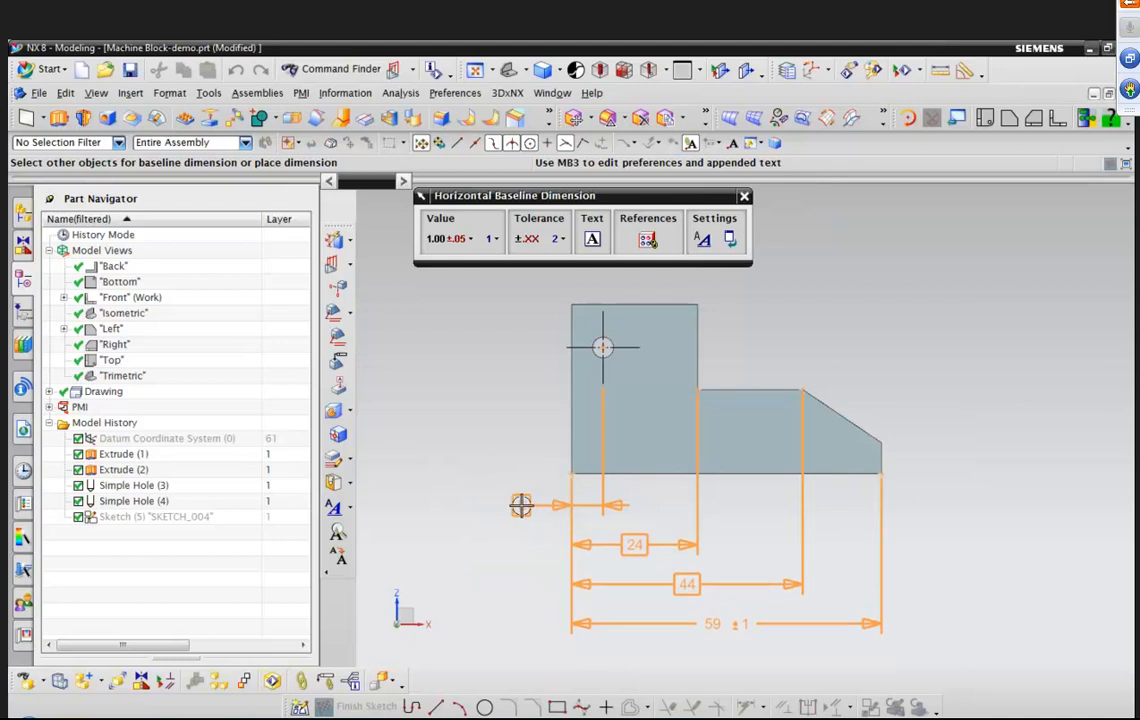
pyautogui.click(521, 505)
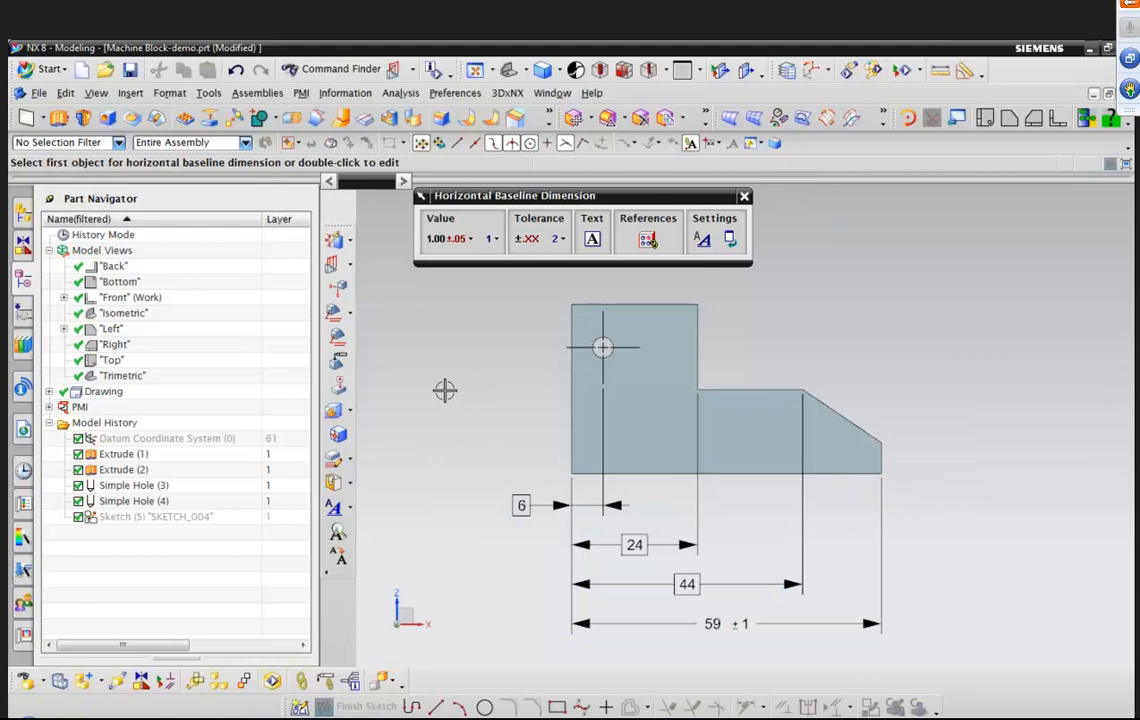
# Add a Basic vertical dimension from the block's lower-right corner to the chamfer's upper corner, placed beside the block.
pyautogui.click(301, 93)
pyautogui.moveTo(326, 97)
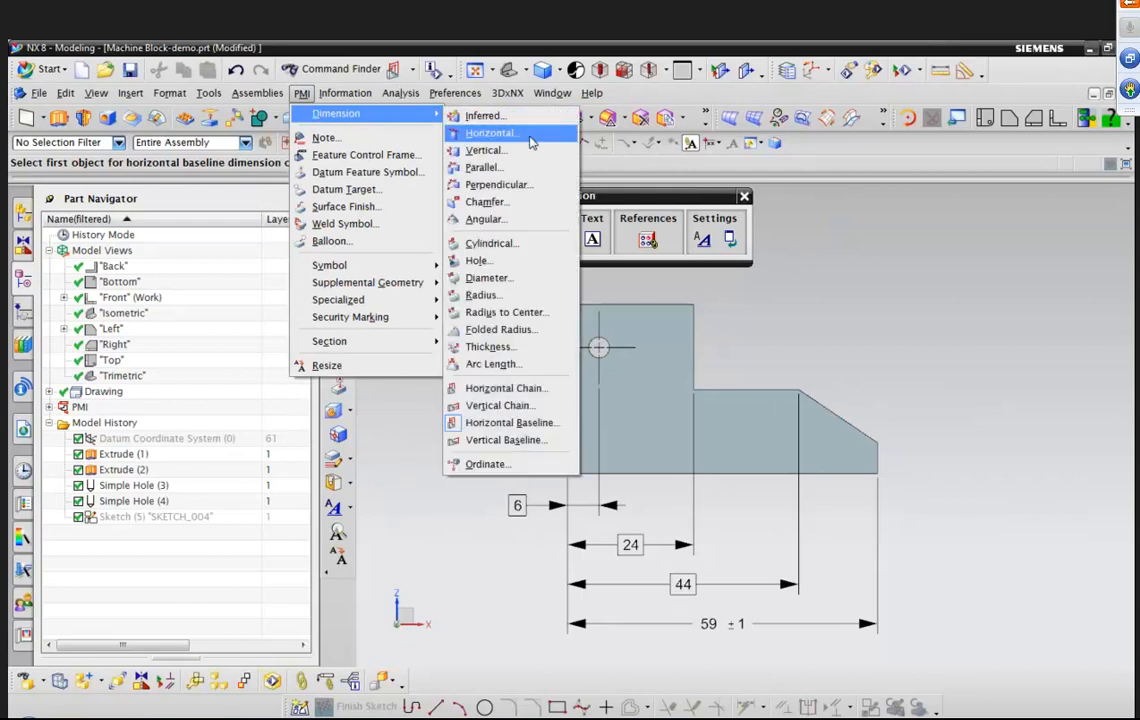
pyautogui.click(530, 150)
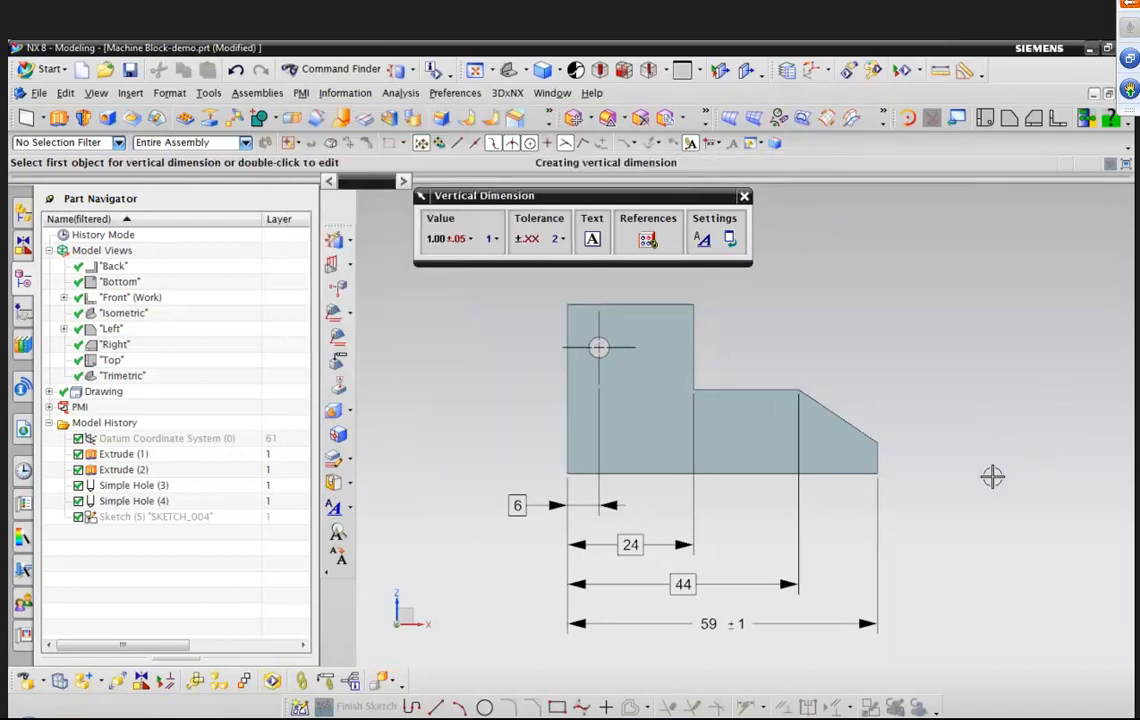
pyautogui.click(449, 238)
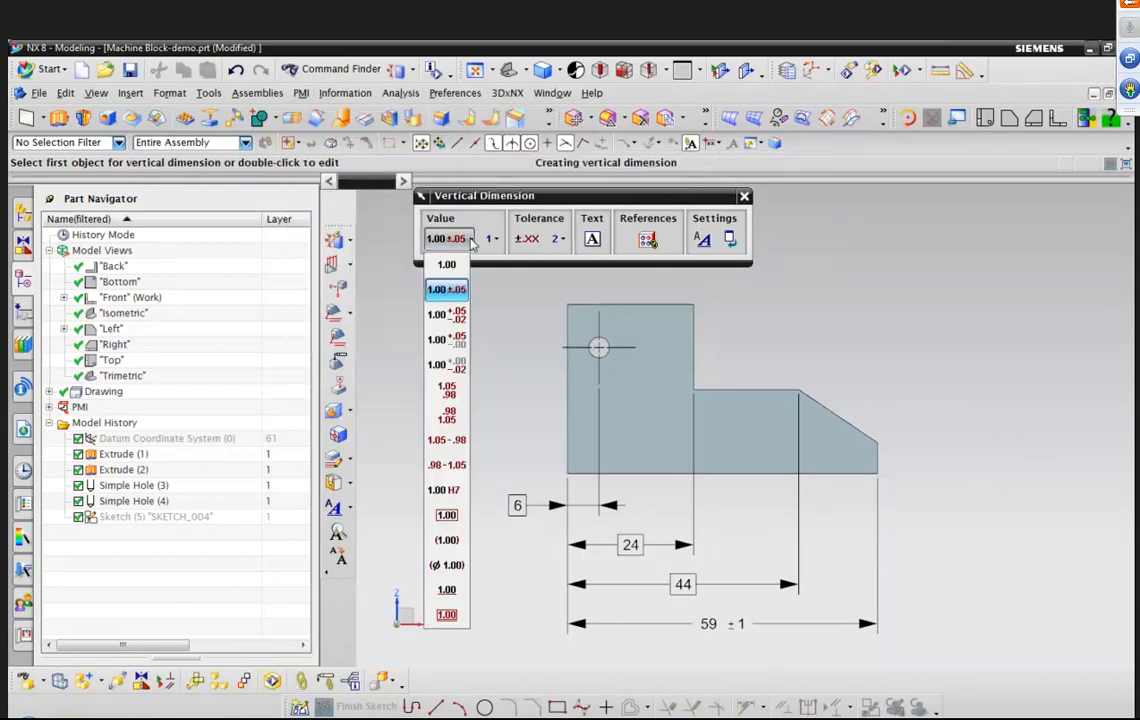
pyautogui.click(449, 525)
pyautogui.click(876, 473)
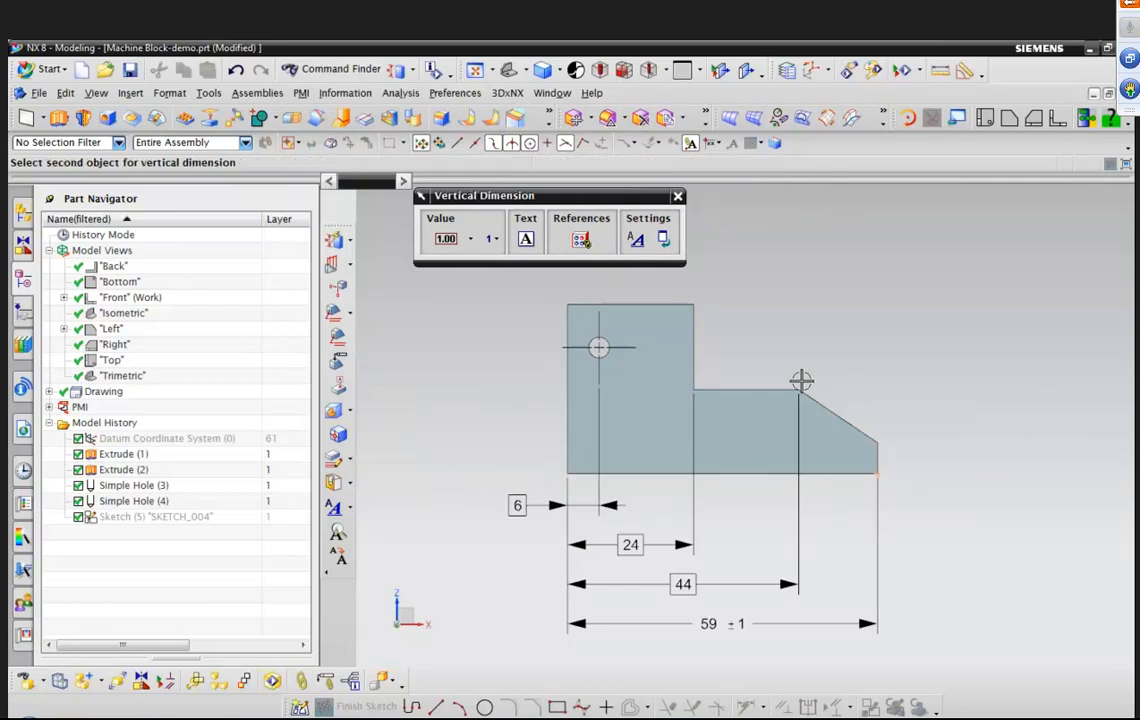
pyautogui.click(797, 388)
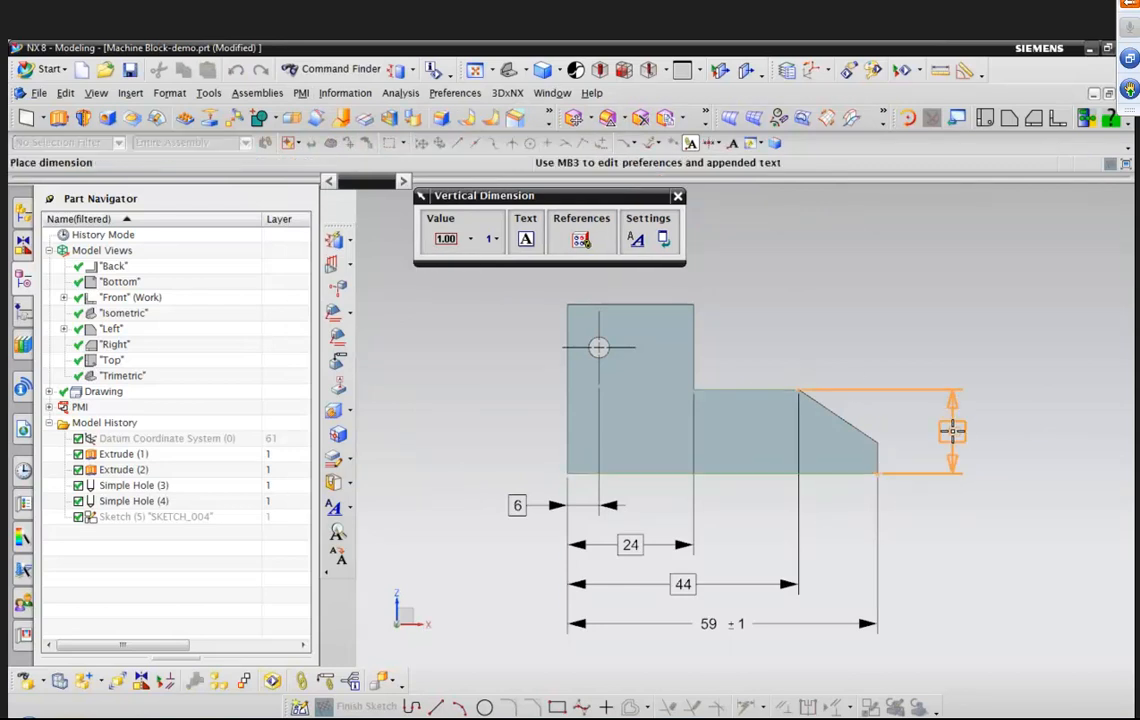
pyautogui.click(952, 431)
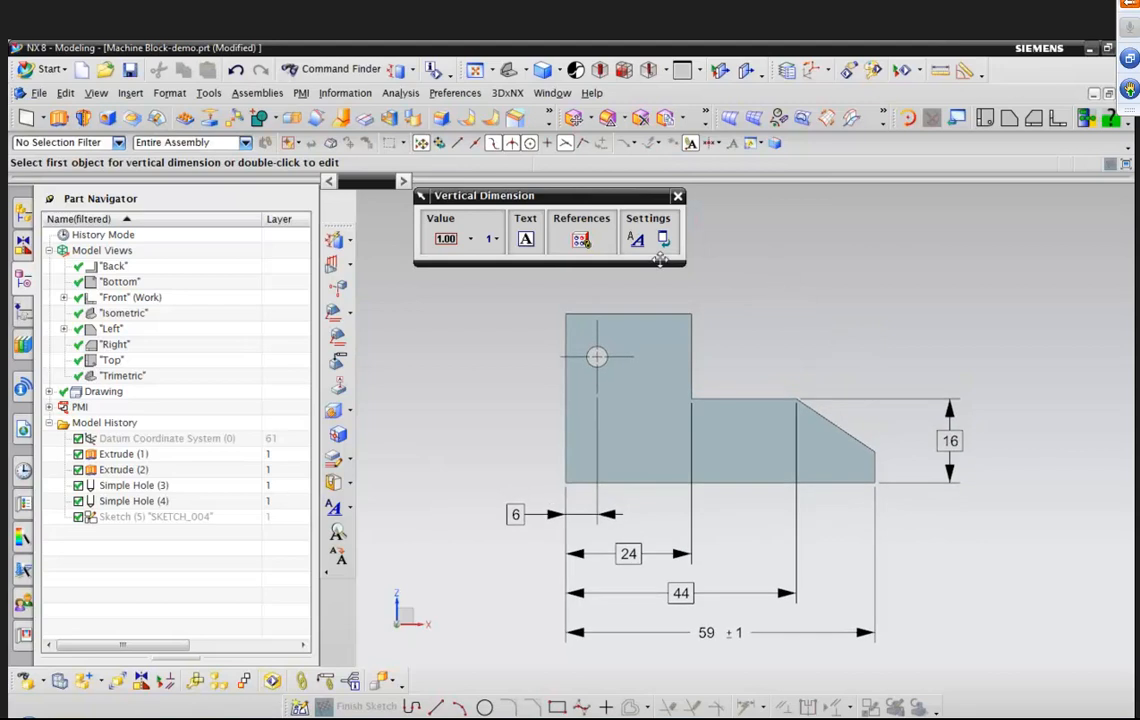
# Add an angular dimension between the chamfer edge and the block's bottom edge, placed left of the block.
pyautogui.click(301, 92)
pyautogui.moveTo(338, 113)
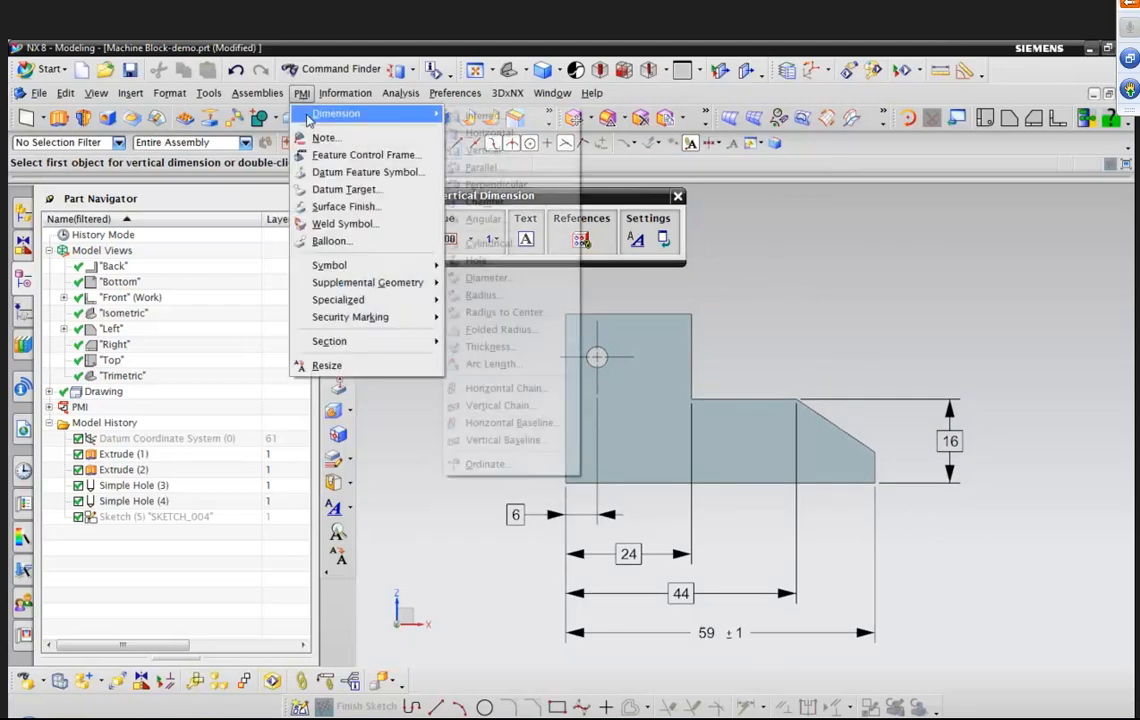
pyautogui.click(500, 219)
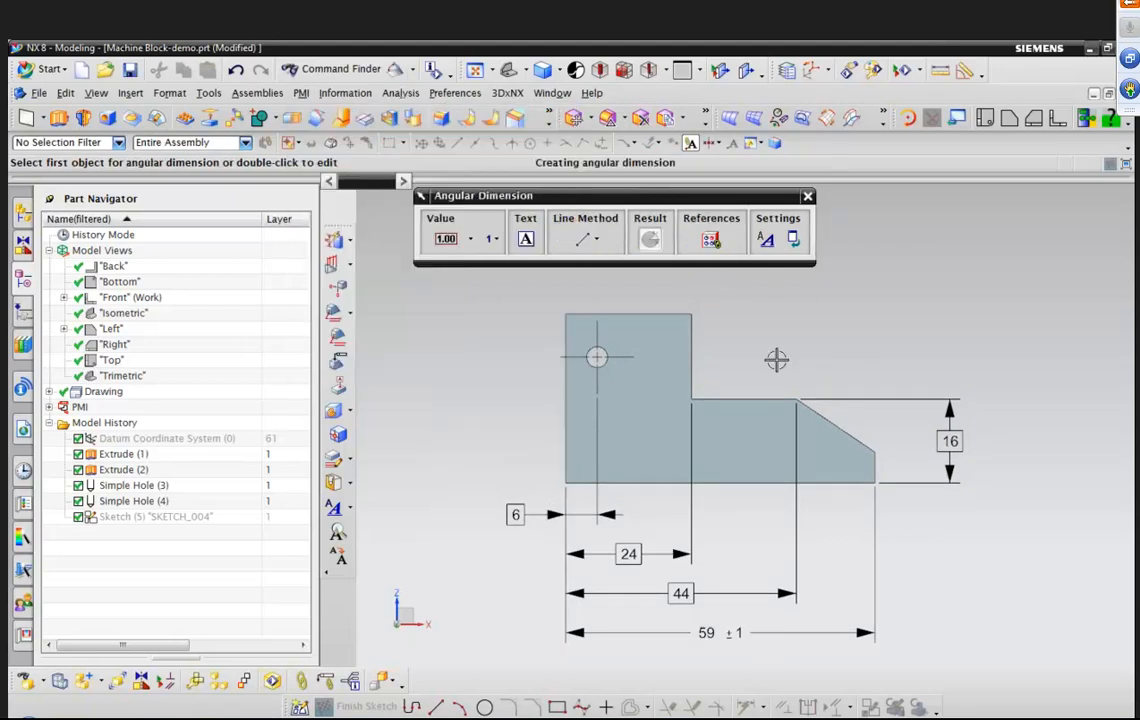
pyautogui.click(850, 435)
pyautogui.click(831, 483)
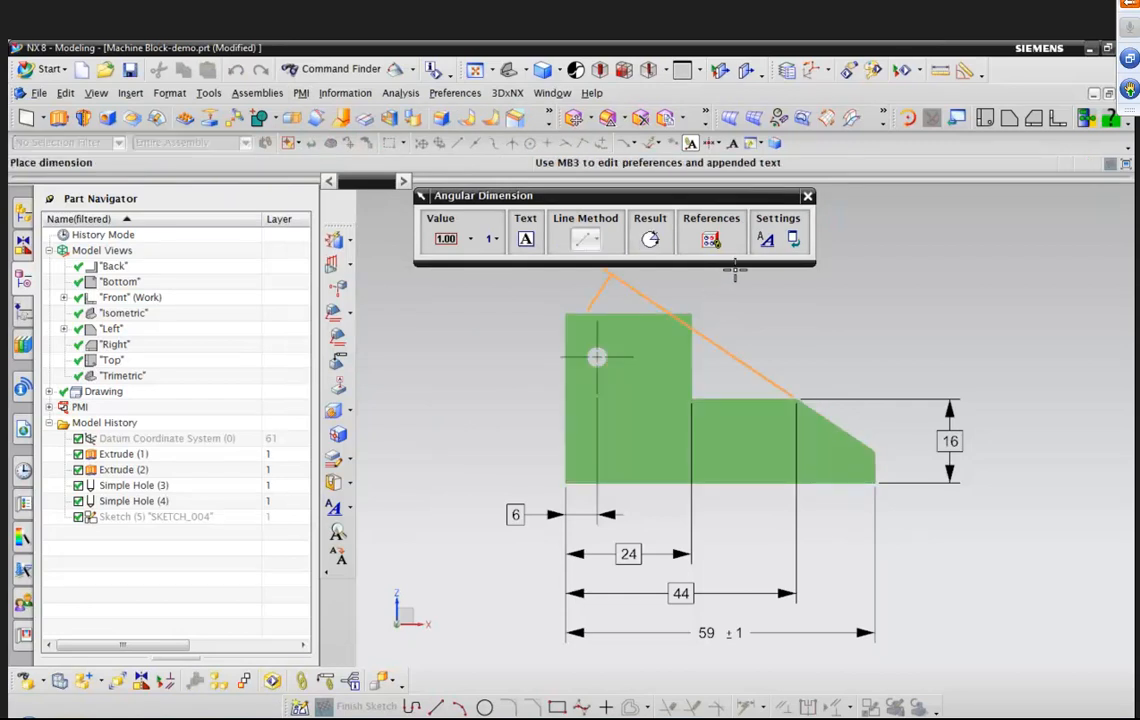
pyautogui.click(860, 354)
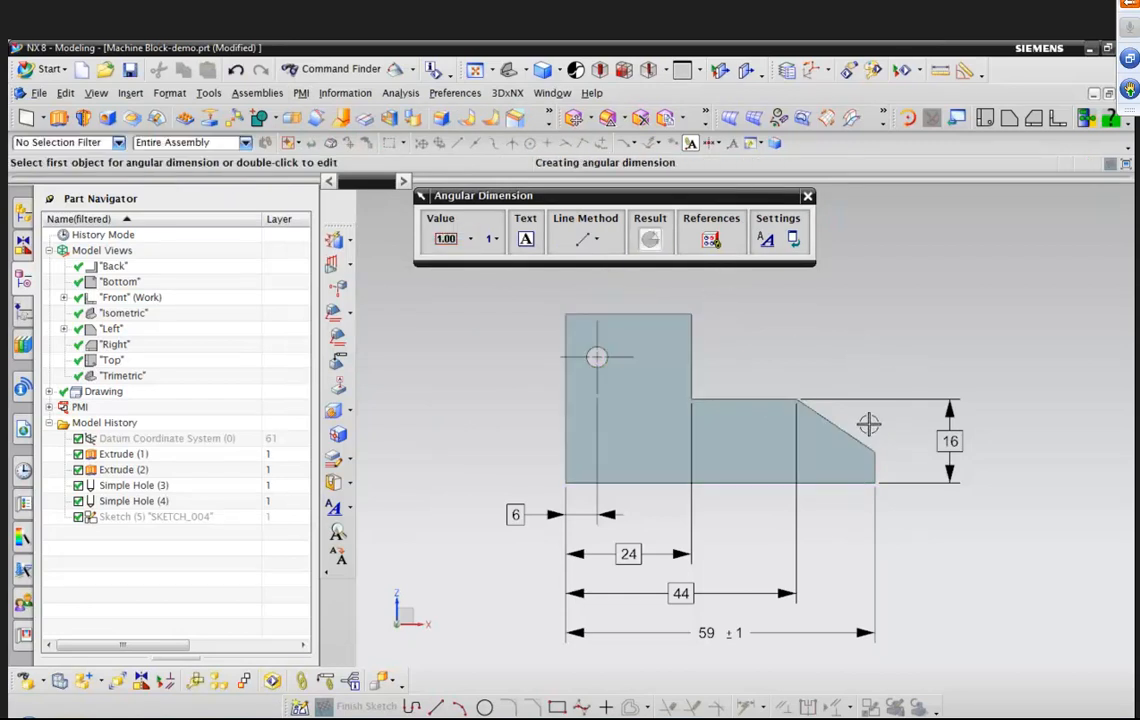
pyautogui.click(860, 433)
pyautogui.click(845, 483)
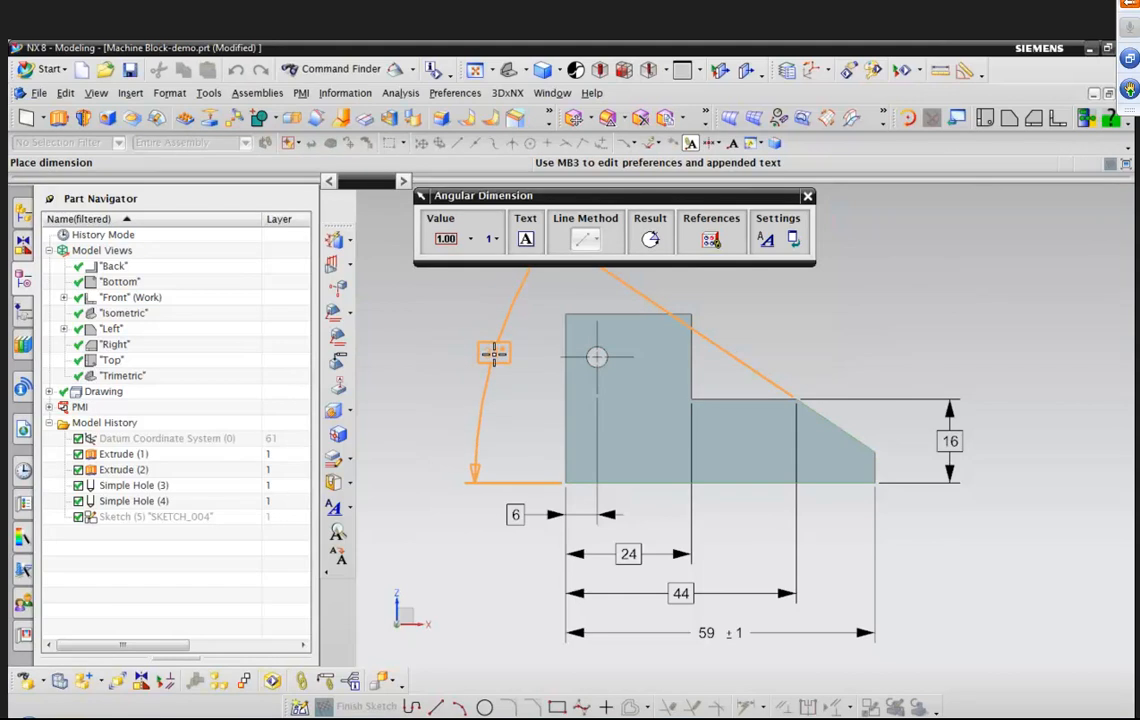
pyautogui.click(494, 353)
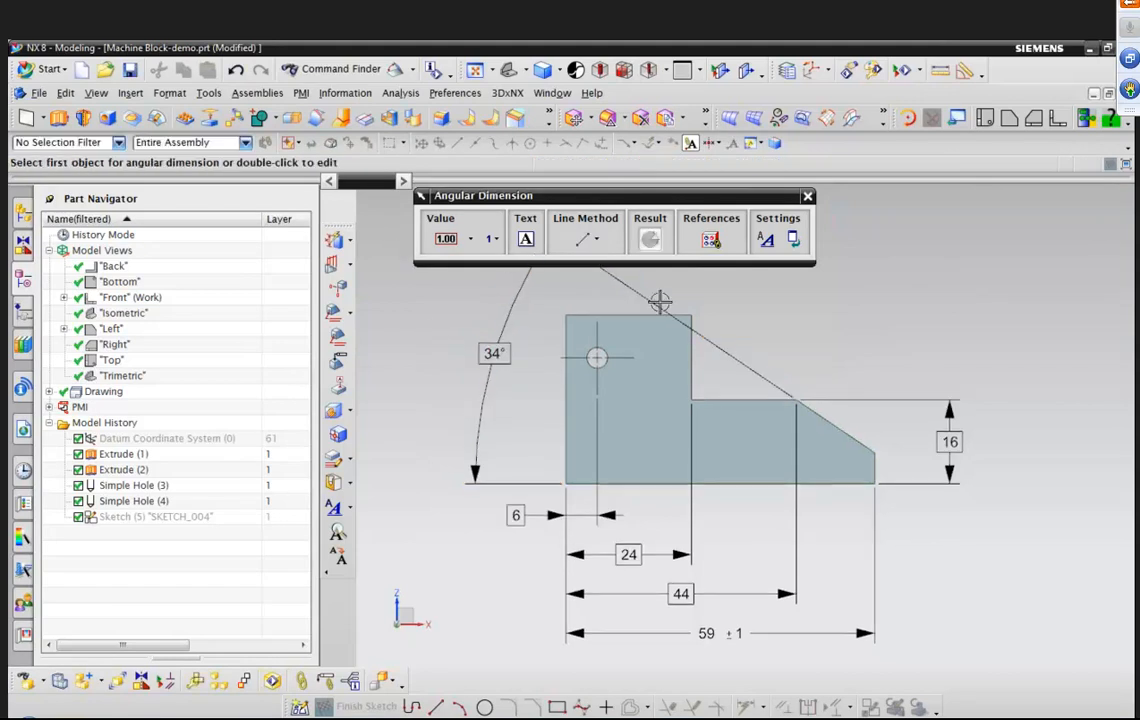
# Dimension the hole with a unilateral plus tolerance format and a tolerance of 0.1.
pyautogui.scroll(-1, 658, 276)
pyautogui.scroll(-1, 825, 349)
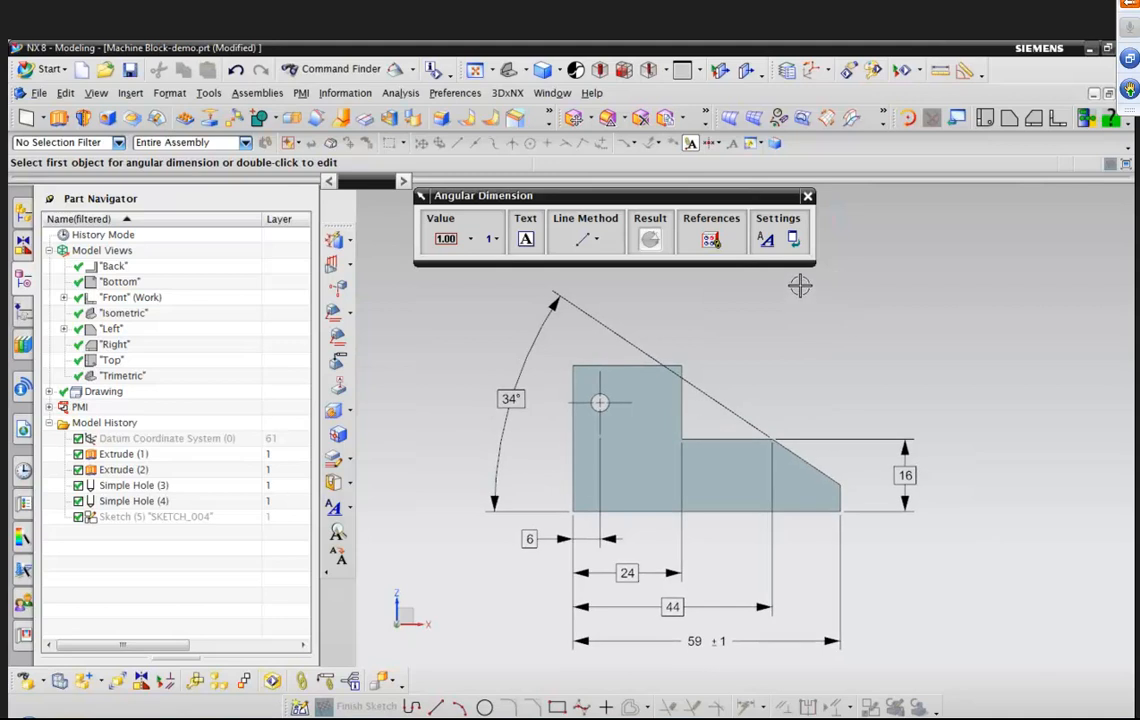
pyautogui.click(300, 93)
pyautogui.moveTo(330, 113)
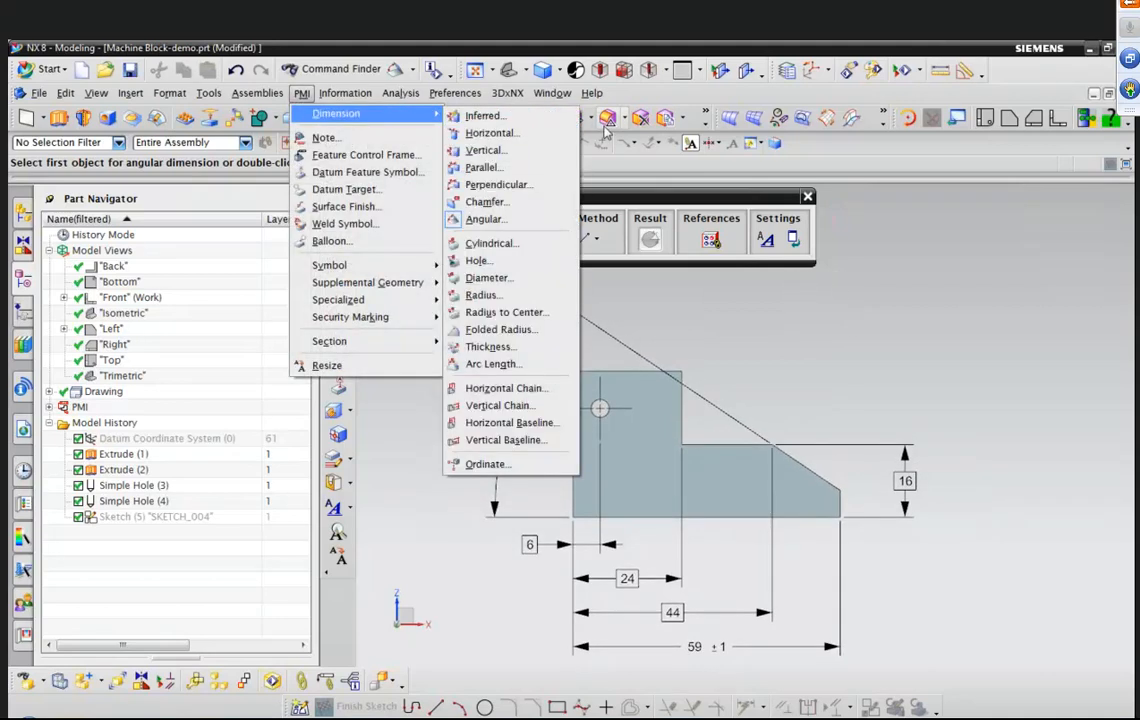
pyautogui.click(478, 260)
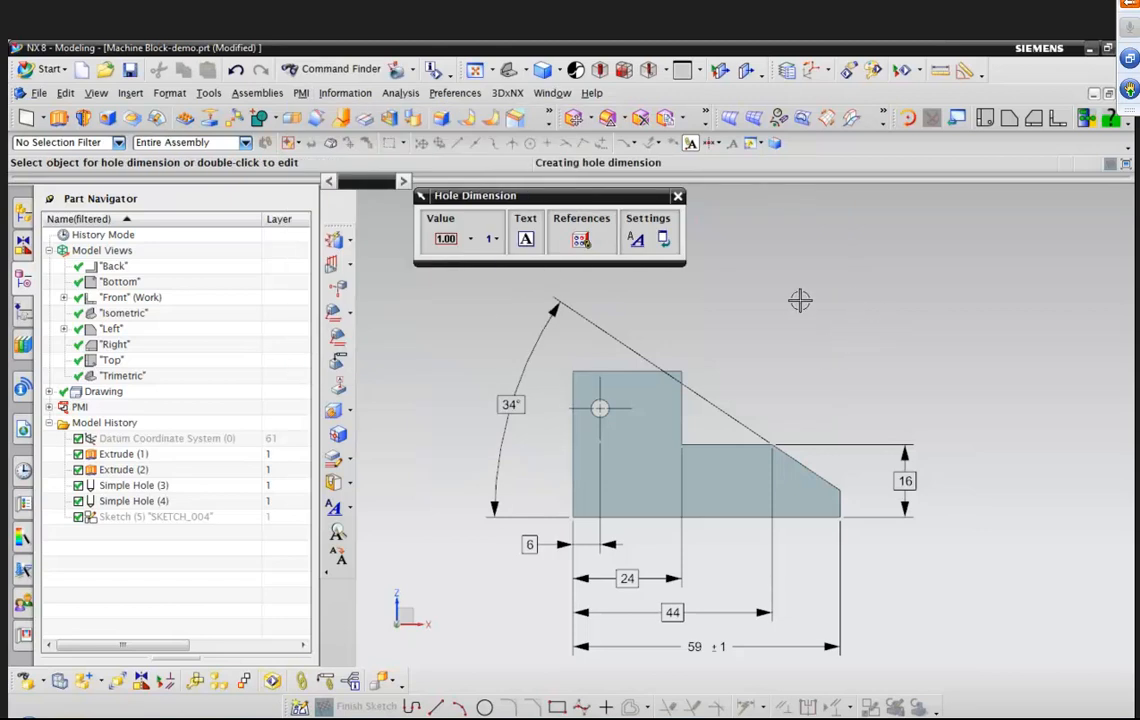
pyautogui.click(462, 242)
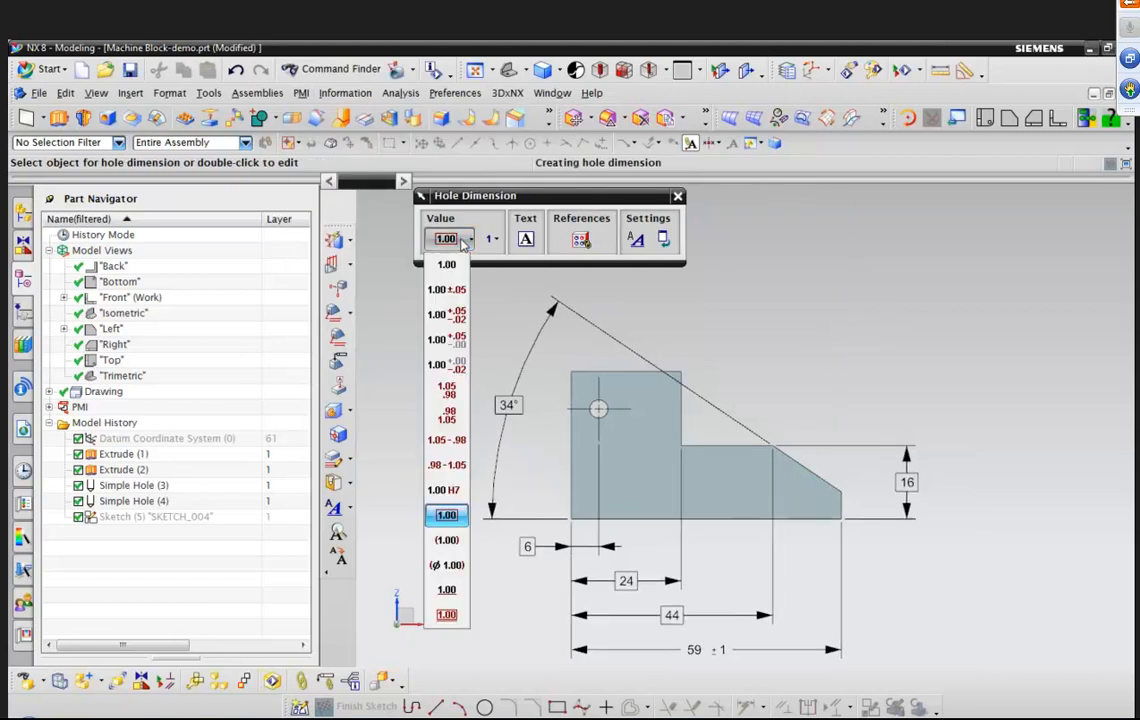
pyautogui.click(447, 343)
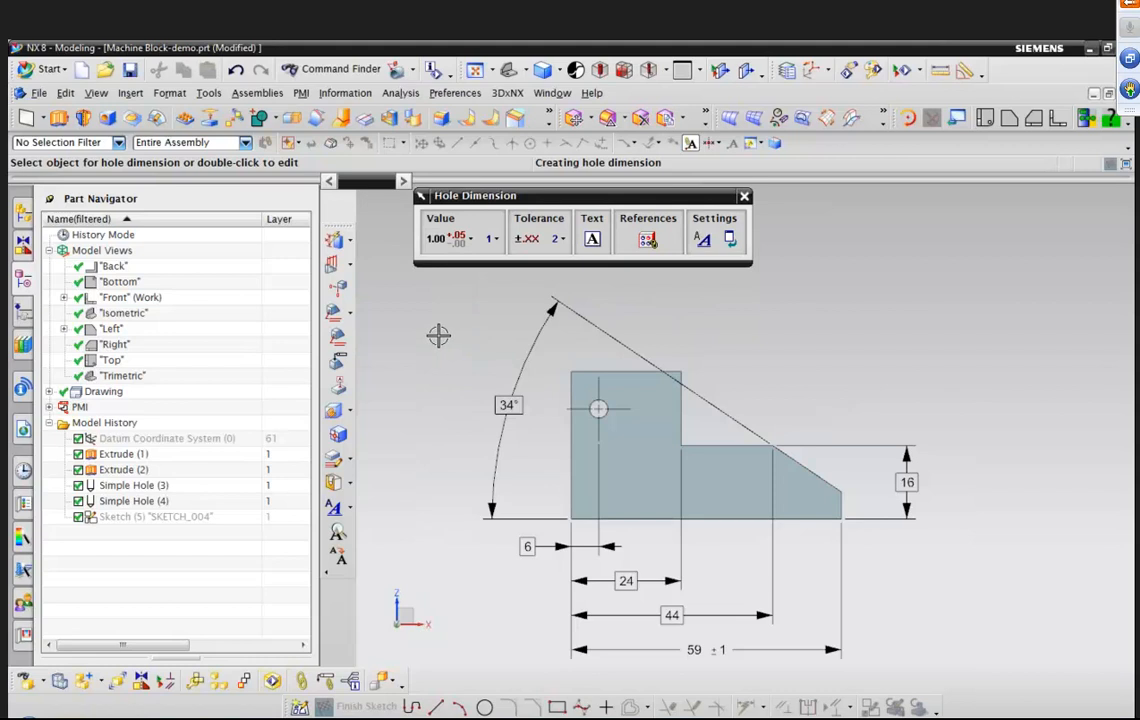
pyautogui.click(600, 405)
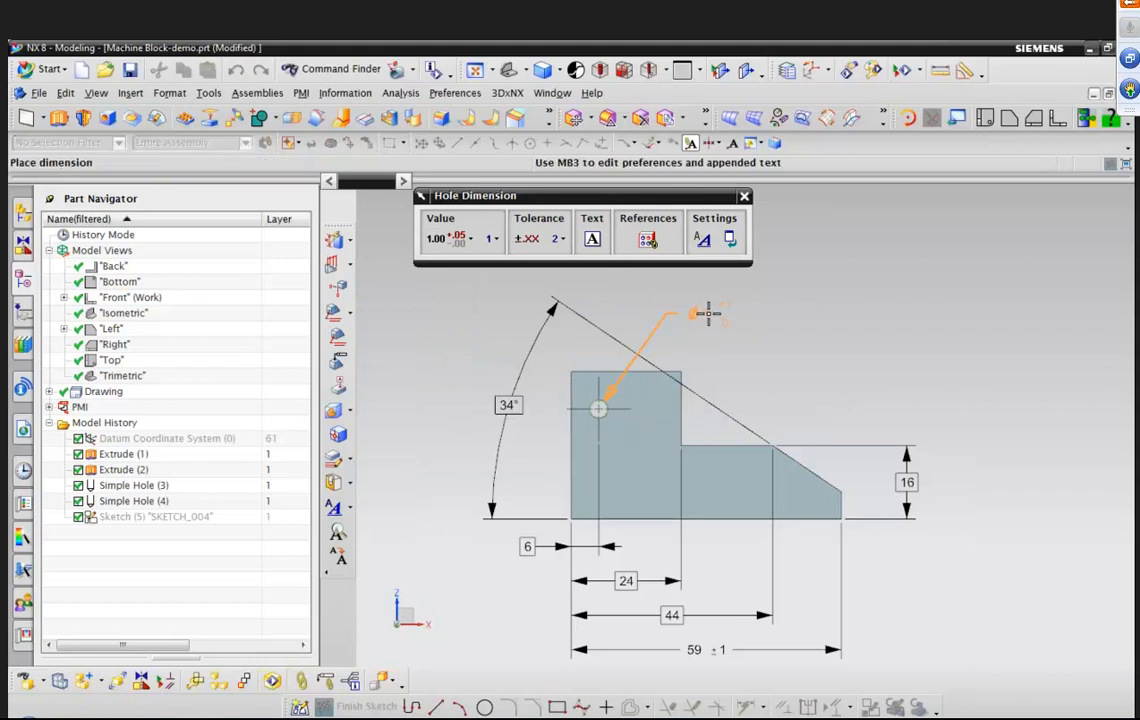
pyautogui.click(528, 240)
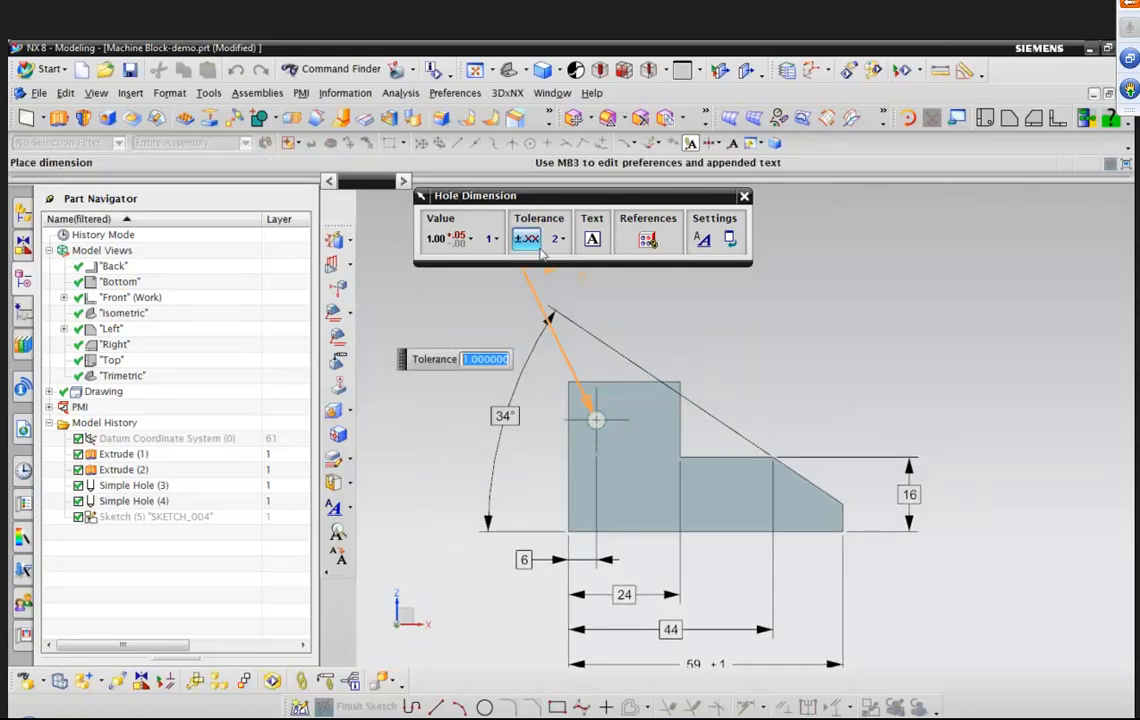
pyautogui.write('.1')
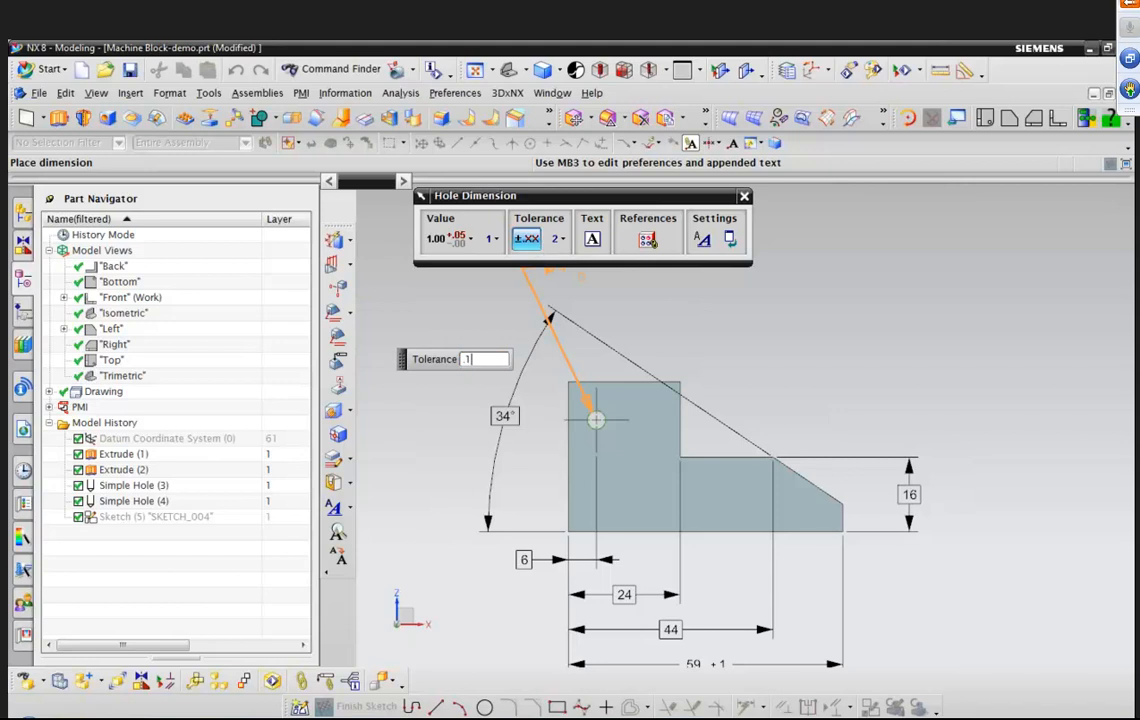
pyautogui.press('Return')
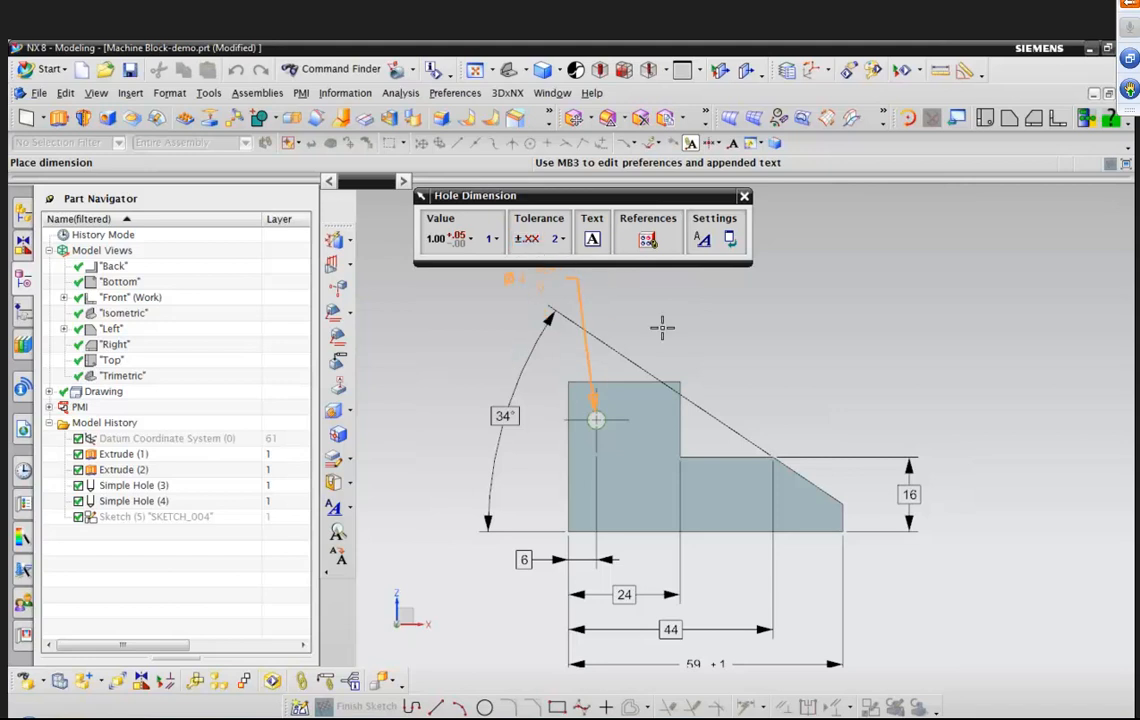
# Append the text THRU after the hole dimension and switch to the appended text below it.
pyautogui.scroll(1, 733, 297)
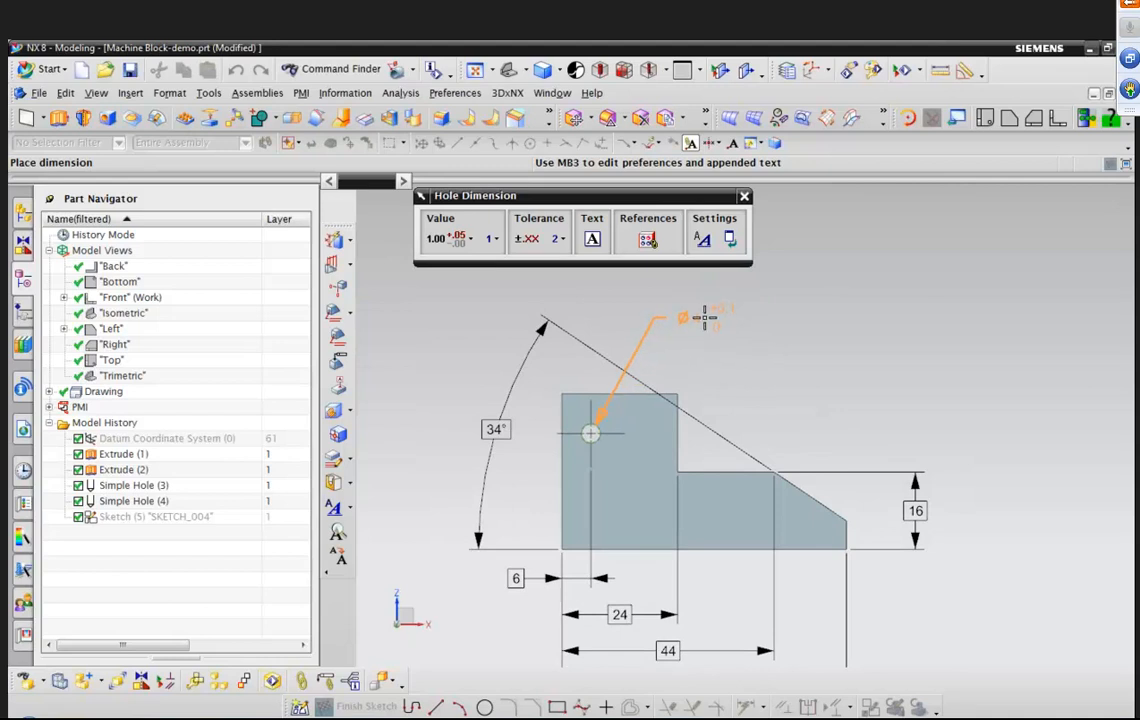
pyautogui.click(593, 241)
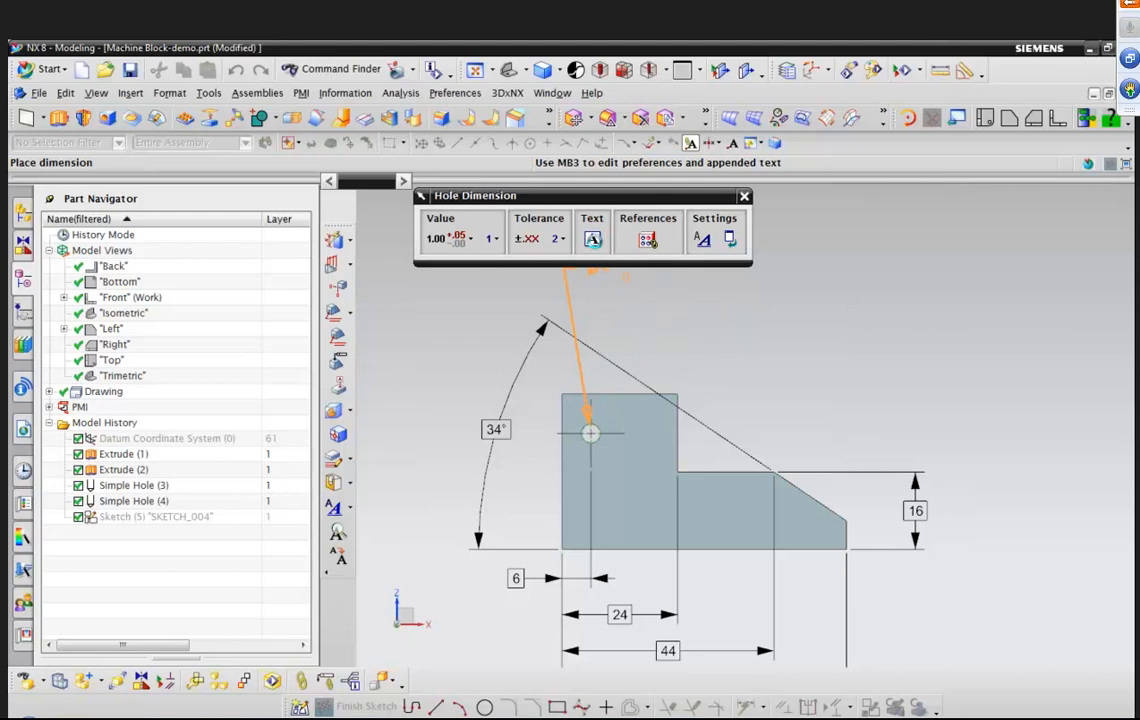
pyautogui.click(560, 367)
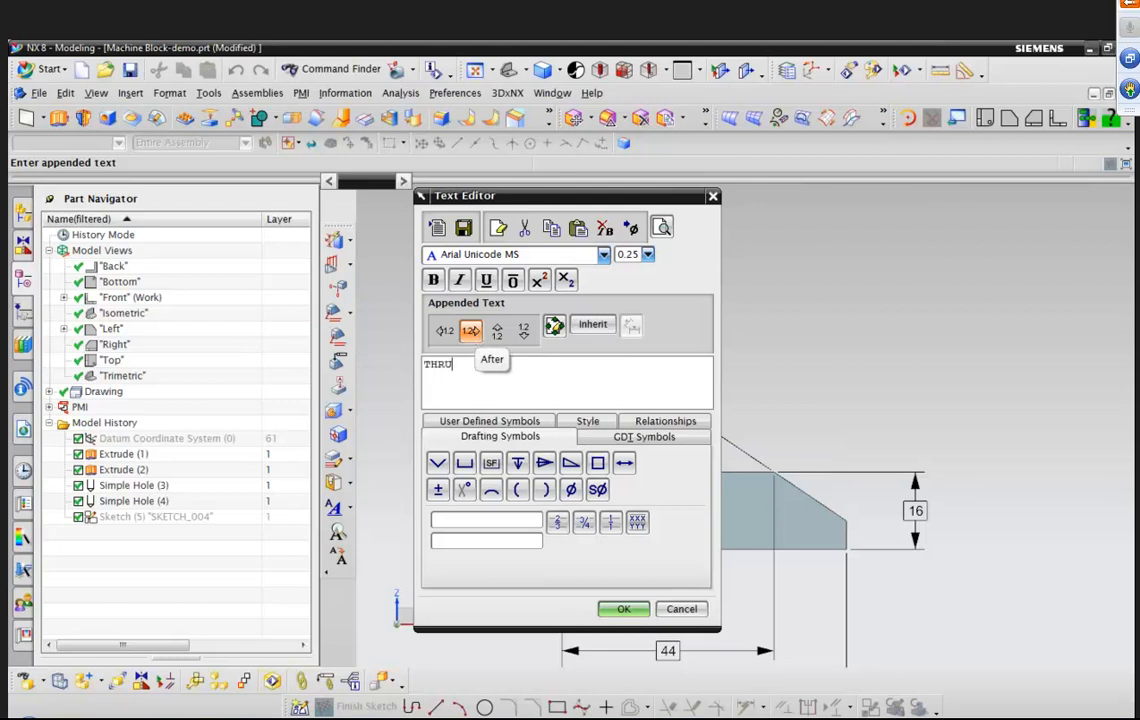
pyautogui.click(528, 340)
# Start a position feature control frame below the dimension with a diameter tolerance of 0.1 at maximum material condition.
pyautogui.click(642, 439)
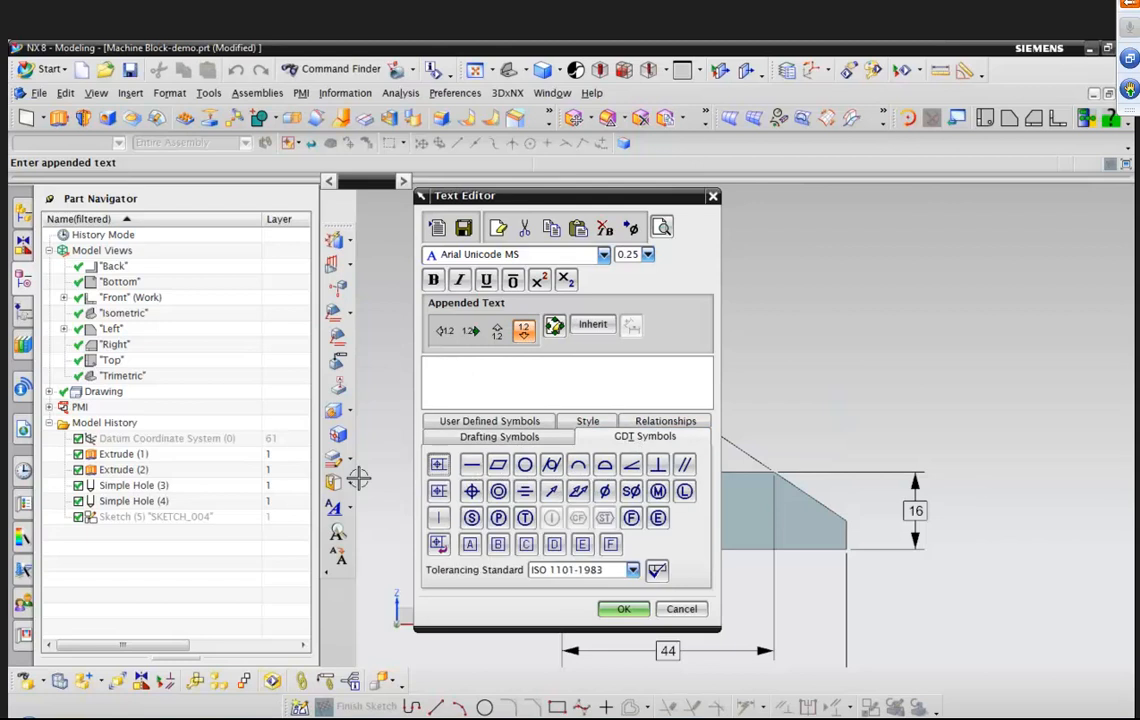
pyautogui.click(438, 466)
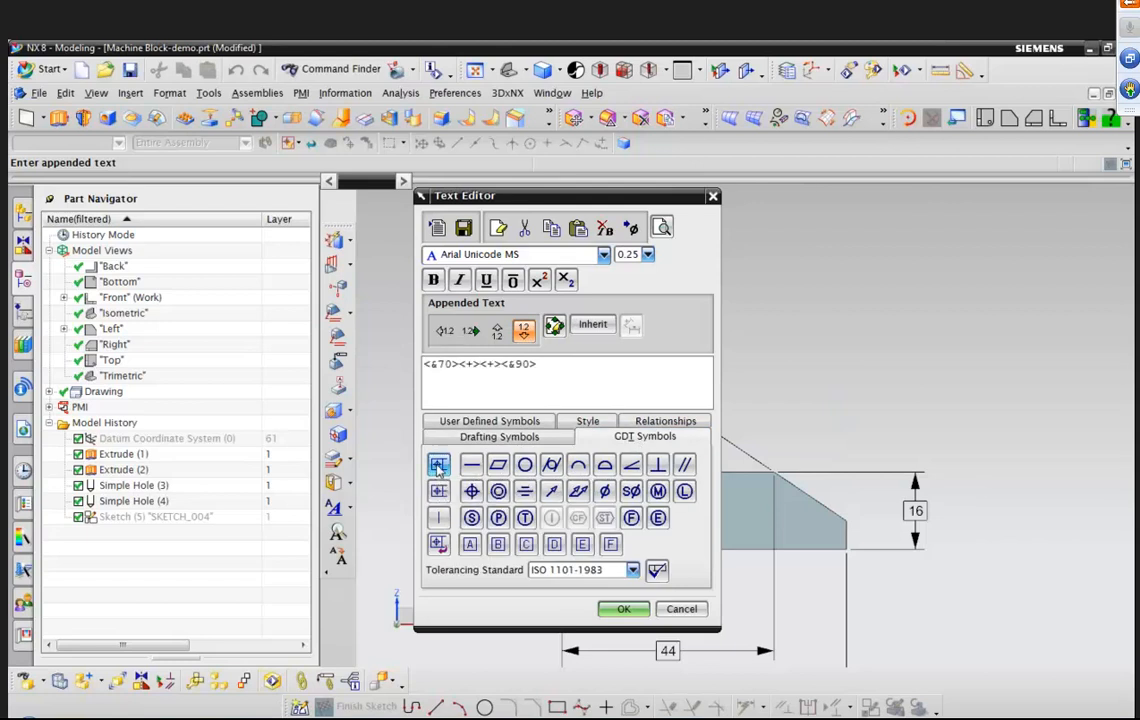
pyautogui.click(472, 491)
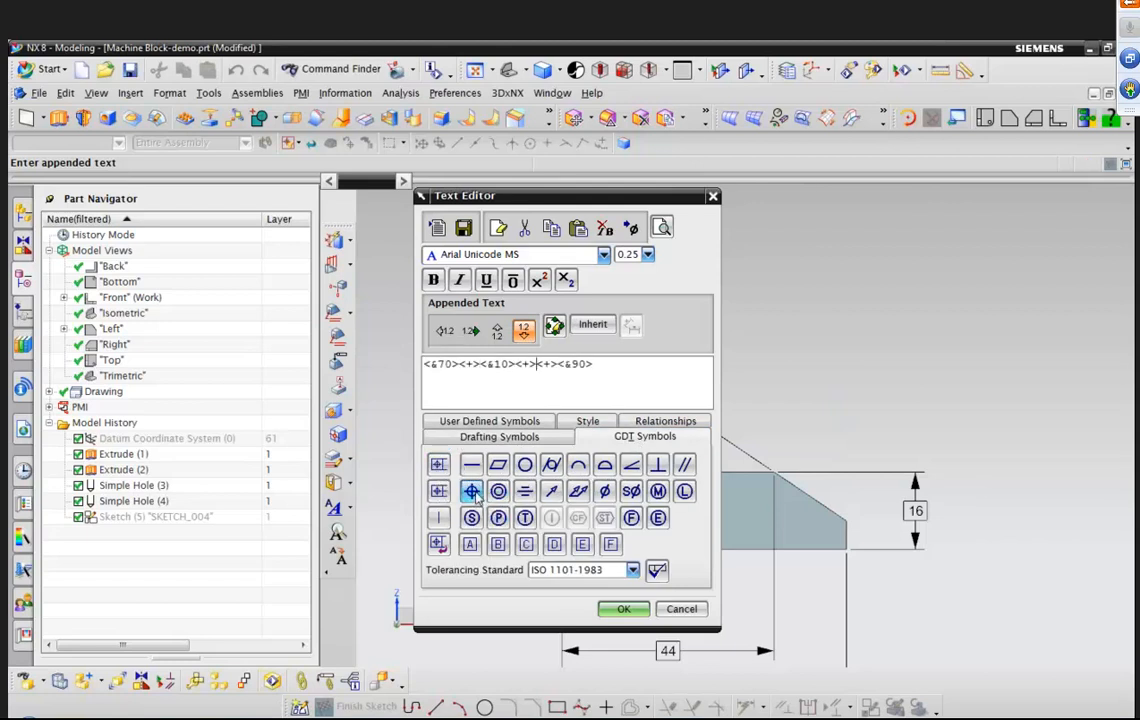
pyautogui.click(607, 490)
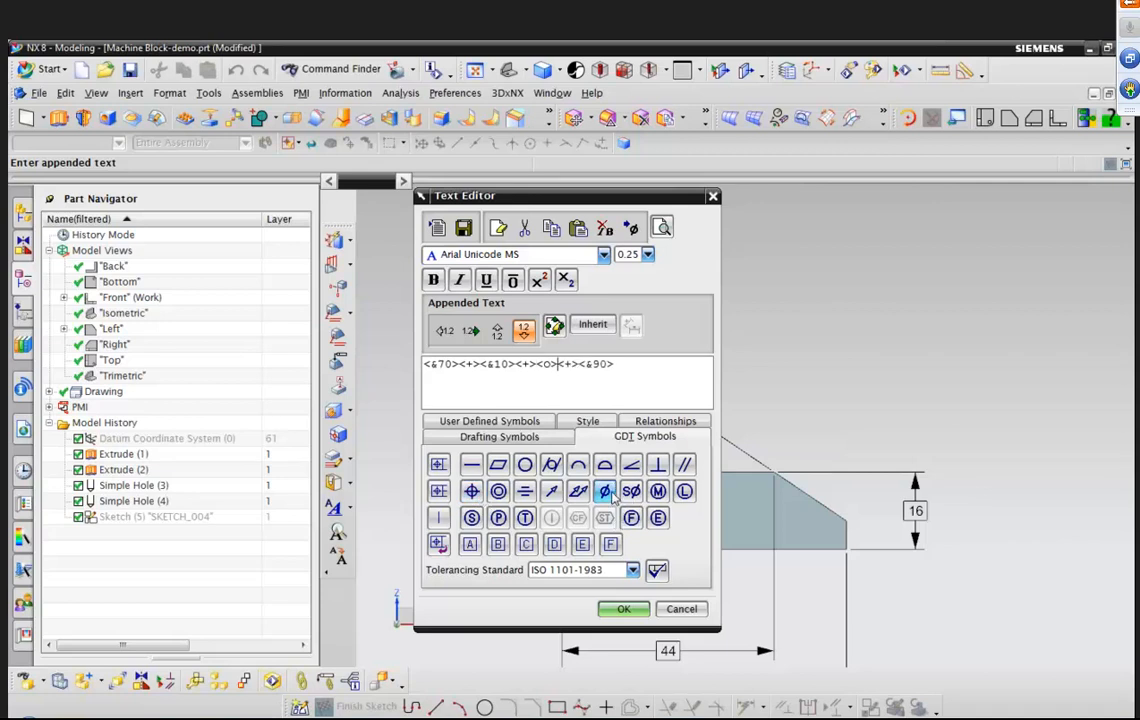
pyautogui.write('0.1')
pyautogui.click(657, 491)
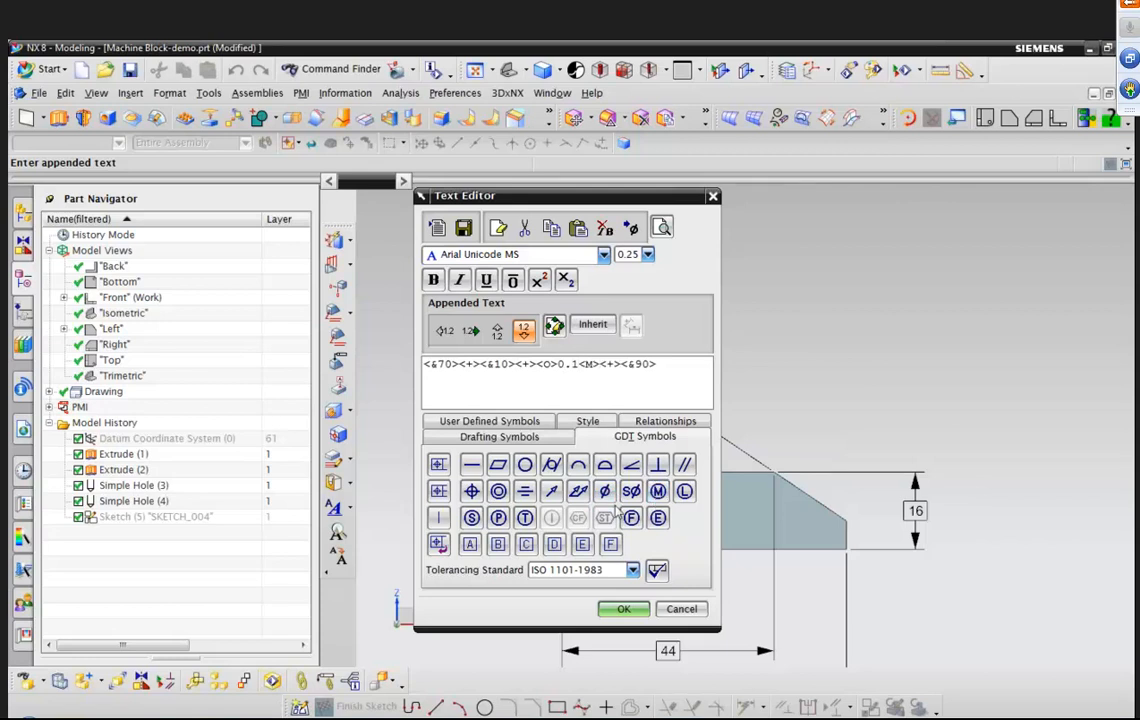
# Add datum references C, F at maximum material condition and A, then place the hole dimension above the block.
pyautogui.click(440, 518)
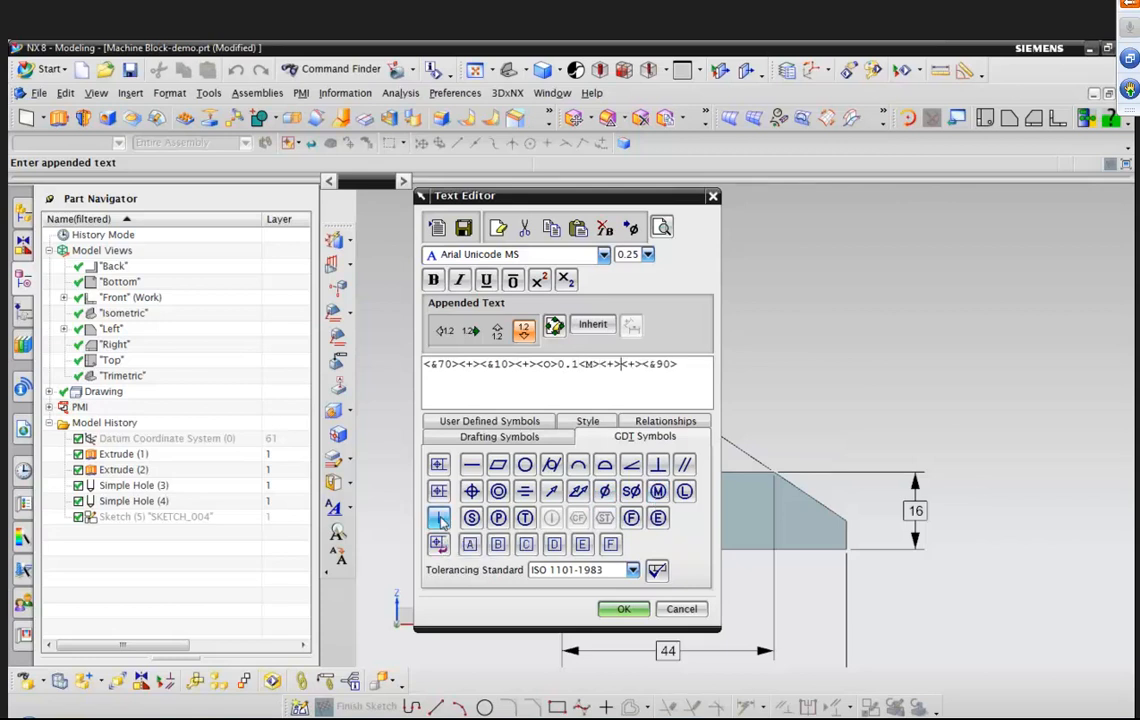
pyautogui.click(440, 518)
pyautogui.click(440, 518)
pyautogui.write('F')
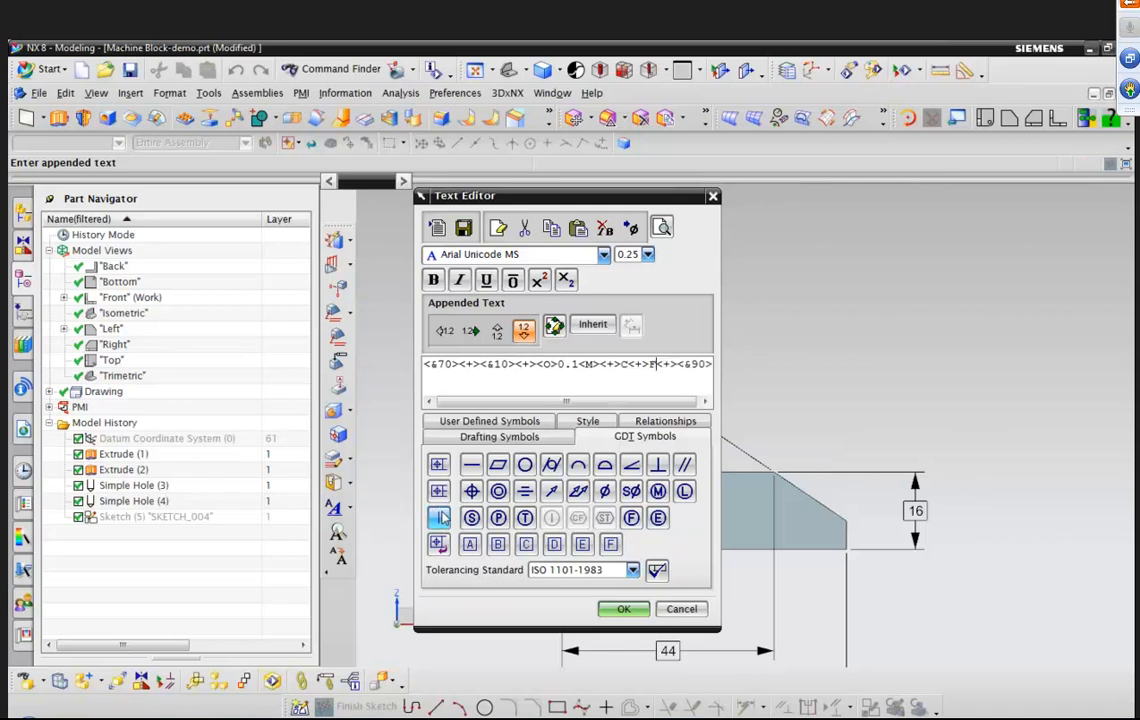
pyautogui.click(657, 491)
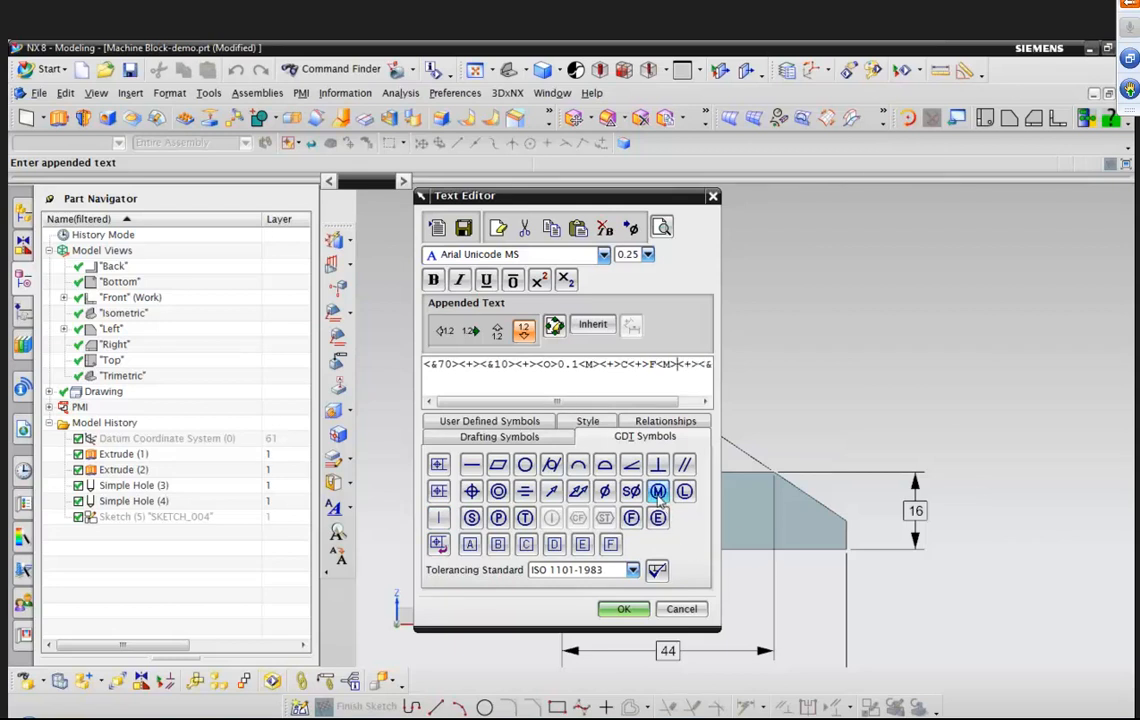
pyautogui.click(441, 519)
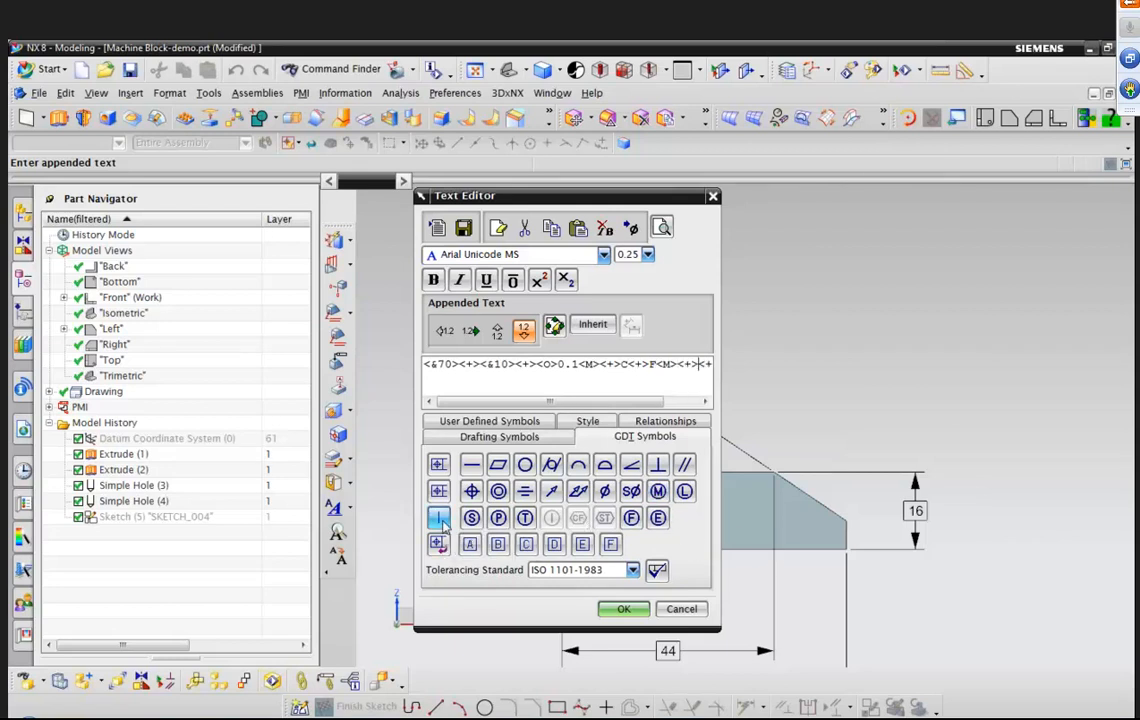
pyautogui.click(636, 605)
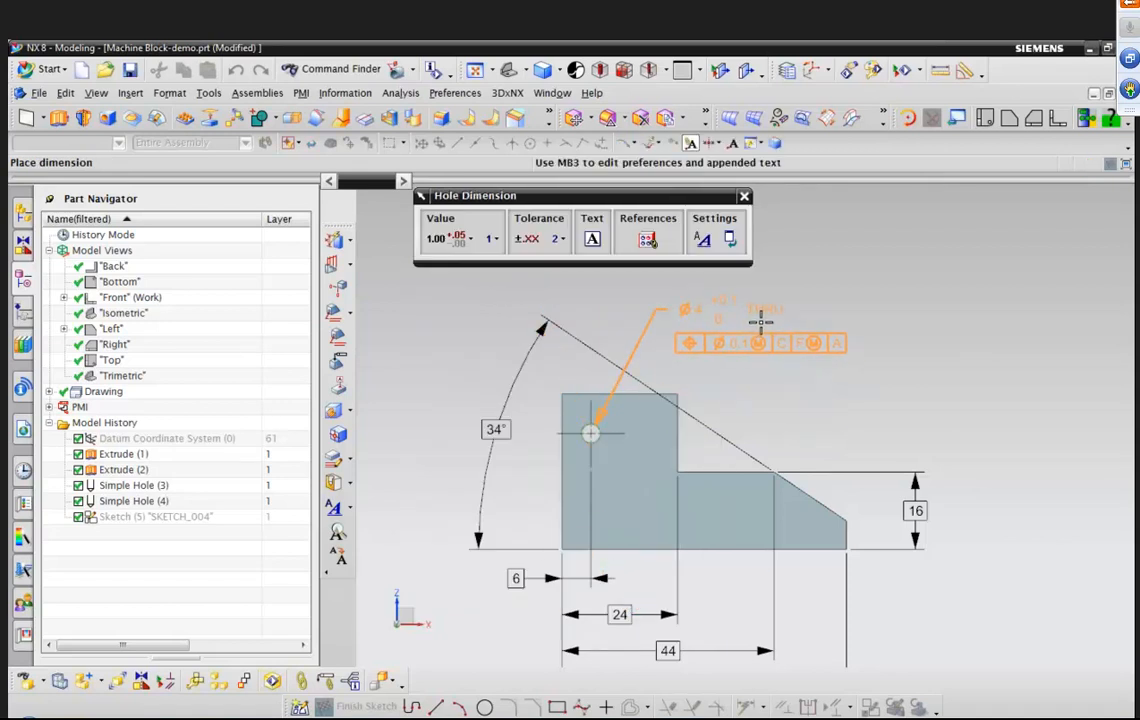
pyautogui.keyDown('shift'); pyautogui.moveTo(755, 314); pyautogui.dragTo(710, 340, button='middle'); pyautogui.keyUp('shift')
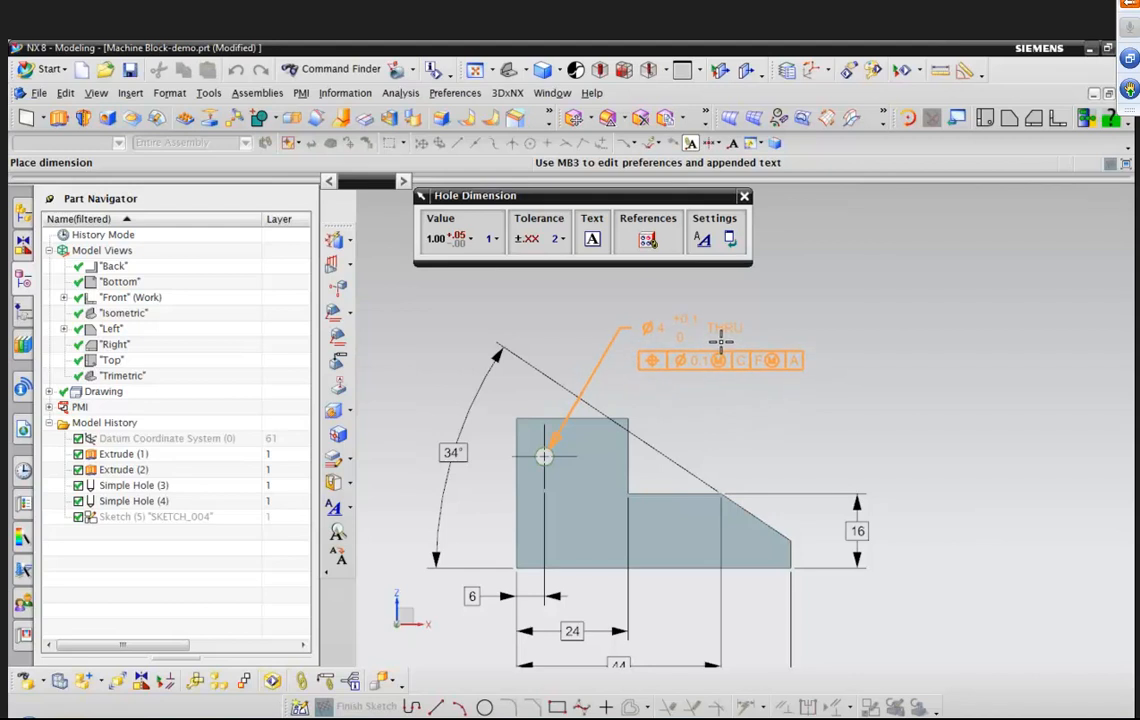
pyautogui.click(720, 333)
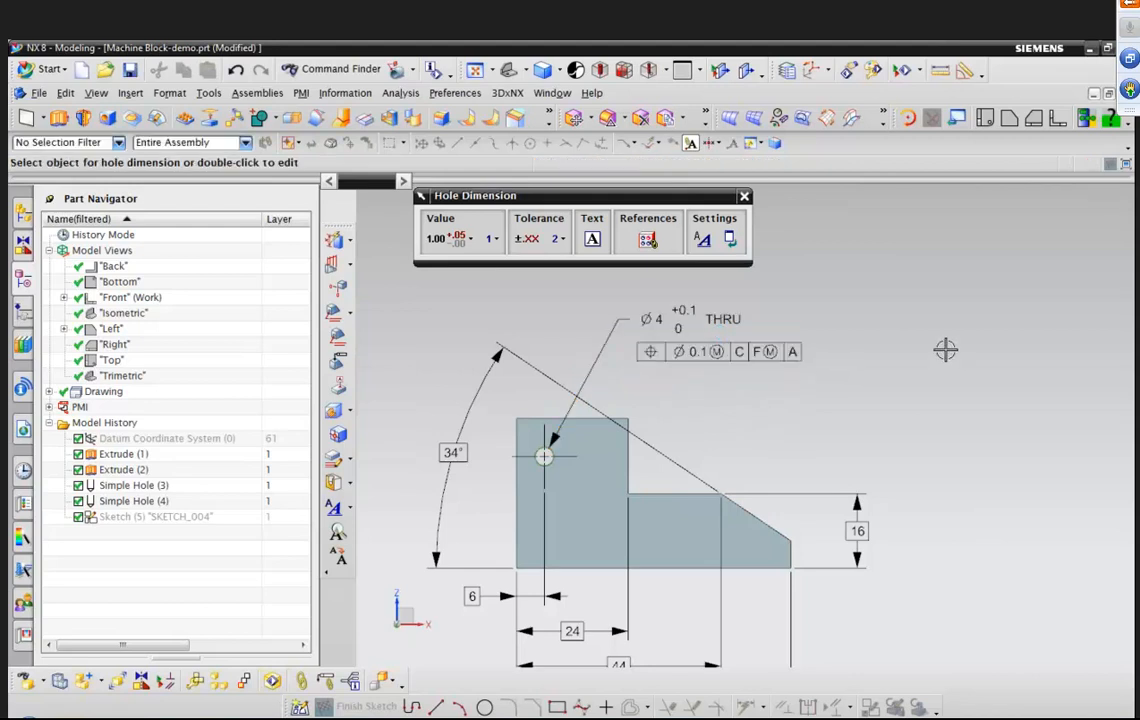
# Start a note with the text D and set its leader arrowhead to Filled Dot.
pyautogui.scroll(-1, 775, 386)
pyautogui.scroll(-2, 775, 386)
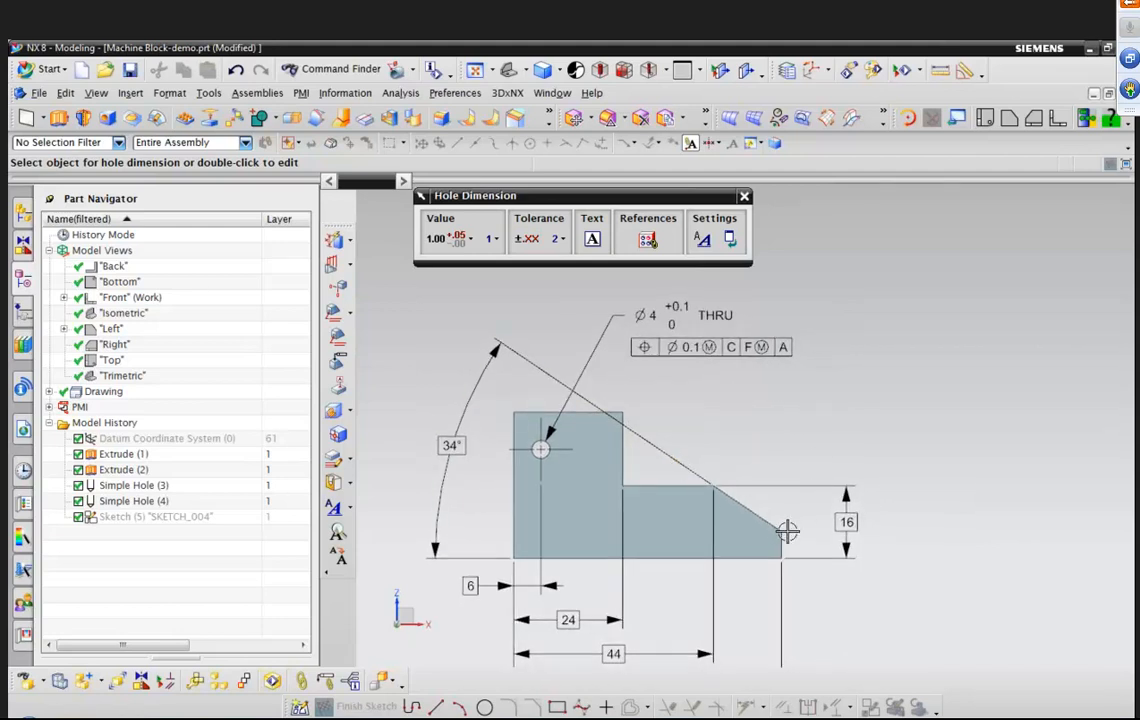
pyautogui.click(303, 94)
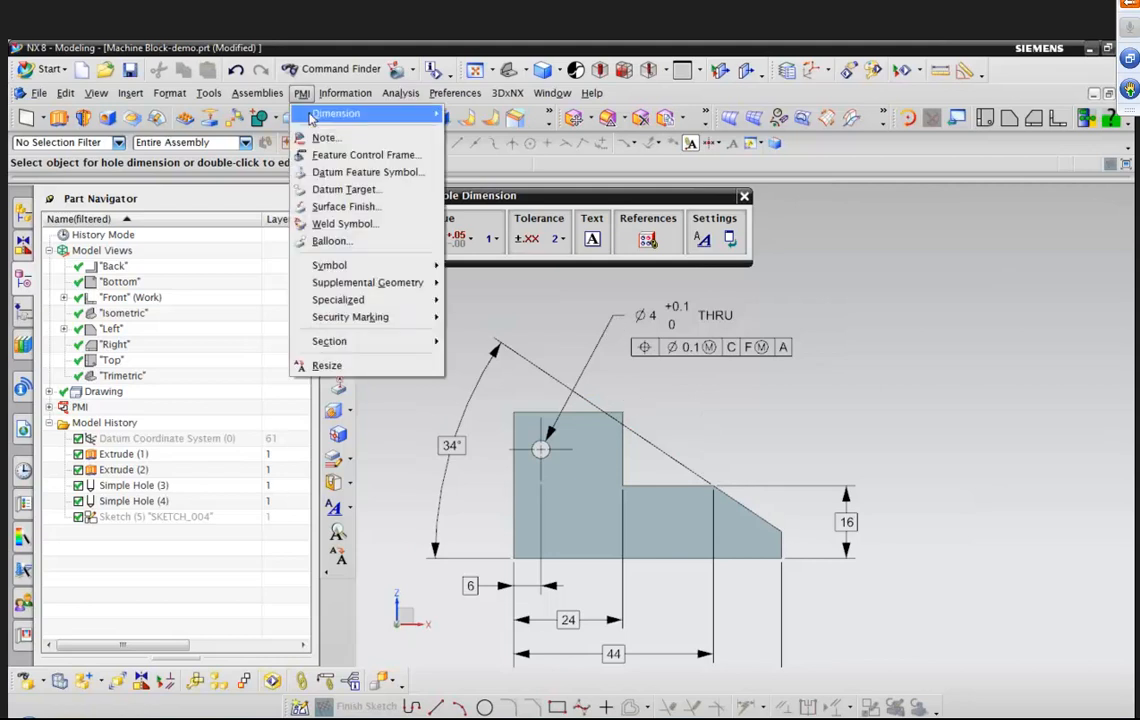
pyautogui.click(323, 140)
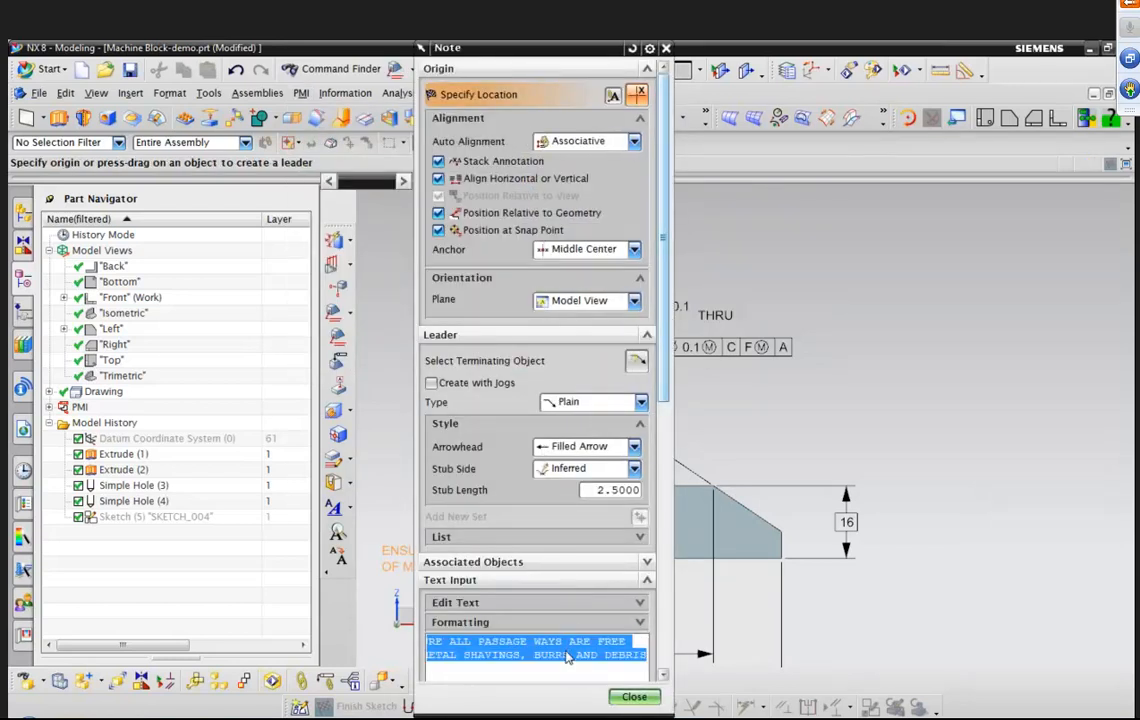
pyautogui.write('D')
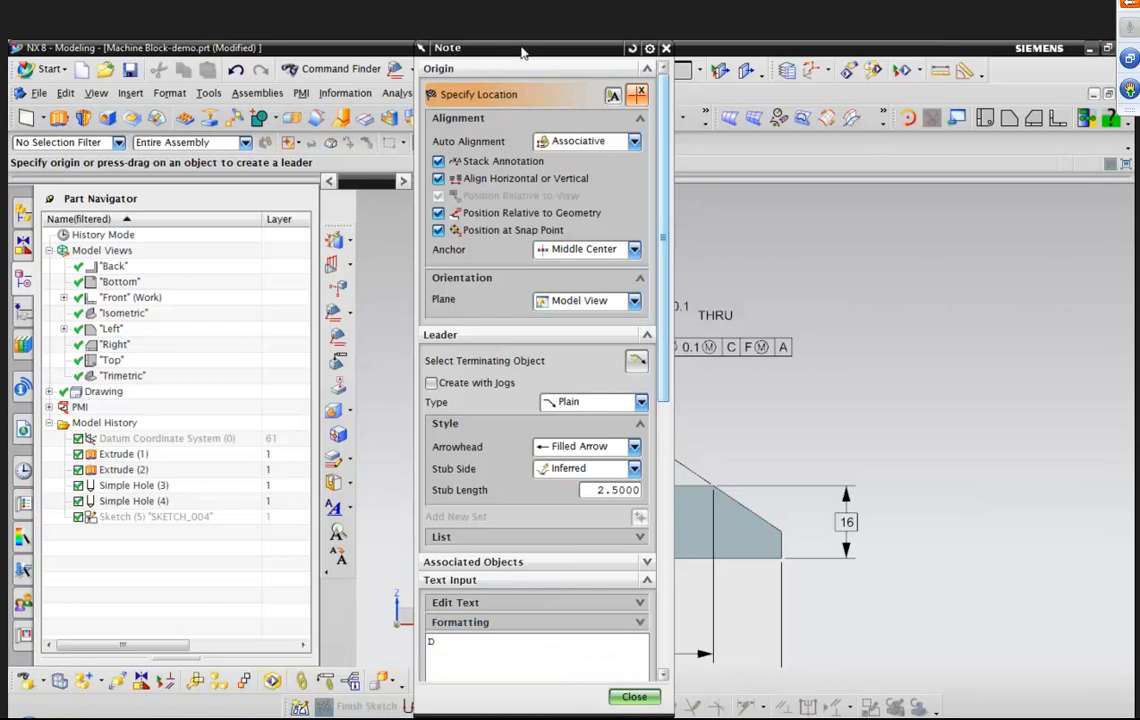
pyautogui.moveTo(521, 52); pyautogui.dragTo(520, 61)
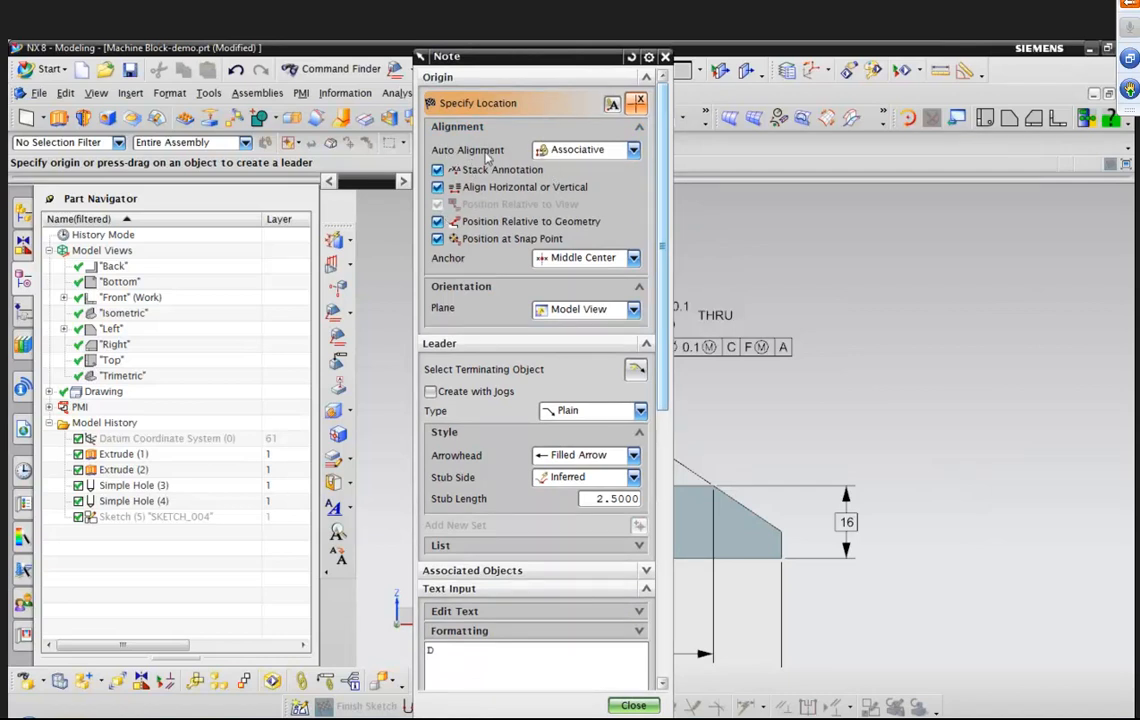
pyautogui.click(630, 150)
pyautogui.click(576, 168)
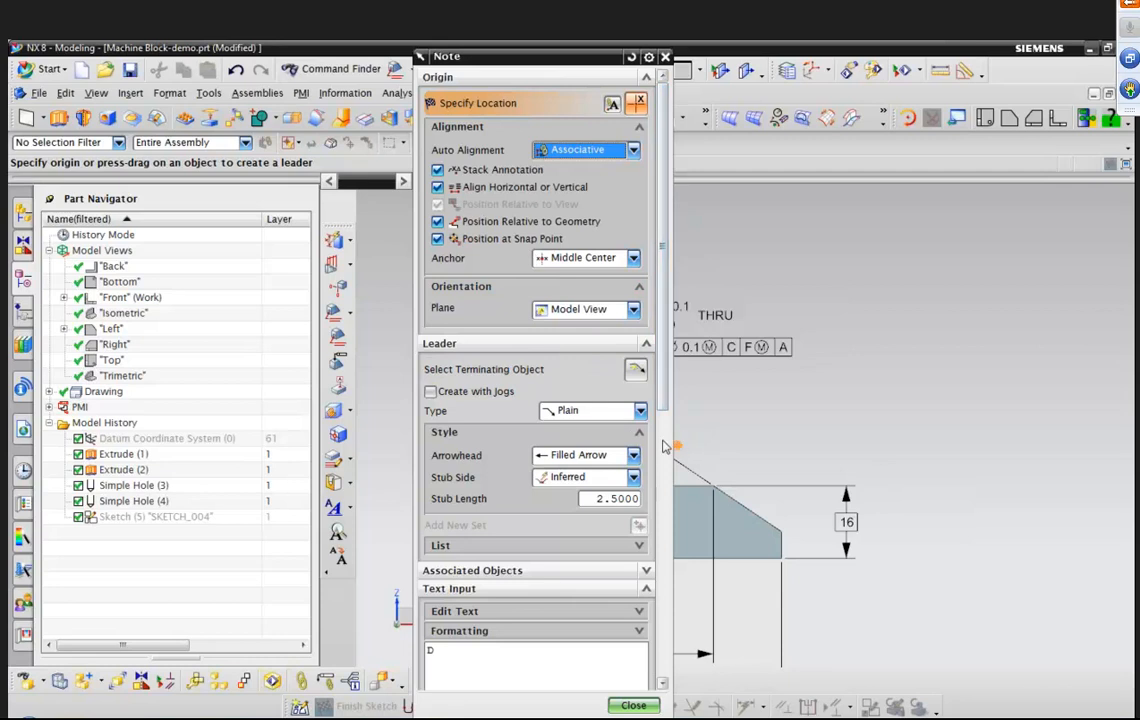
pyautogui.click(633, 456)
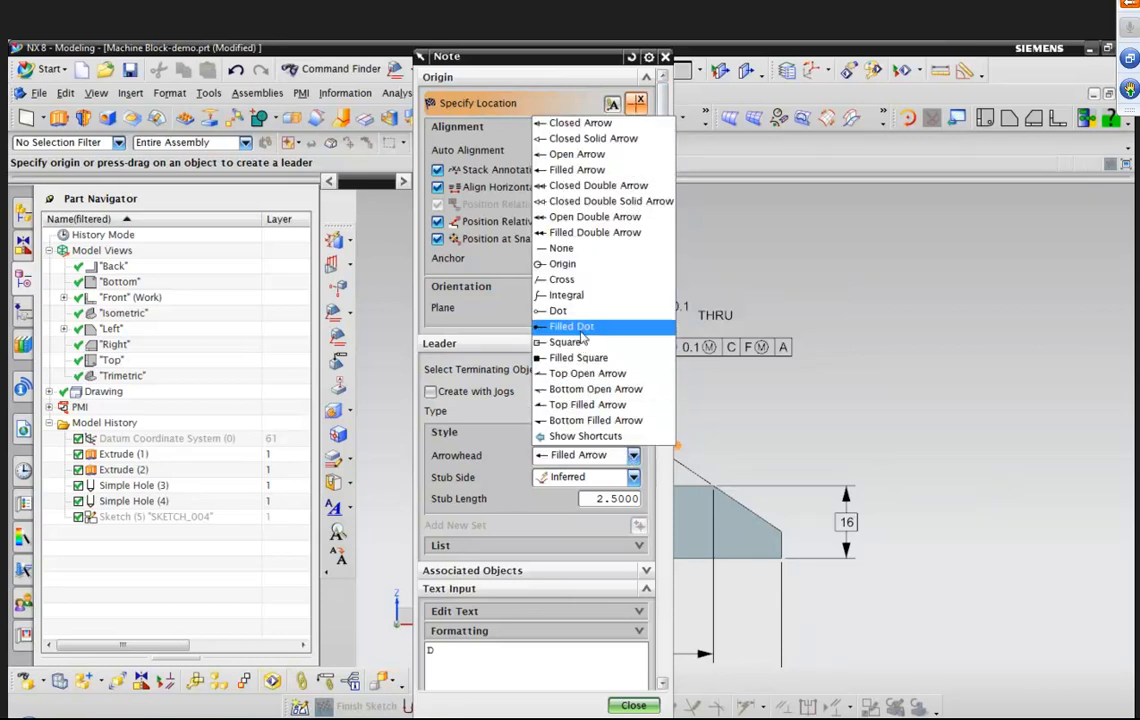
pyautogui.click(578, 329)
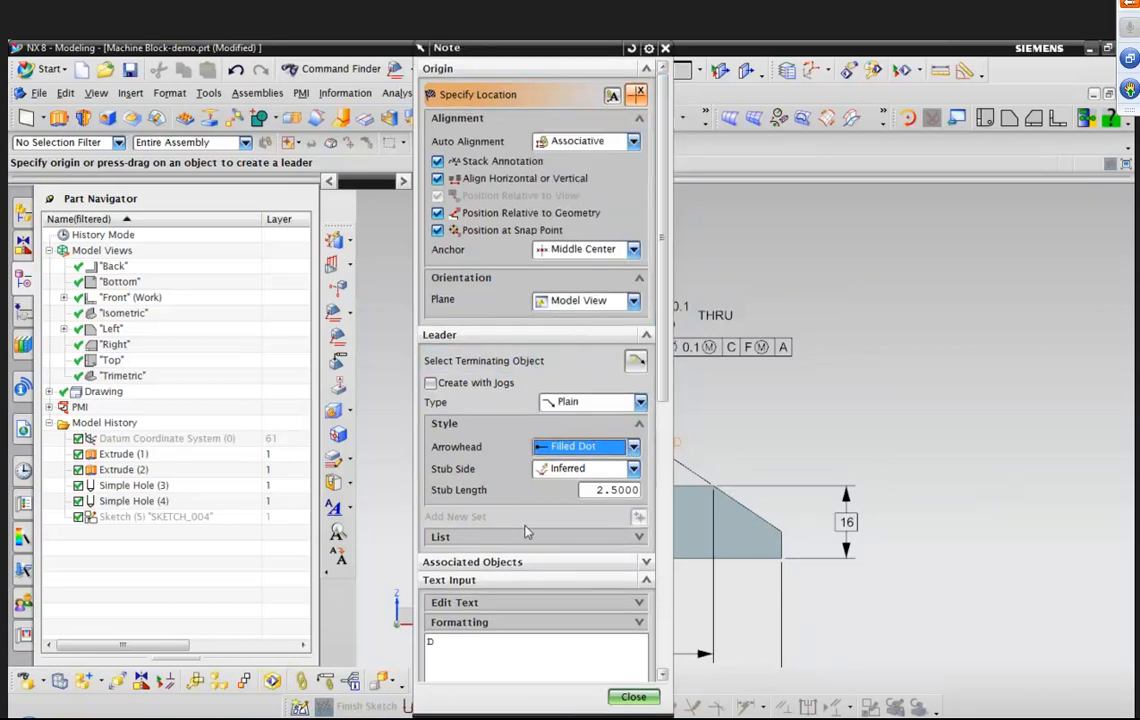
# Examine the Drafting and GD&T symbol categories available for the note text.
pyautogui.click(436, 645)
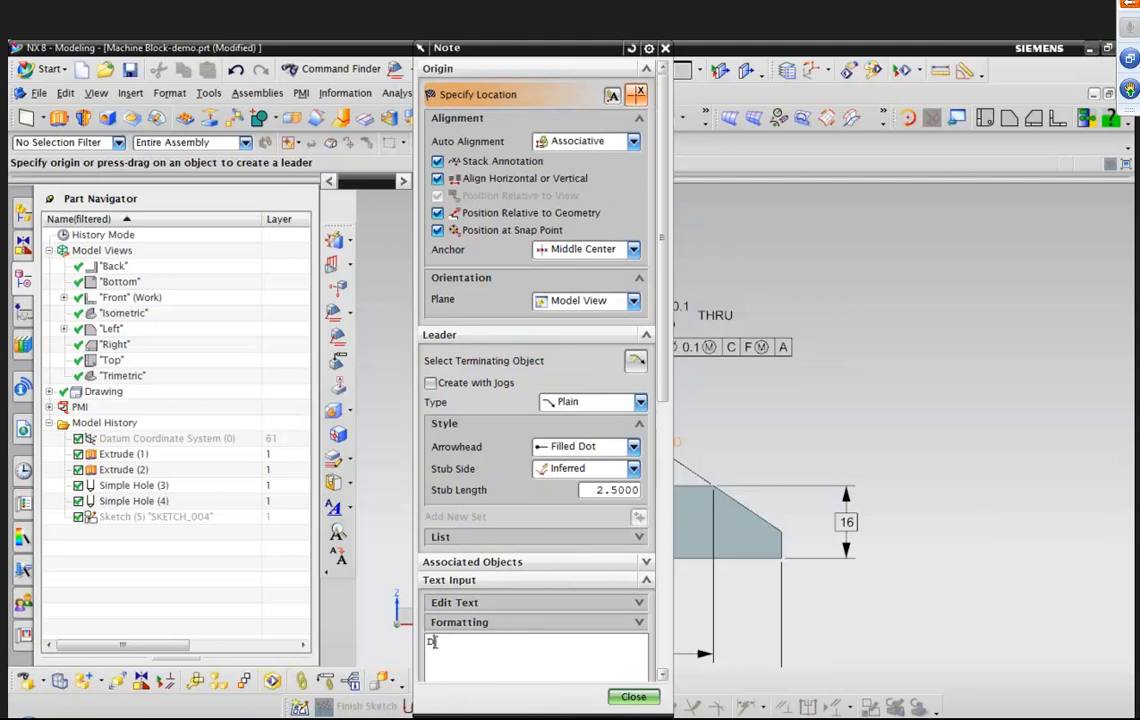
pyautogui.click(640, 605)
pyautogui.moveTo(662, 387); pyautogui.dragTo(656, 532)
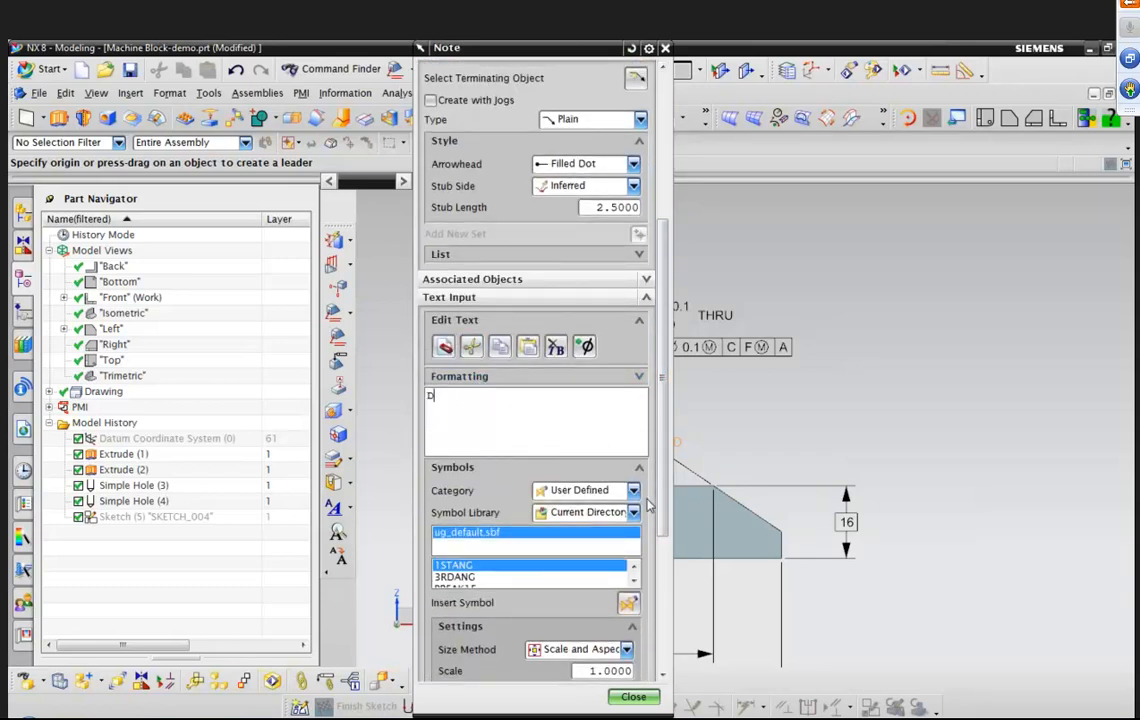
pyautogui.scroll(-1, 600, 450)
pyautogui.click(610, 414)
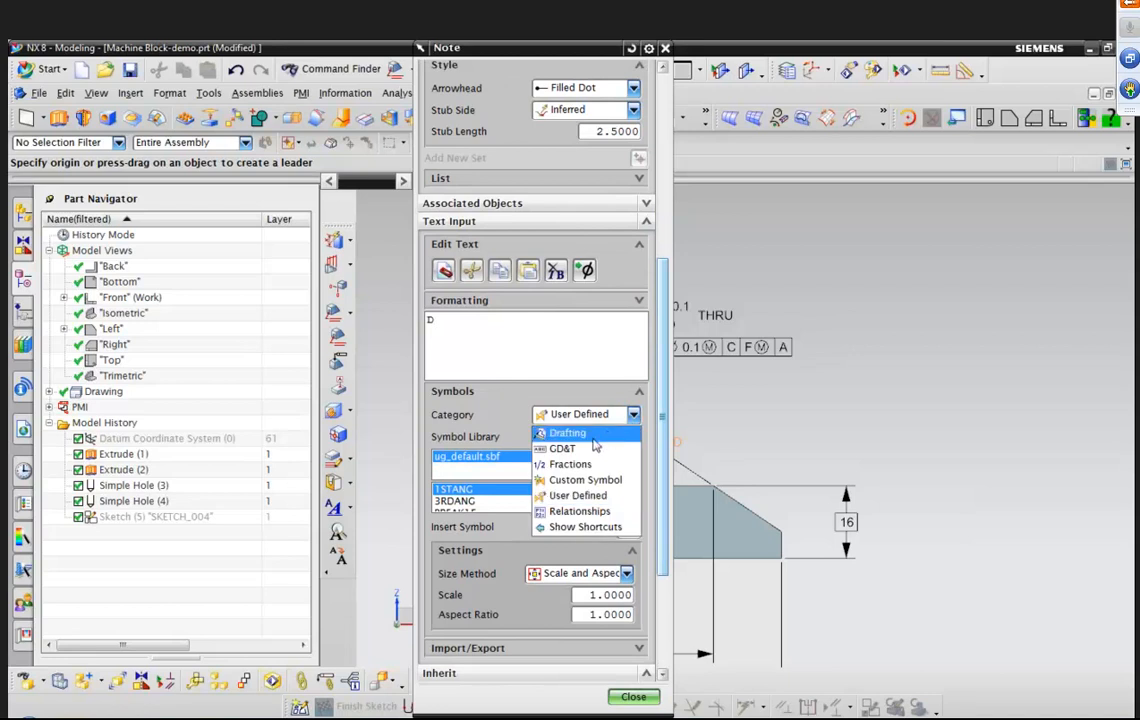
pyautogui.click(595, 437)
pyautogui.click(633, 415)
pyautogui.click(602, 447)
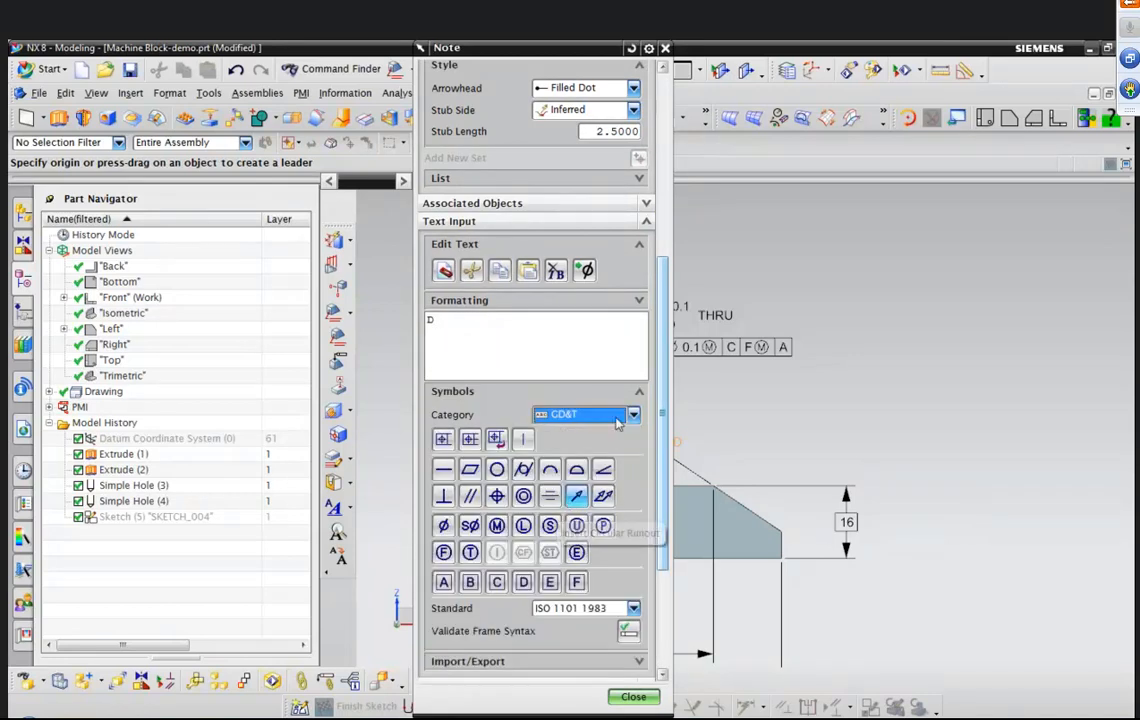
pyautogui.click(600, 414)
pyautogui.click(600, 435)
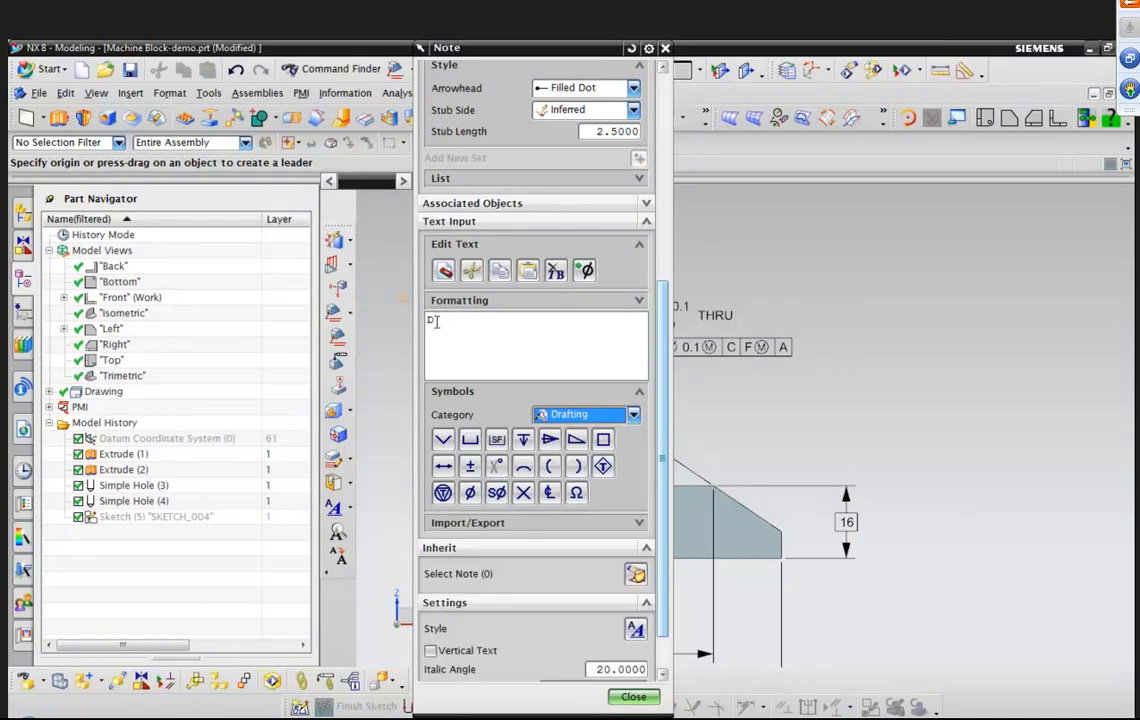
# Attach the note's leader to the block's lower-right corner and place D beside the 16 dimension.
pyautogui.click(783, 532)
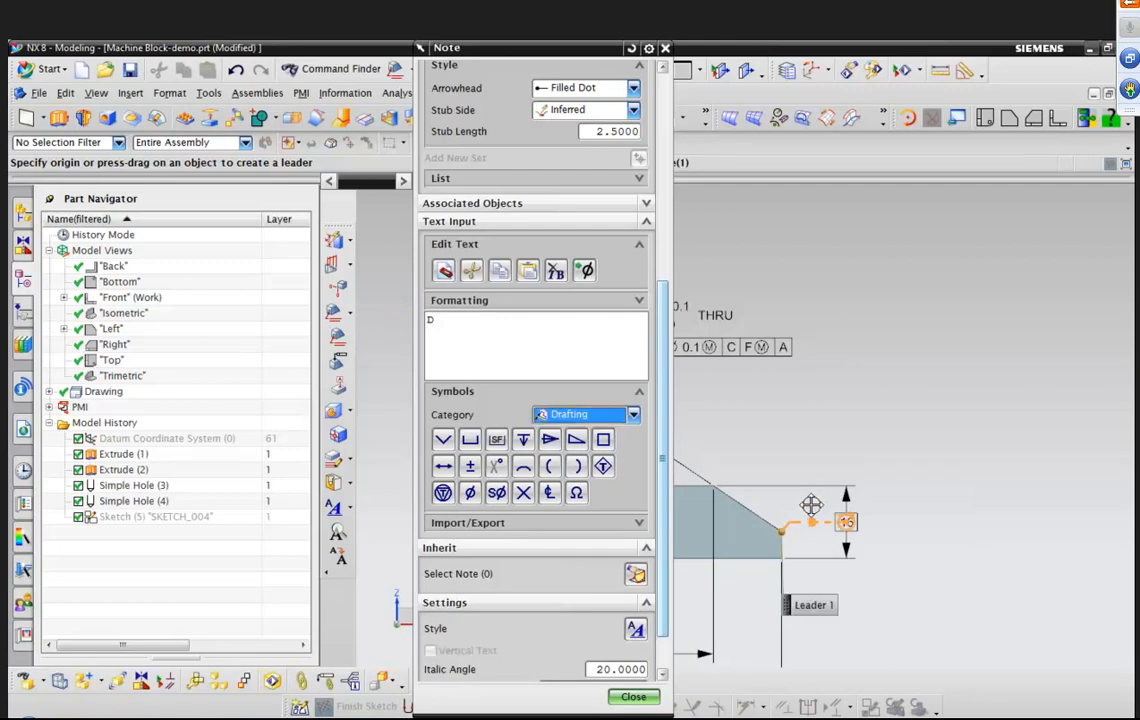
pyautogui.scroll(4, 815, 500)
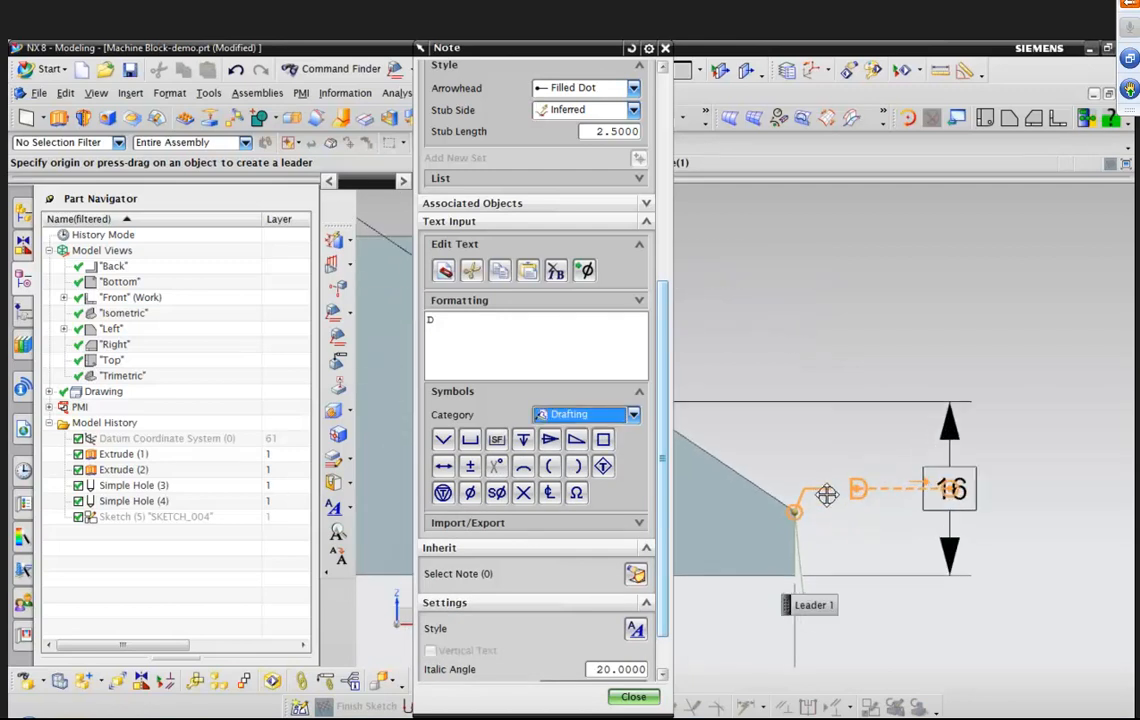
pyautogui.scroll(2, 826, 495)
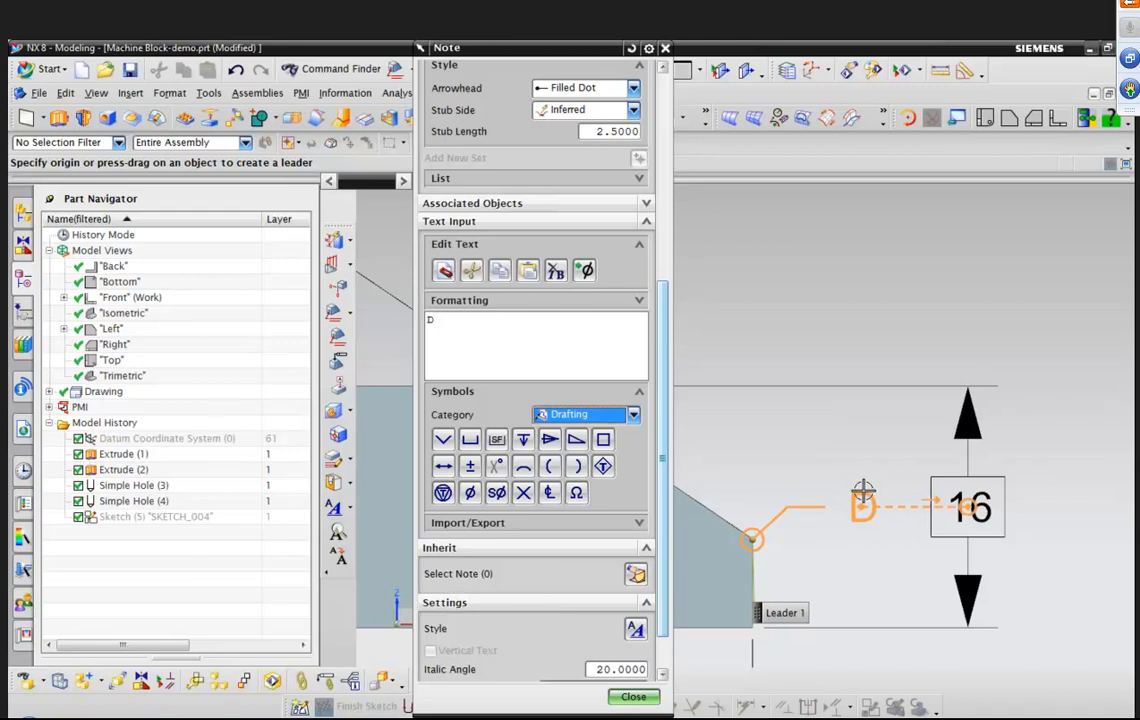
pyautogui.click(855, 488)
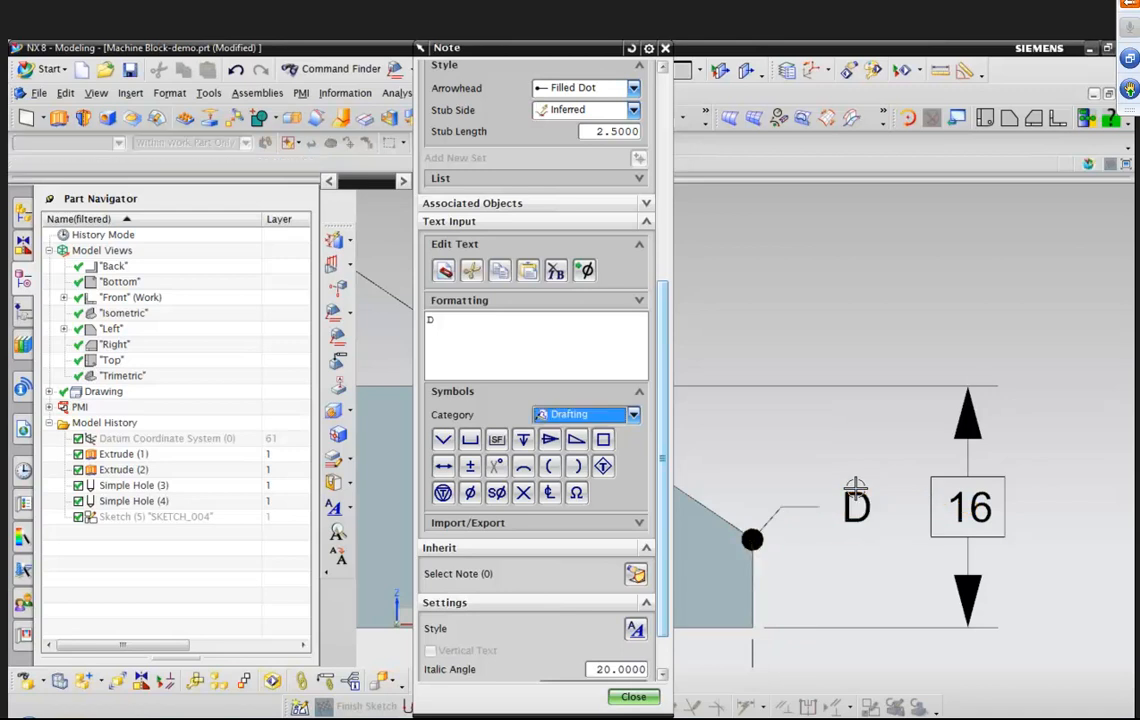
pyautogui.click(632, 697)
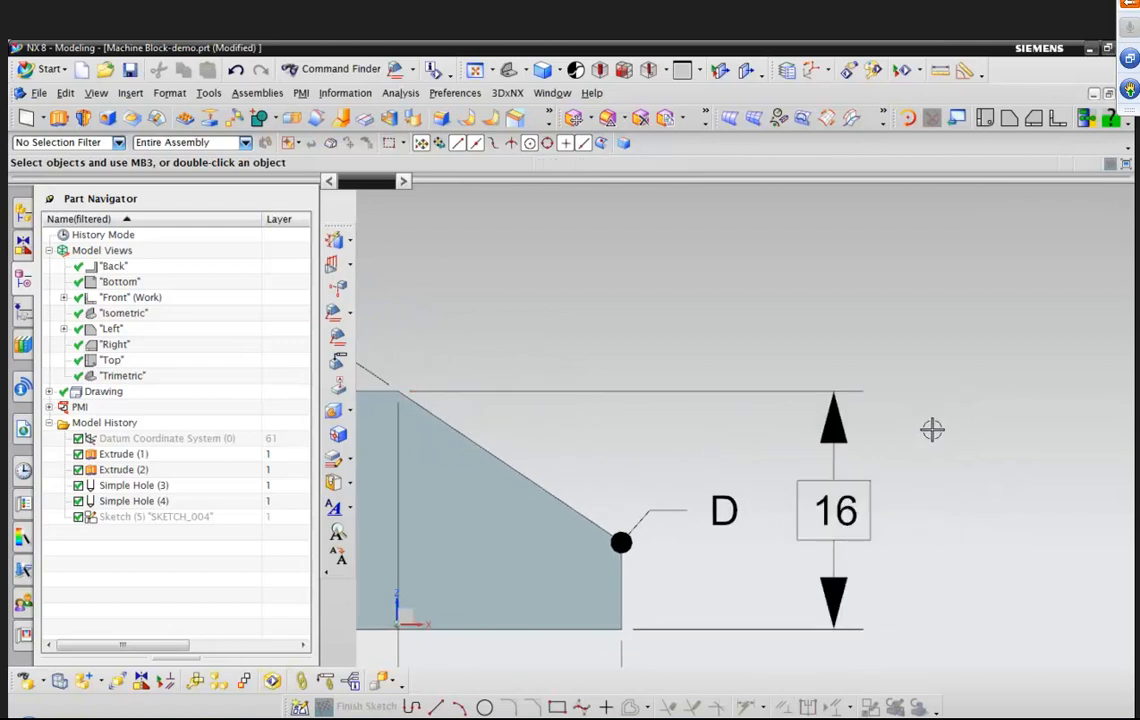
# Rearrange note D and the 16 vertical dimension so the note sits just above-left of the dimension.
pyautogui.scroll(-1, 848, 522)
pyautogui.moveTo(827, 507); pyautogui.dragTo(882, 291)
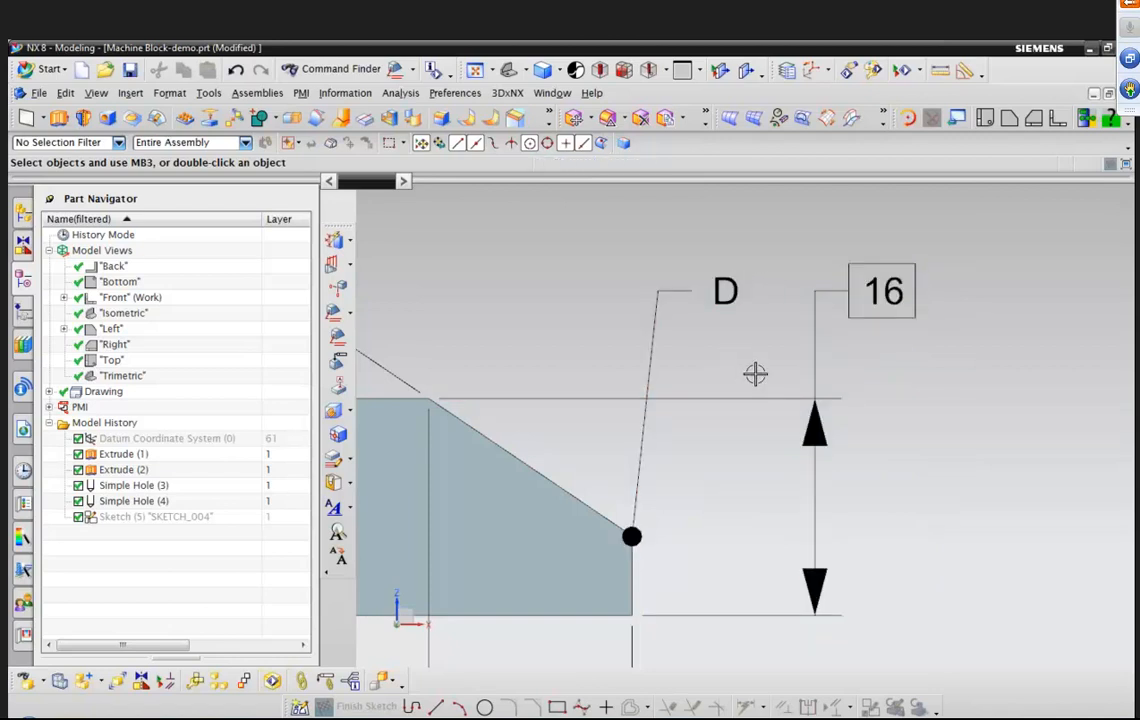
pyautogui.moveTo(878, 288); pyautogui.dragTo(838, 505)
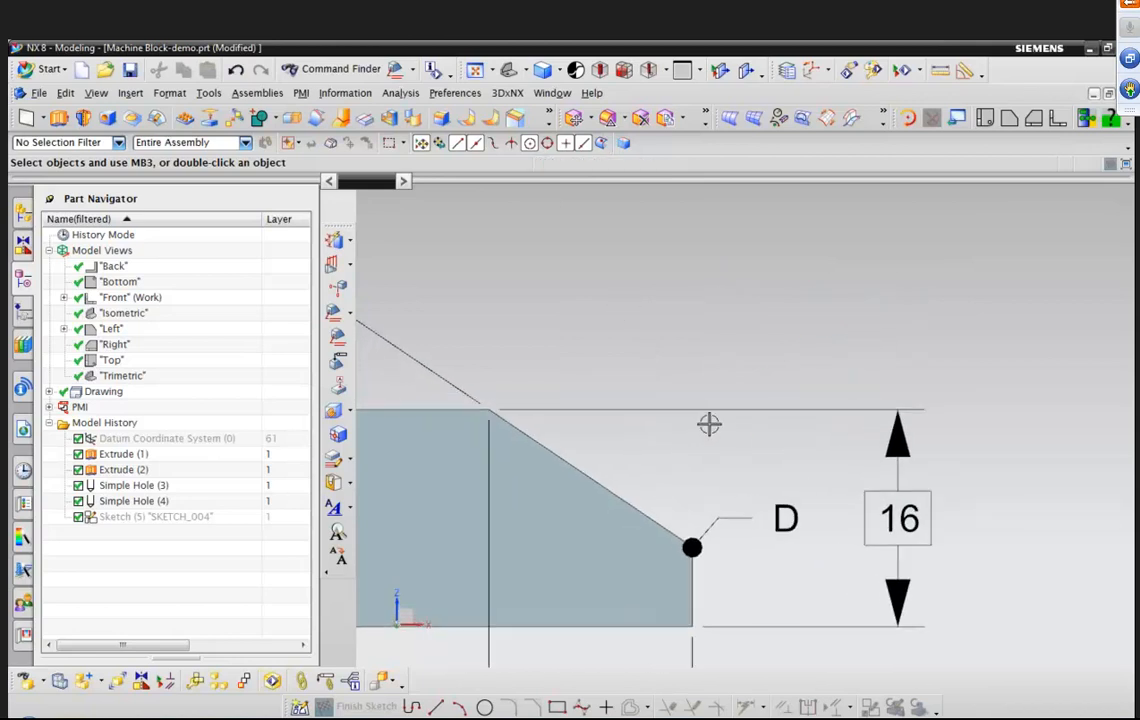
pyautogui.moveTo(817, 521); pyautogui.dragTo(846, 293)
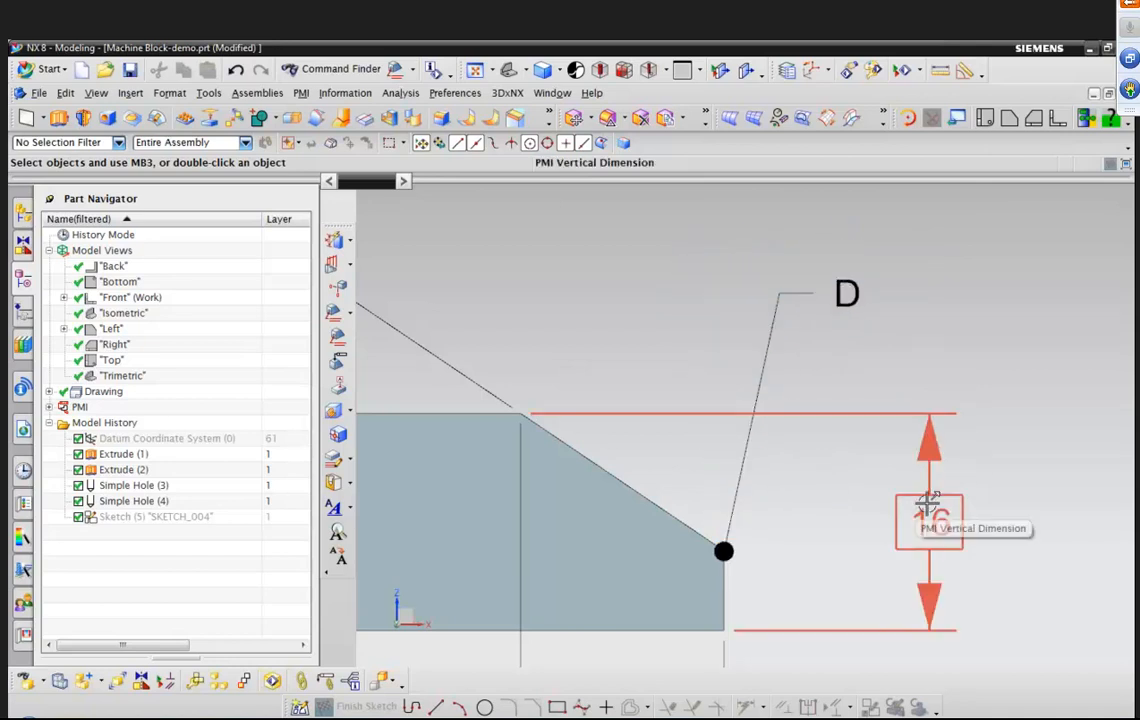
pyautogui.scroll(-1, 929, 508)
pyautogui.moveTo(887, 514); pyautogui.dragTo(930, 523)
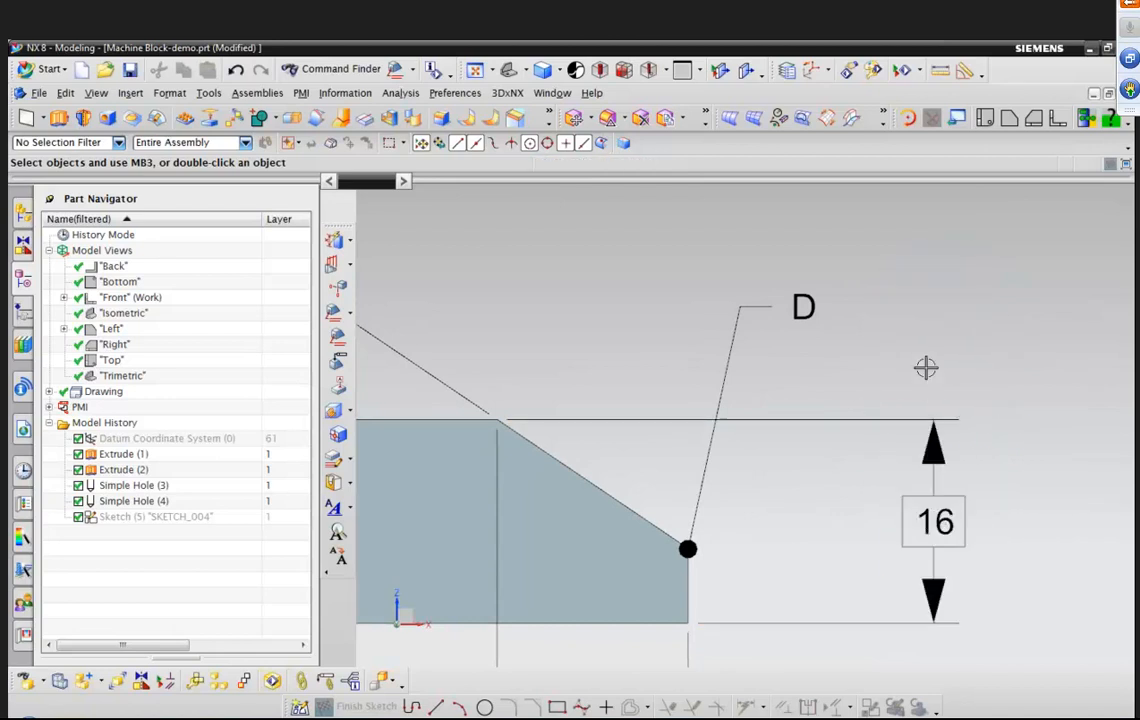
pyautogui.moveTo(804, 307); pyautogui.dragTo(794, 521)
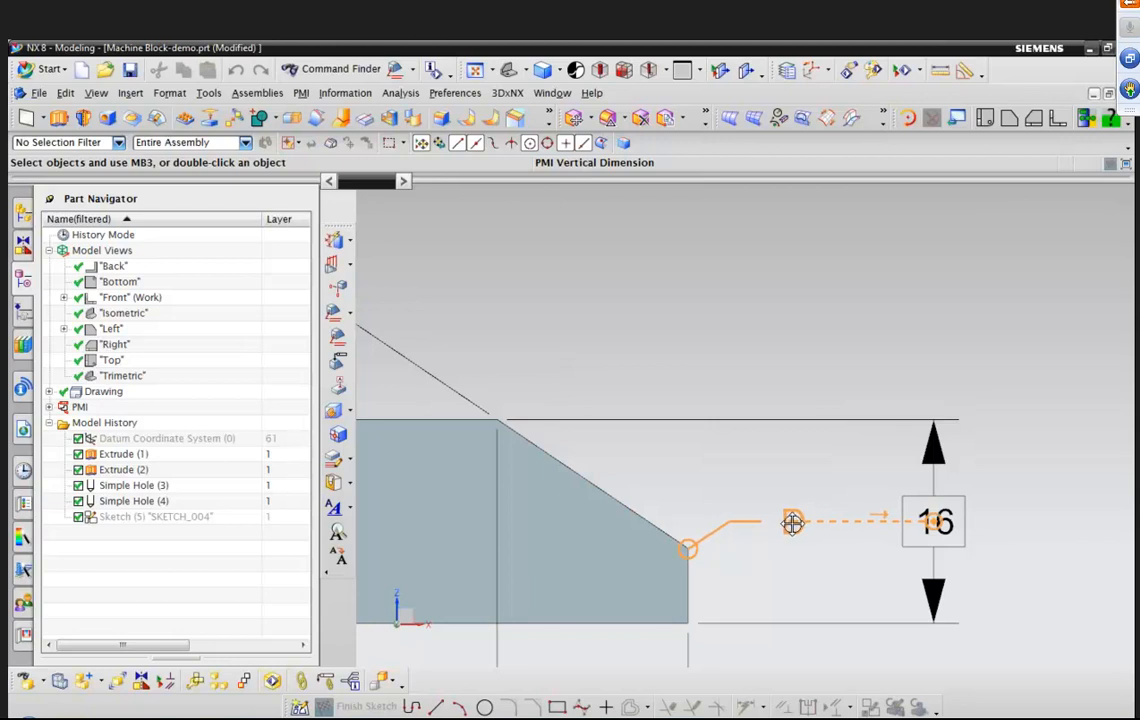
pyautogui.moveTo(793, 521); pyautogui.dragTo(814, 453)
pyautogui.scroll(-1, 926, 346)
pyautogui.moveTo(896, 467)
pyautogui.mouseDown()
pyautogui.moveTo(860, 468)
pyautogui.moveTo(875, 469)
pyautogui.mouseUp()
pyautogui.moveTo(791, 427); pyautogui.dragTo(794, 433)
pyautogui.scroll(-1, 820, 304)
pyautogui.scroll(-2, 820, 304)
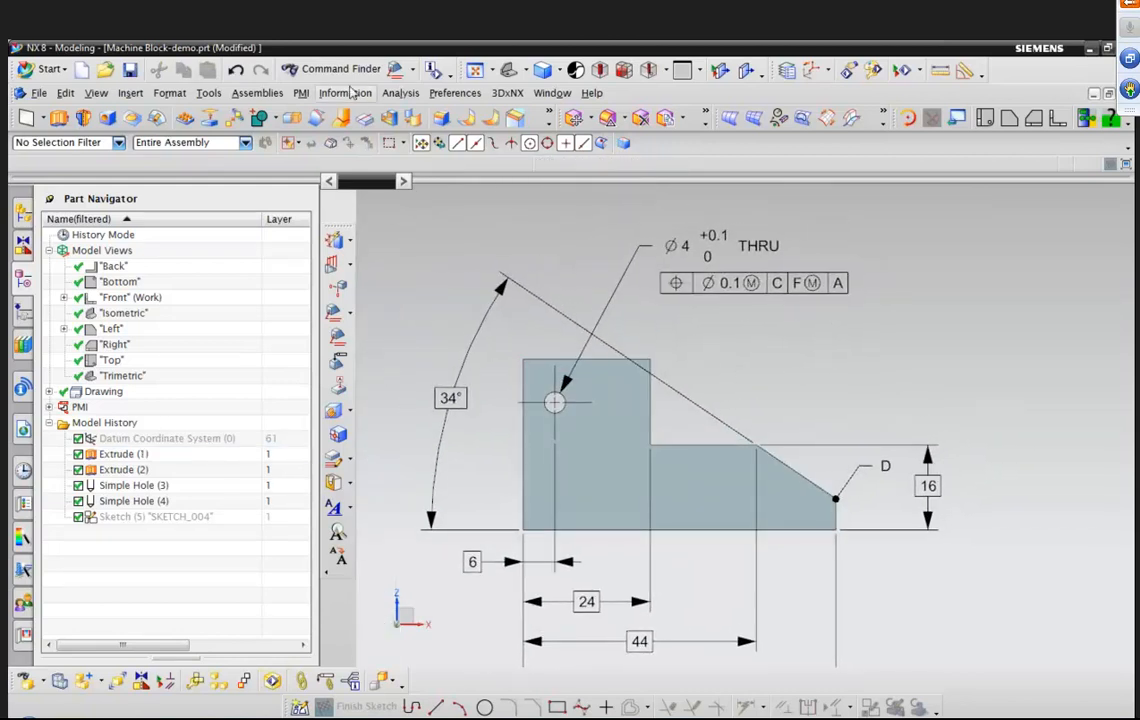
# Add a note E with a leader from the top corner of the block's tall section, placed above-right of it.
pyautogui.click(302, 93)
pyautogui.click(318, 135)
pyautogui.scroll(-5, 463, 462)
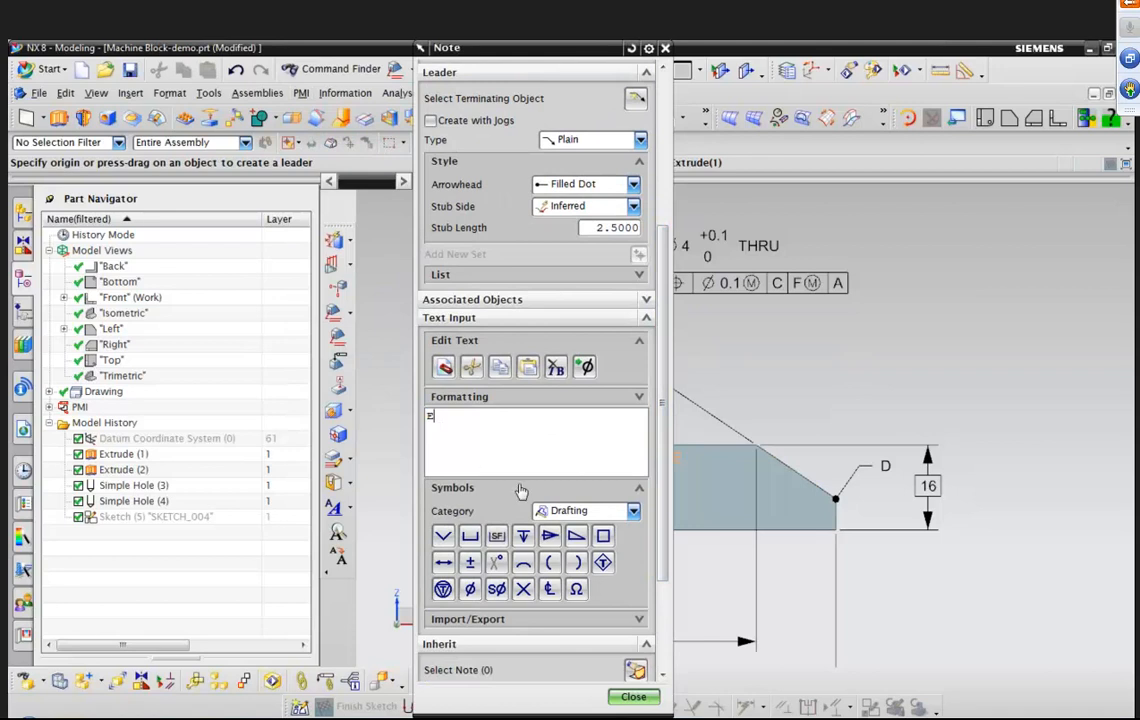
pyautogui.scroll(4, 865, 382)
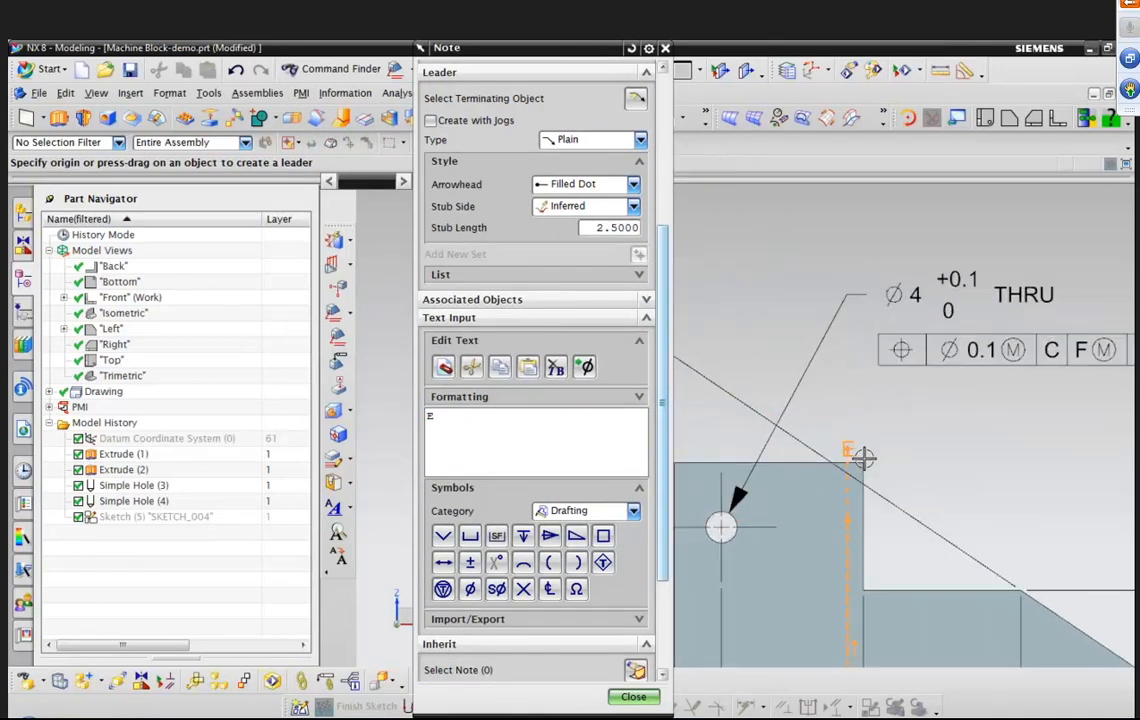
pyautogui.moveTo(862, 461); pyautogui.dragTo(958, 411)
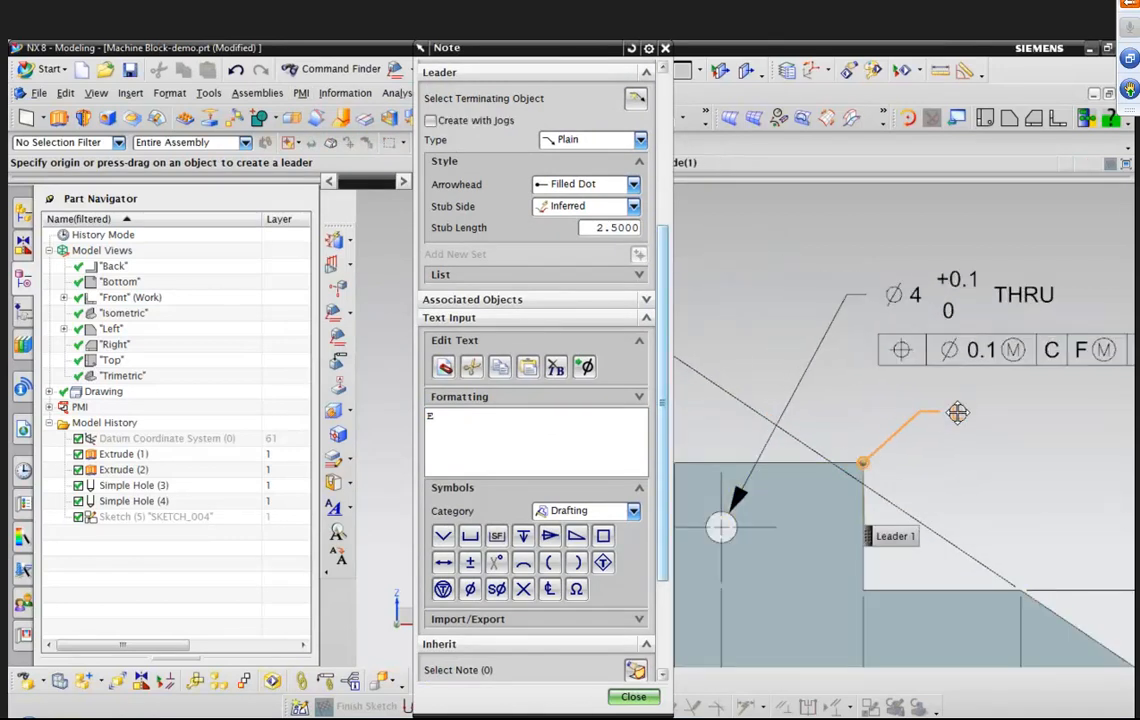
pyautogui.click(933, 430)
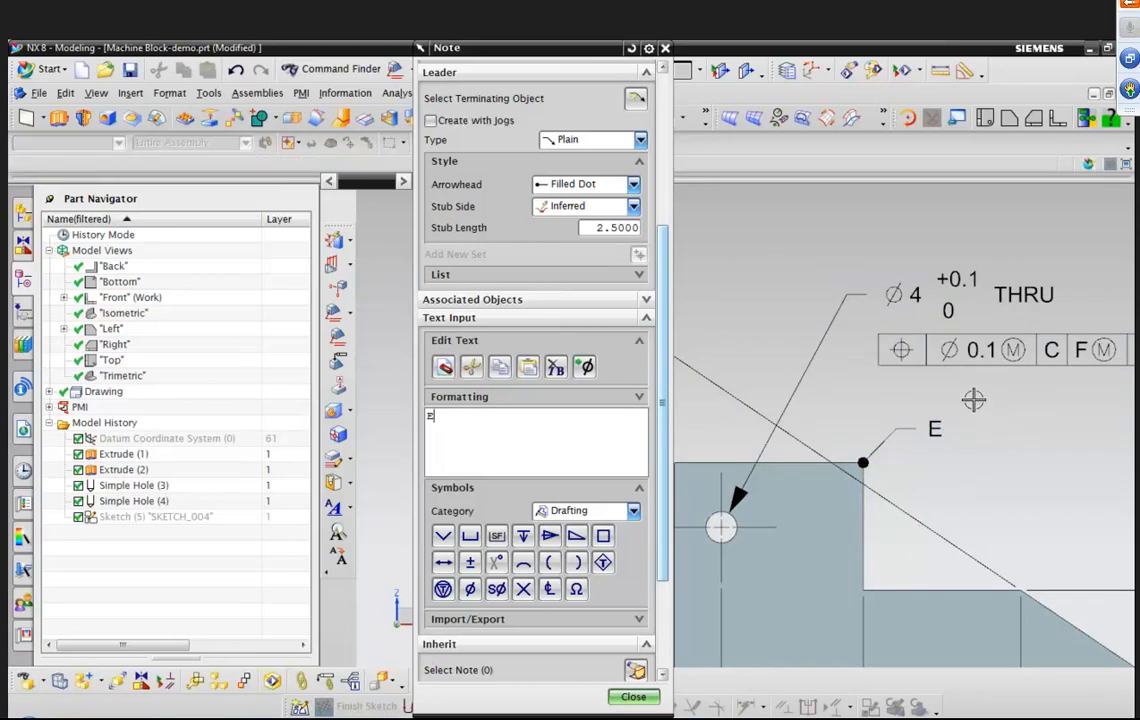
pyautogui.scroll(-4, 975, 394)
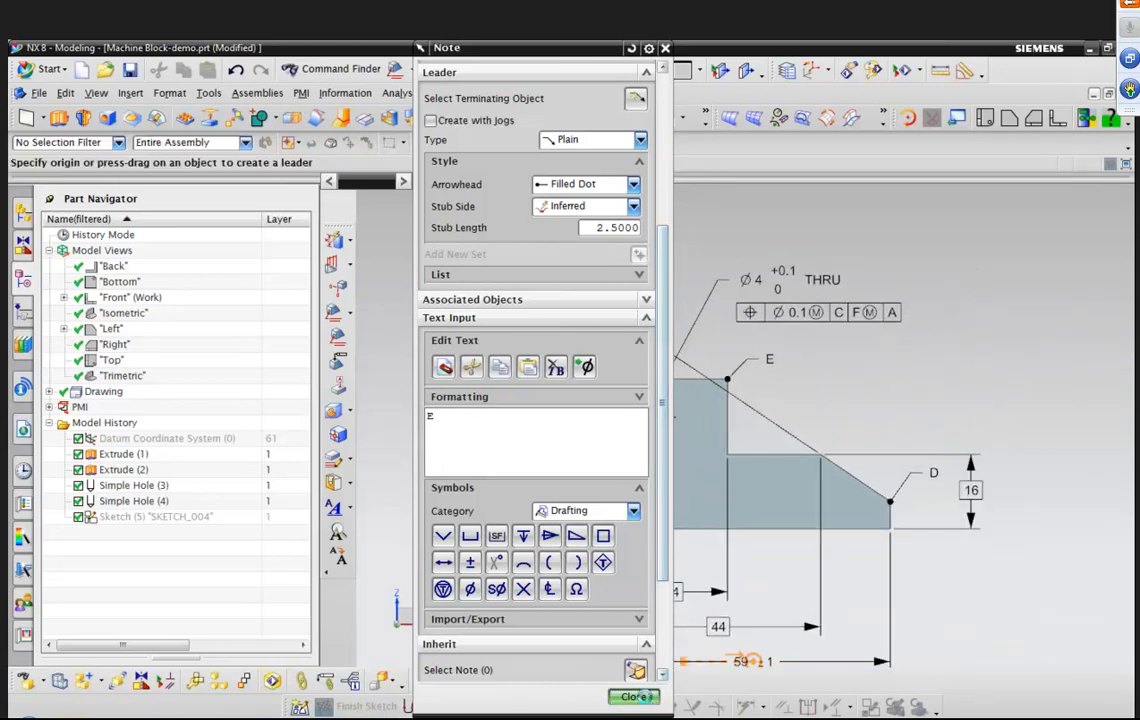
pyautogui.click(633, 697)
# Start a feature control frame and examine its alignment, origin tool and orientation options.
pyautogui.click(301, 93)
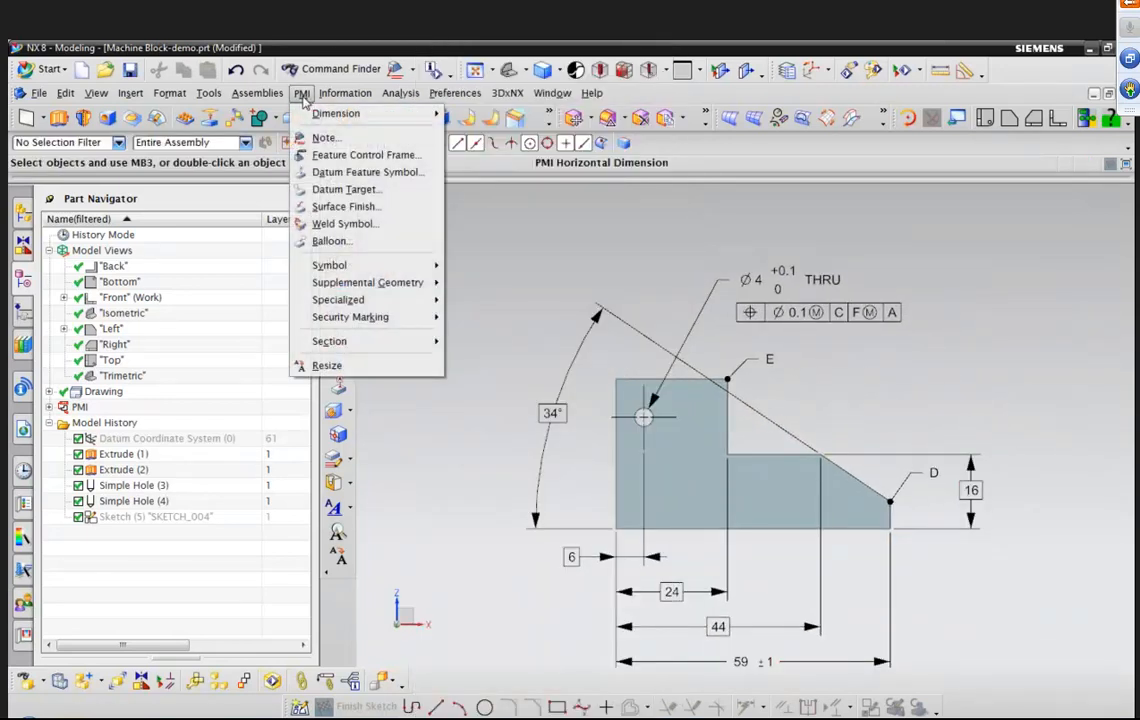
pyautogui.click(335, 155)
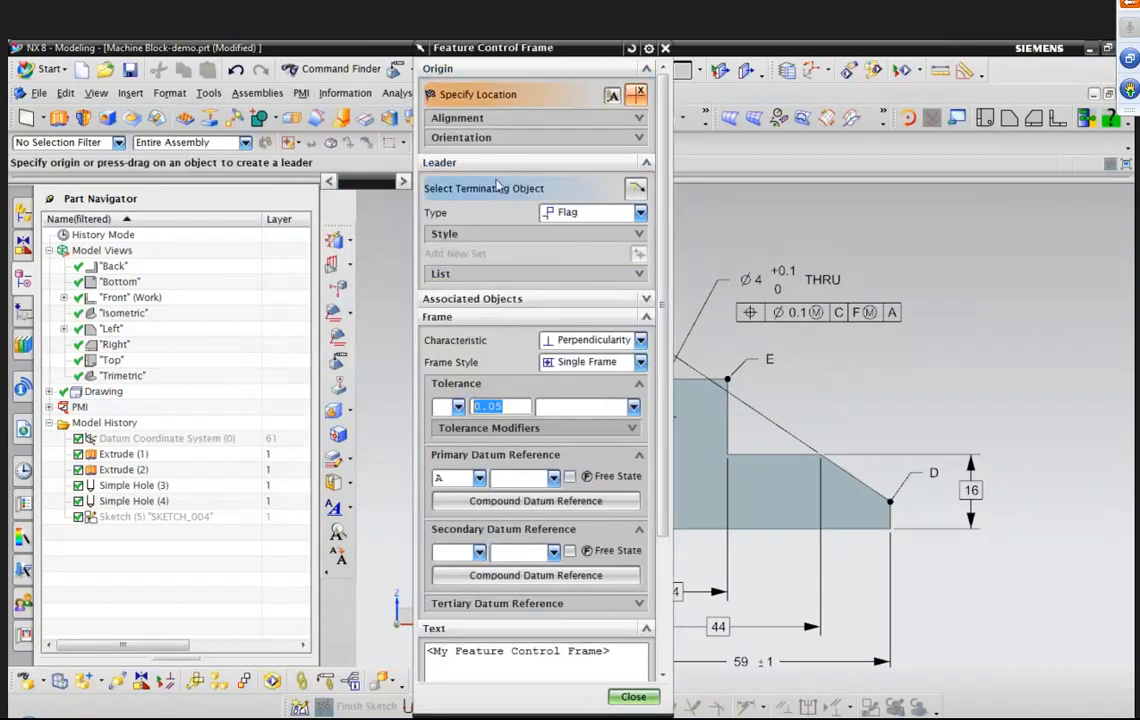
pyautogui.click(572, 117)
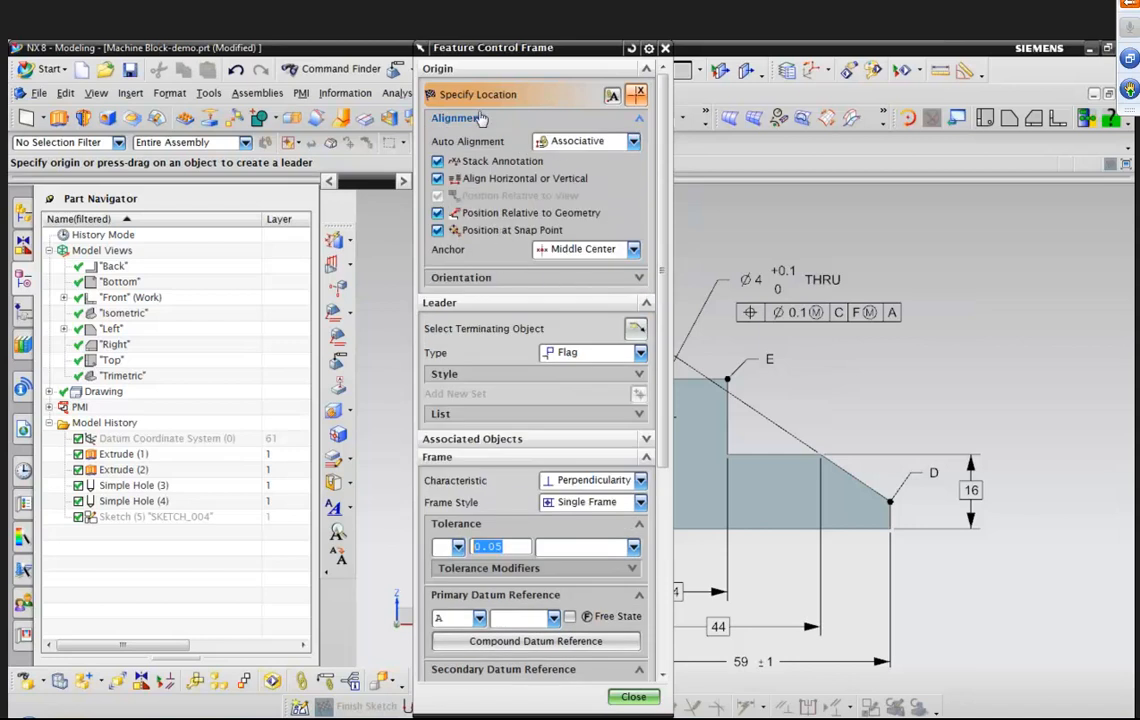
pyautogui.moveTo(537, 57); pyautogui.dragTo(536, 66)
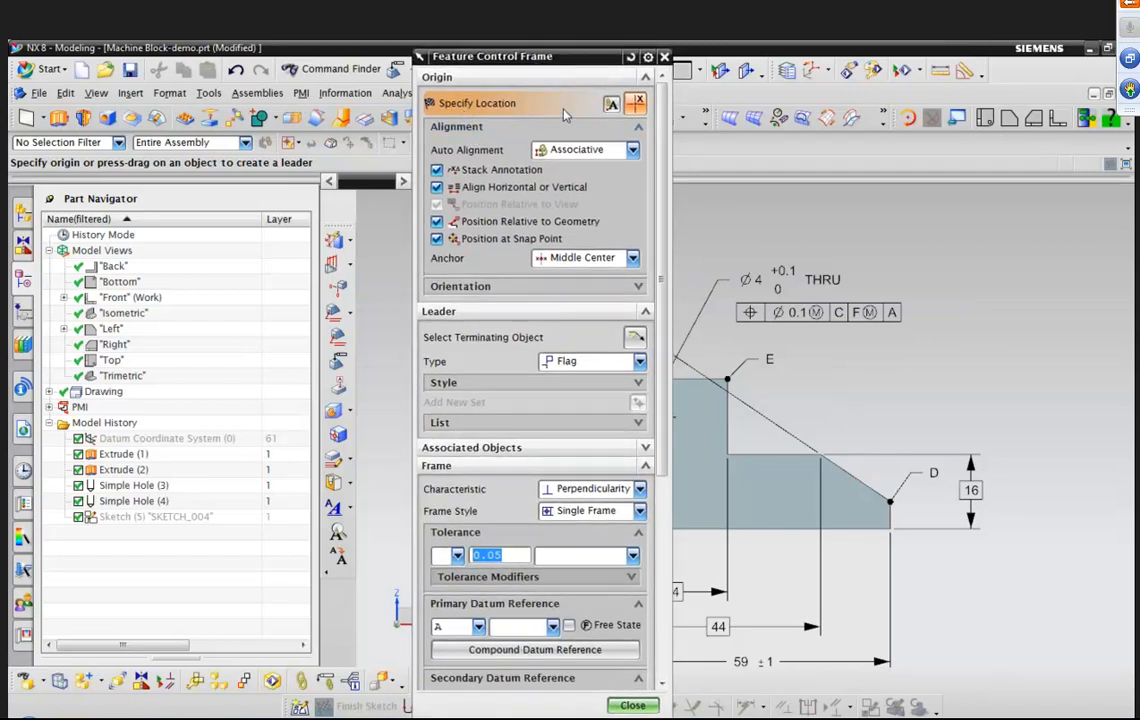
pyautogui.click(610, 105)
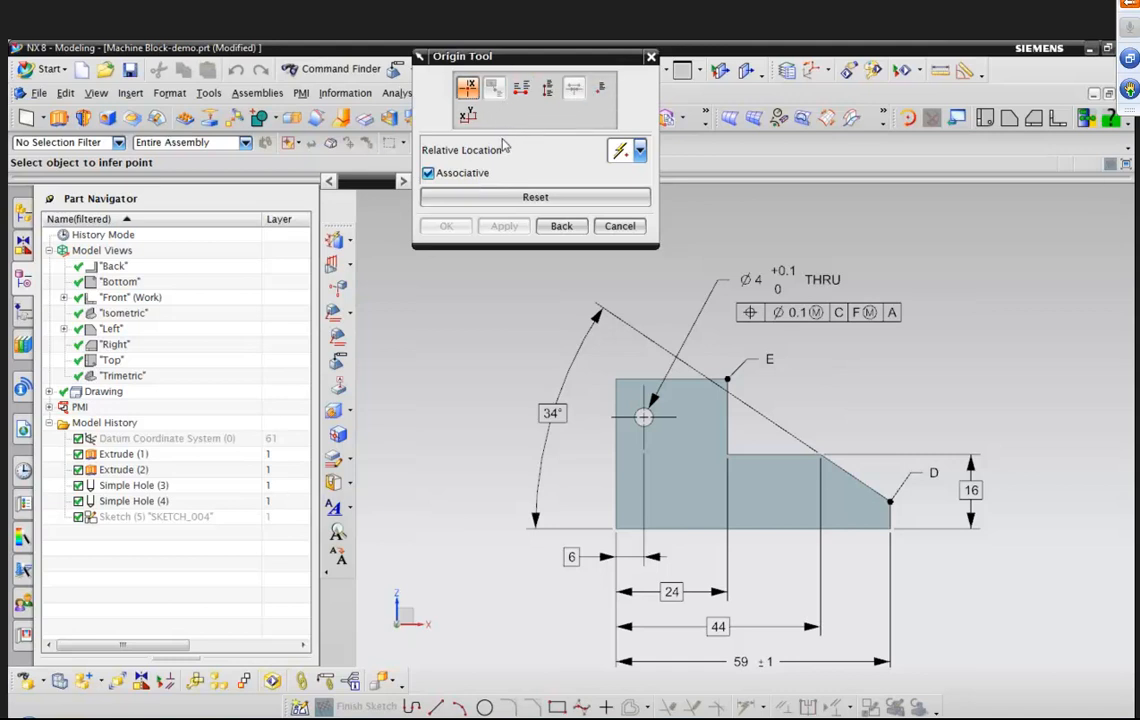
pyautogui.click(562, 227)
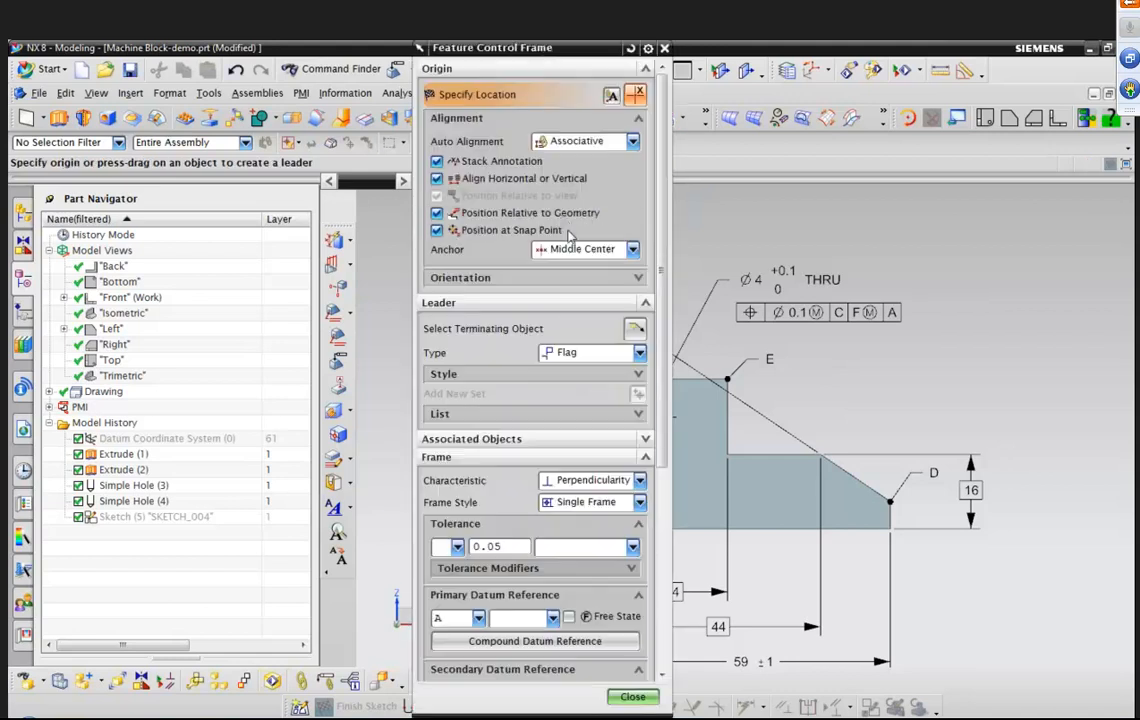
pyautogui.click(639, 119)
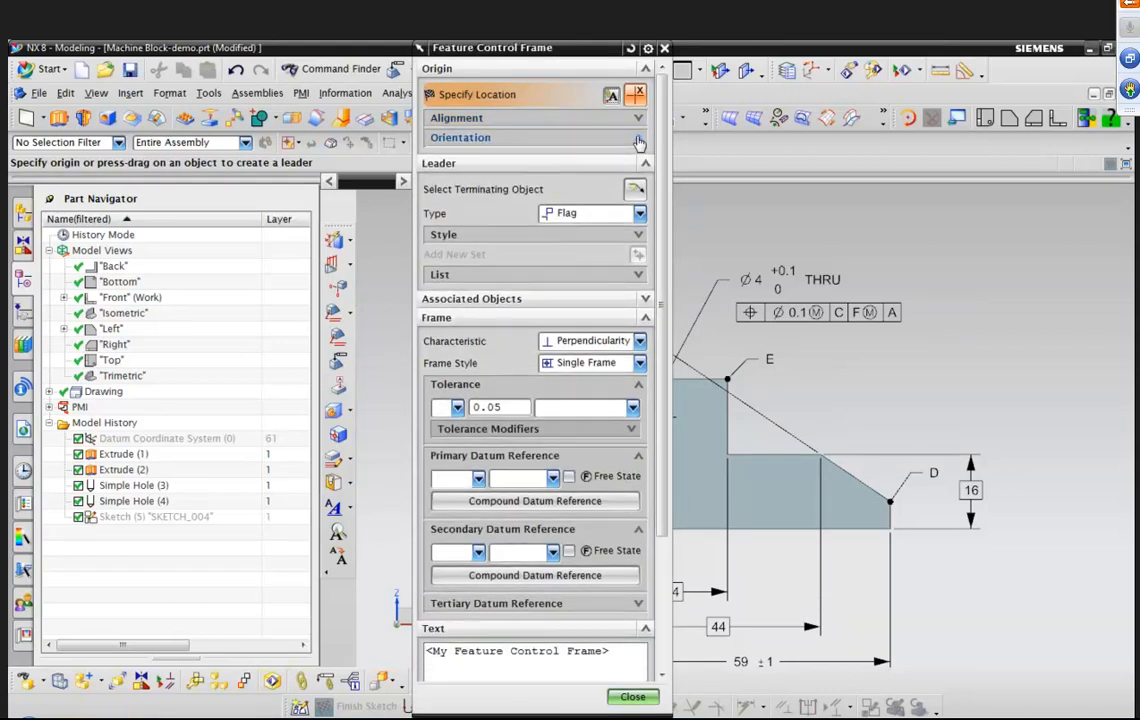
pyautogui.click(639, 140)
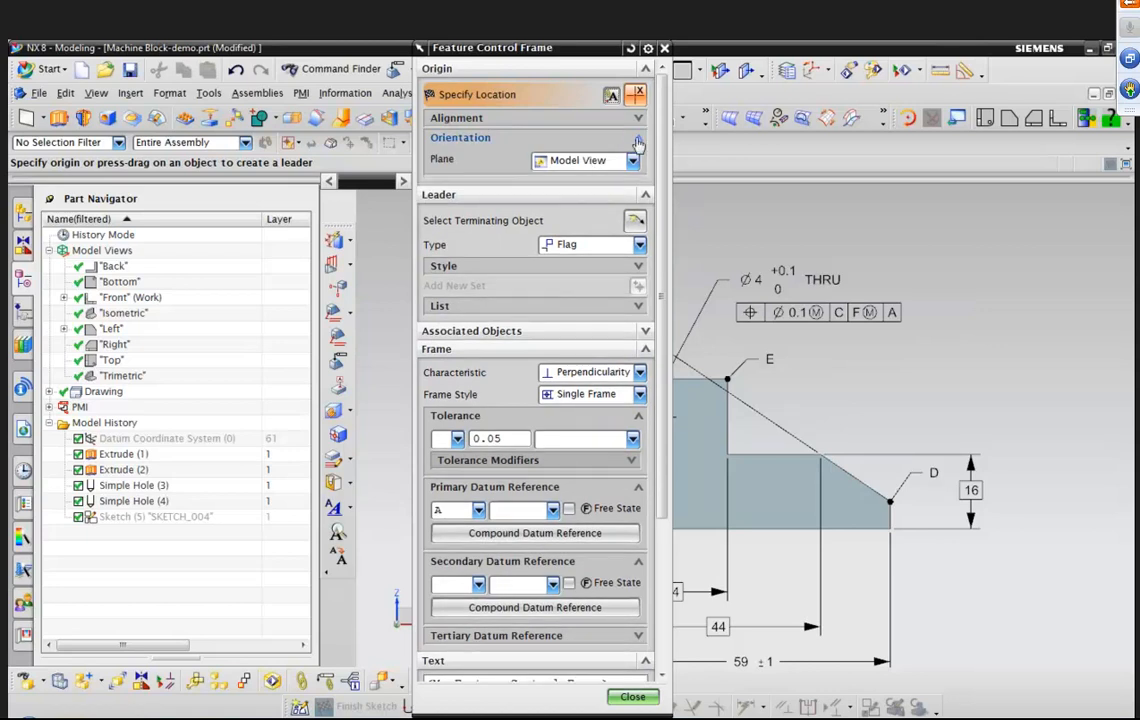
pyautogui.click(639, 141)
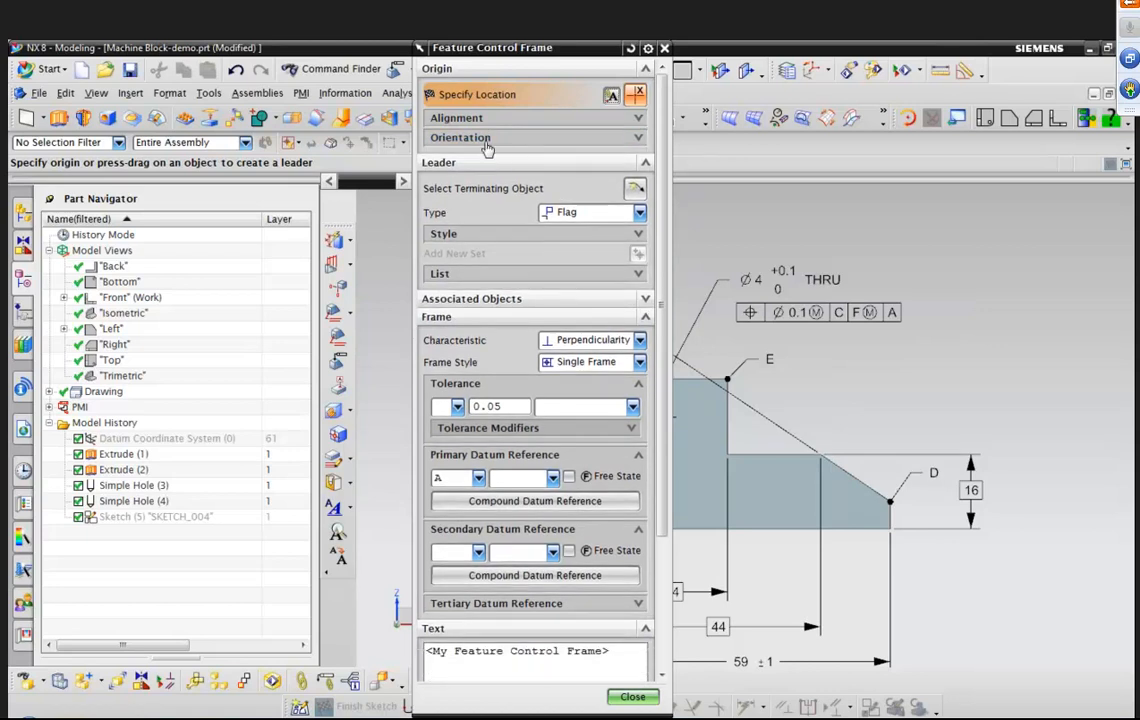
# Set the frame's leader type to Plain and its characteristic to Profile of a Surface.
pyautogui.click(641, 213)
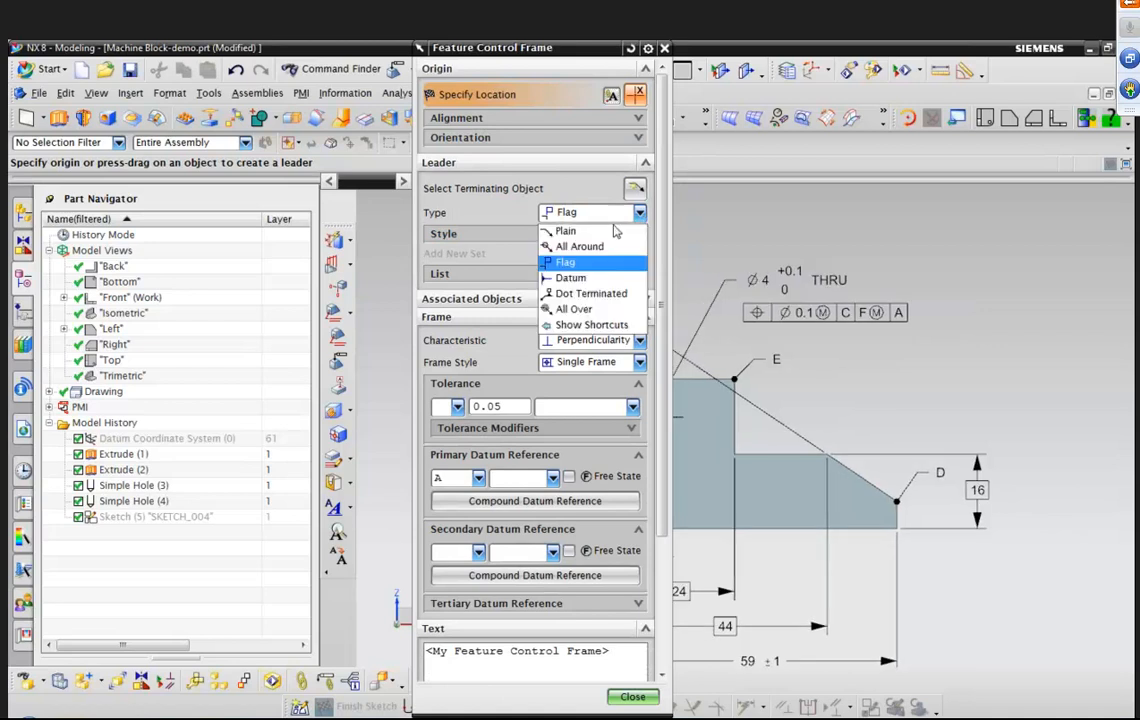
pyautogui.click(594, 230)
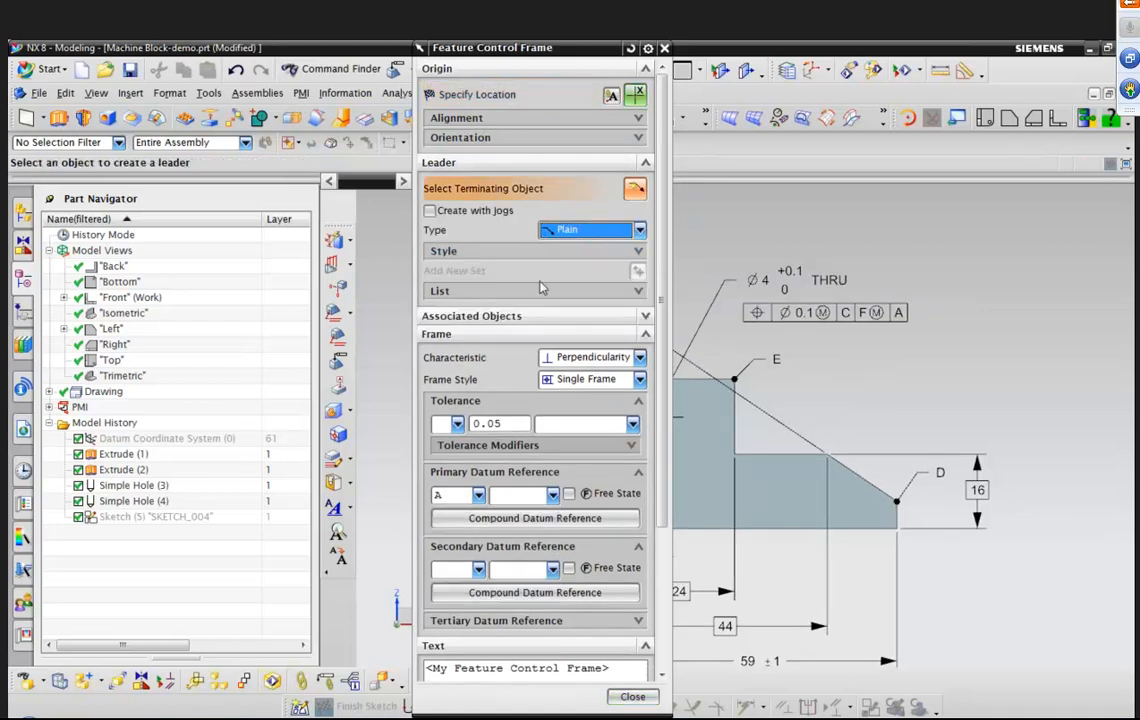
pyautogui.click(640, 357)
pyautogui.click(580, 455)
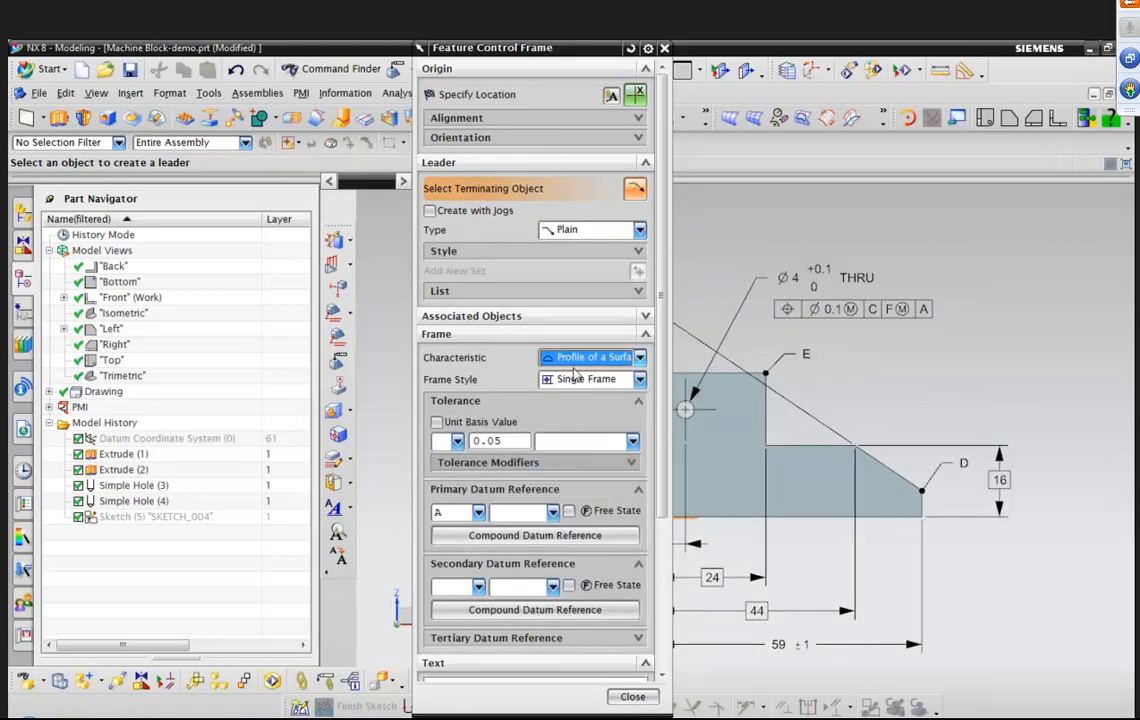
# Set the tolerance to 0.6 with primary datum A and secondary datum C.
pyautogui.click(512, 440)
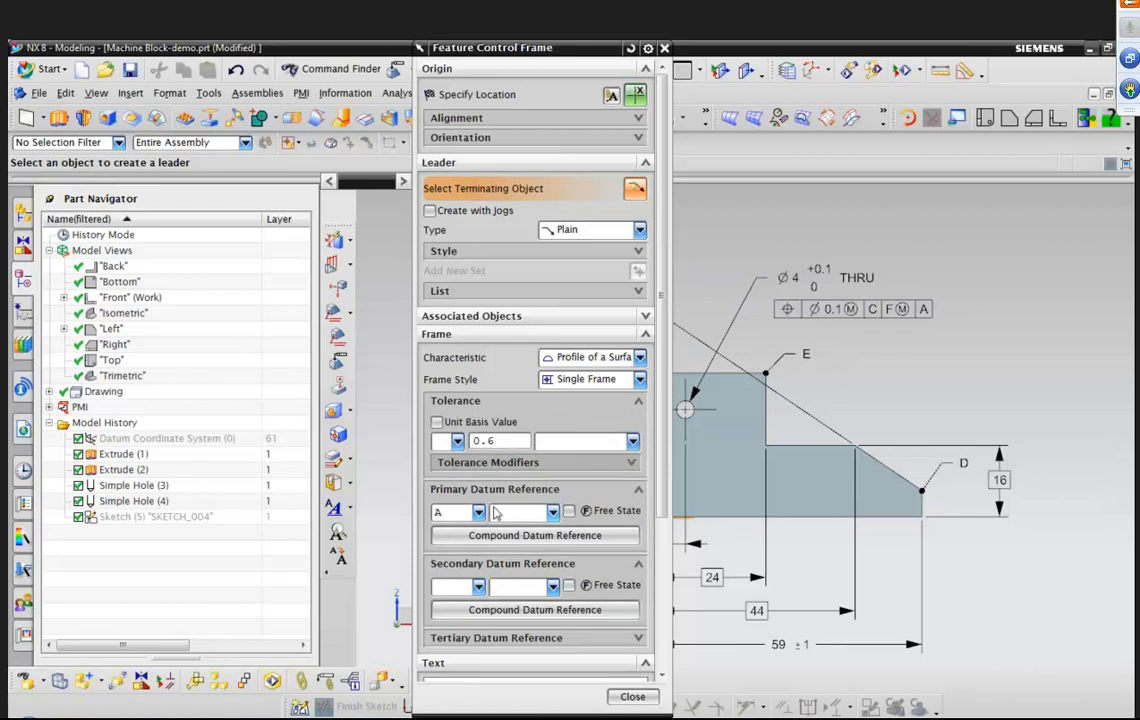
pyautogui.click(478, 512)
pyautogui.click(468, 545)
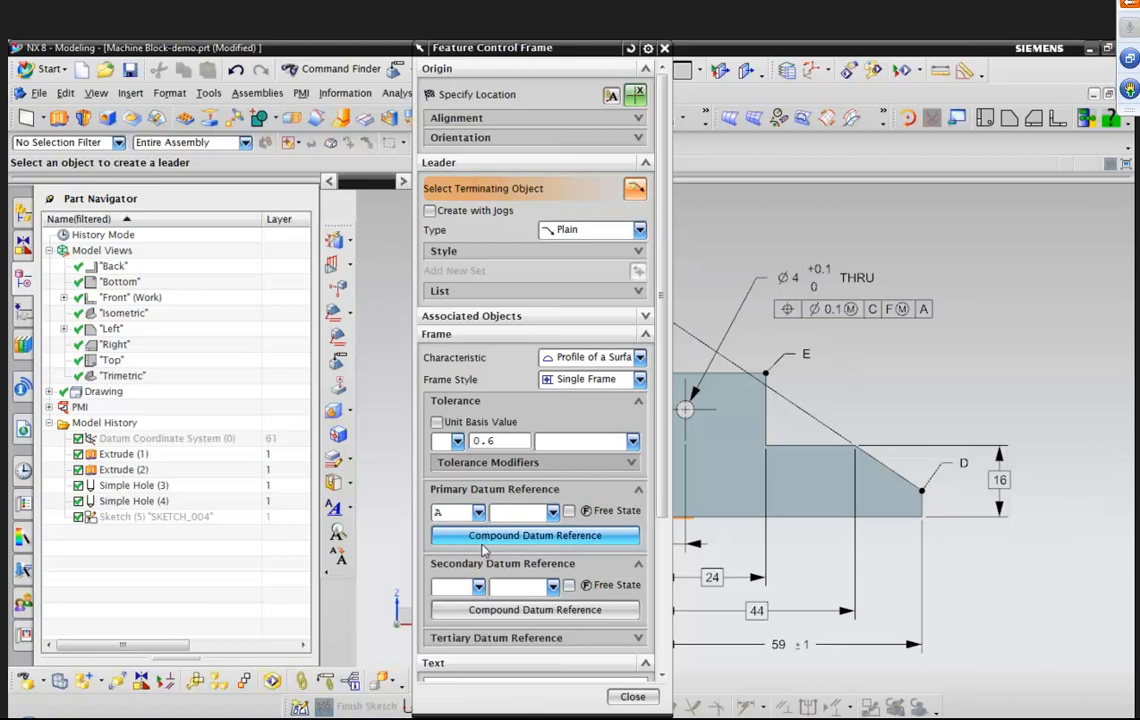
pyautogui.click(479, 587)
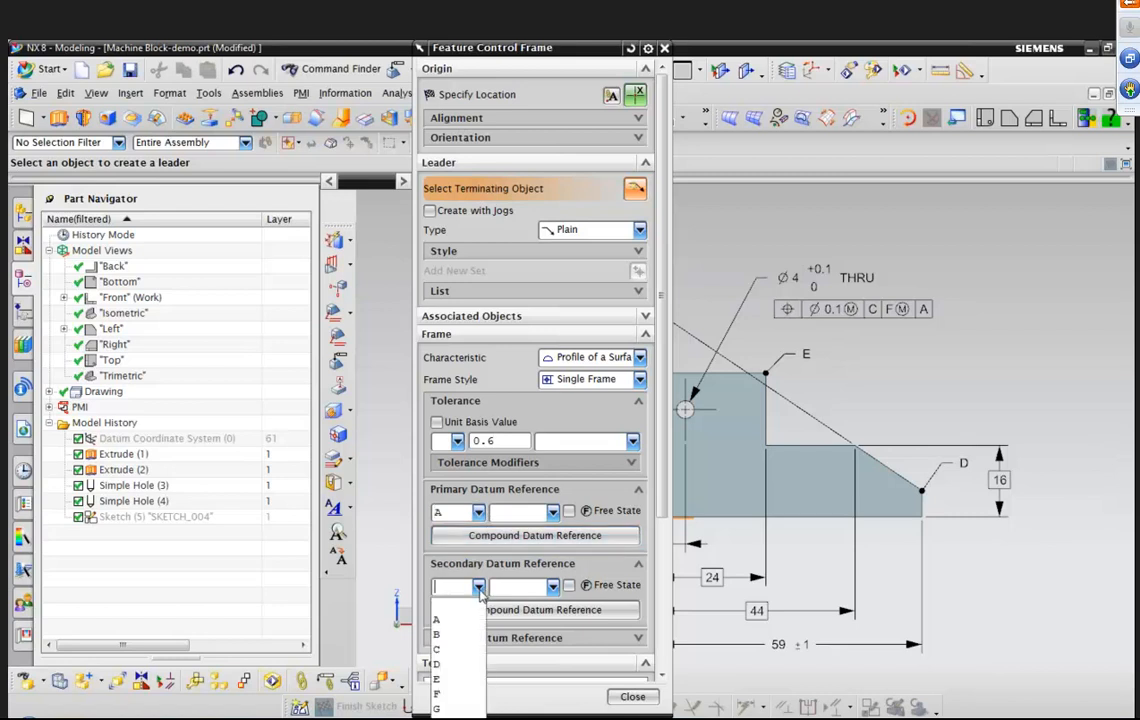
pyautogui.click(450, 647)
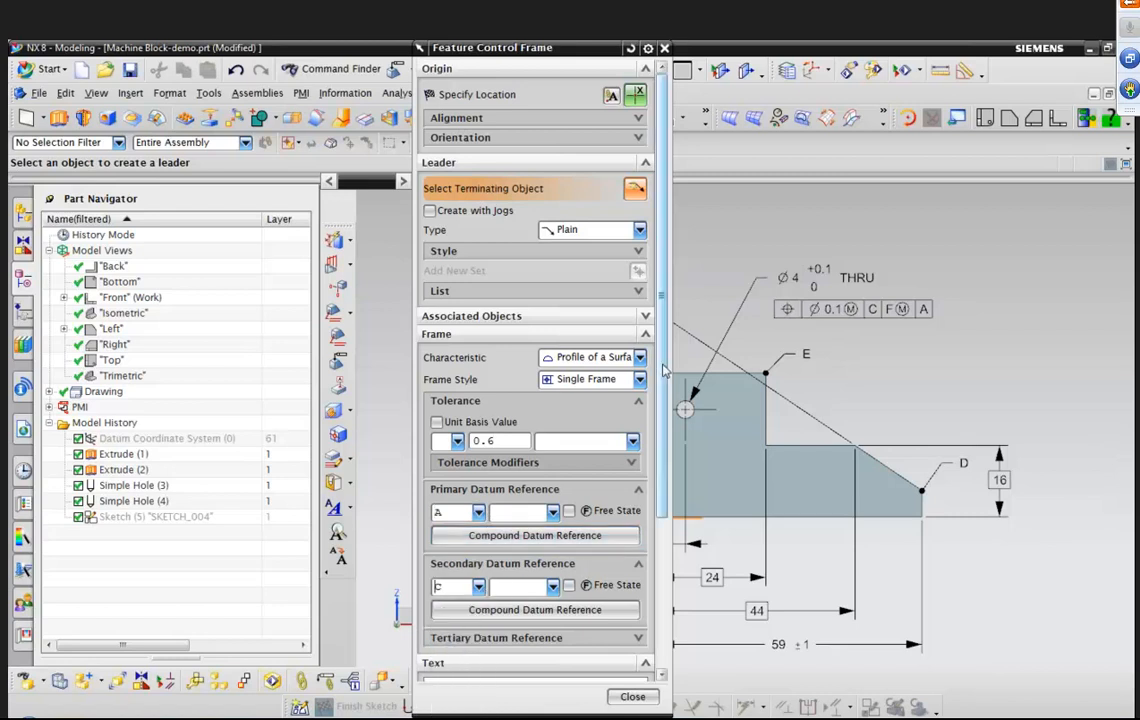
pyautogui.moveTo(663, 370); pyautogui.dragTo(659, 540)
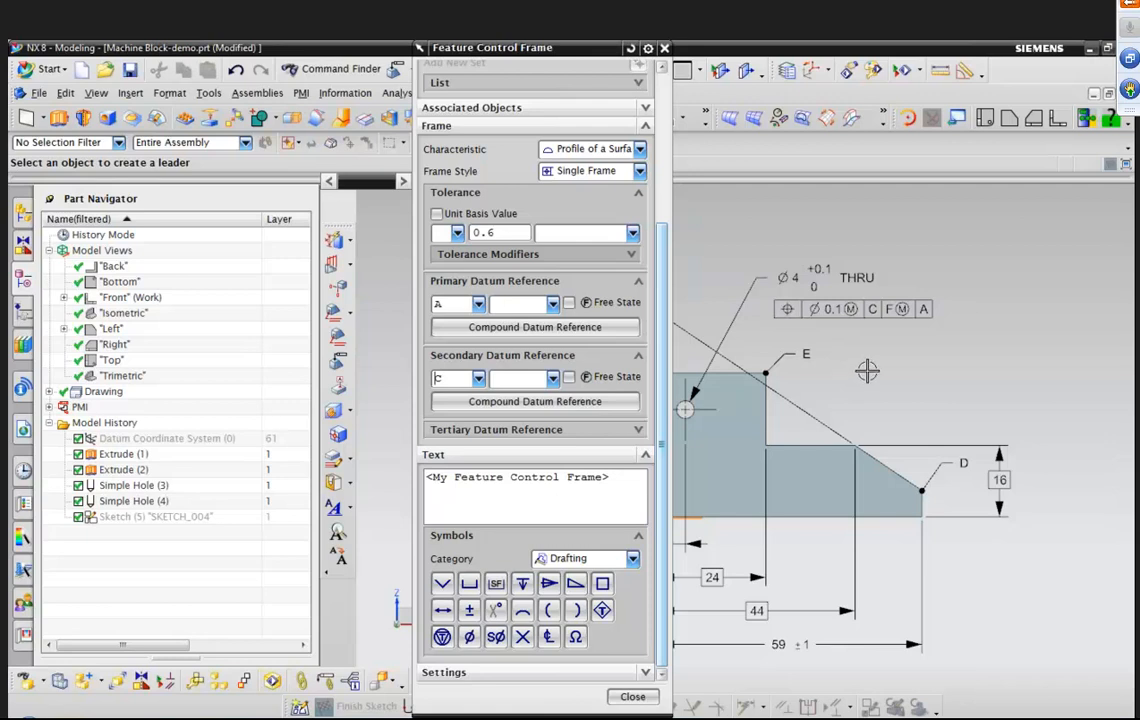
pyautogui.moveTo(575, 55); pyautogui.dragTo(333, 83)
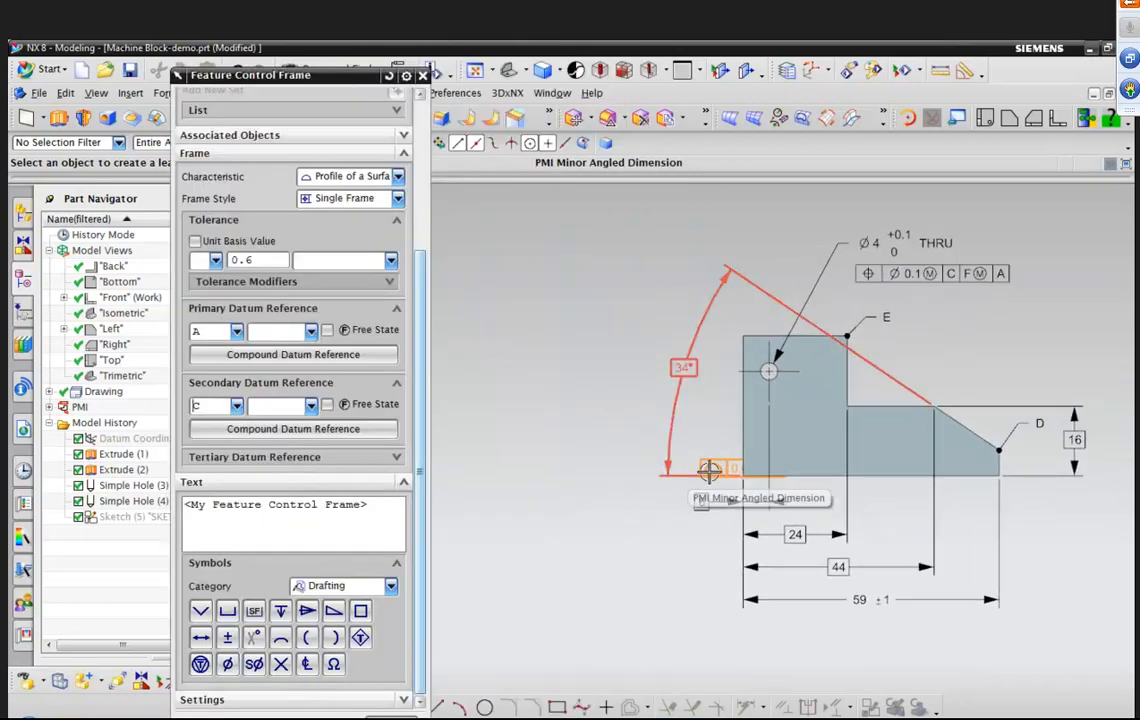
pyautogui.scroll(4, 634, 506)
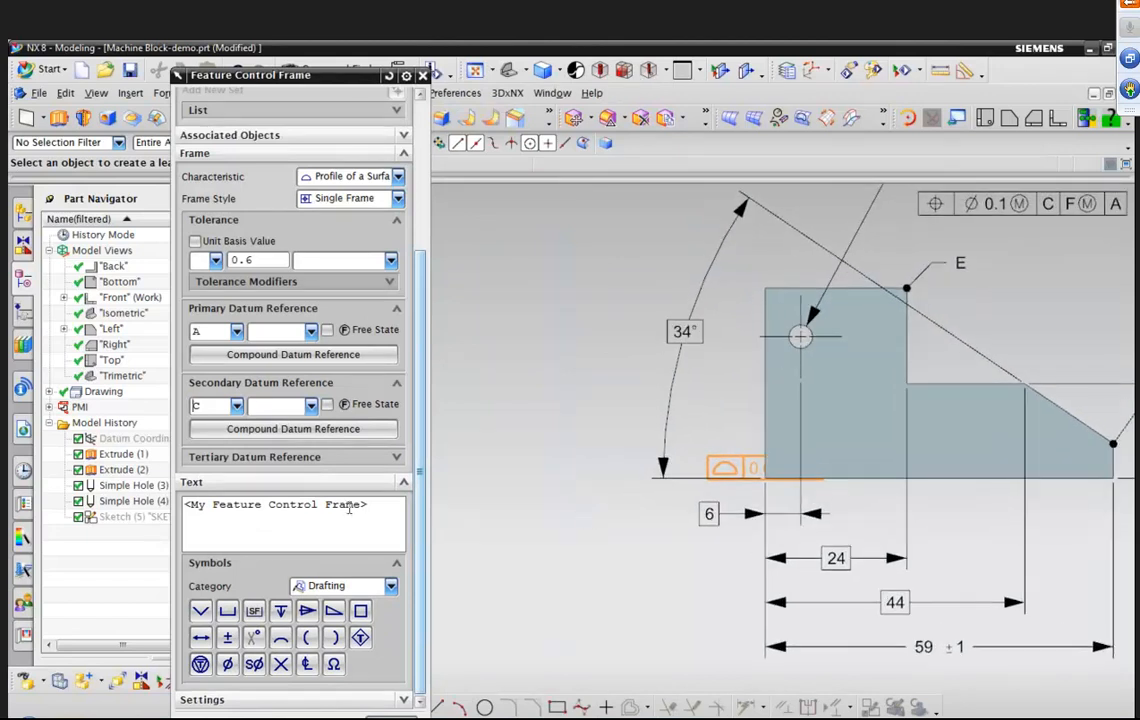
pyautogui.click(265, 529)
pyautogui.write('ASDFFADF')
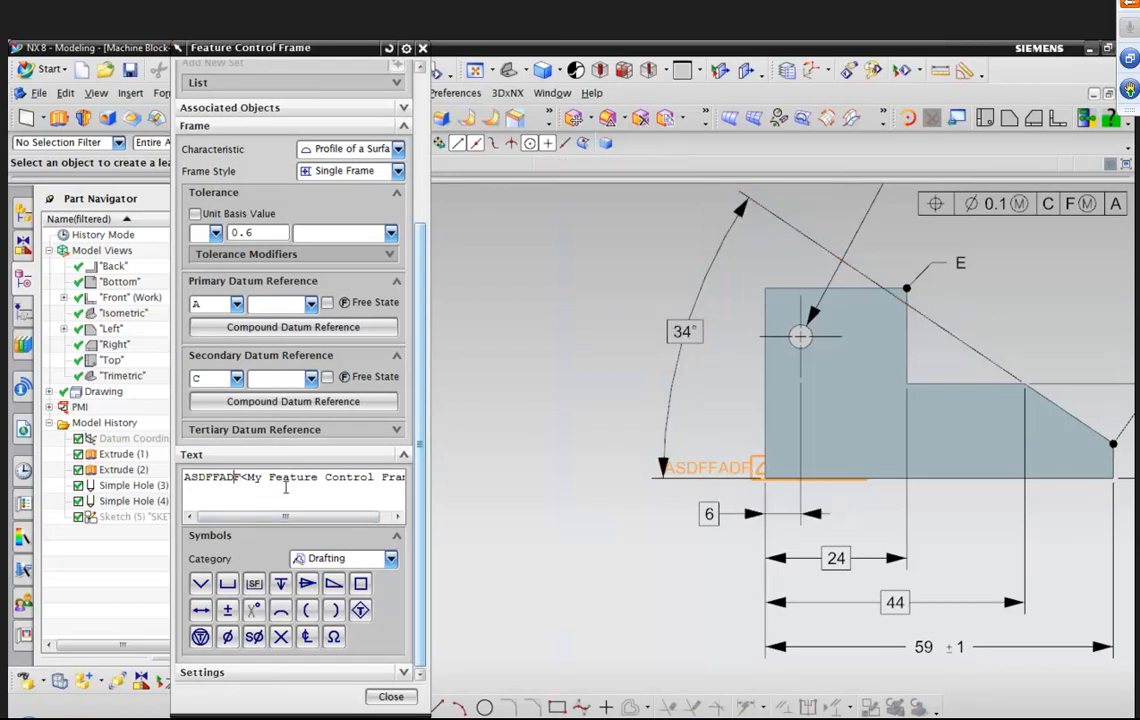
pyautogui.press('BackSpace')
pyautogui.press('BackSpace')
pyautogui.press('BackSpace')
pyautogui.press('BackSpace')
pyautogui.press('BackSpace')
pyautogui.press('BackSpace')
pyautogui.press('BackSpace')
pyautogui.press('BackSpace')
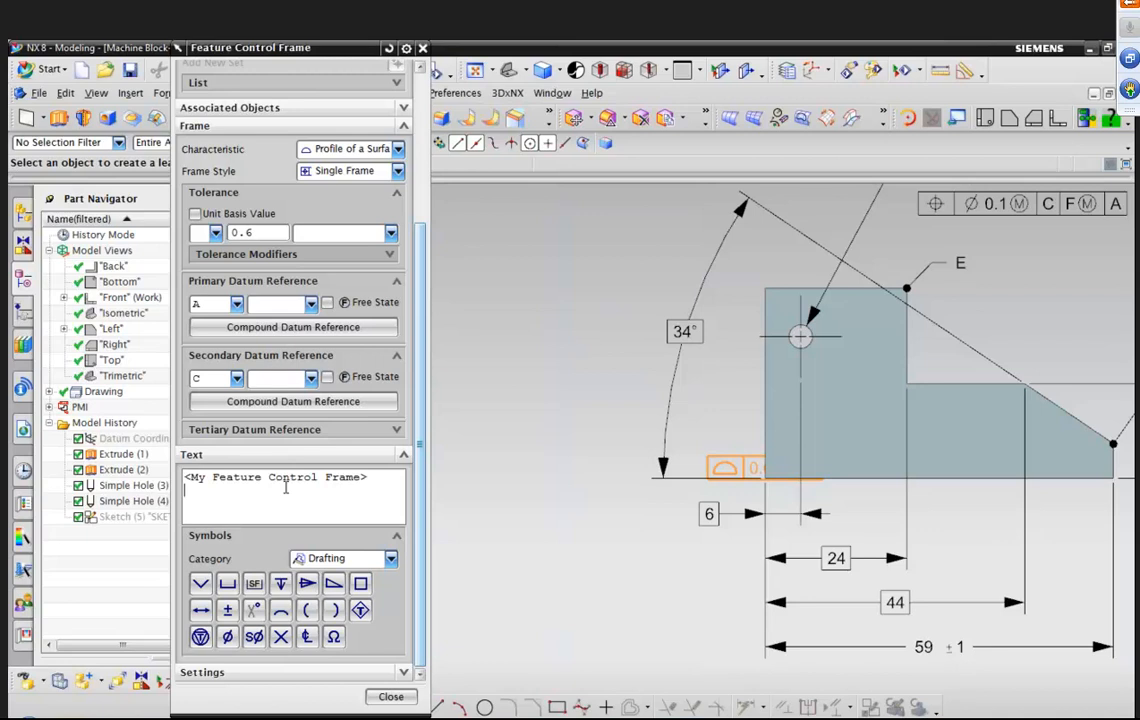
# Add a second text line D, the between symbol, and E below the frame.
pyautogui.write('ASDFSADF')
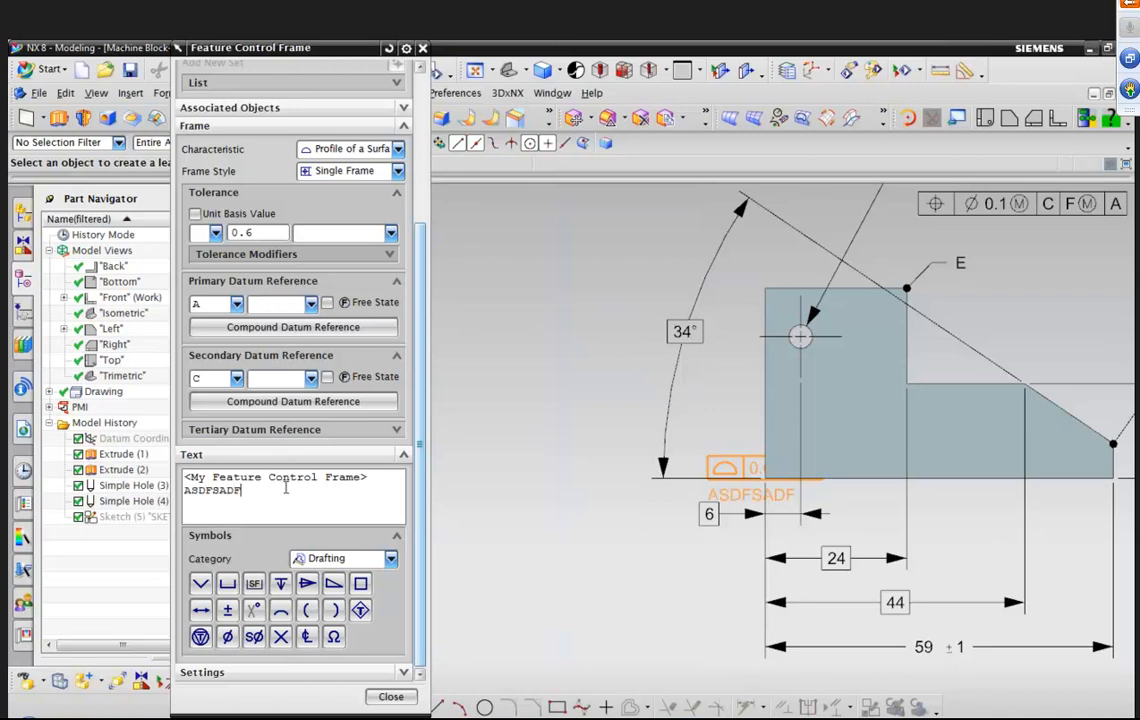
pyautogui.press('BackSpace')
pyautogui.press('BackSpace')
pyautogui.press('BackSpace')
pyautogui.press('BackSpace')
pyautogui.press('BackSpace')
pyautogui.press('BackSpace')
pyautogui.press('BackSpace')
pyautogui.press('BackSpace')
pyautogui.press('BackSpace')
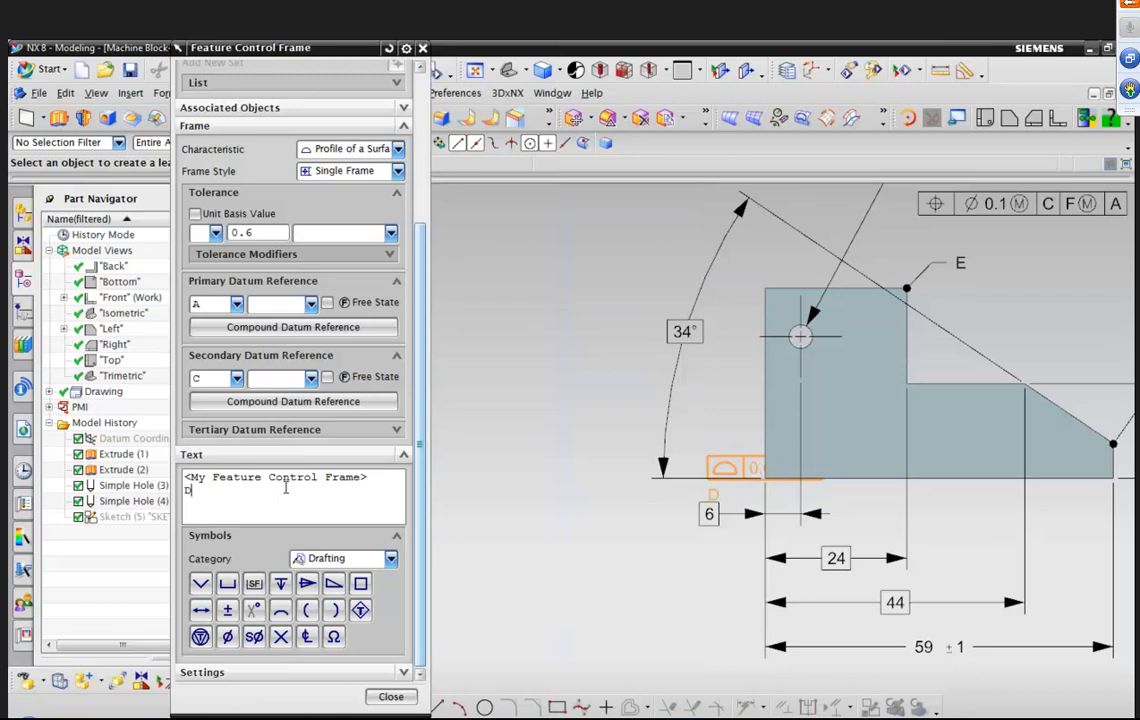
pyautogui.click(201, 609)
pyautogui.write('E')
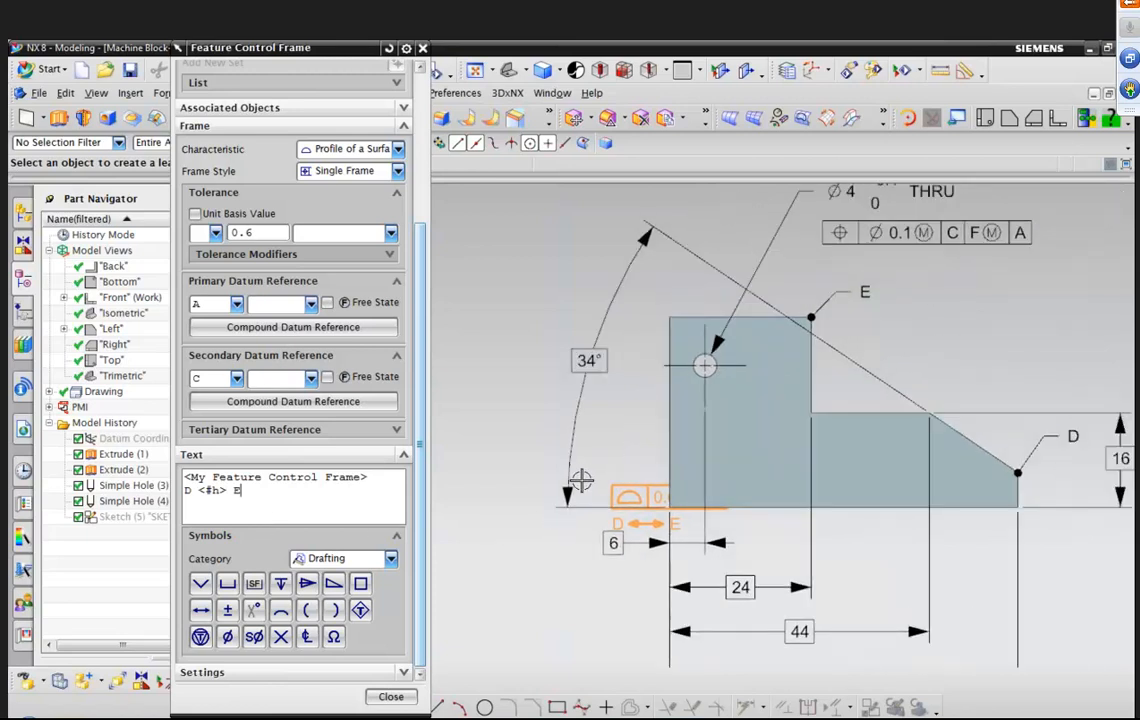
# Place the frame above-right of the chamfered edge with its leader pointing to that edge, then close.
pyautogui.scroll(3, 868, 379)
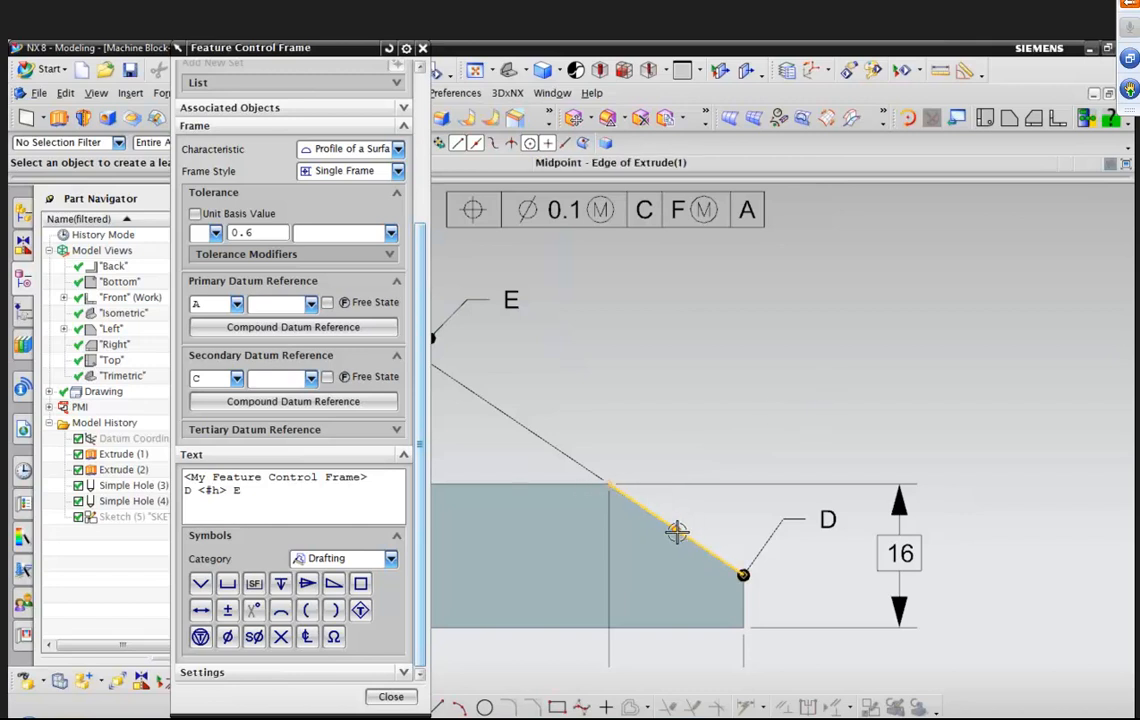
pyautogui.scroll(5, 213, 100)
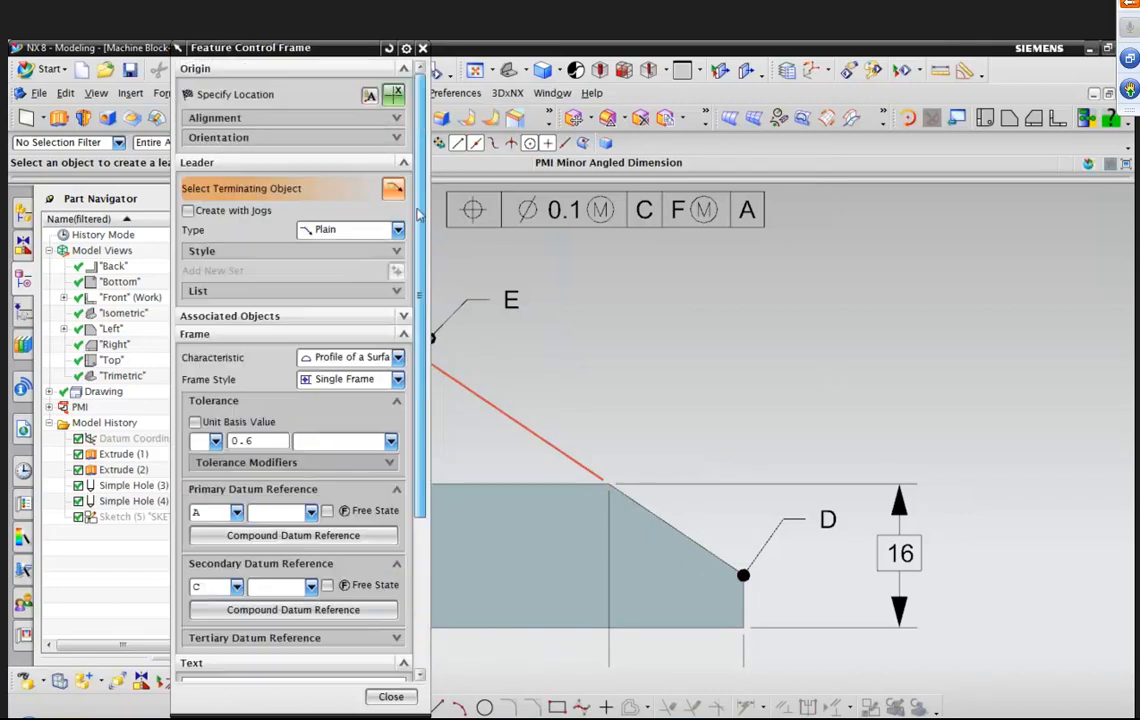
pyautogui.click(213, 96)
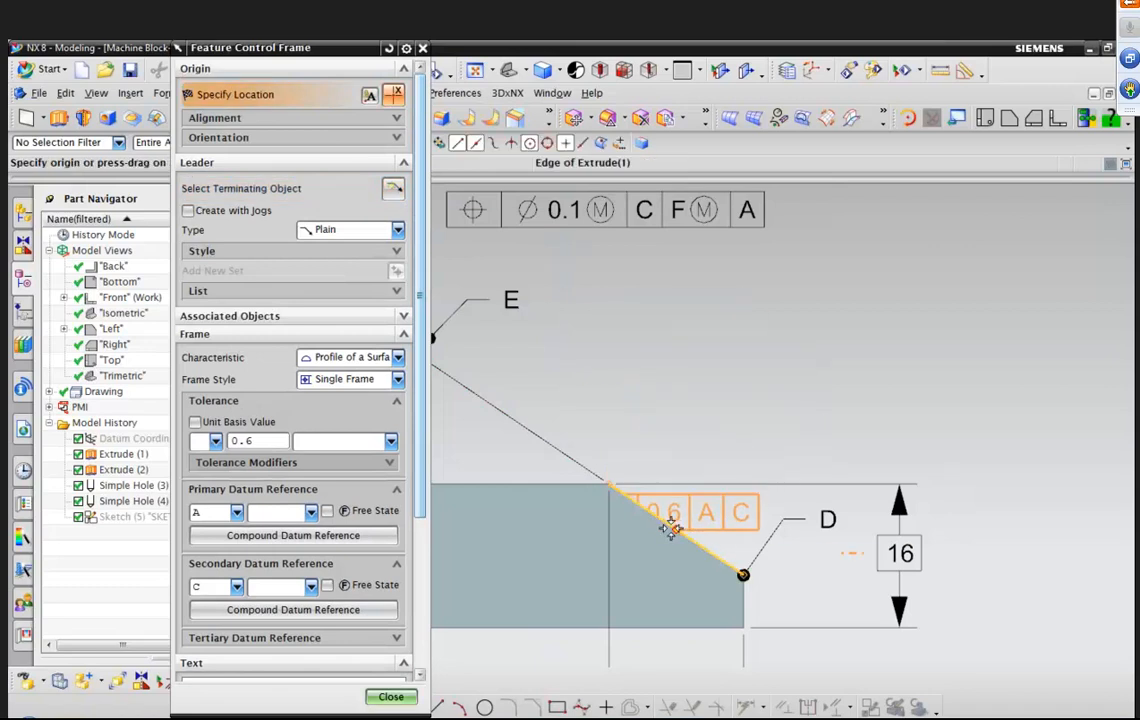
pyautogui.moveTo(678, 526); pyautogui.dragTo(850, 385)
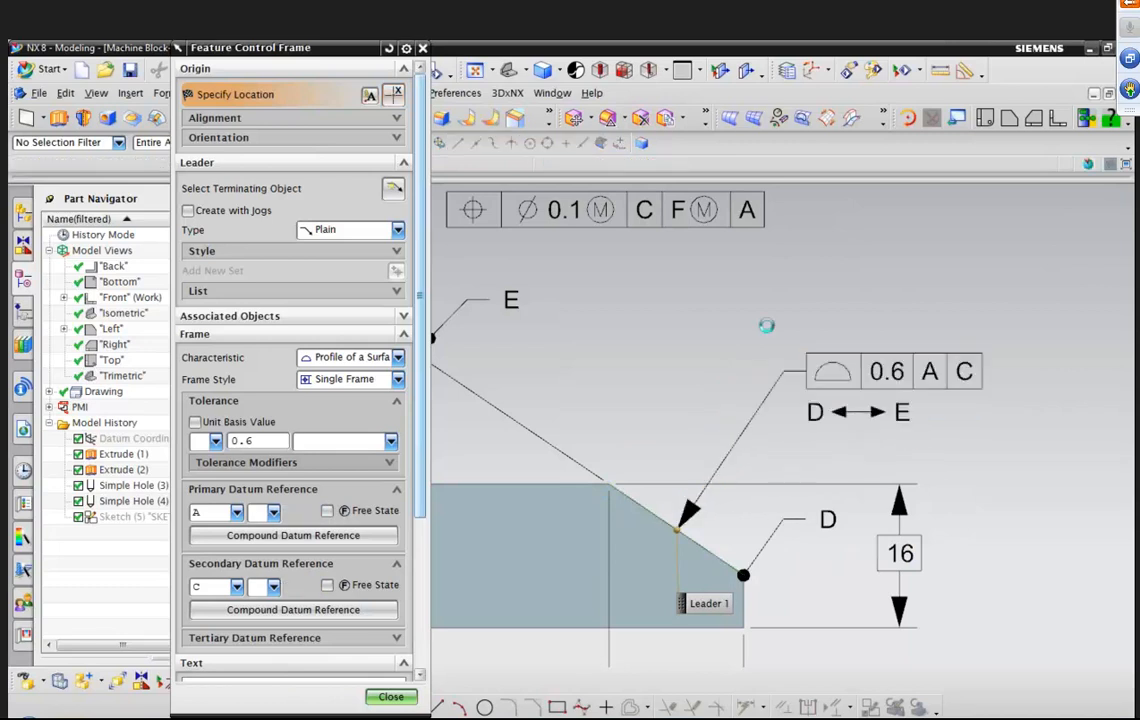
pyautogui.scroll(4, 725, 350)
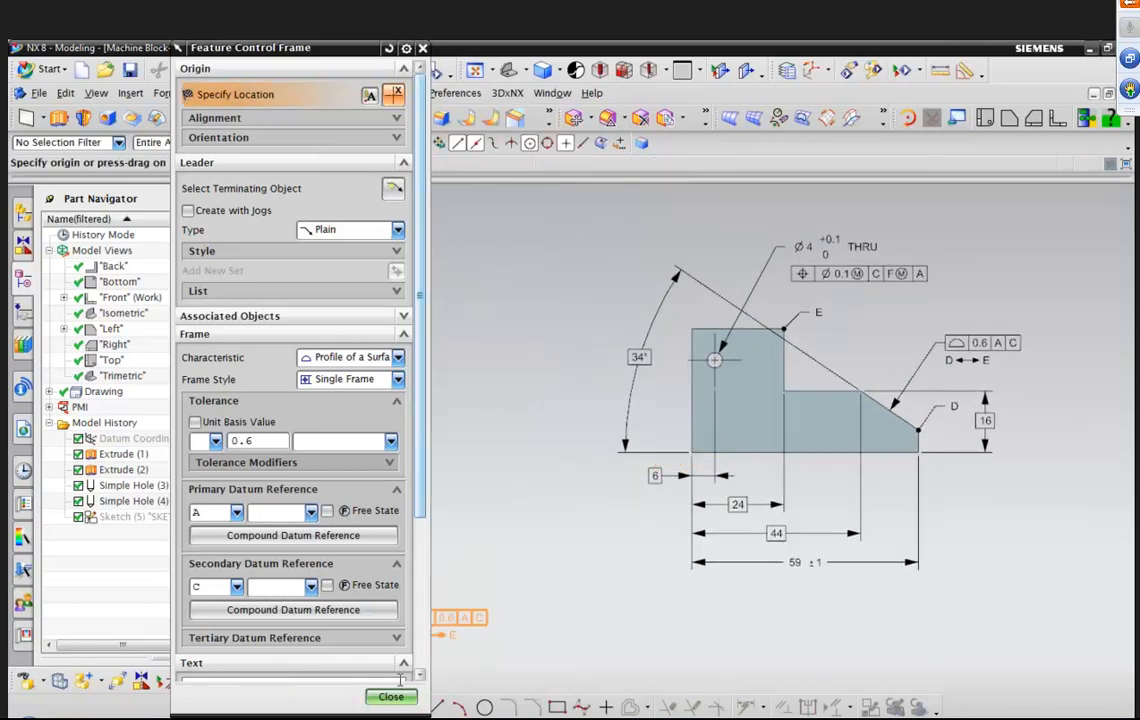
pyautogui.click(393, 696)
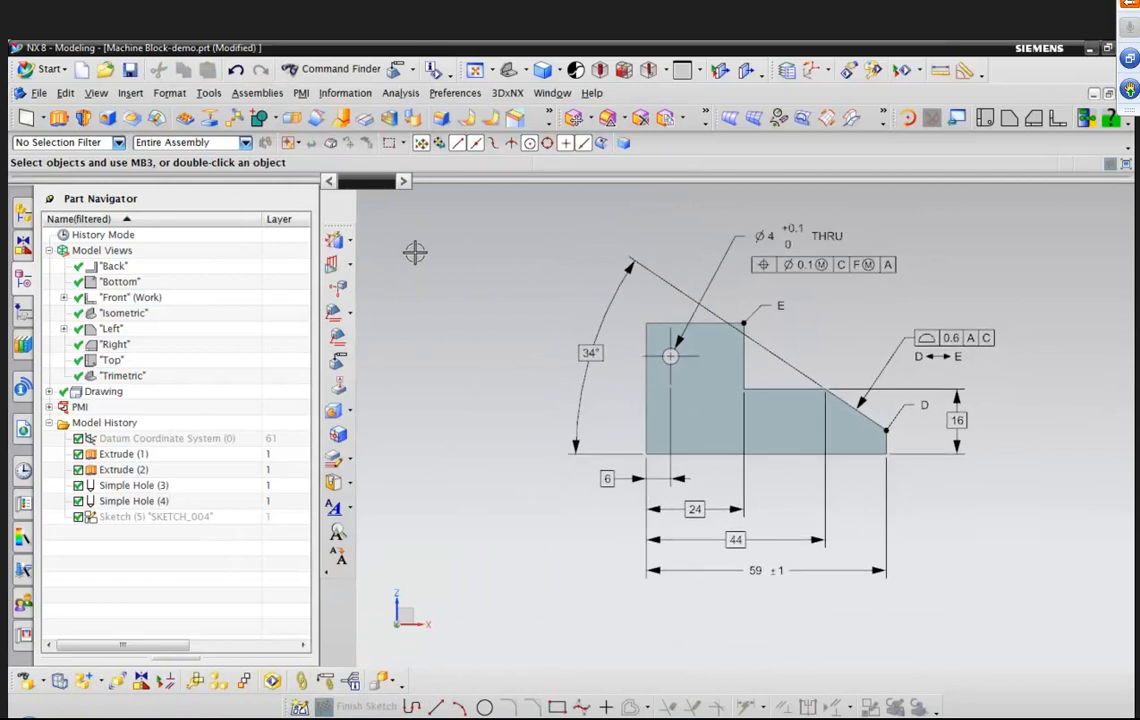
# Start a datum feature symbol with a Datum leader type and set its letter to C.
pyautogui.click(301, 93)
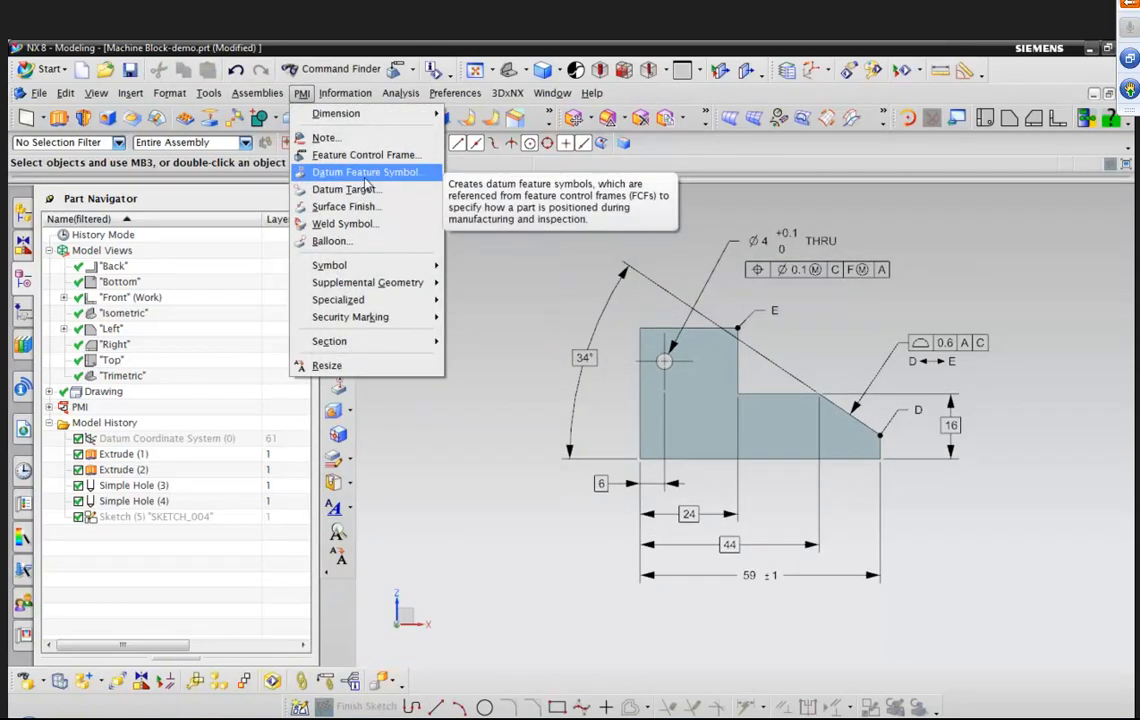
pyautogui.click(362, 172)
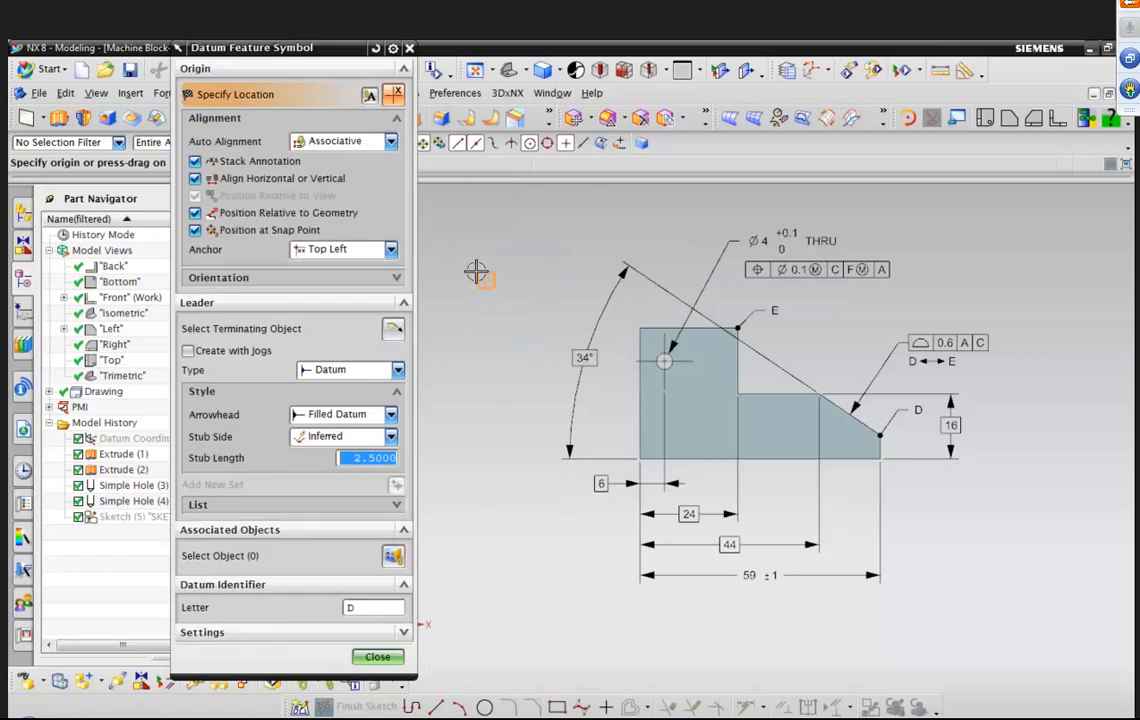
pyautogui.click(397, 120)
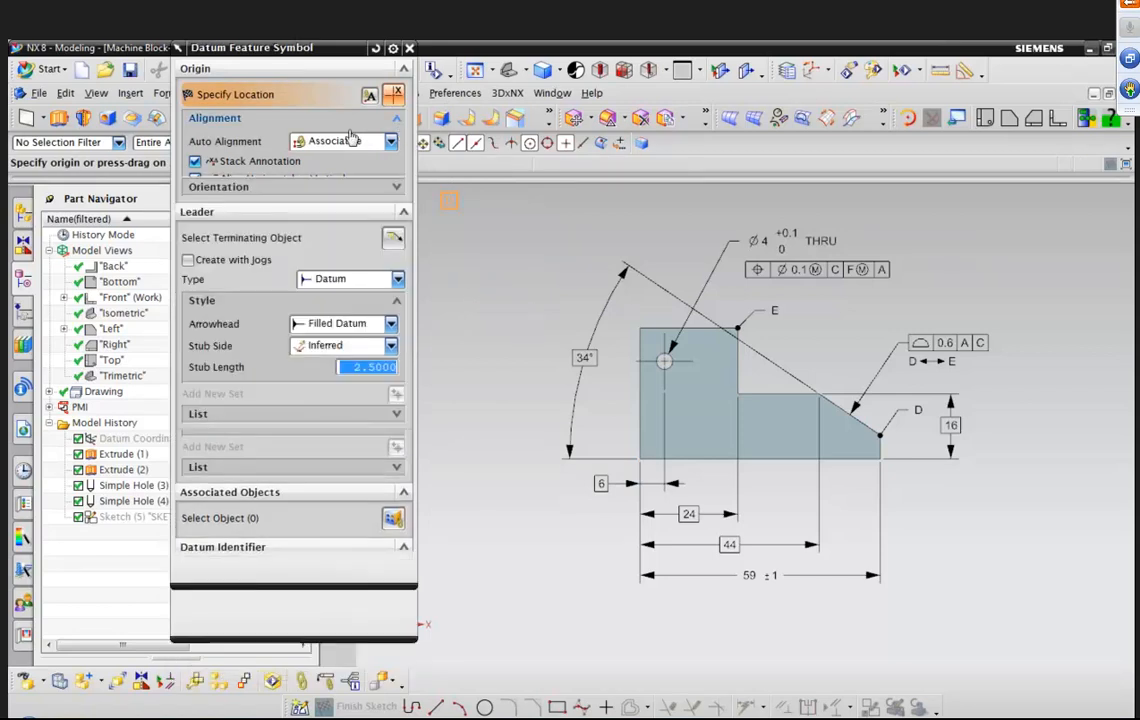
pyautogui.click(398, 231)
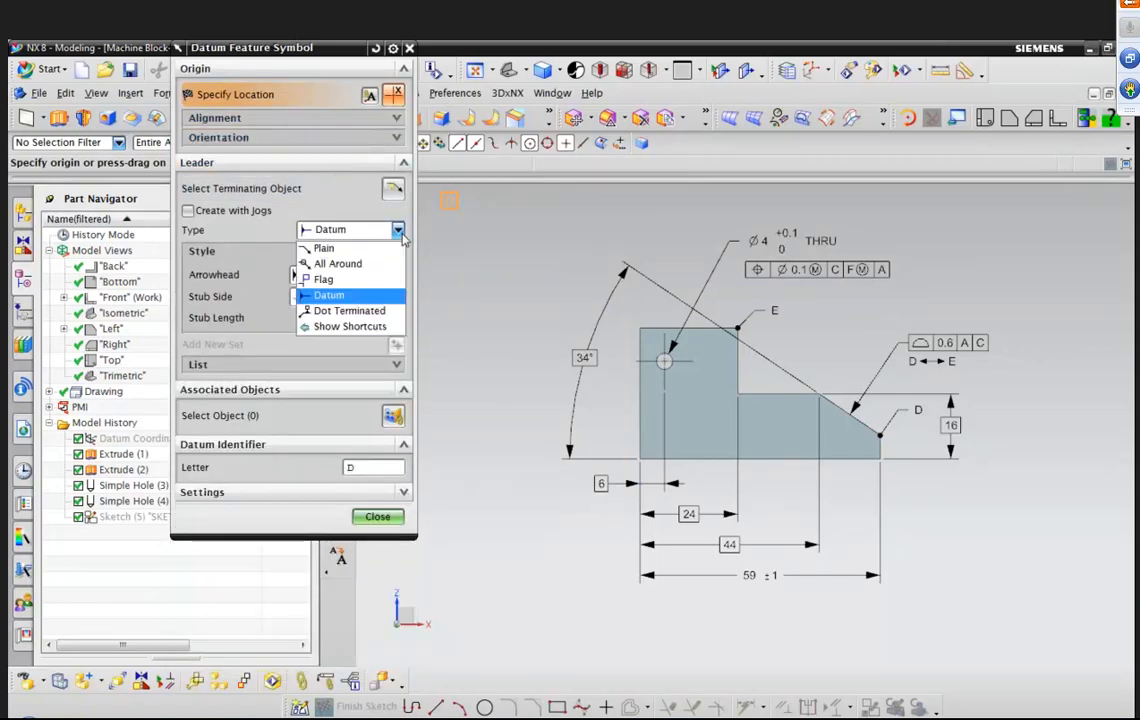
pyautogui.click(318, 295)
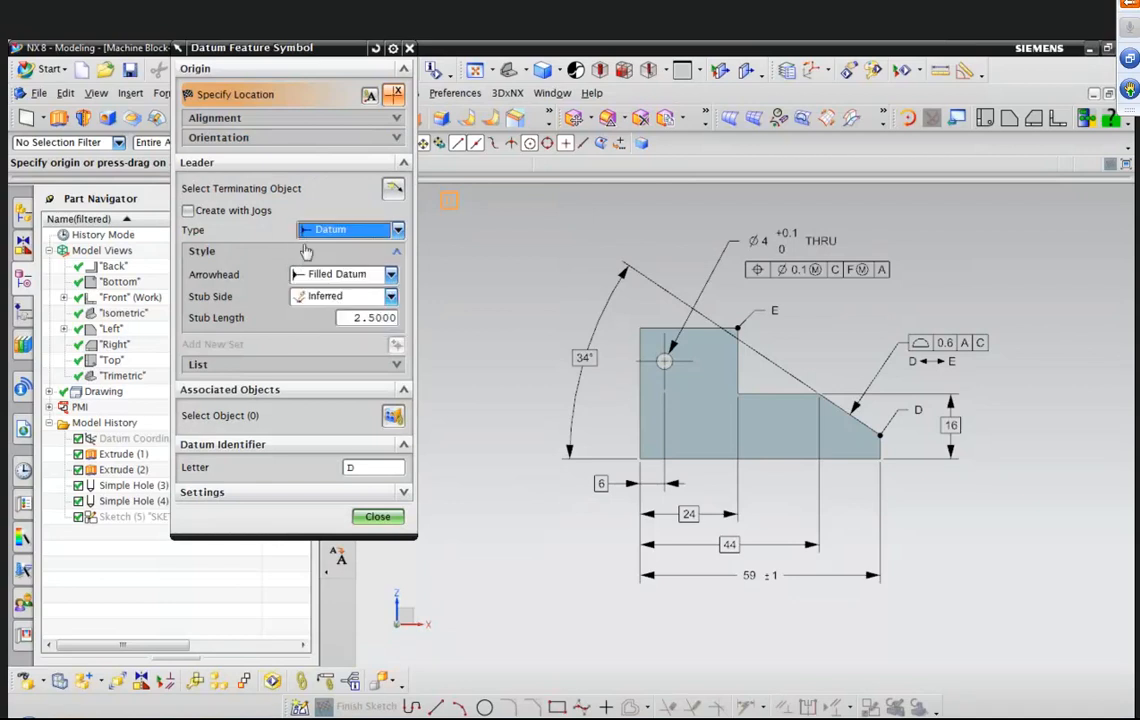
pyautogui.click(380, 468)
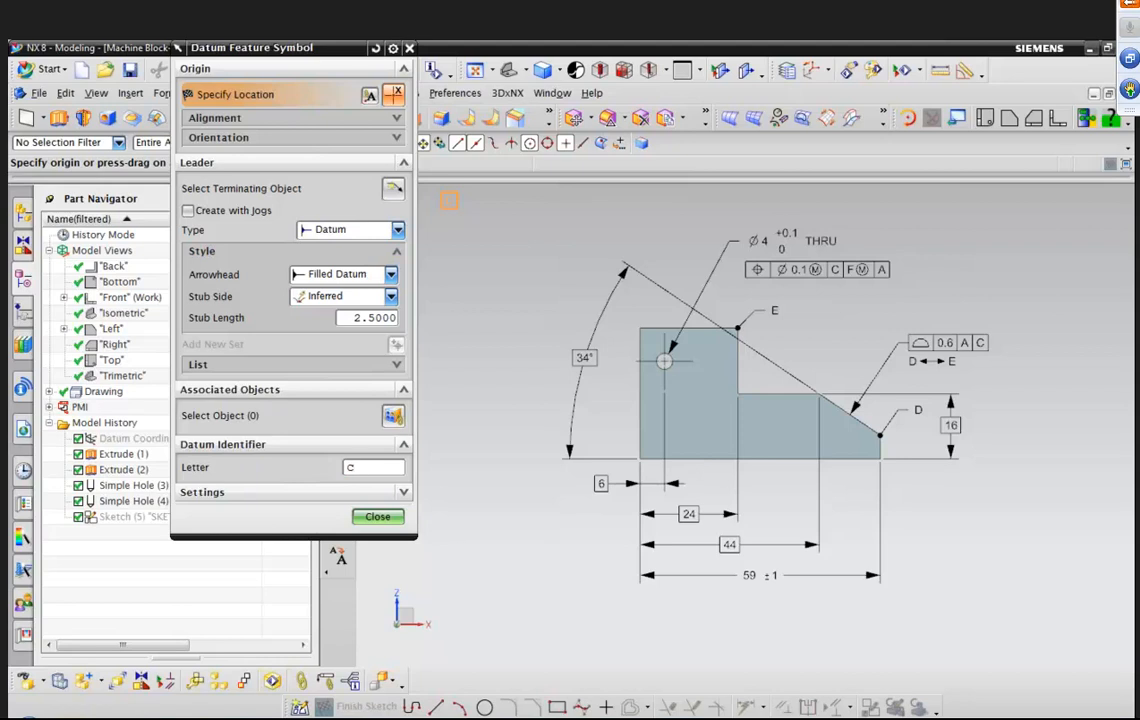
# Attach datum symbol C to the block's left vertical edge, place it below the part, and close.
pyautogui.click(640, 428)
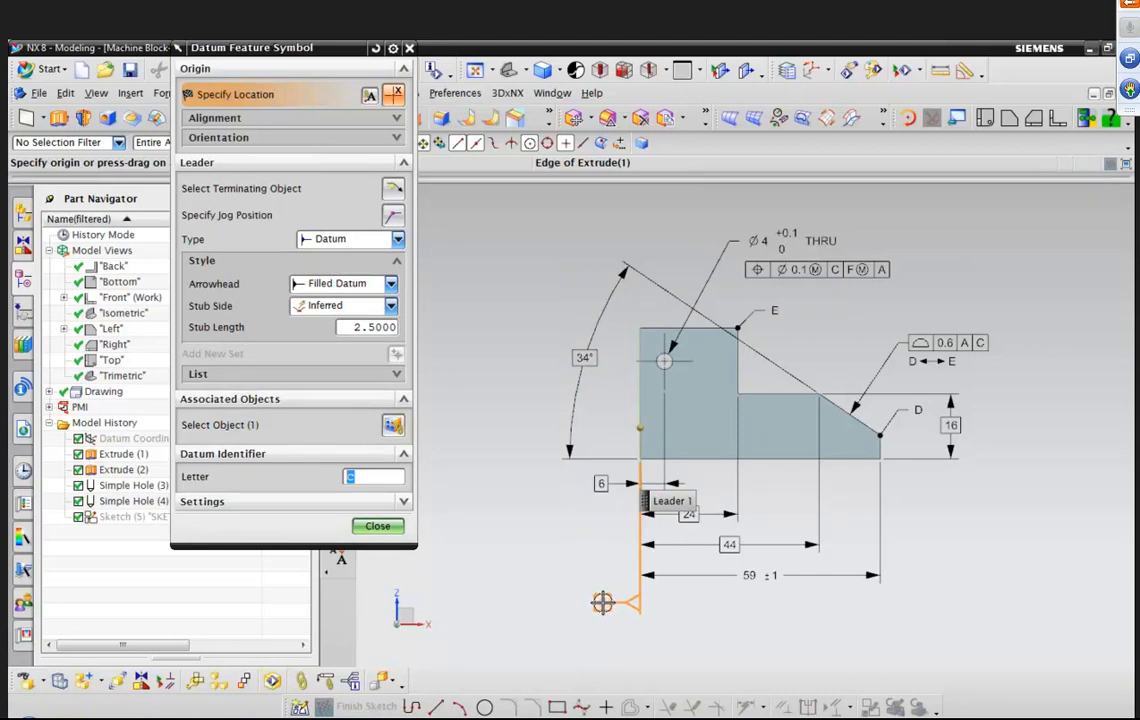
pyautogui.click(600, 605)
pyautogui.click(377, 525)
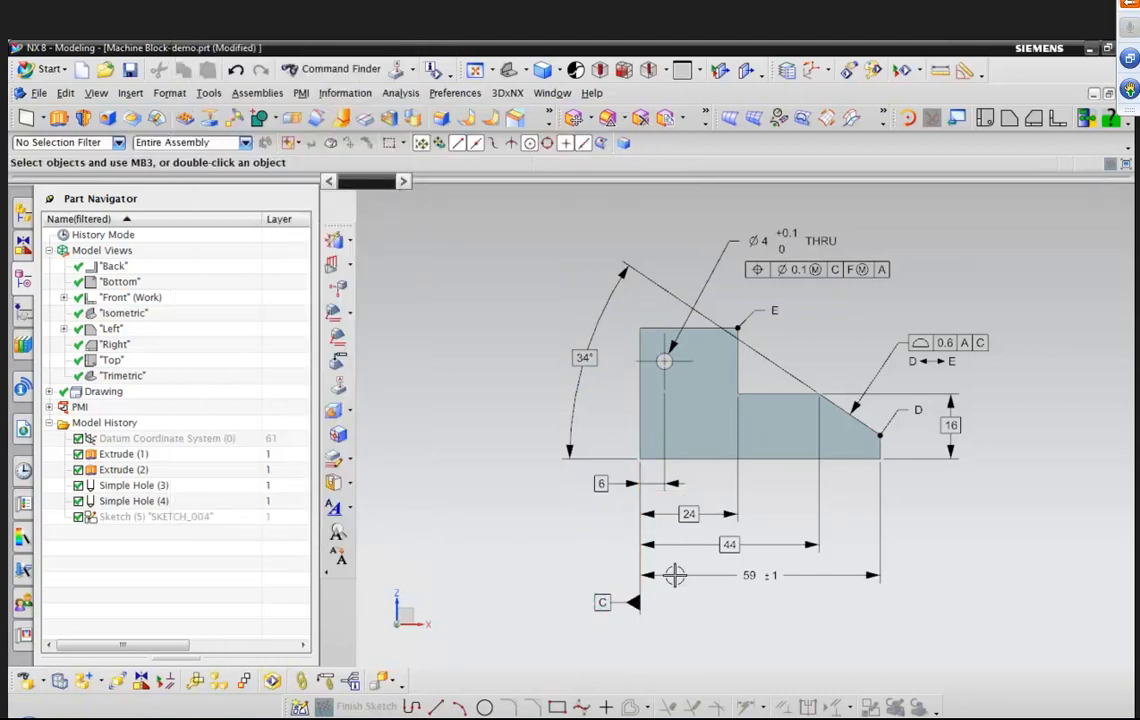
pyautogui.moveTo(603, 602); pyautogui.dragTo(587, 630)
pyautogui.moveTo(596, 512); pyautogui.dragTo(588, 566)
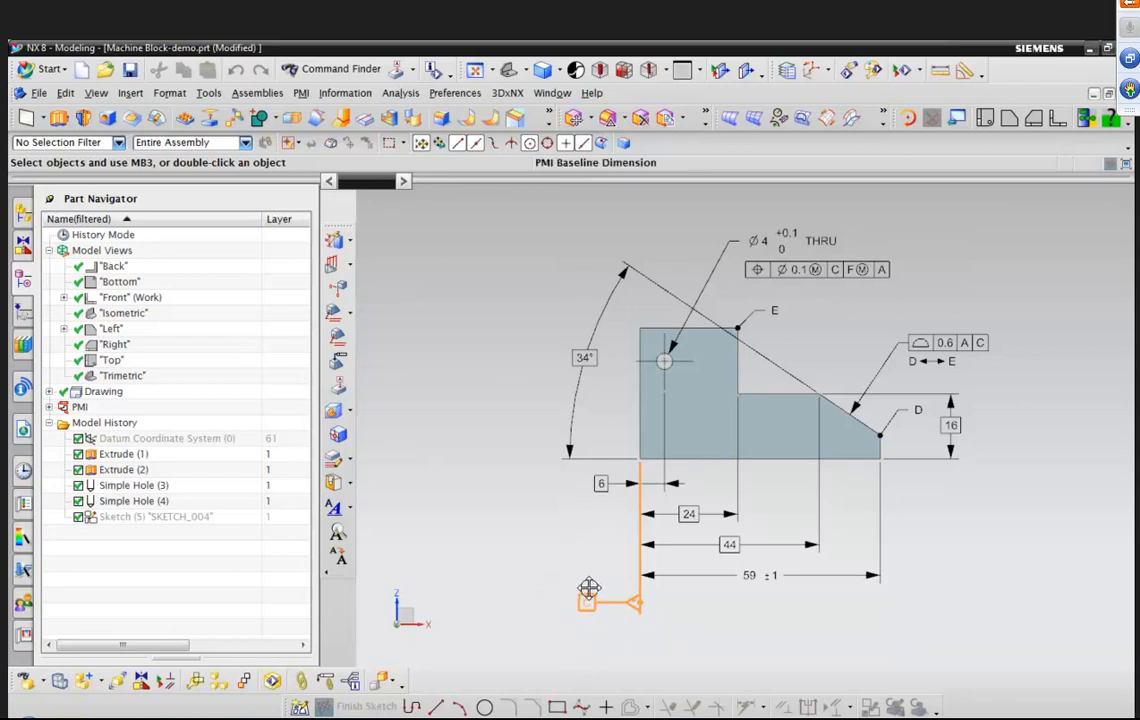
pyautogui.click(591, 597)
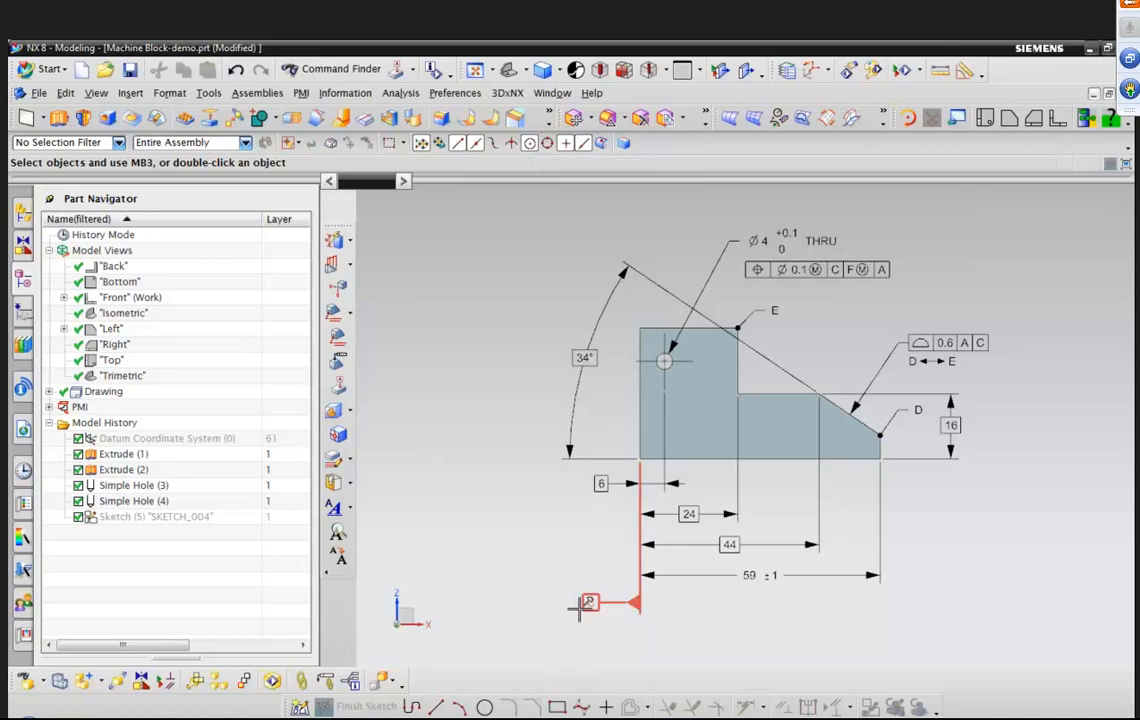
pyautogui.moveTo(592, 597)
pyautogui.mouseDown()
pyautogui.moveTo(593, 516)
pyautogui.moveTo(583, 626)
pyautogui.moveTo(586, 570)
pyautogui.moveTo(651, 616)
pyautogui.moveTo(714, 623)
pyautogui.moveTo(625, 617)
pyautogui.moveTo(603, 600)
pyautogui.mouseUp()
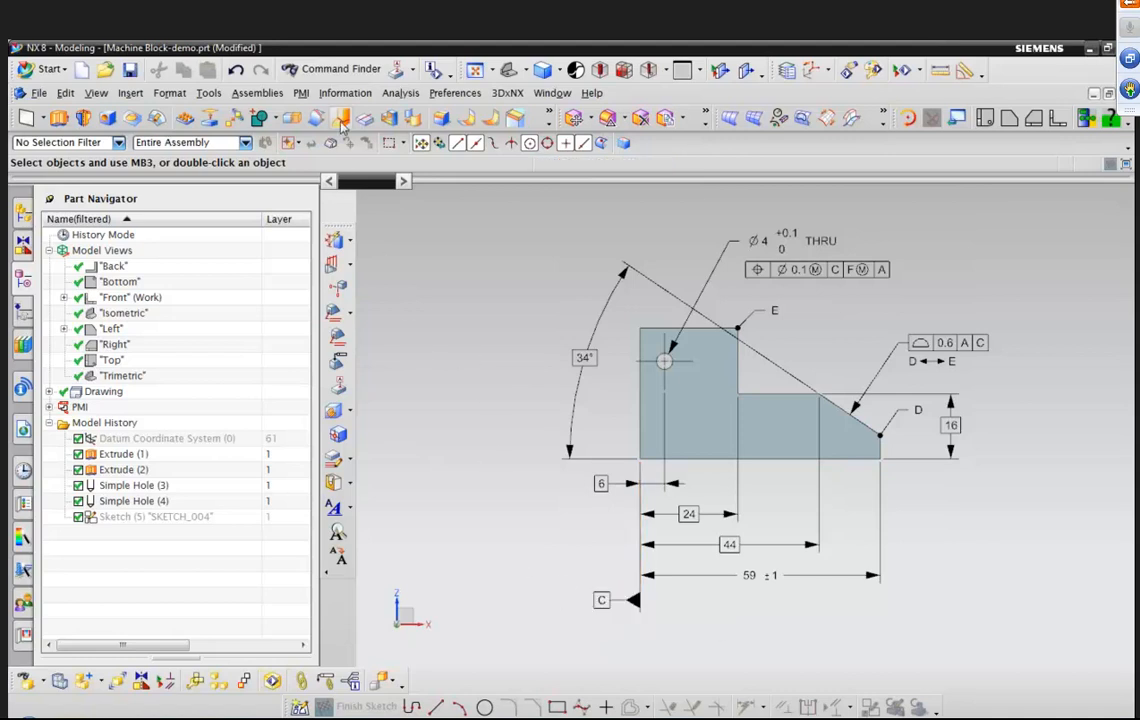
# Start a new feature control frame with the Perpendicularity characteristic and 0.05 tolerance.
pyautogui.click(303, 93)
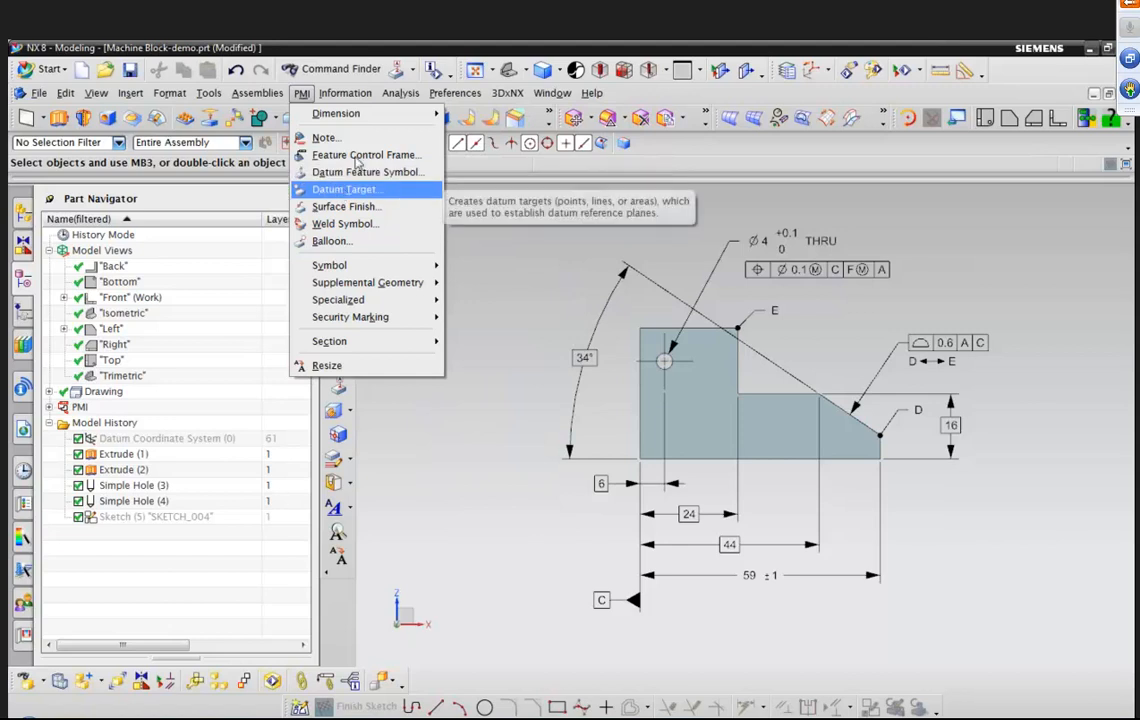
pyautogui.click(336, 155)
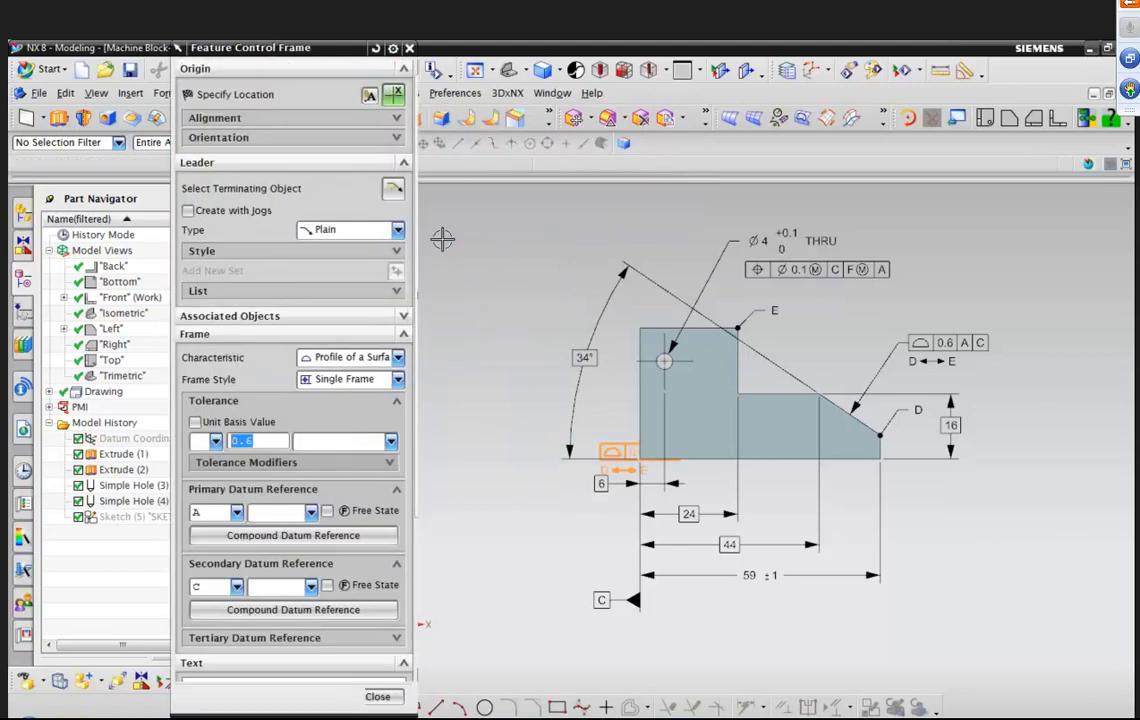
pyautogui.click(399, 357)
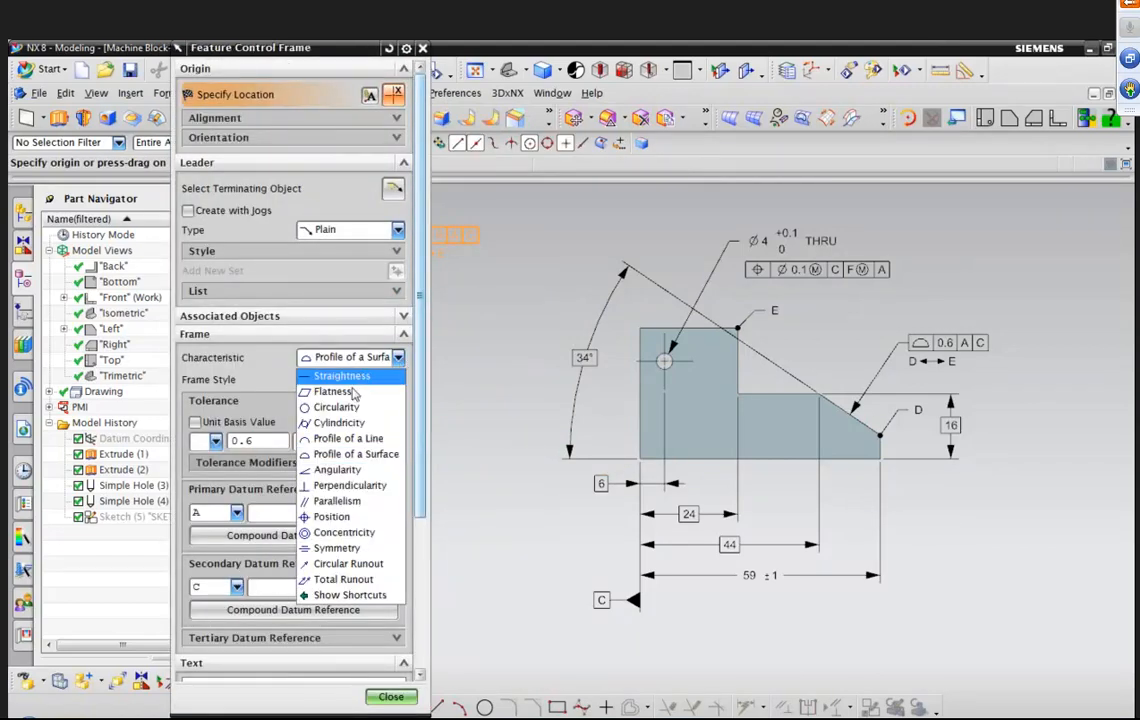
pyautogui.click(343, 483)
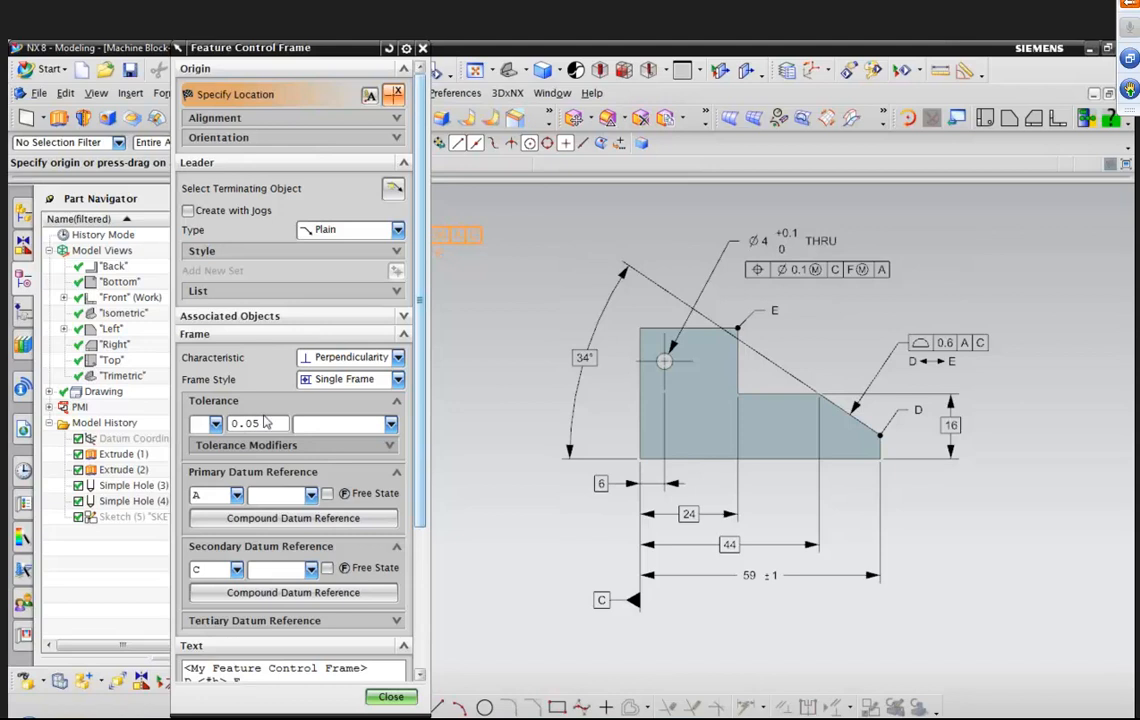
# Clear the secondary datum and delete the D-between-E text line from the frame.
pyautogui.click(236, 569)
pyautogui.click(223, 589)
pyautogui.moveTo(418, 515); pyautogui.dragTo(419, 568)
pyautogui.moveTo(244, 609); pyautogui.dragTo(168, 606)
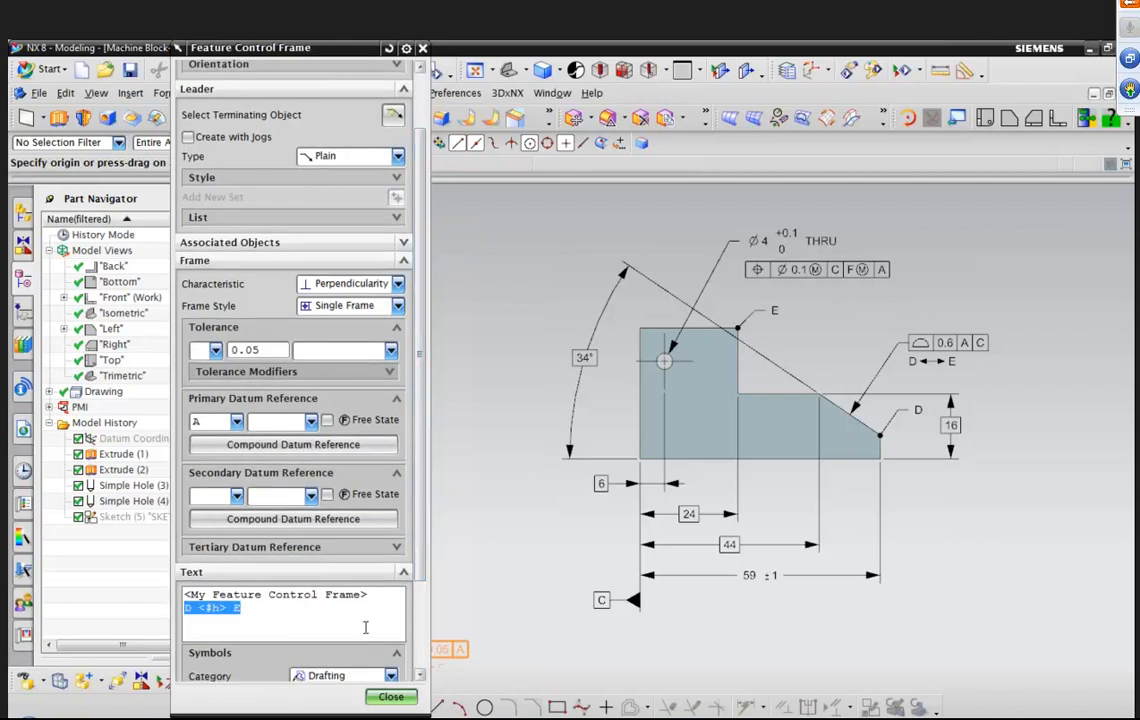
pyautogui.press('Delete')
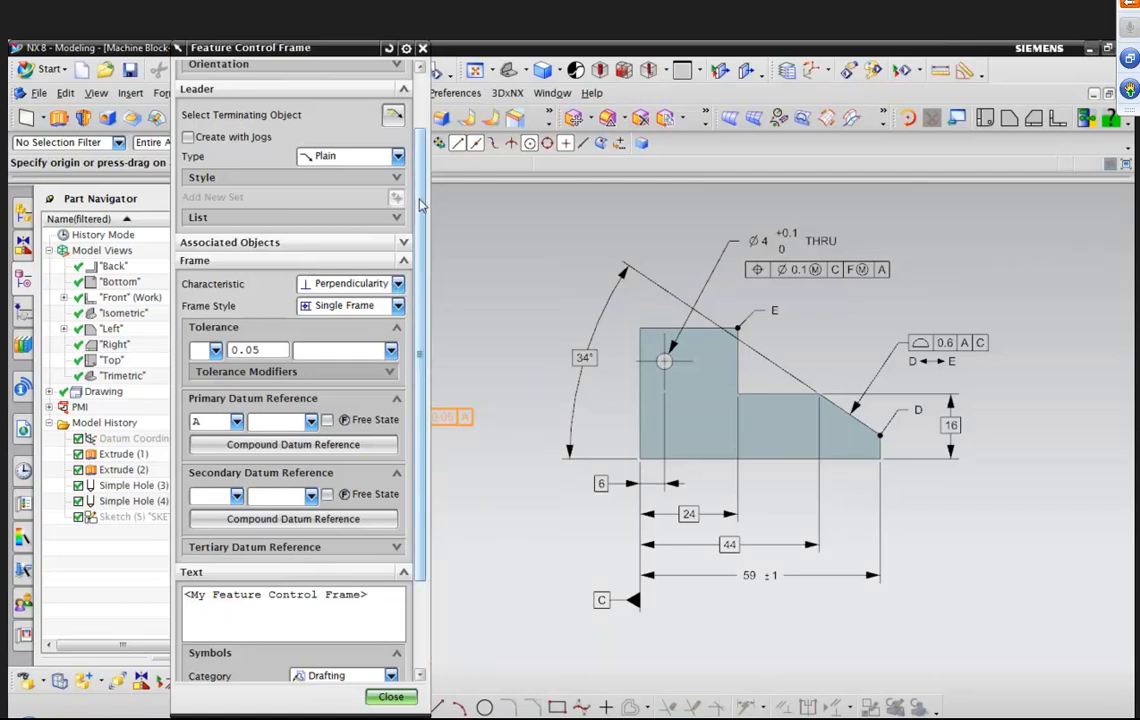
# Set the leader type to Flag and place the frame below datum C on the left edge, then close.
pyautogui.scroll(3, 410, 215)
pyautogui.click(397, 230)
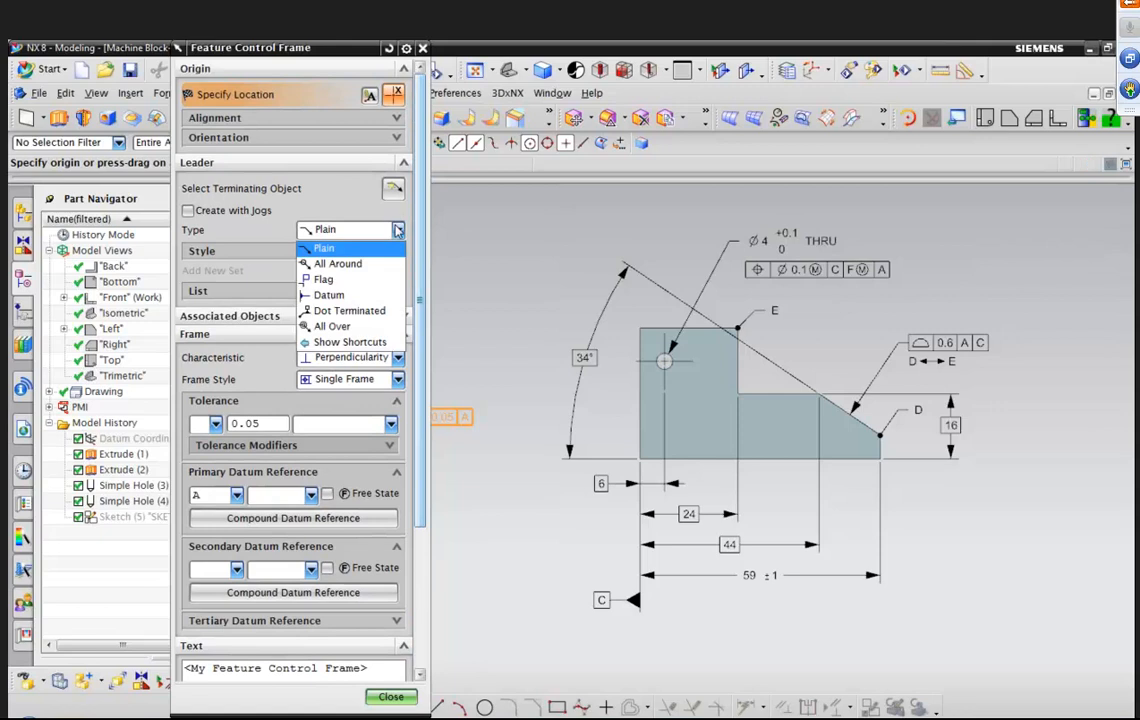
pyautogui.click(350, 284)
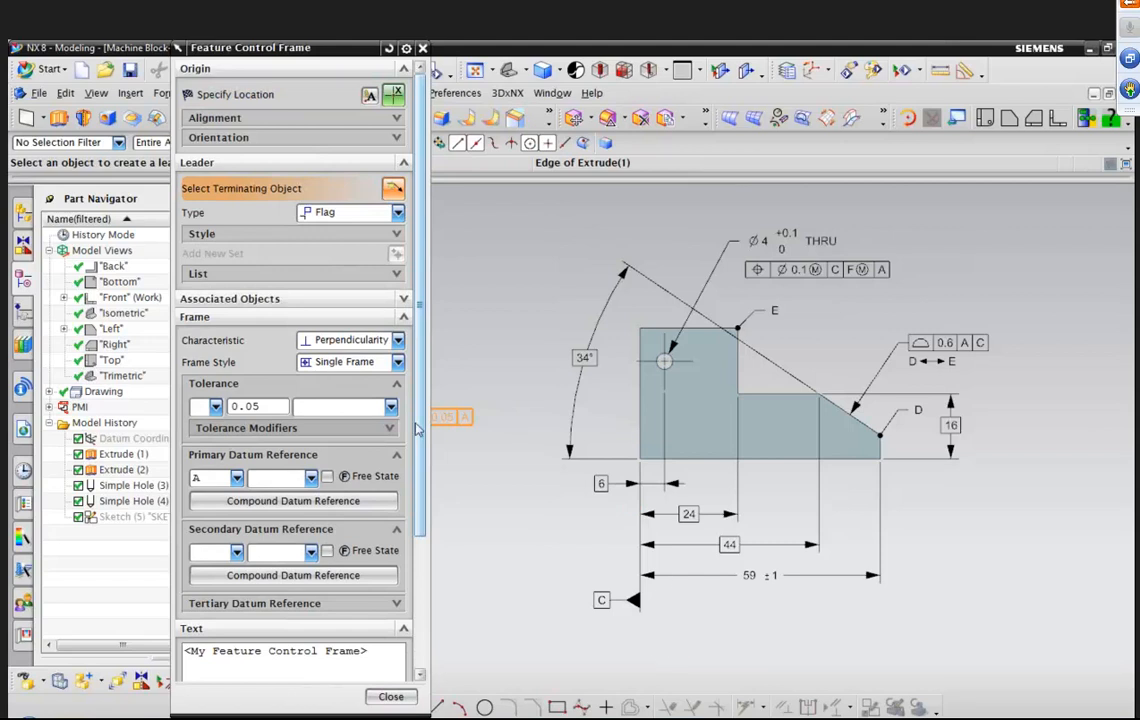
pyautogui.click(308, 101)
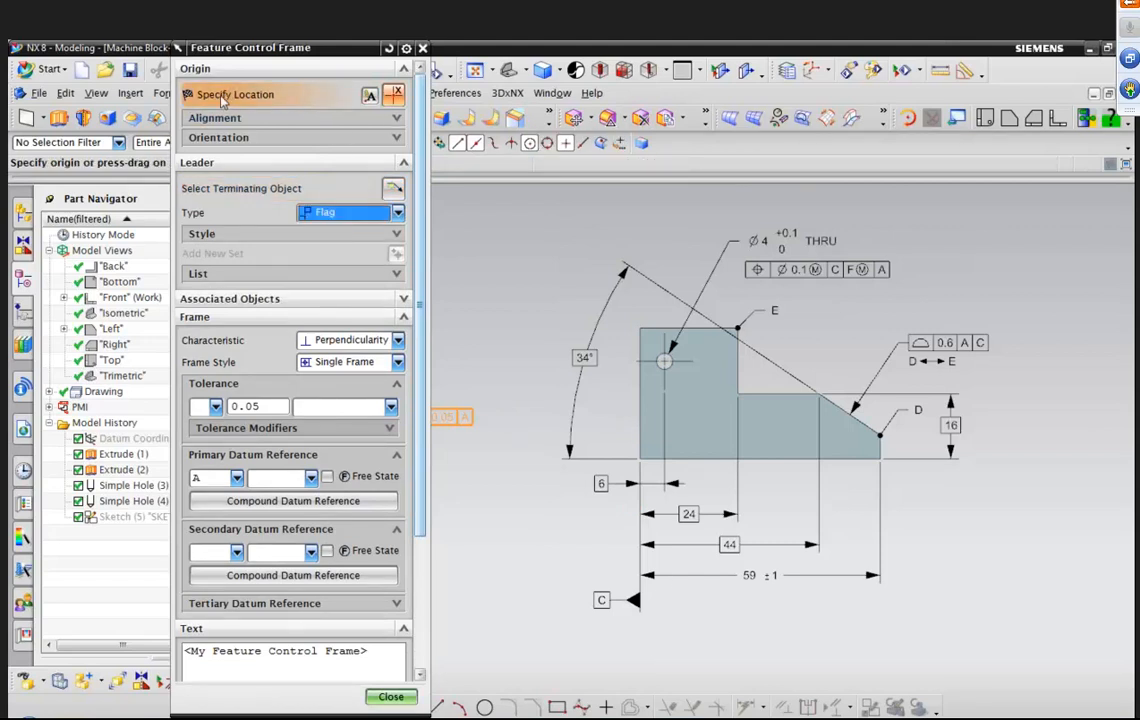
pyautogui.moveTo(640, 431); pyautogui.dragTo(670, 633)
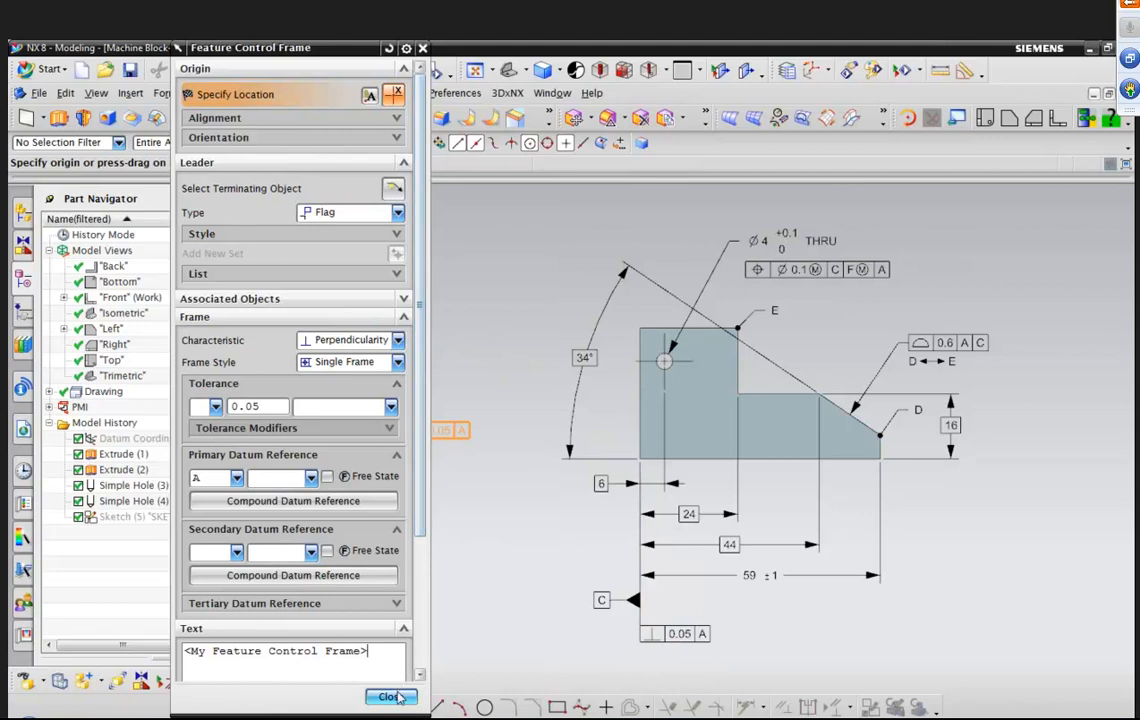
pyautogui.click(392, 696)
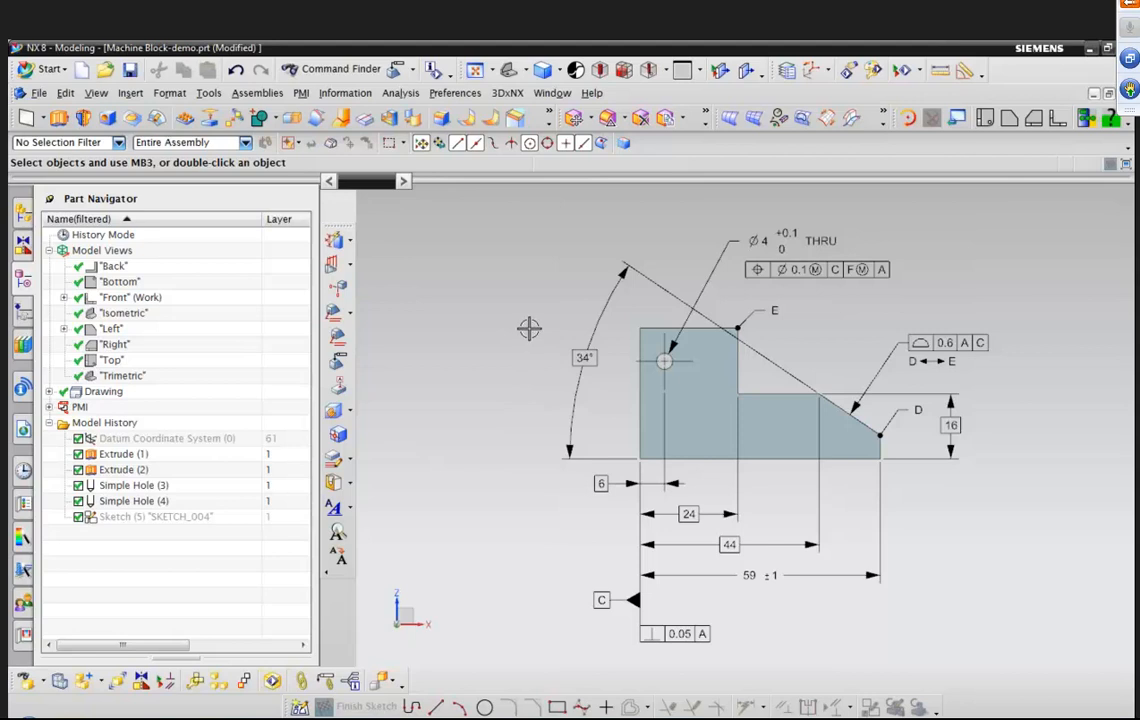
# Save the part.
pyautogui.rightClick(416, 238)
pyautogui.click(462, 280)
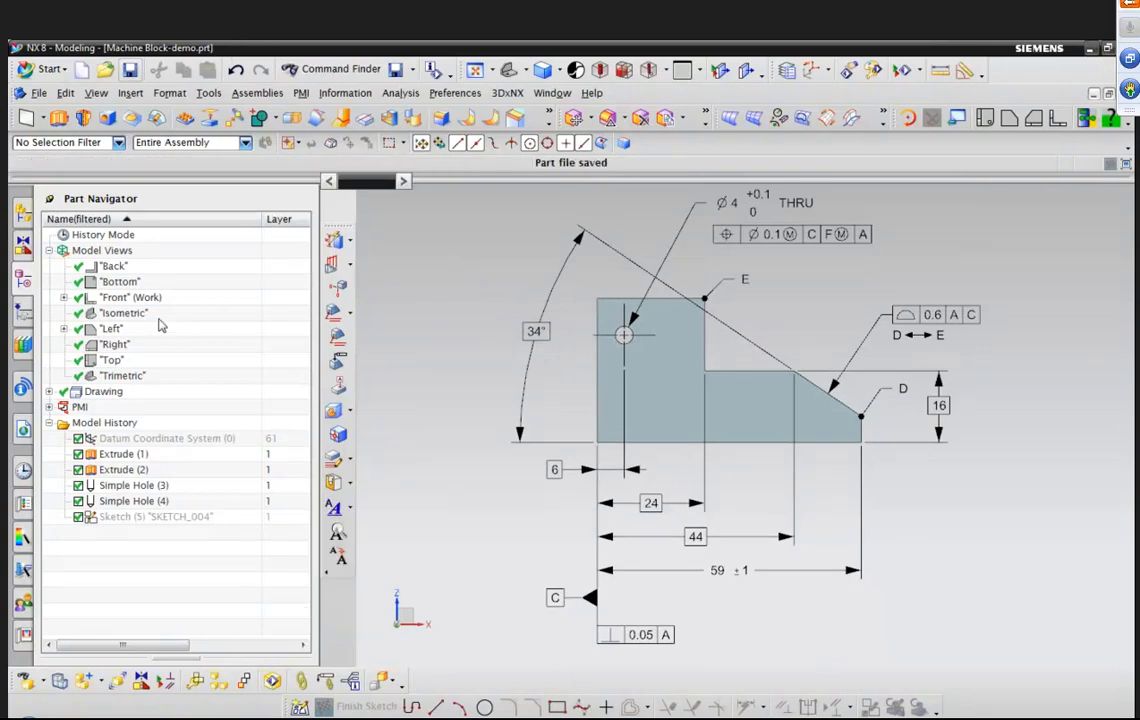
# Browse the PMI objects in the Part Navigator and the annotations listed under the Left model view.
pyautogui.click(49, 407)
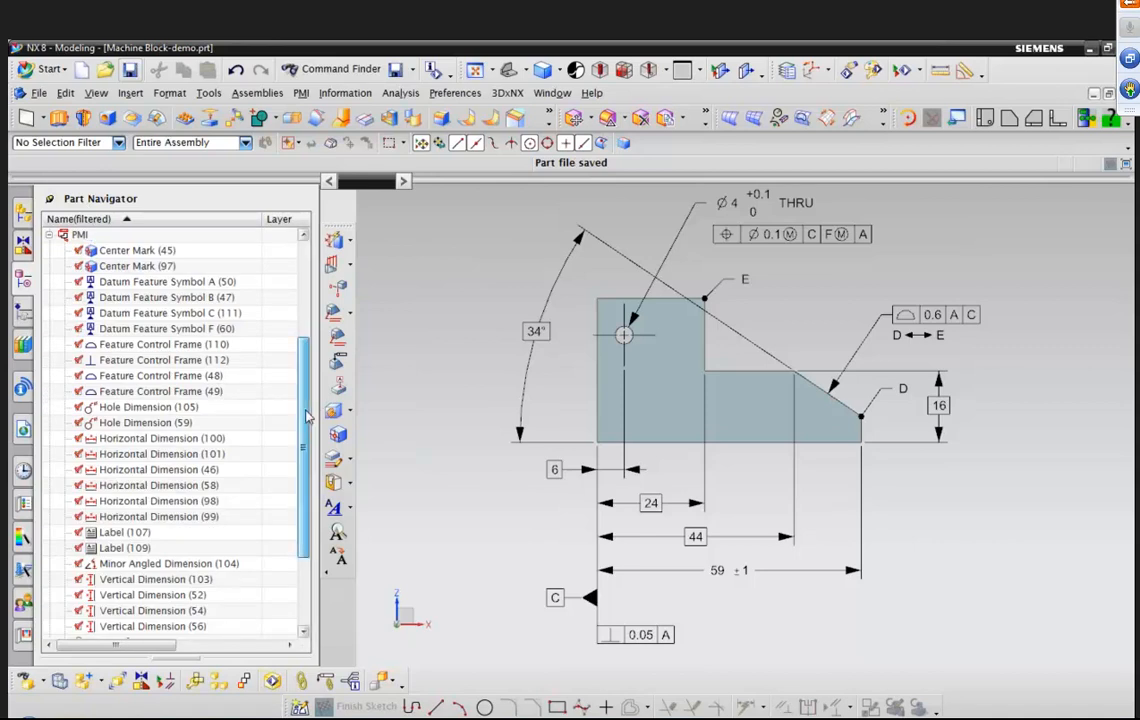
pyautogui.scroll(-2, 308, 470)
pyautogui.scroll(-1, 313, 472)
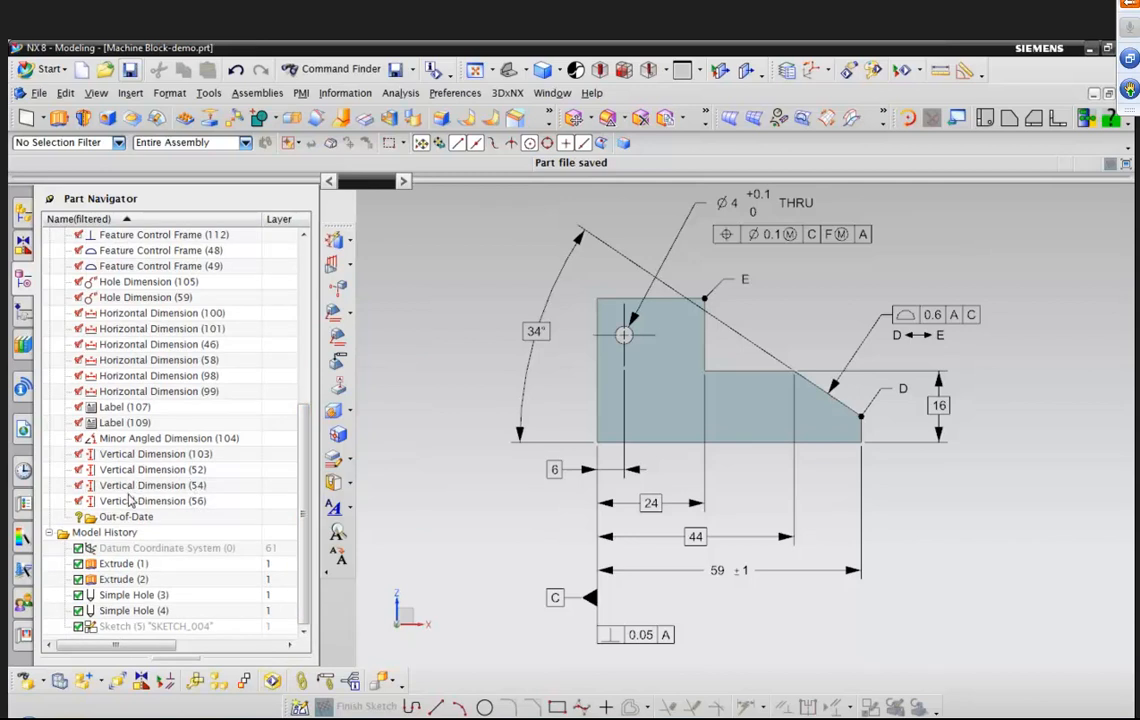
pyautogui.click(190, 454)
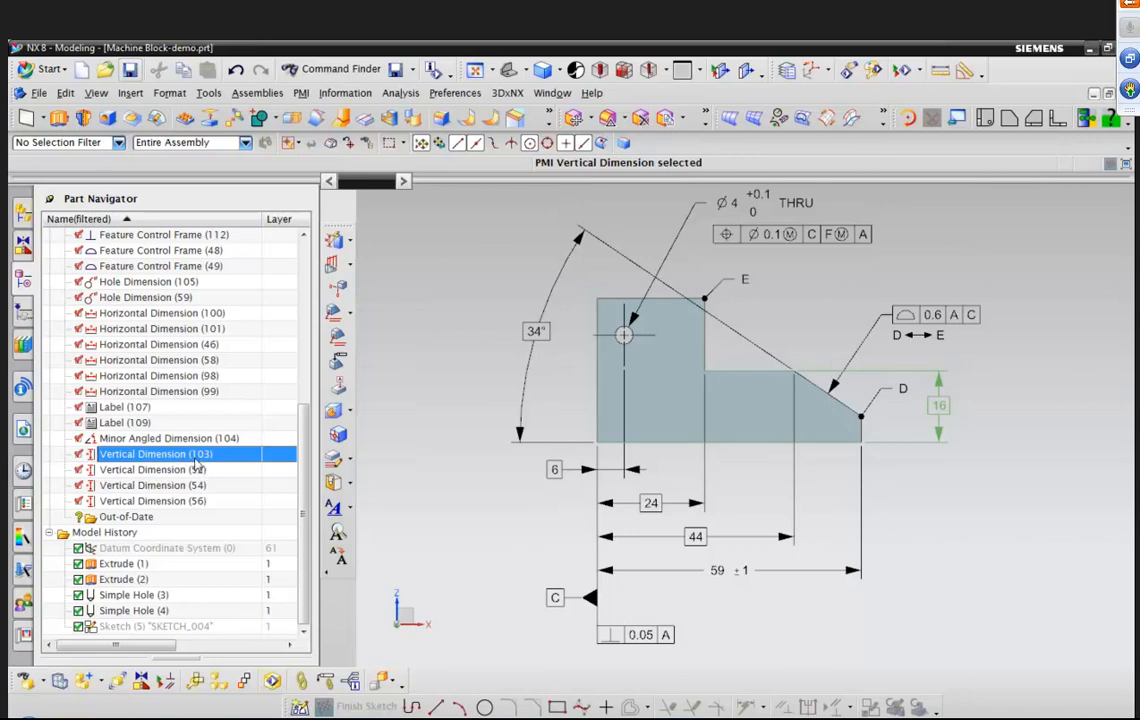
pyautogui.rightClick(205, 456)
pyautogui.click(219, 470)
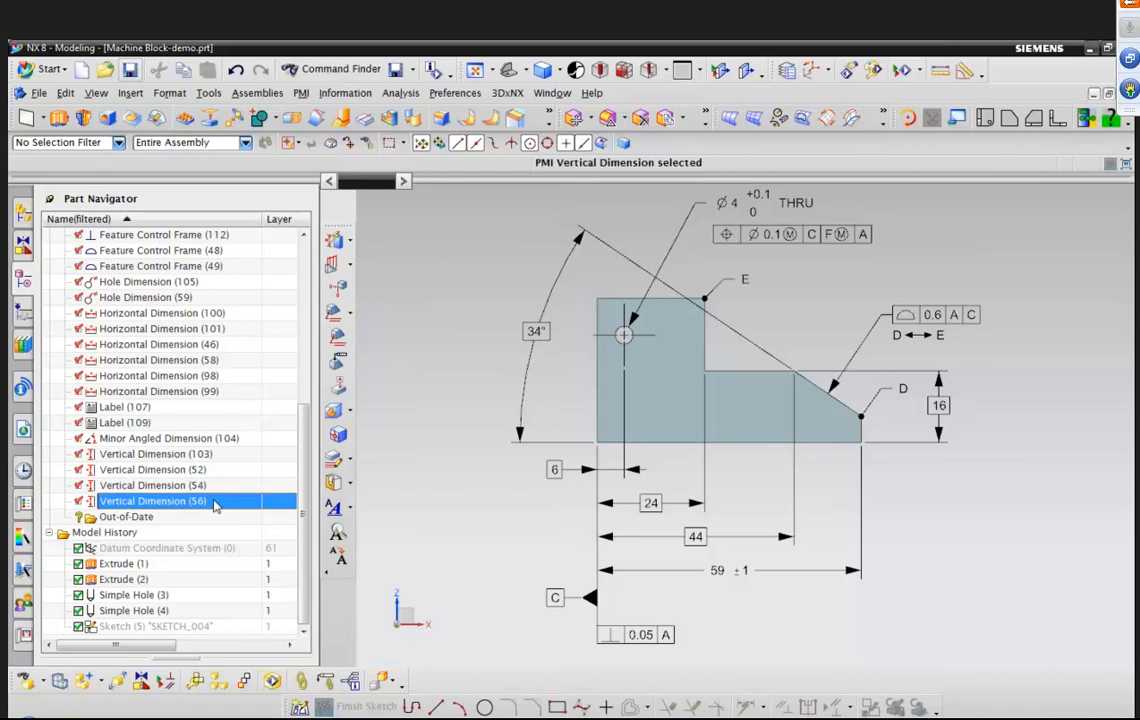
pyautogui.scroll(6, 292, 321)
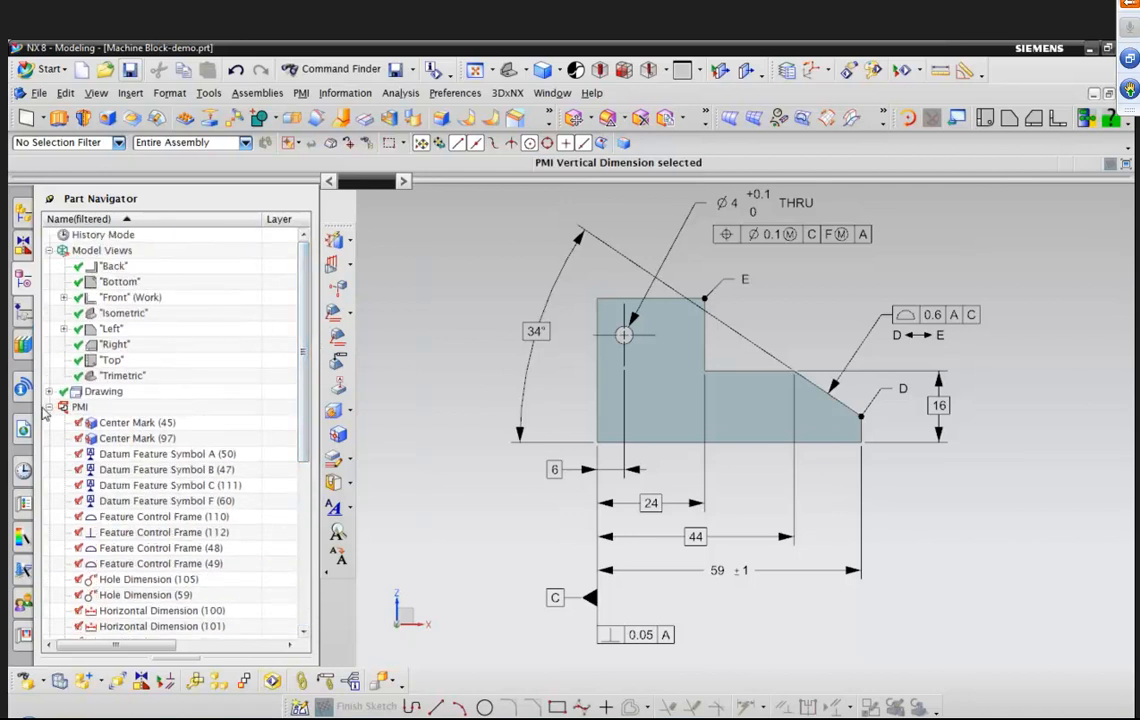
pyautogui.click(49, 406)
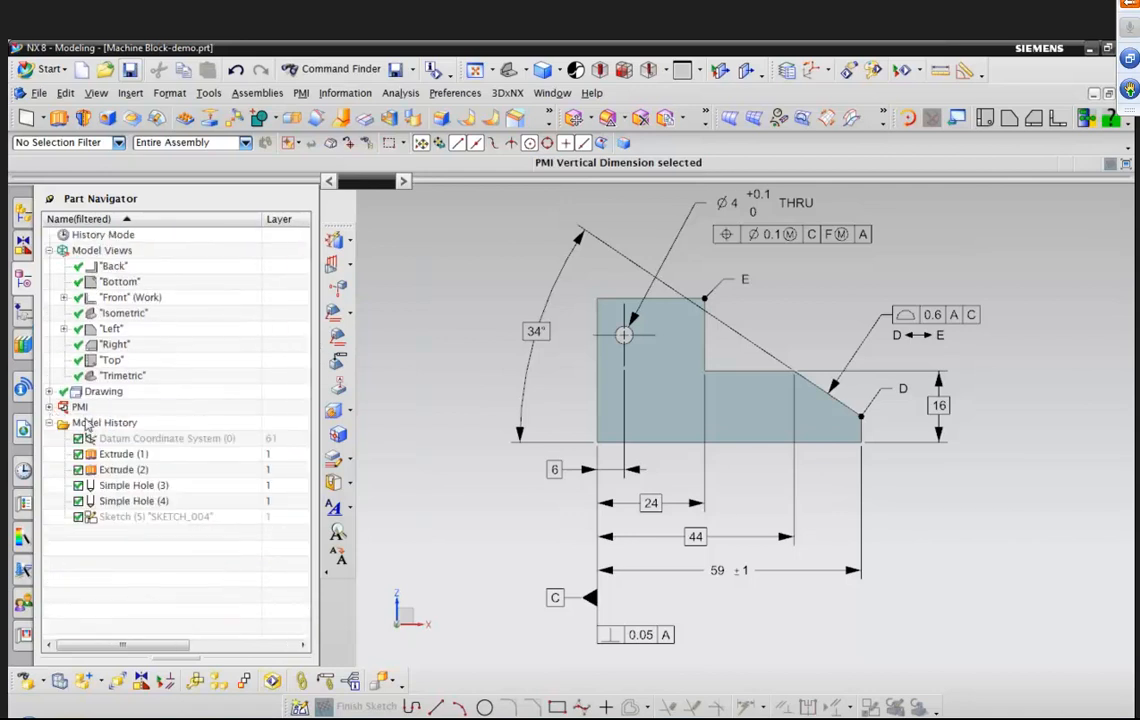
pyautogui.click(122, 331)
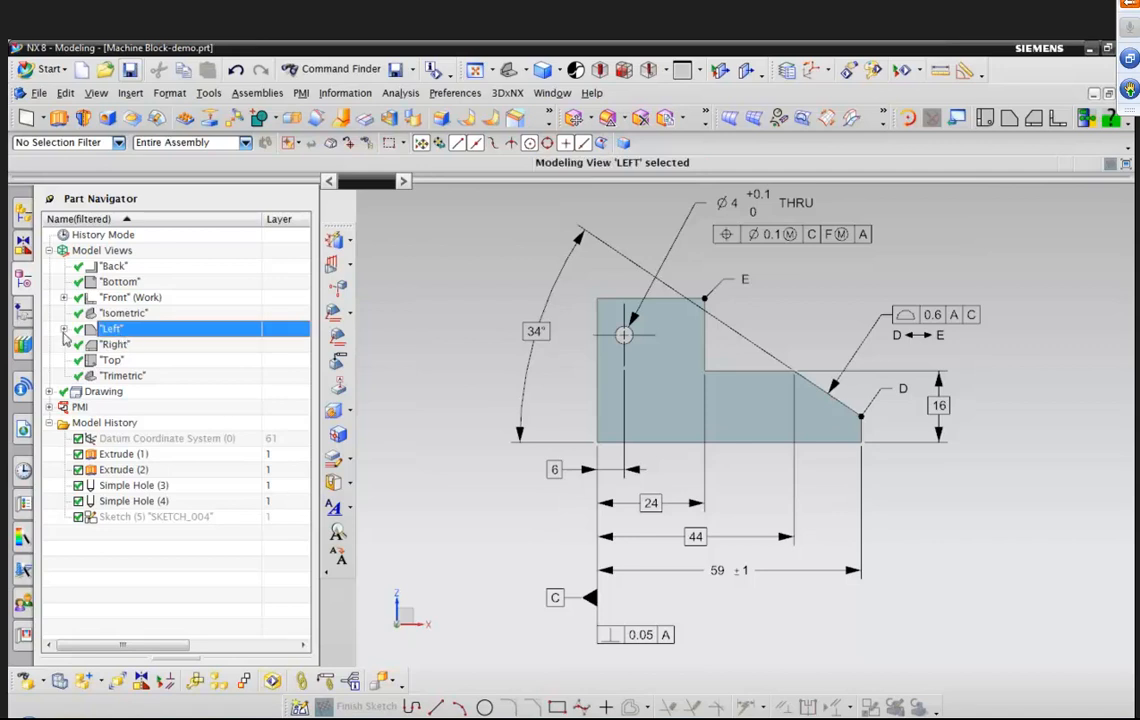
pyautogui.click(64, 329)
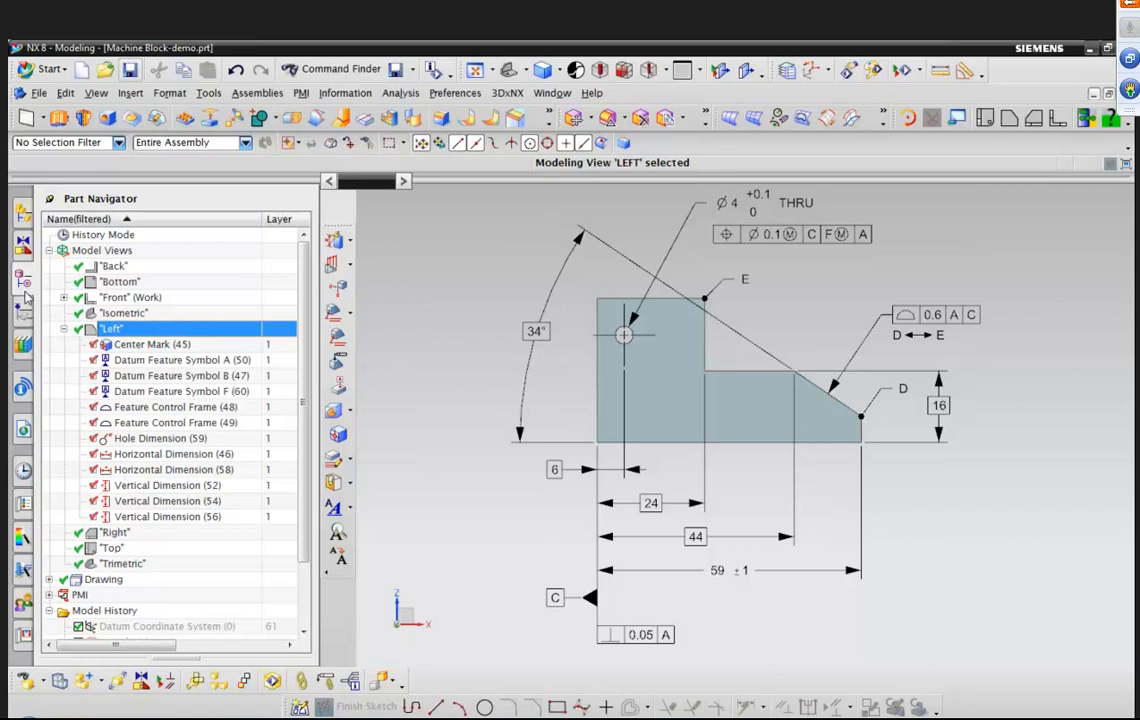
pyautogui.click(63, 329)
# Display the Left model view's annotations, then return to the Front model view.
pyautogui.doubleClick(133, 333)
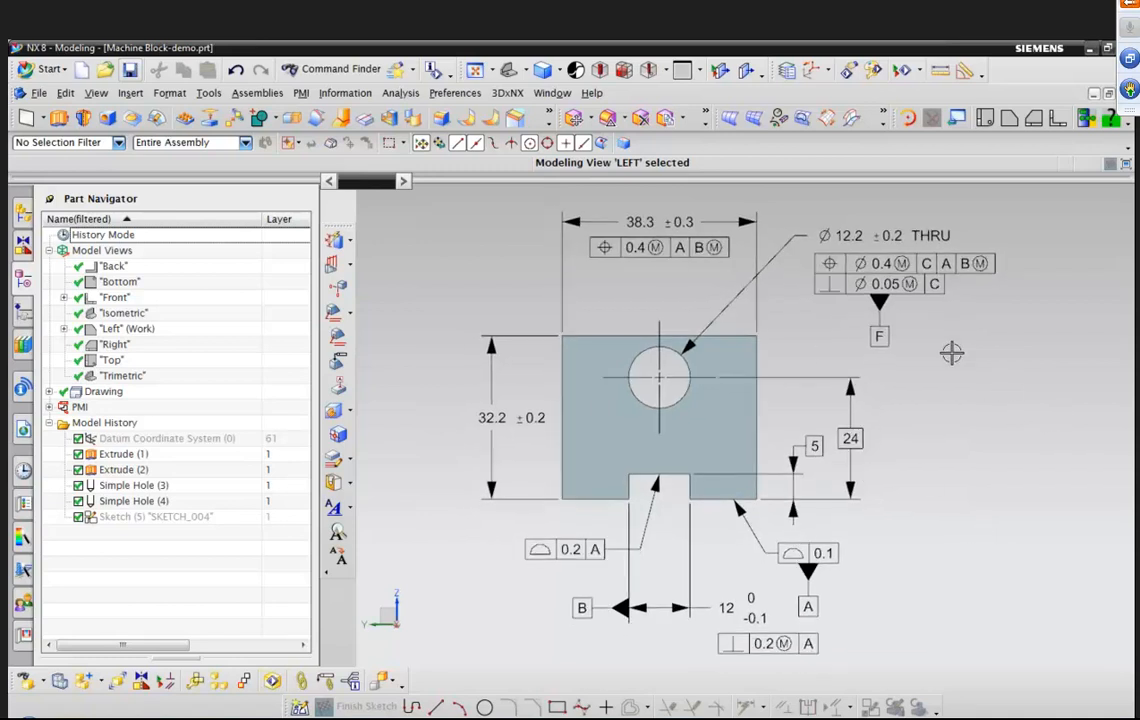
pyautogui.doubleClick(139, 299)
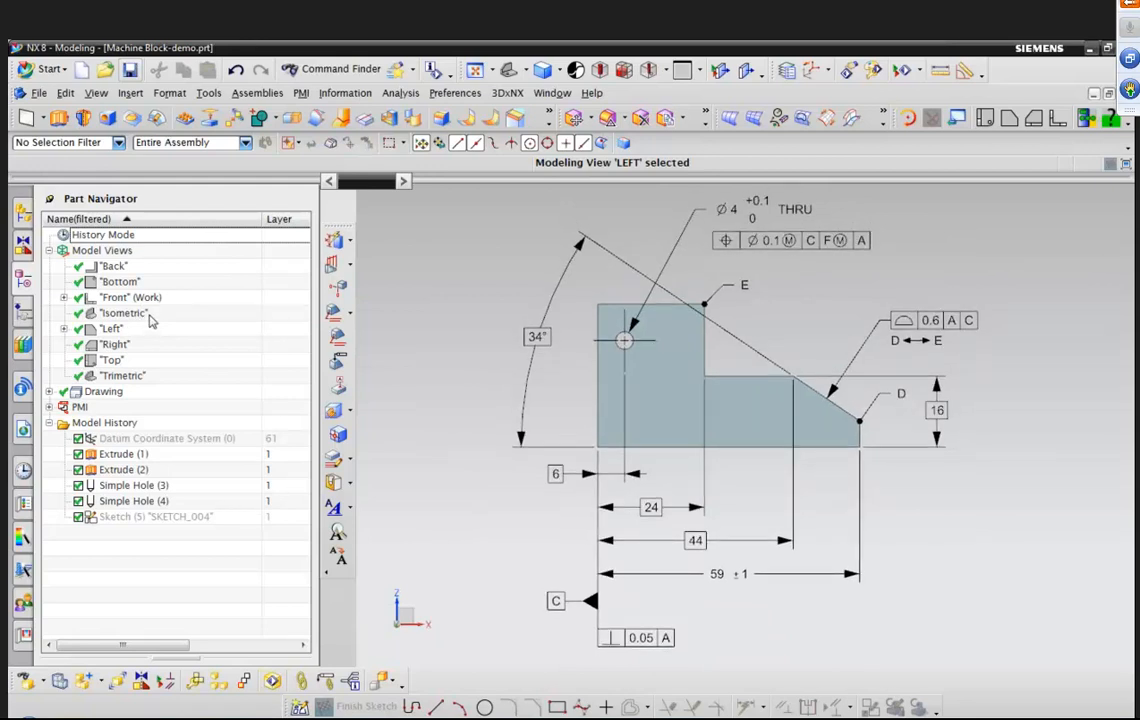
# Restore the view and switch to the Isometric model view.
pyautogui.rightClick(470, 273)
pyautogui.click(500, 300)
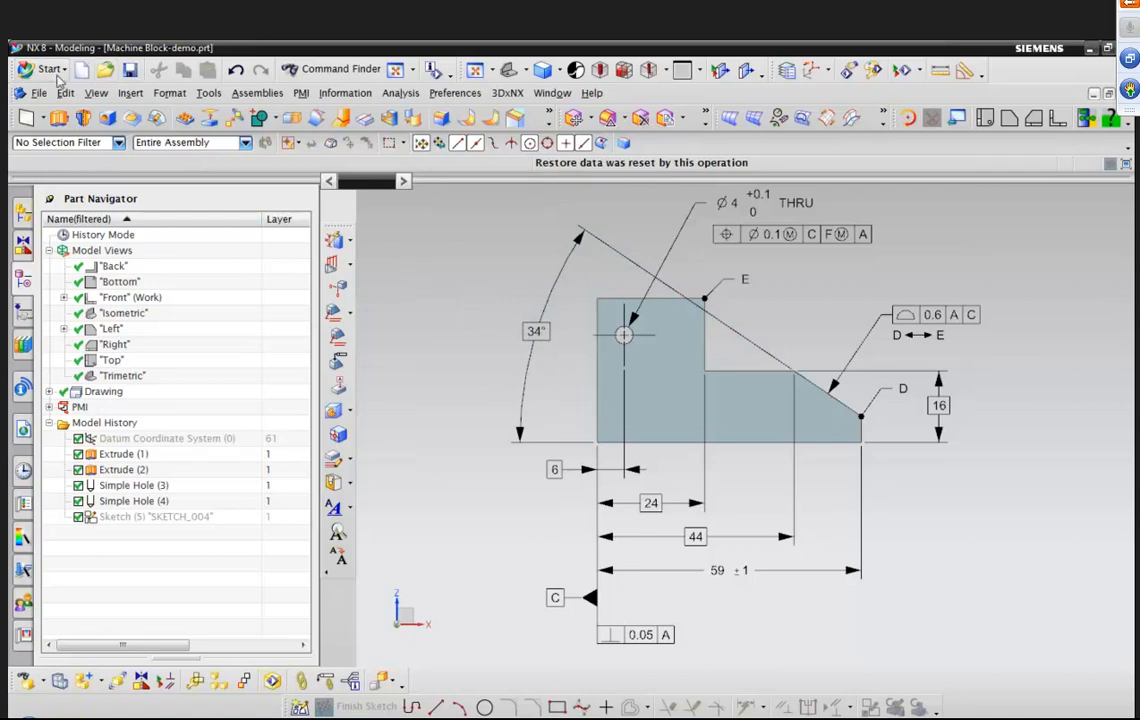
pyautogui.doubleClick(124, 313)
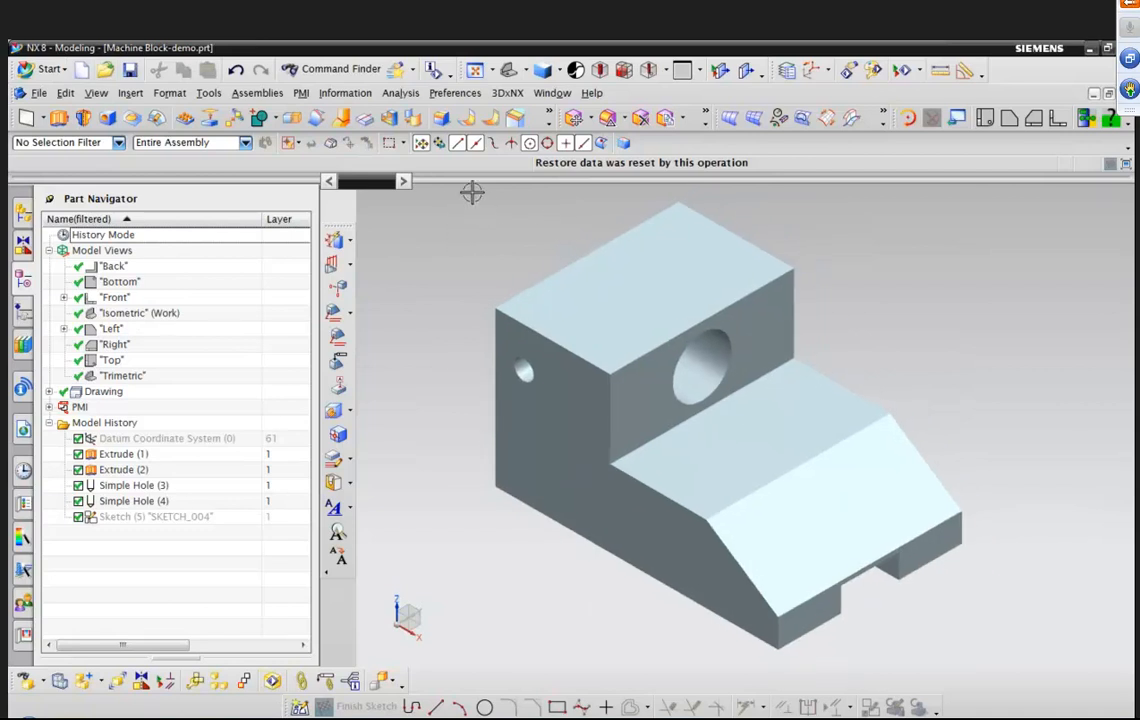
# Show the SKETCH_004 sketch on the model.
pyautogui.rightClick(150, 516)
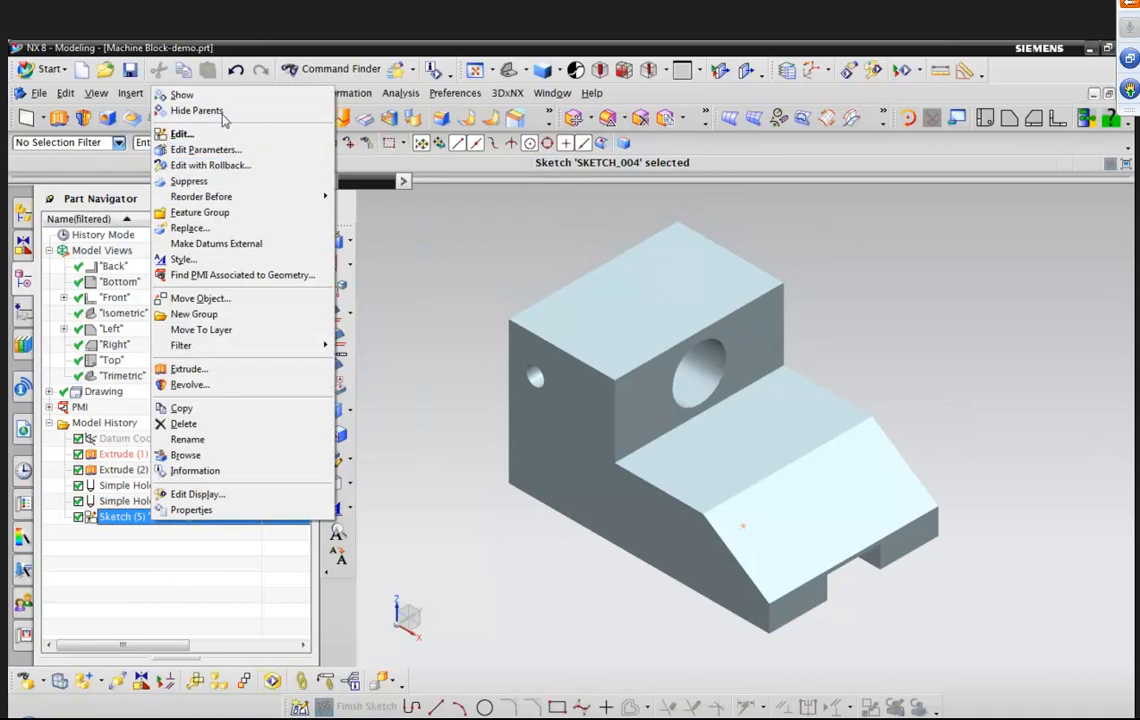
pyautogui.click(216, 98)
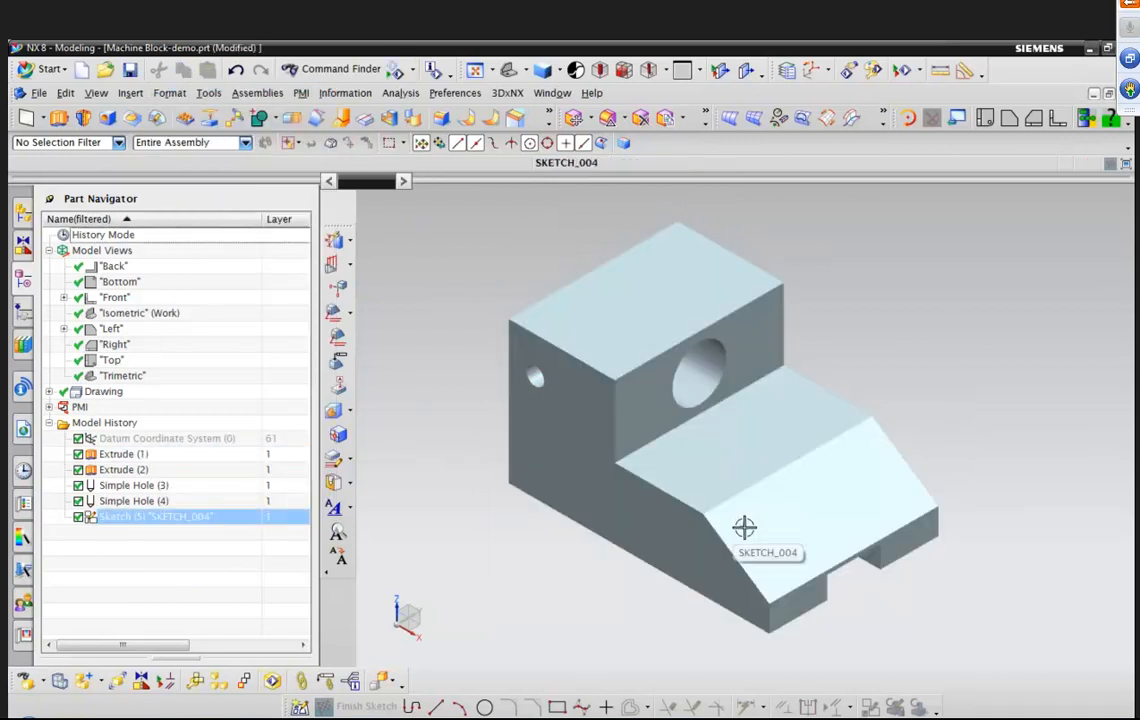
pyautogui.moveTo(566, 523); pyautogui.dragTo(523, 520, button='middle')
pyautogui.moveTo(960, 523); pyautogui.dragTo(937, 398, button='middle')
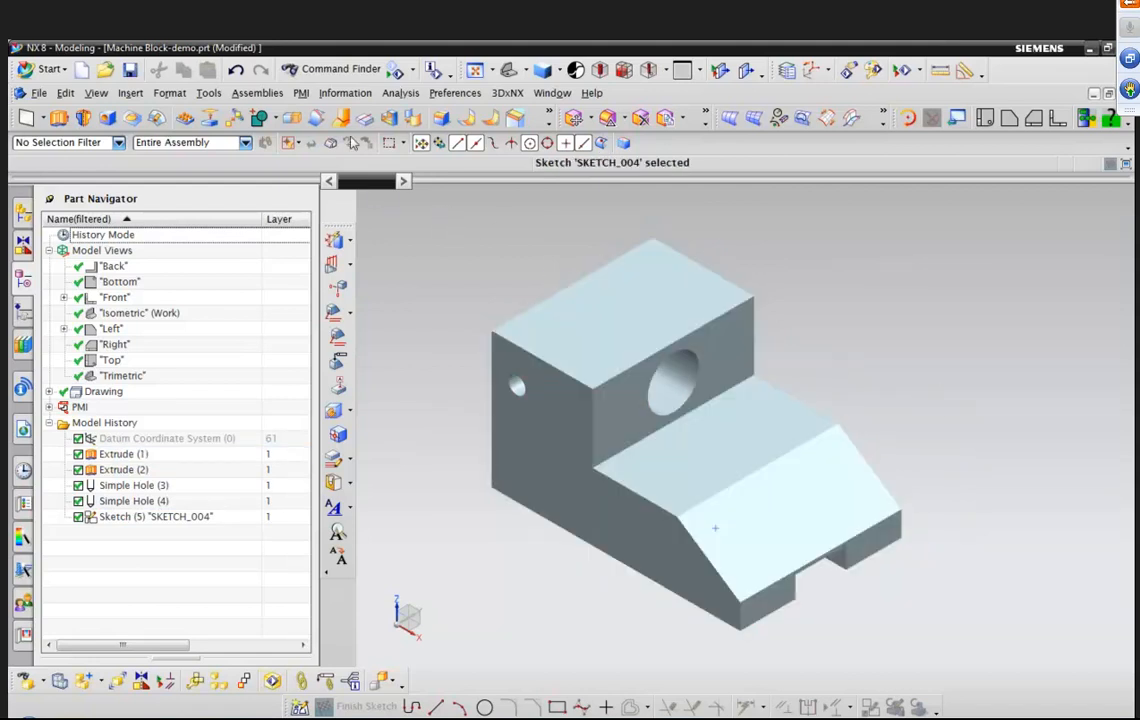
# Start a rectangular PMI Region and load the Part Marking-Machine Block favorite settings.
pyautogui.click(301, 92)
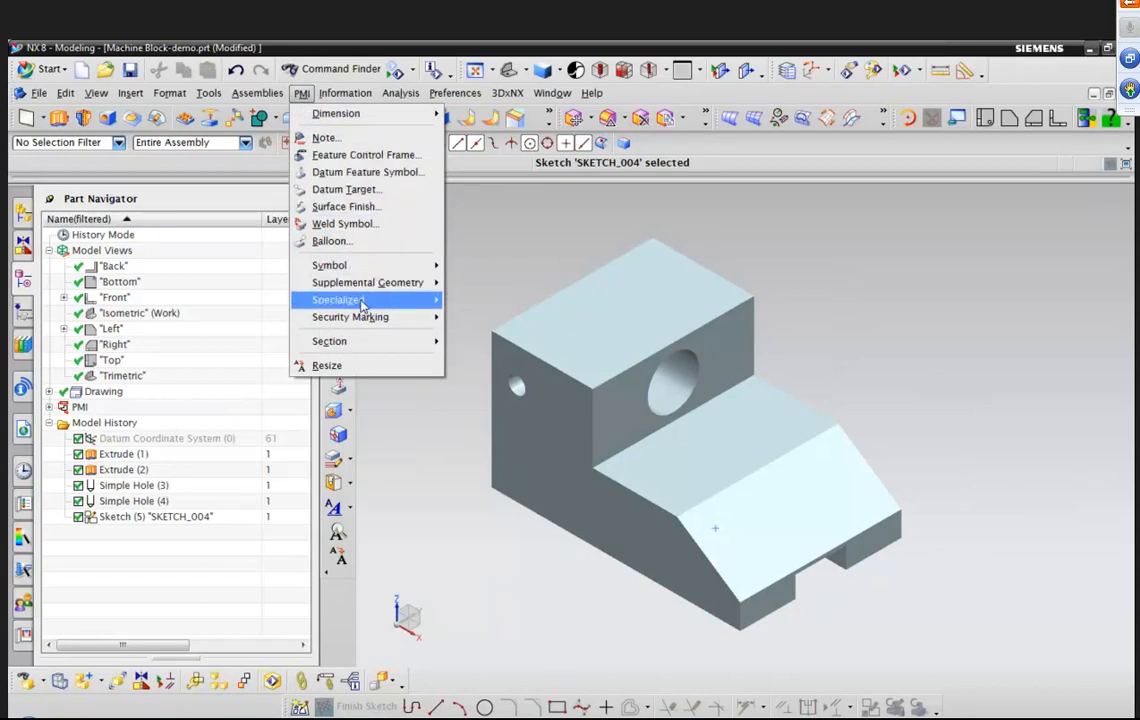
pyautogui.moveTo(367, 300)
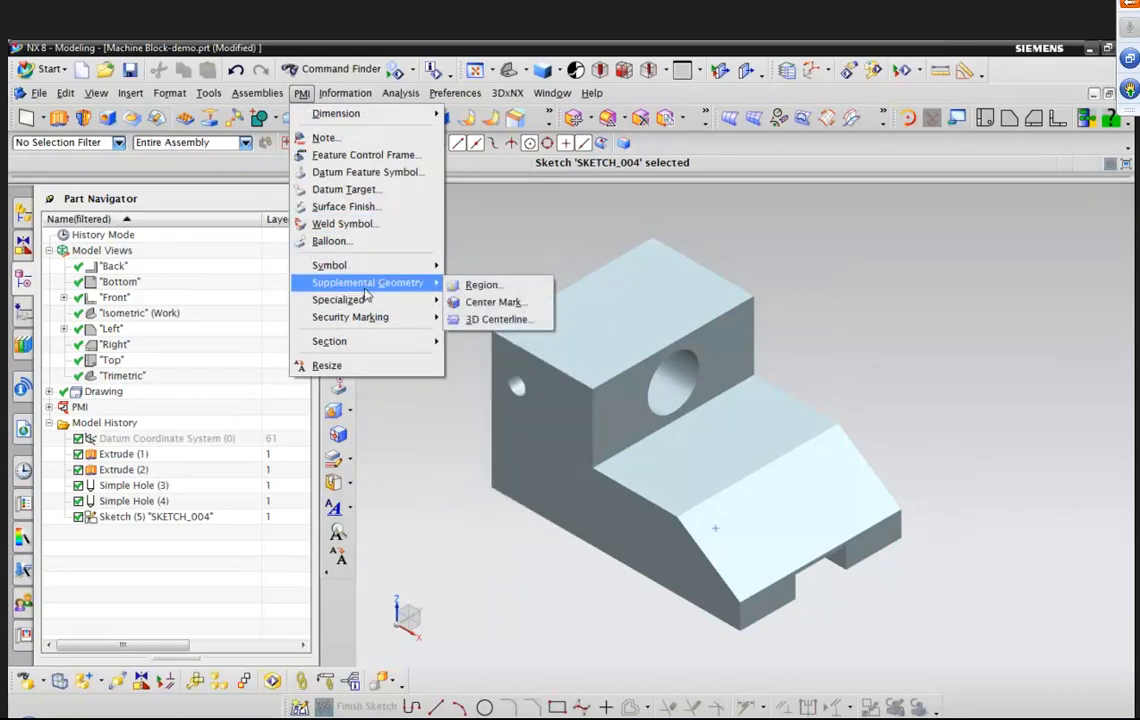
pyautogui.click(478, 286)
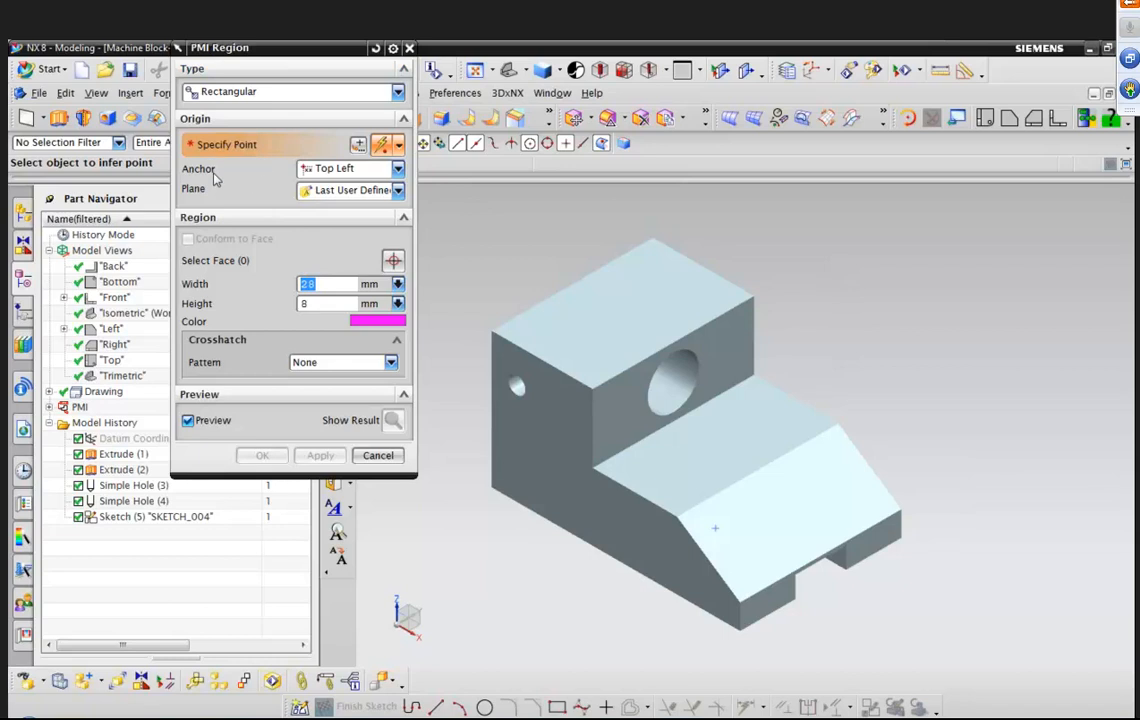
pyautogui.click(398, 169)
pyautogui.click(399, 172)
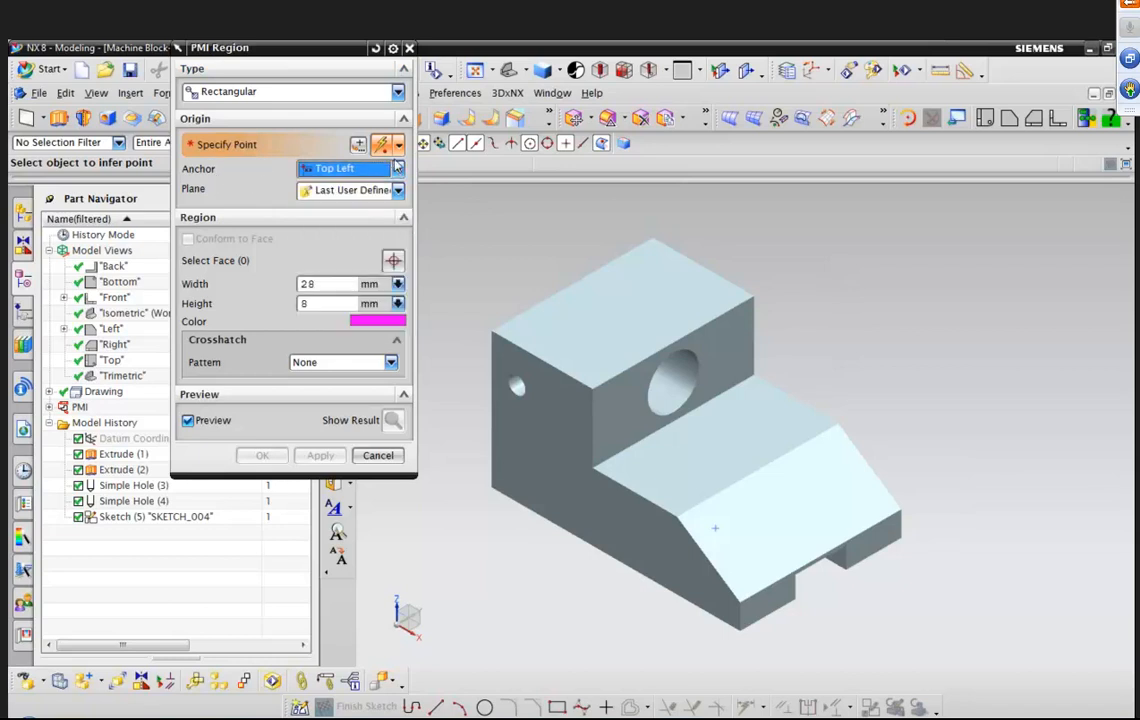
pyautogui.click(376, 49)
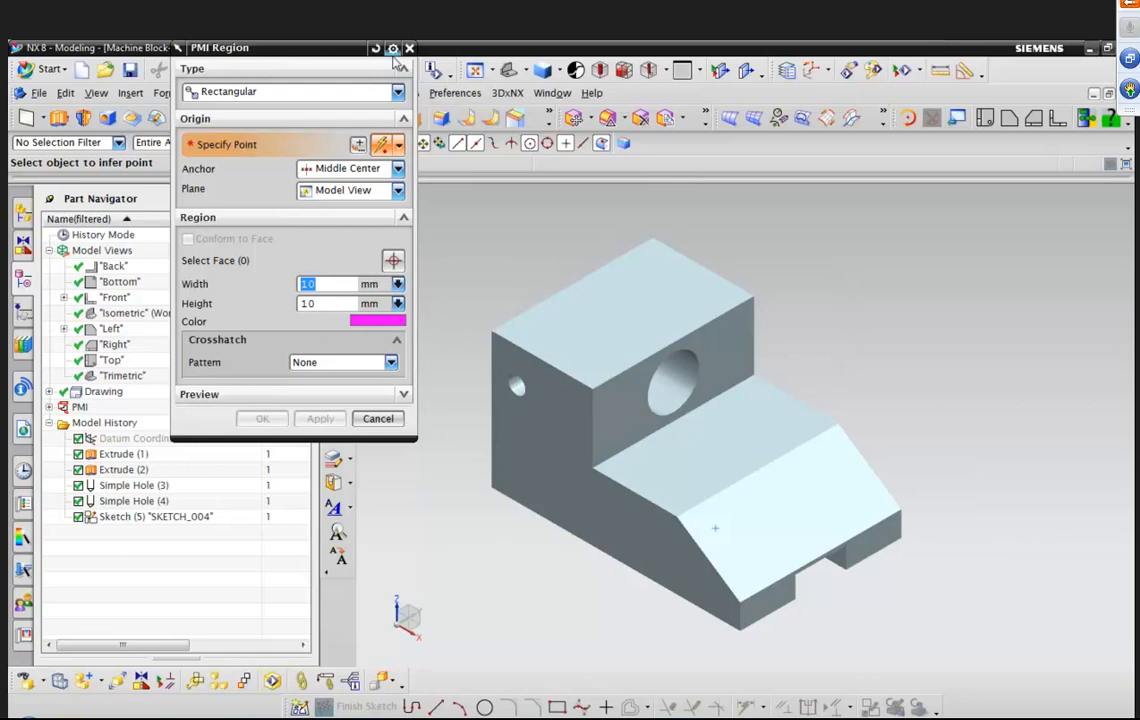
pyautogui.moveTo(351, 54); pyautogui.dragTo(360, 111)
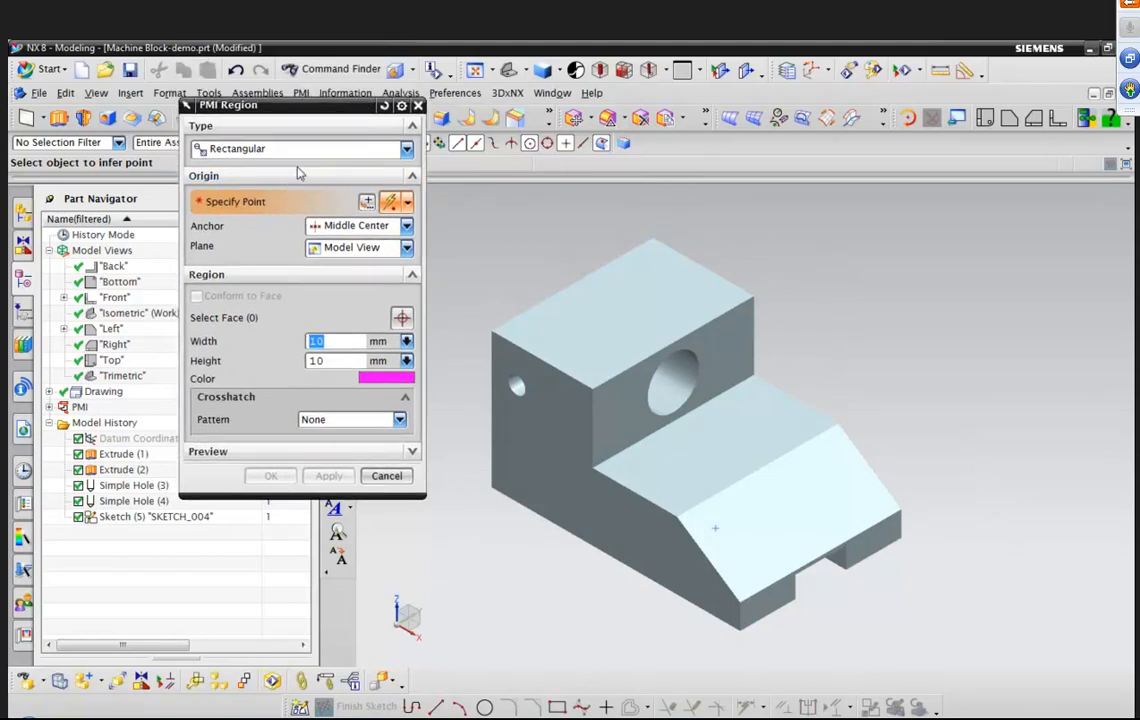
pyautogui.click(401, 107)
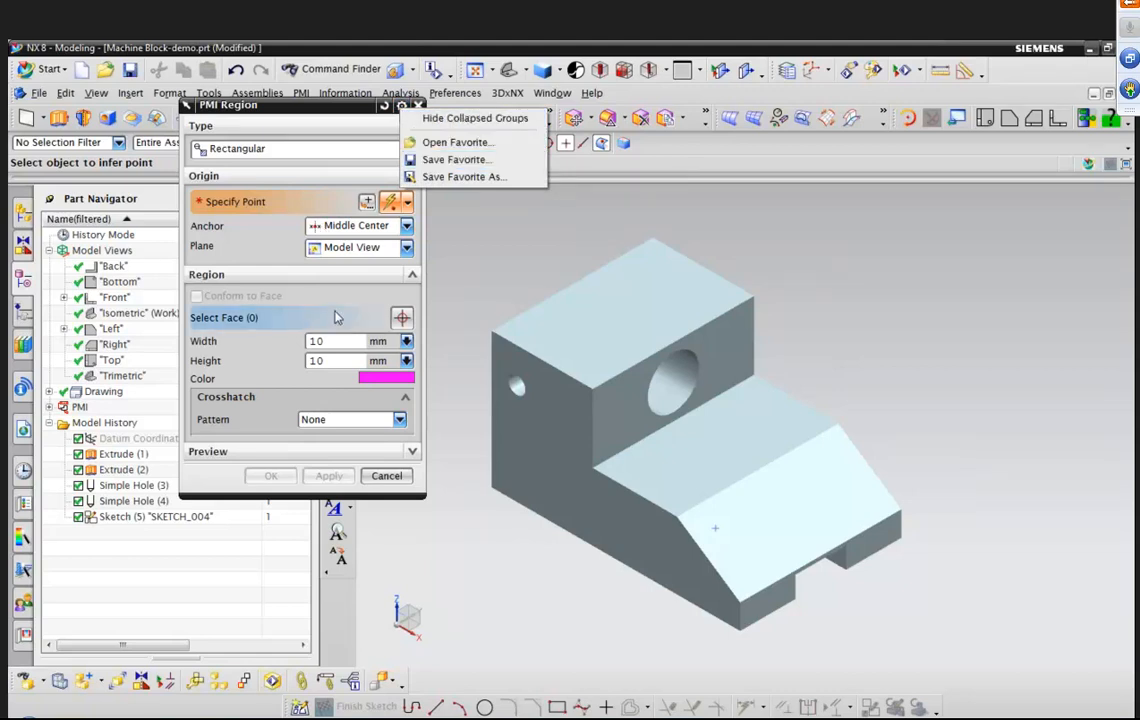
pyautogui.click(488, 148)
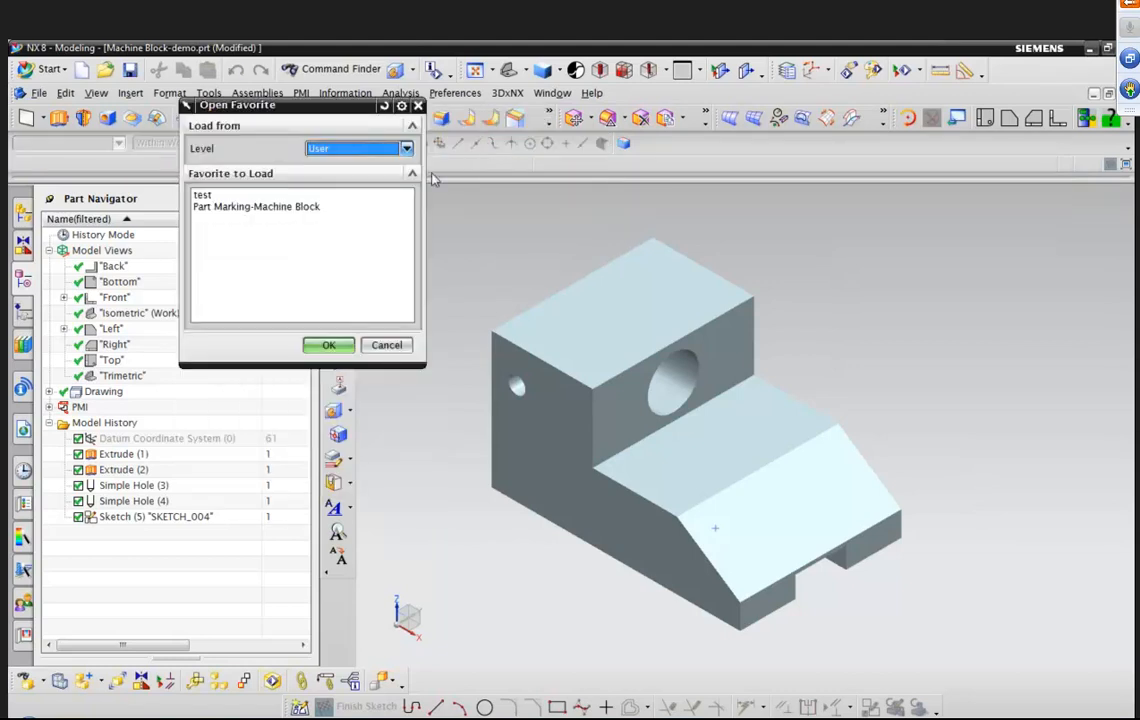
pyautogui.click(295, 209)
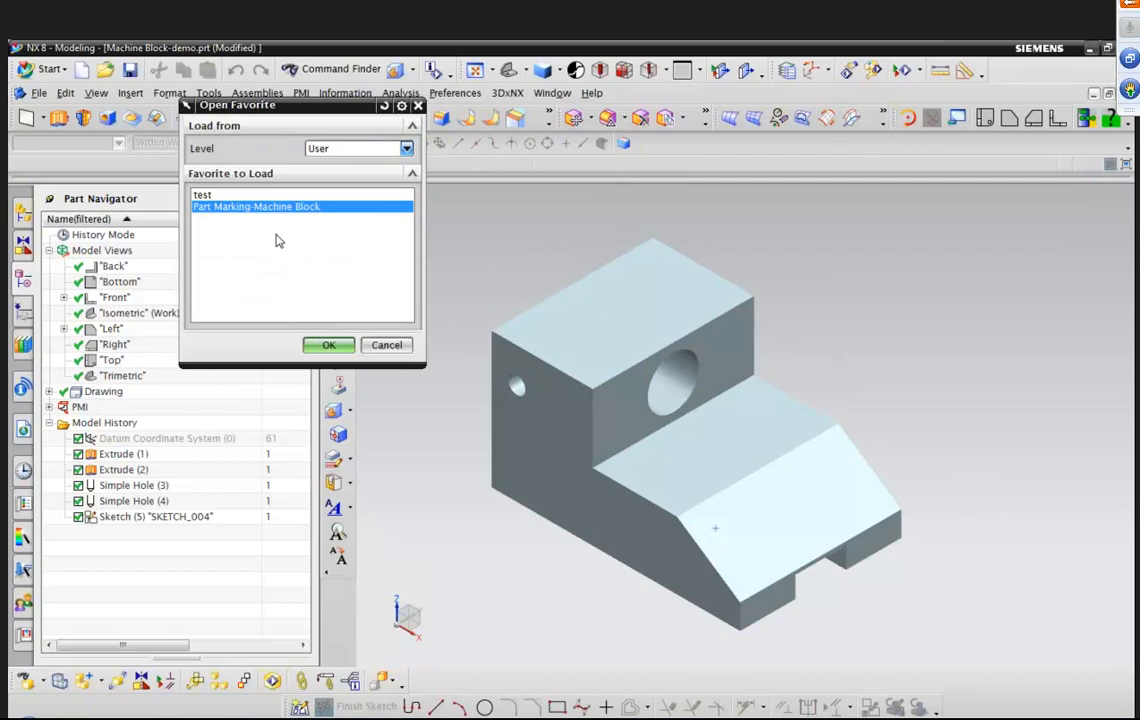
pyautogui.click(329, 345)
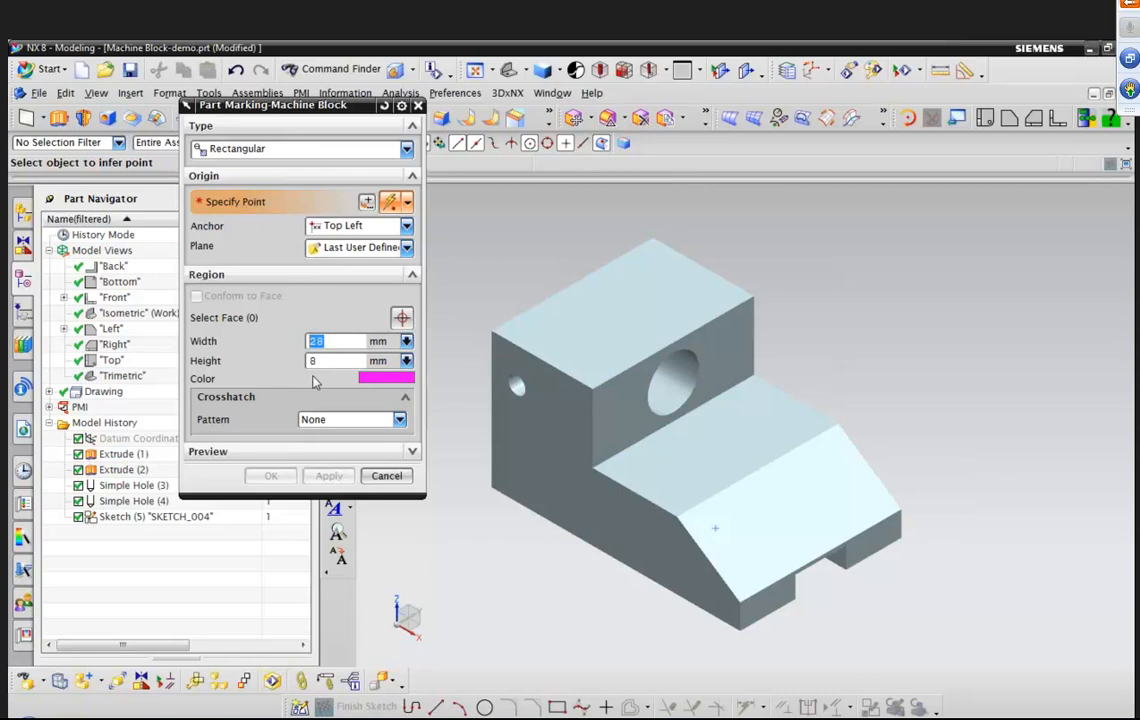
pyautogui.click(401, 105)
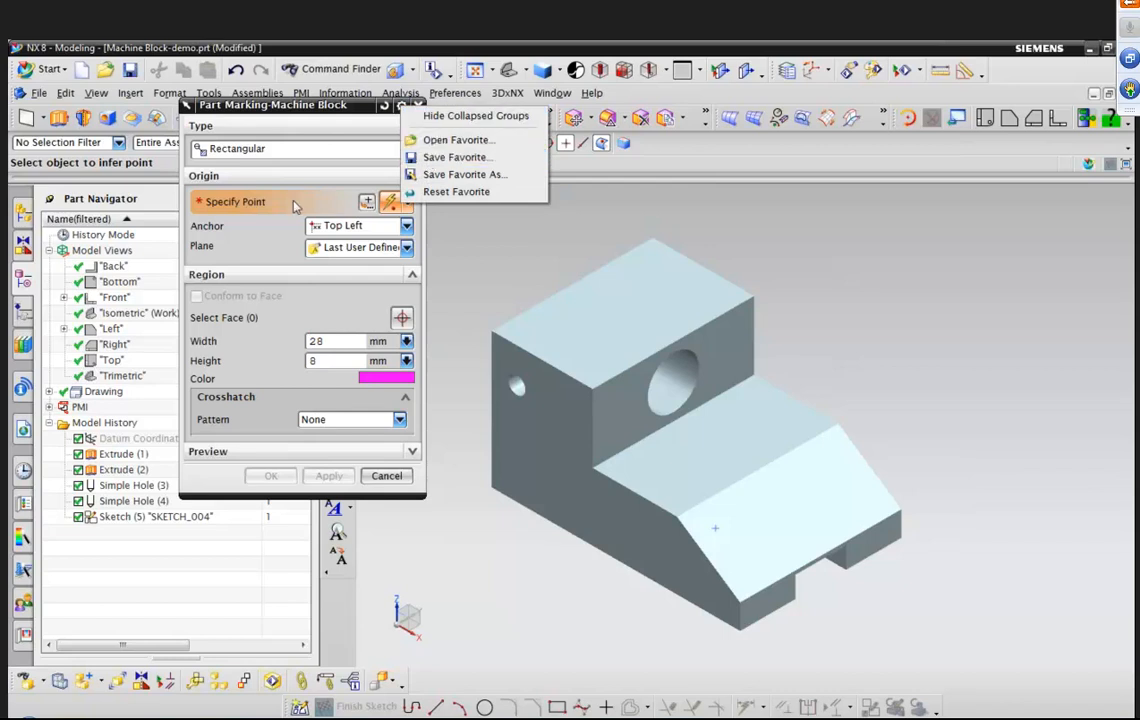
pyautogui.click(261, 252)
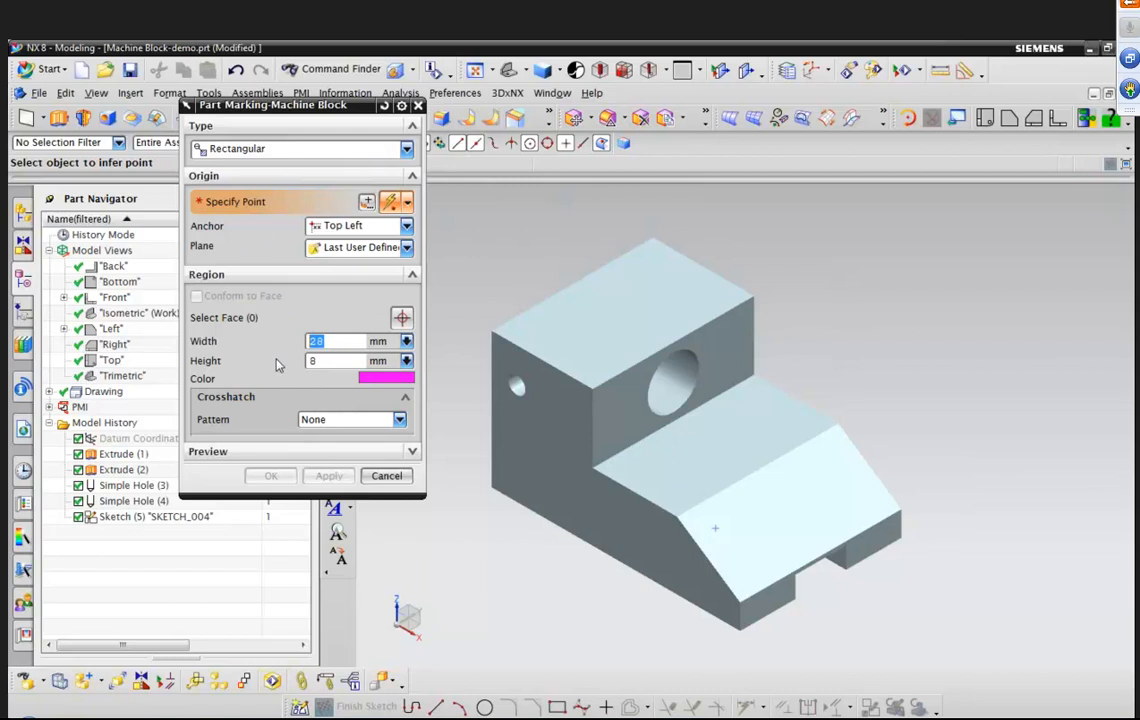
pyautogui.click(401, 105)
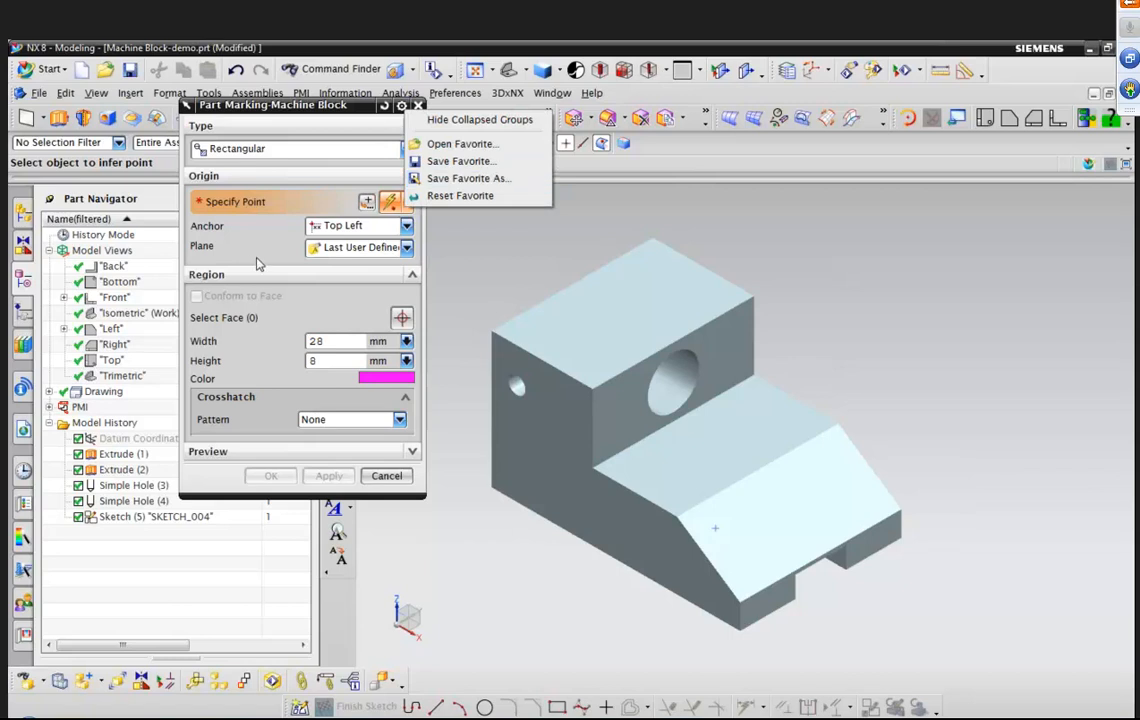
# Set the region's plane to User Defined with the X-axis, Y-axis CSYS method.
pyautogui.click(406, 248)
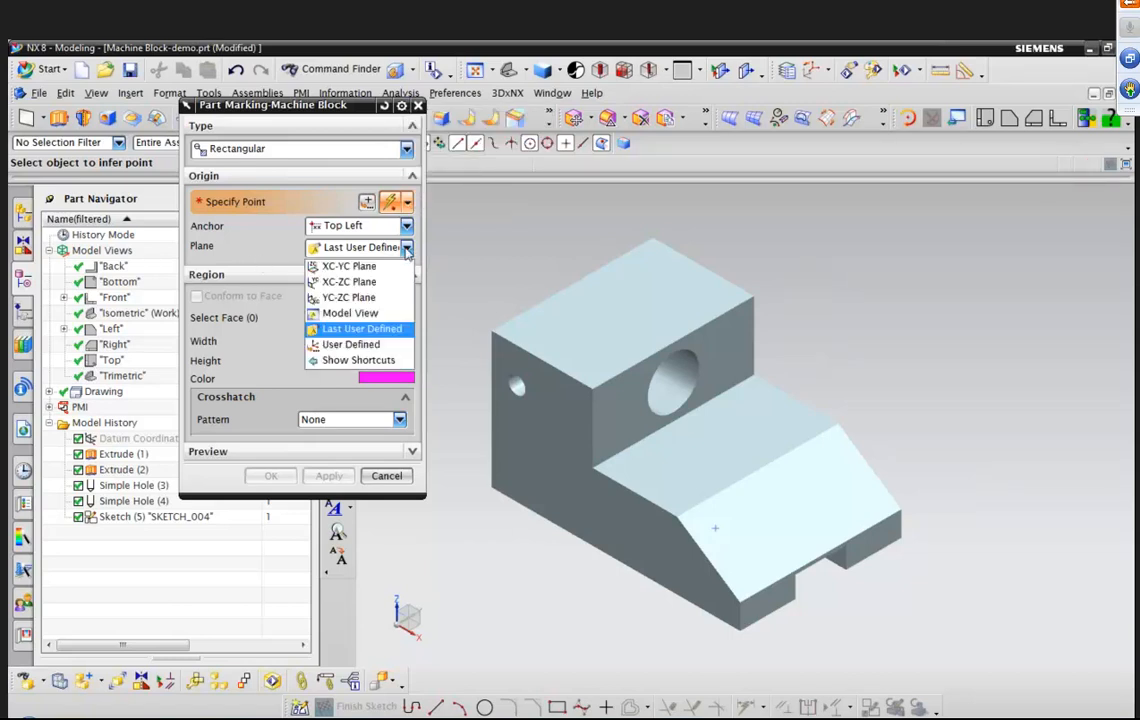
pyautogui.click(352, 344)
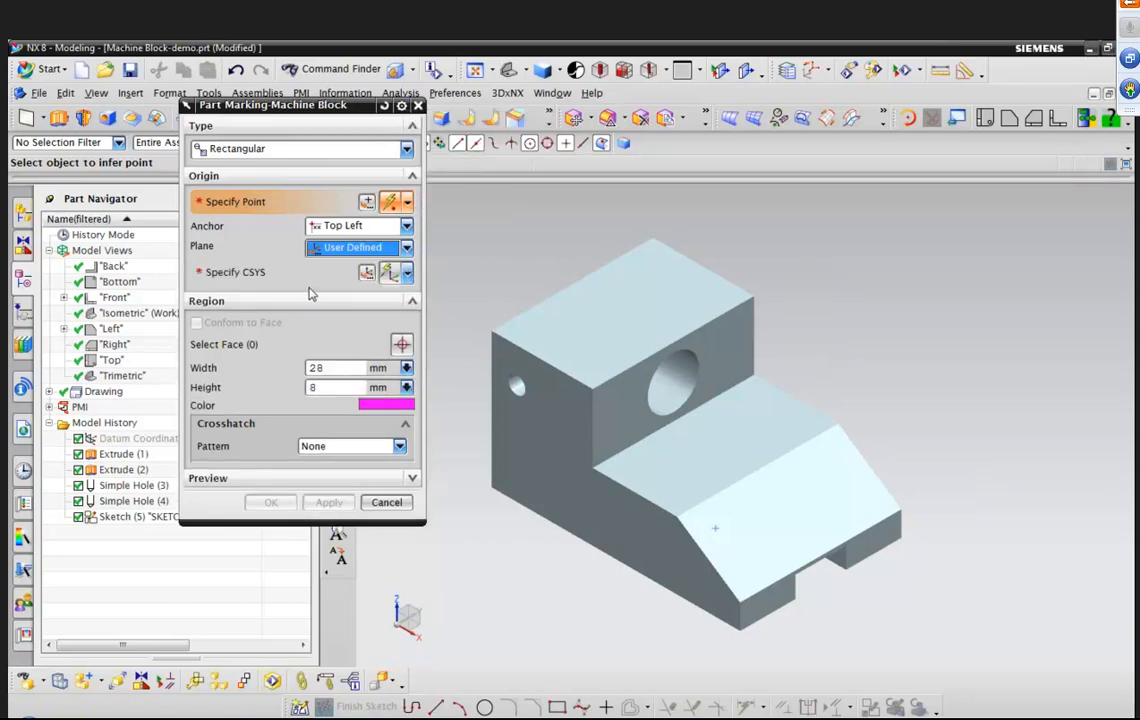
pyautogui.click(407, 274)
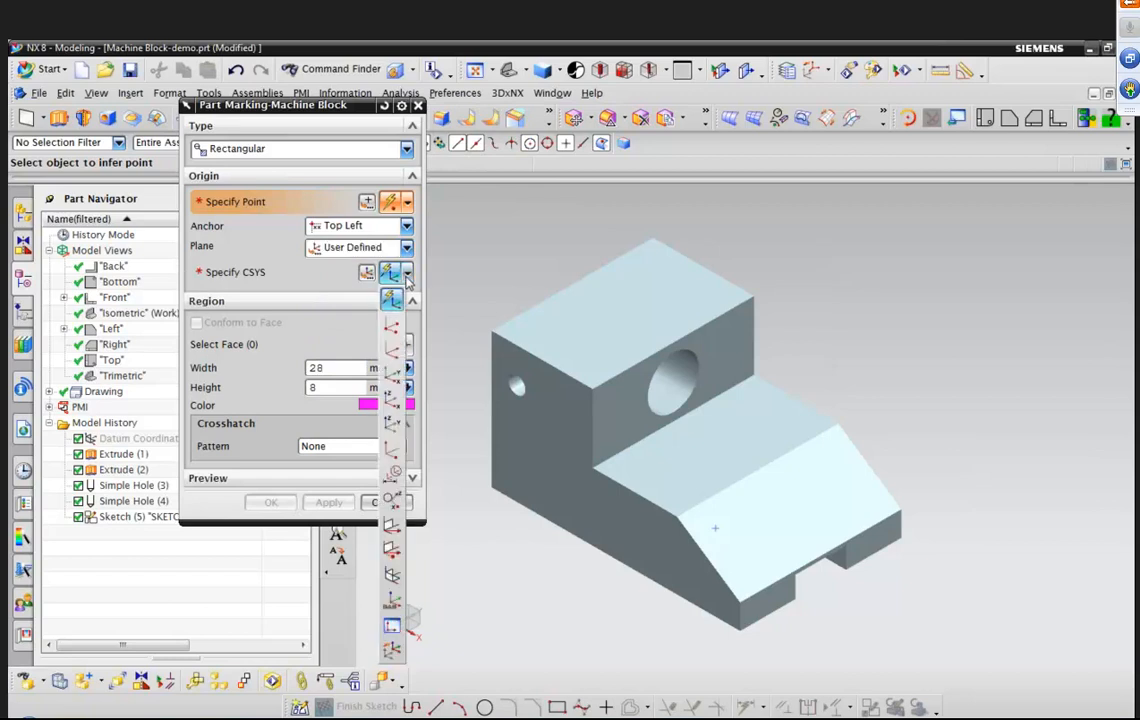
pyautogui.click(392, 352)
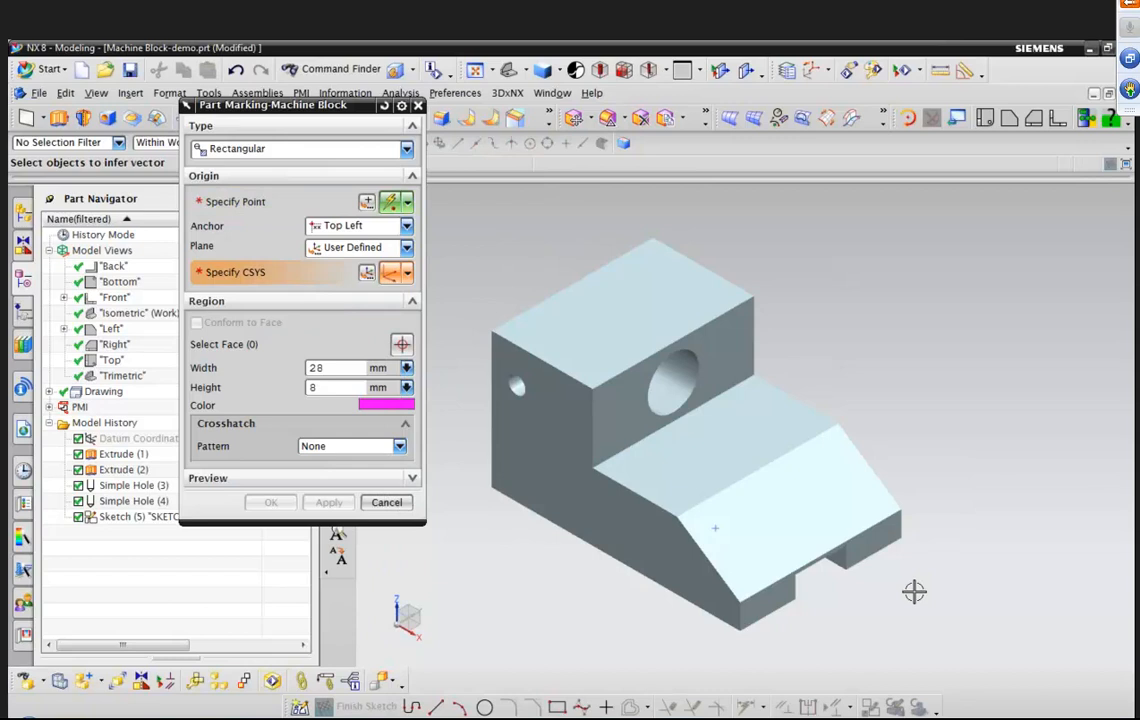
# Orient the CSYS along the sloped face's lower edge and anchor the region at the sketch point.
pyautogui.click(891, 515)
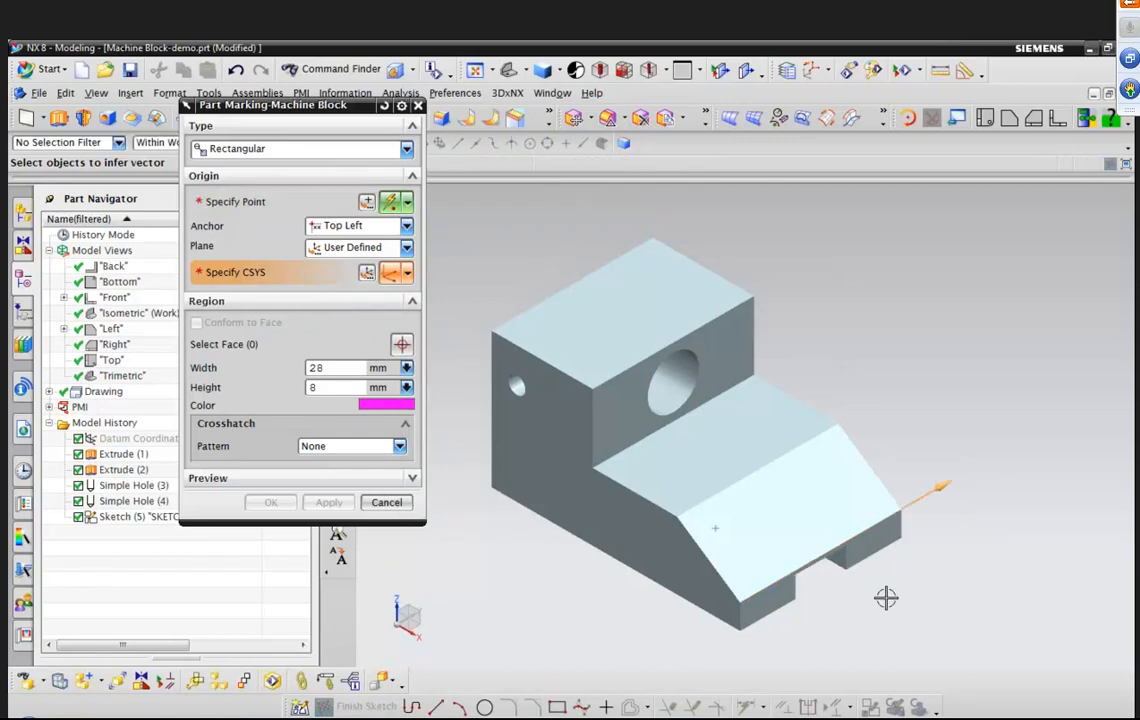
pyautogui.click(682, 529)
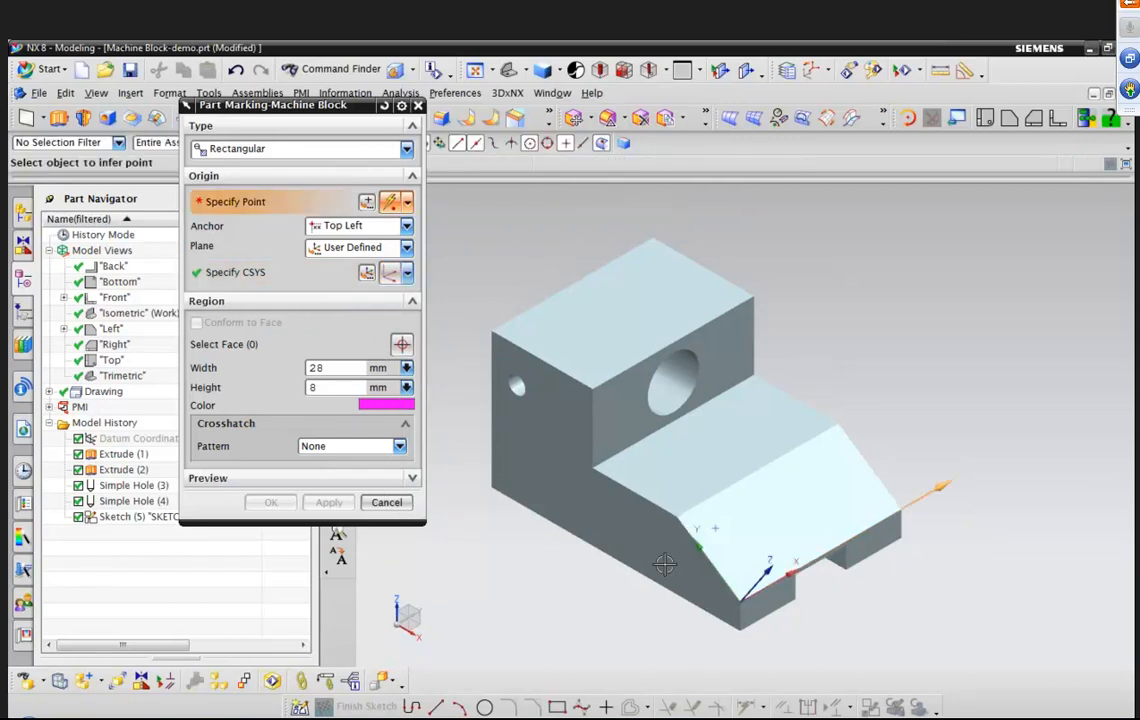
pyautogui.click(714, 527)
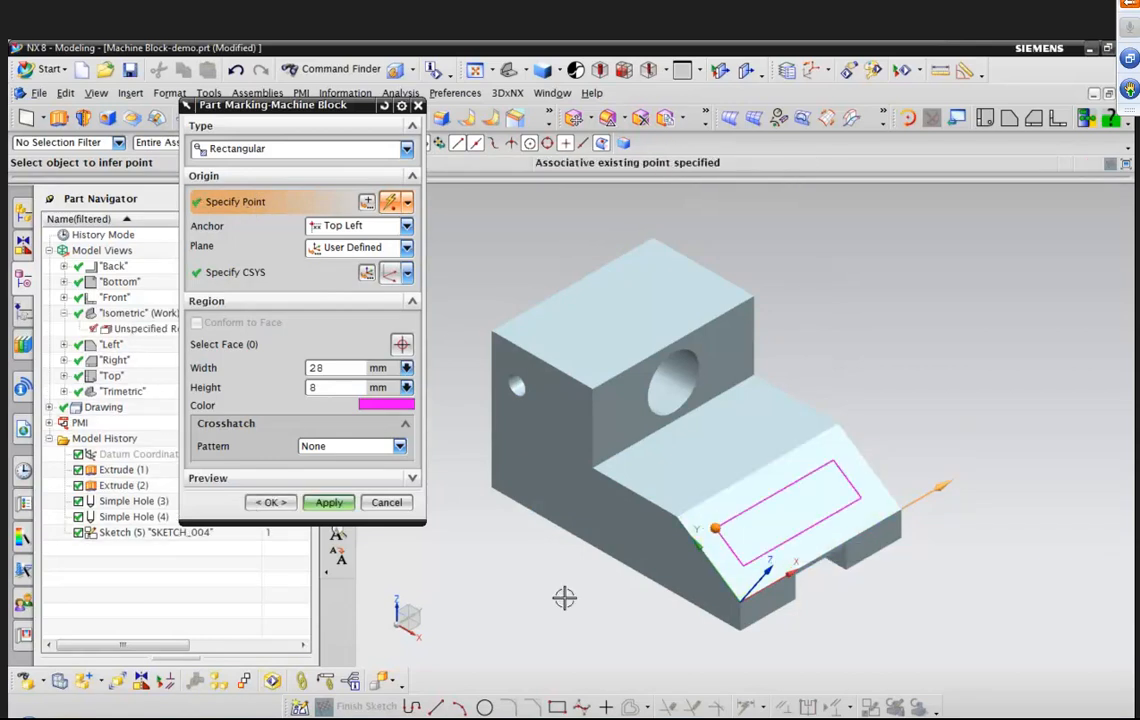
pyautogui.moveTo(514, 529)
pyautogui.mouseDown(button='middle')
pyautogui.moveTo(573, 505)
pyautogui.moveTo(529, 501)
pyautogui.moveTo(540, 529)
pyautogui.moveTo(520, 525)
pyautogui.mouseUp(button='middle')
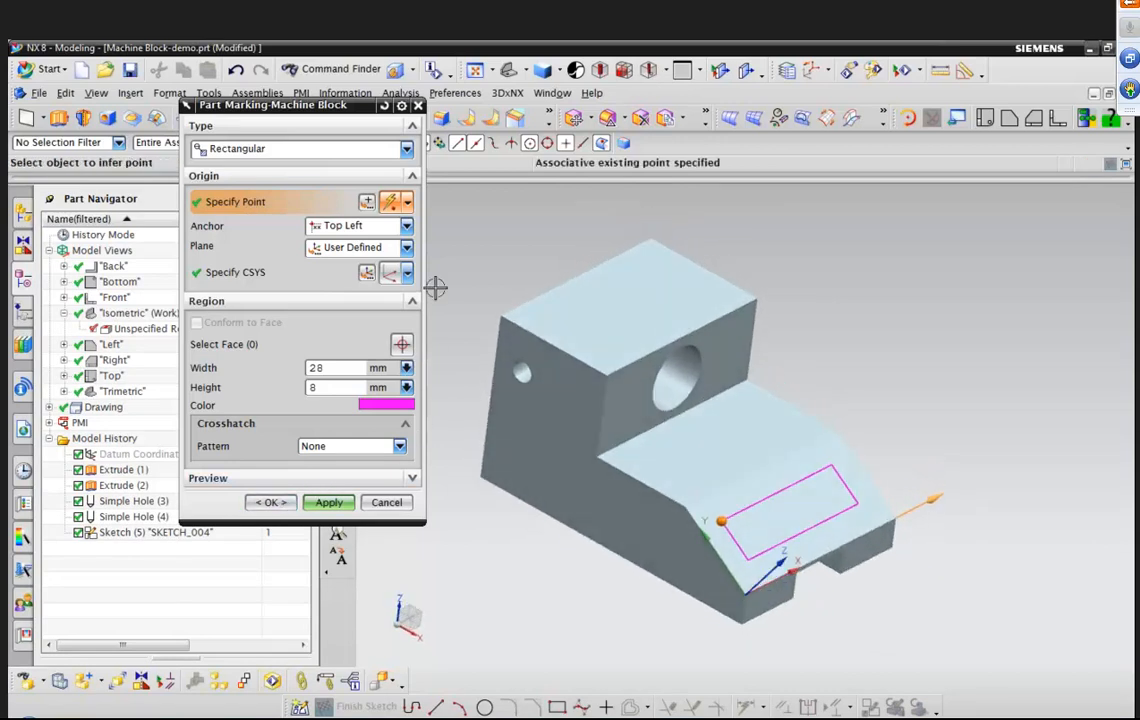
# Try a General Use crosshatch on the region, then create the region without crosshatch.
pyautogui.click(407, 477)
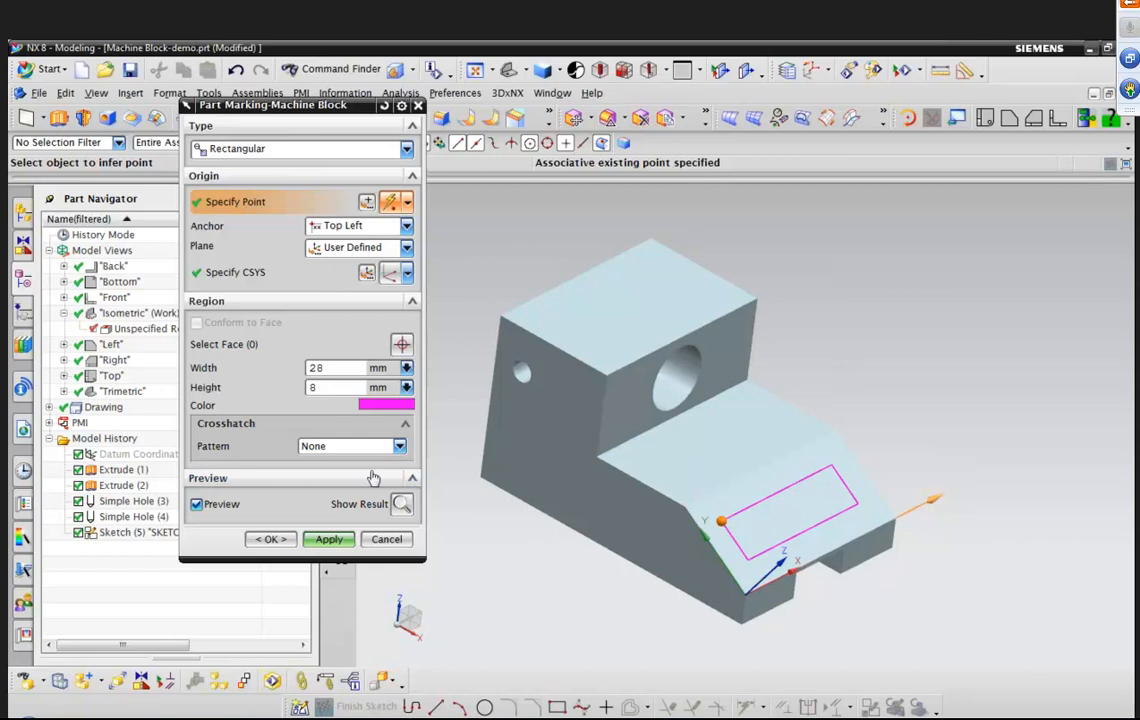
pyautogui.click(400, 446)
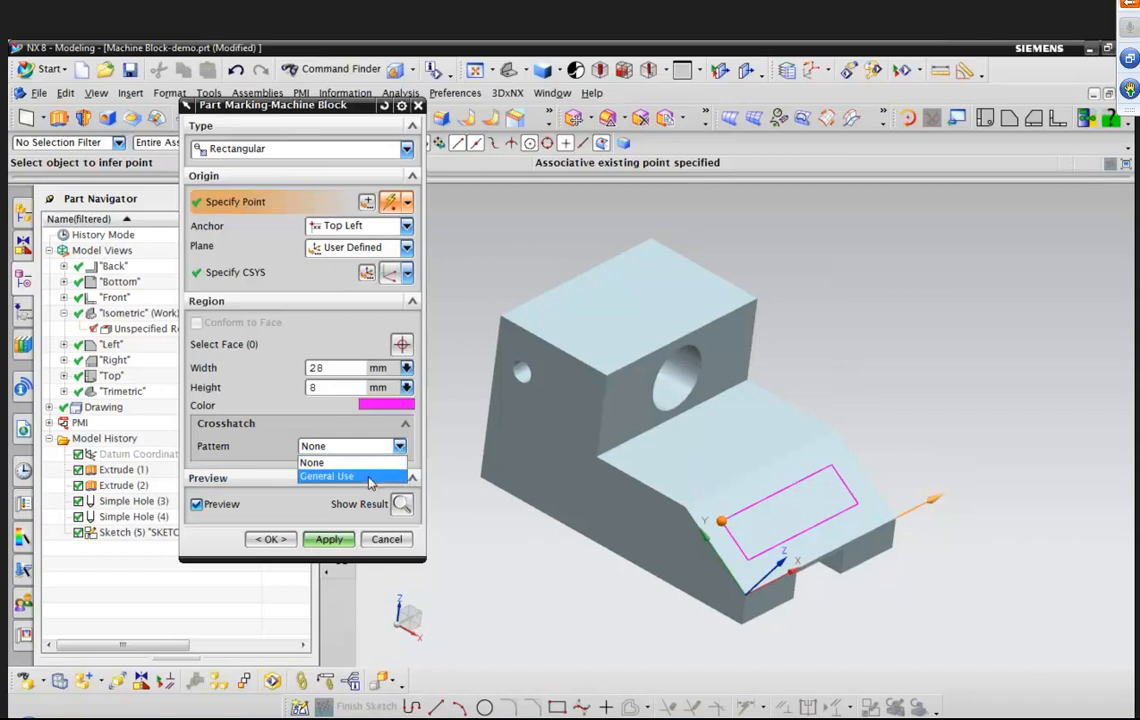
pyautogui.click(372, 476)
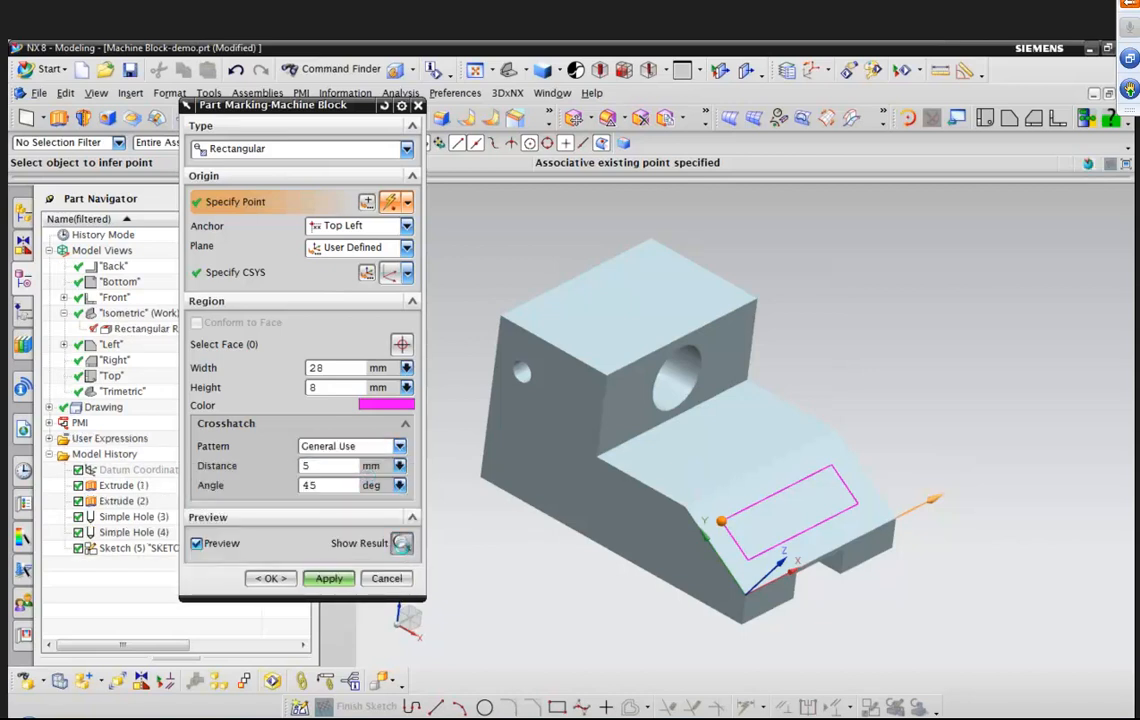
pyautogui.click(401, 544)
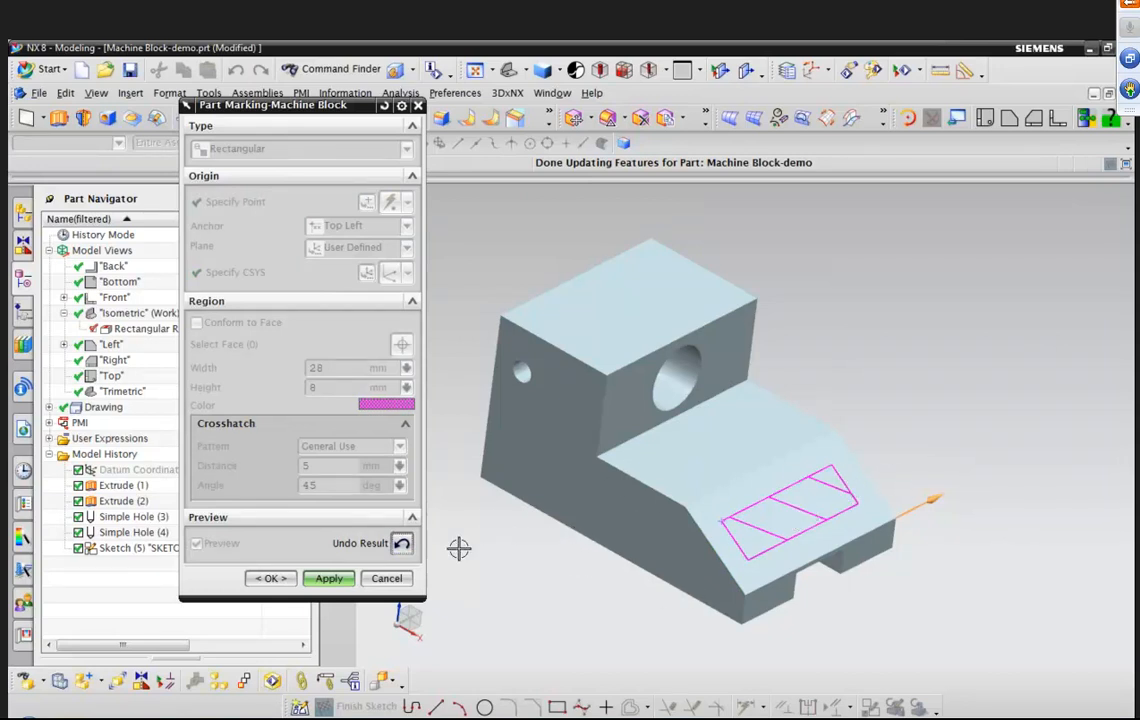
pyautogui.click(402, 544)
pyautogui.click(399, 447)
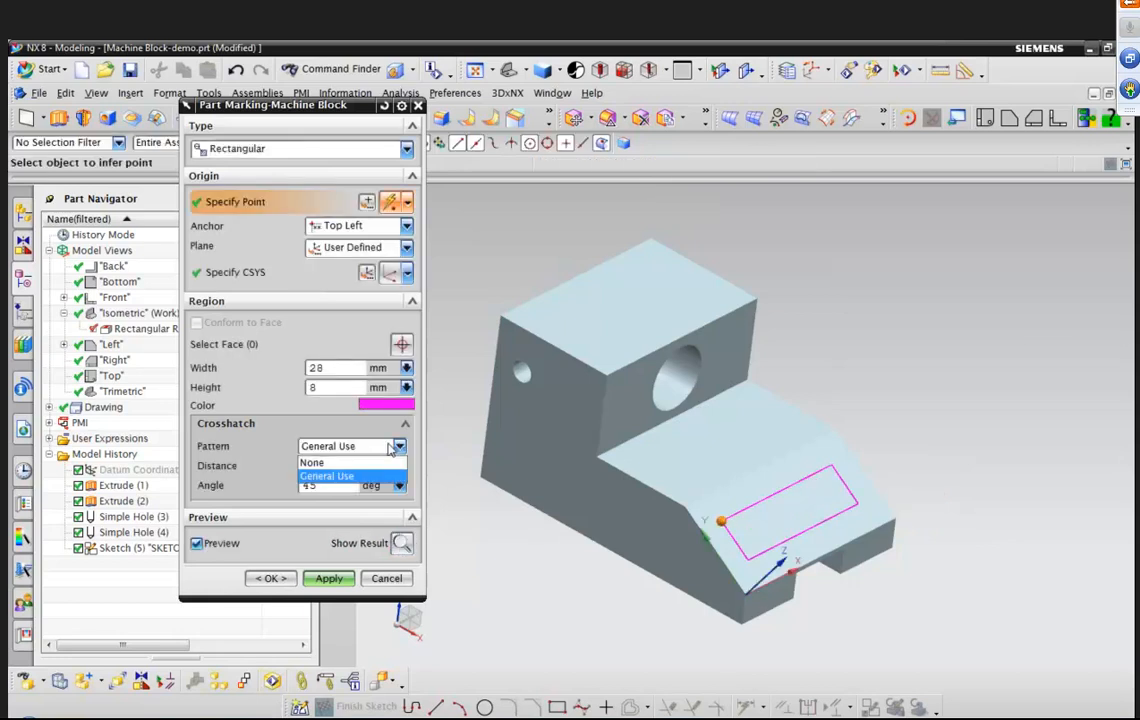
pyautogui.click(366, 459)
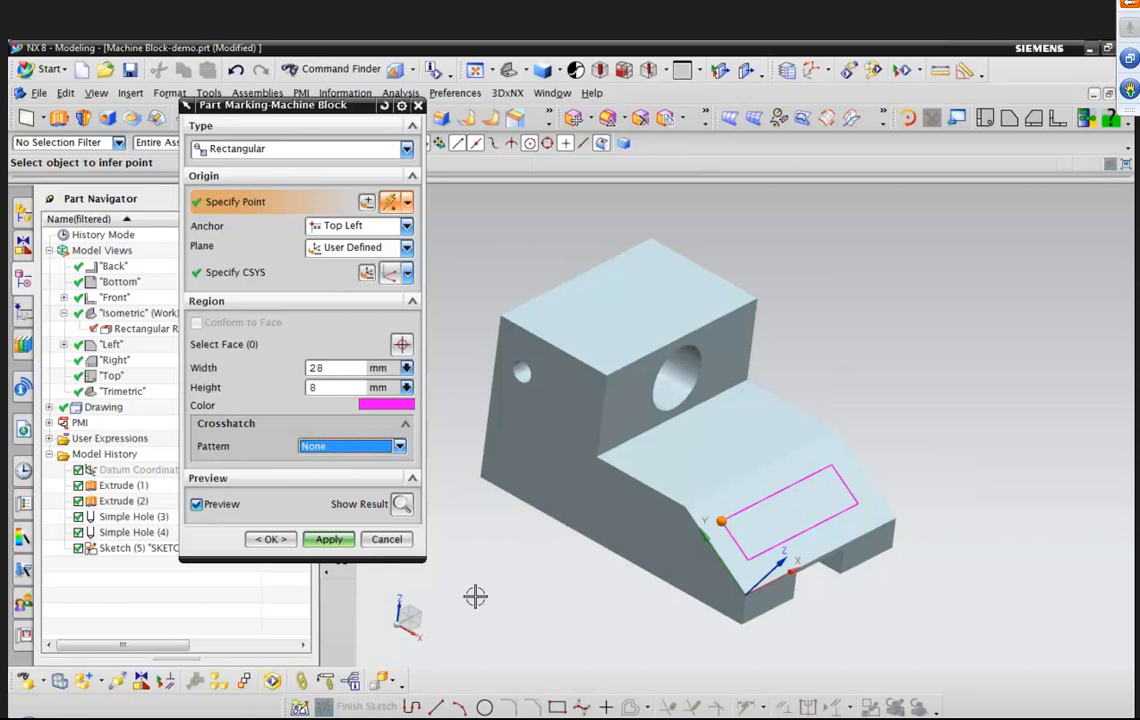
pyautogui.click(270, 539)
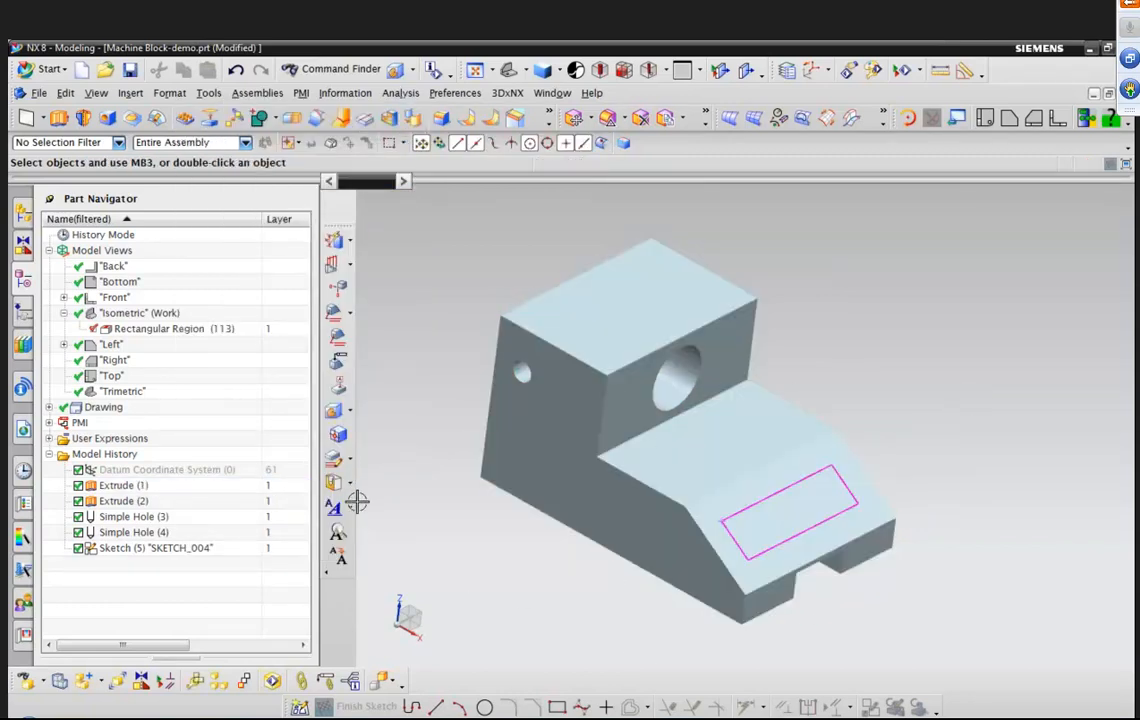
# Hide the SKETCH_004 sketch.
pyautogui.rightClick(200, 548)
pyautogui.click(240, 113)
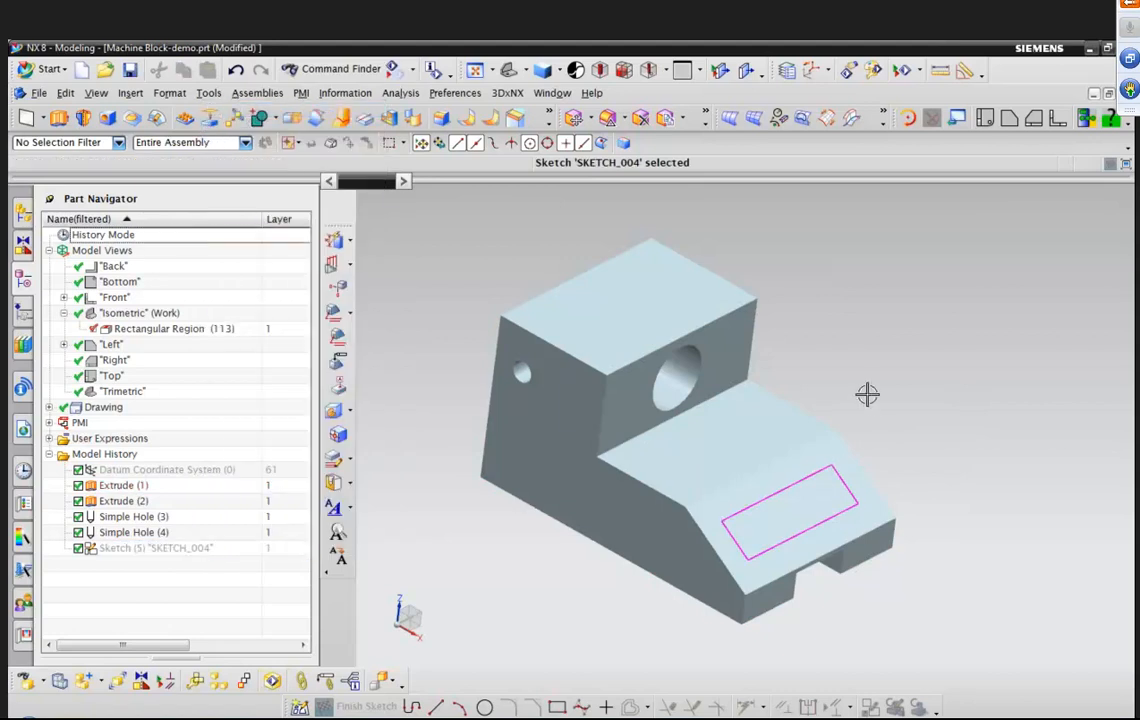
pyautogui.moveTo(891, 397)
pyautogui.mouseDown(button='middle')
pyautogui.moveTo(820, 323)
pyautogui.moveTo(445, 197)
pyautogui.moveTo(438, 206)
pyautogui.mouseUp(button='middle')
pyautogui.moveTo(590, 248); pyautogui.dragTo(507, 250, button='middle')
pyautogui.rightClick(507, 250)
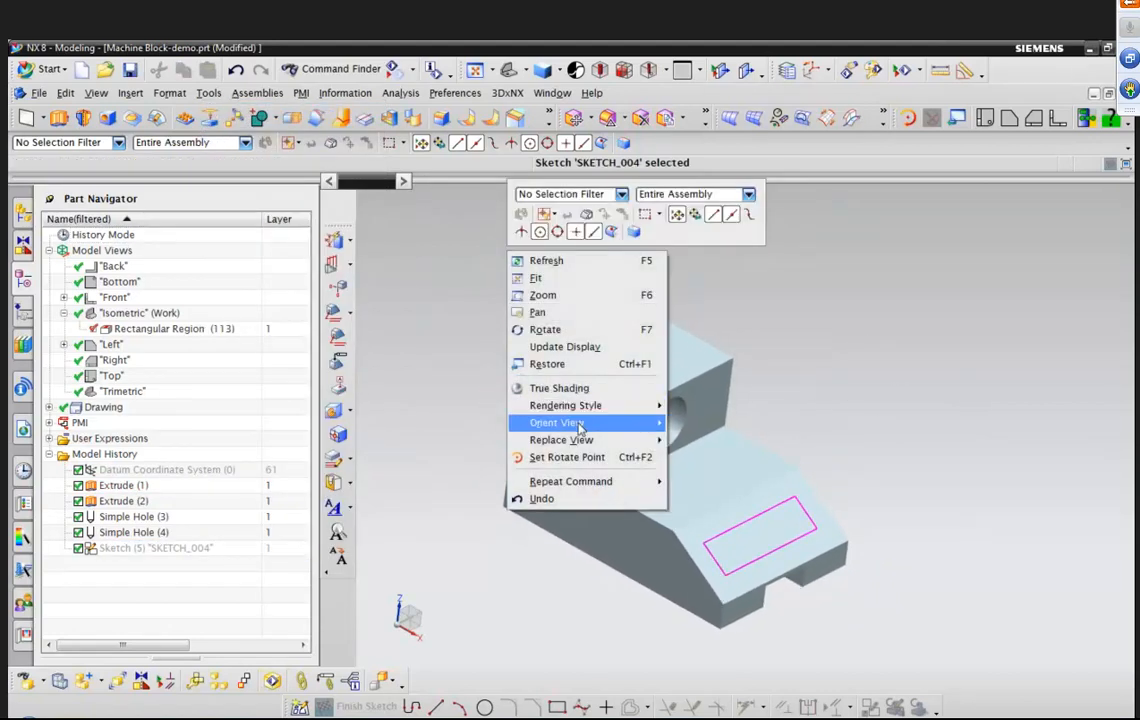
pyautogui.moveTo(577, 422)
pyautogui.click(727, 452)
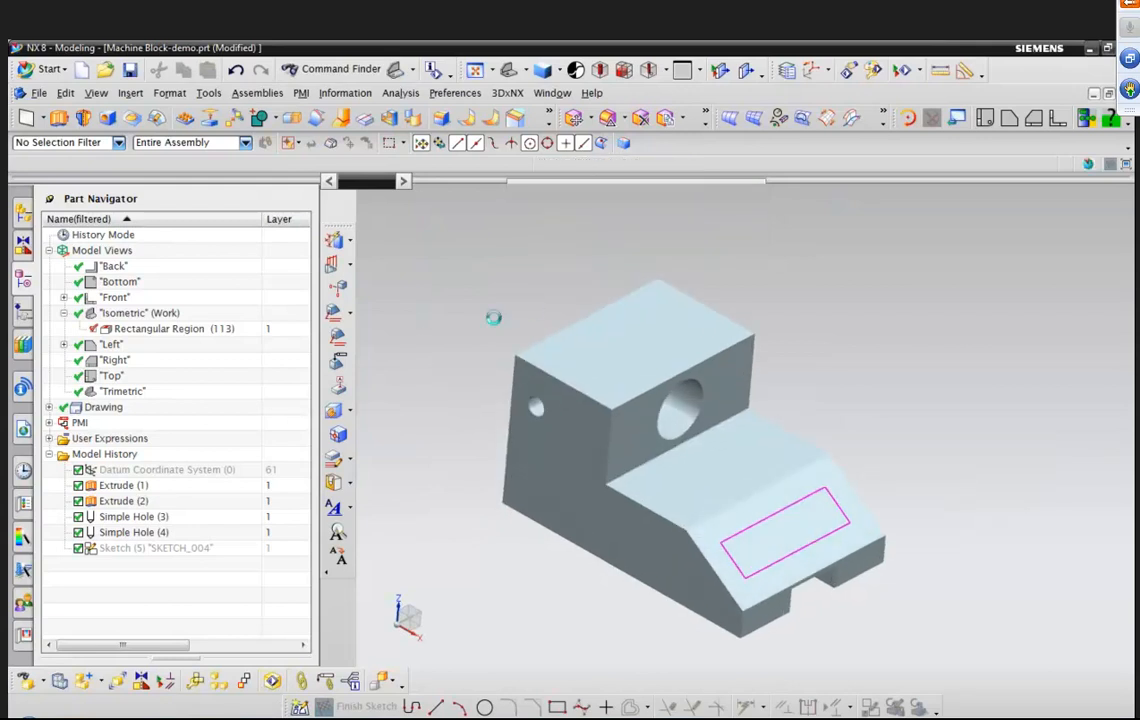
# Start a PMI note and enter the text "MARK PART NUMBER, BATCH NUMBER AND REVISION IN DESIGNATED AREA".
pyautogui.click(301, 92)
pyautogui.click(300, 124)
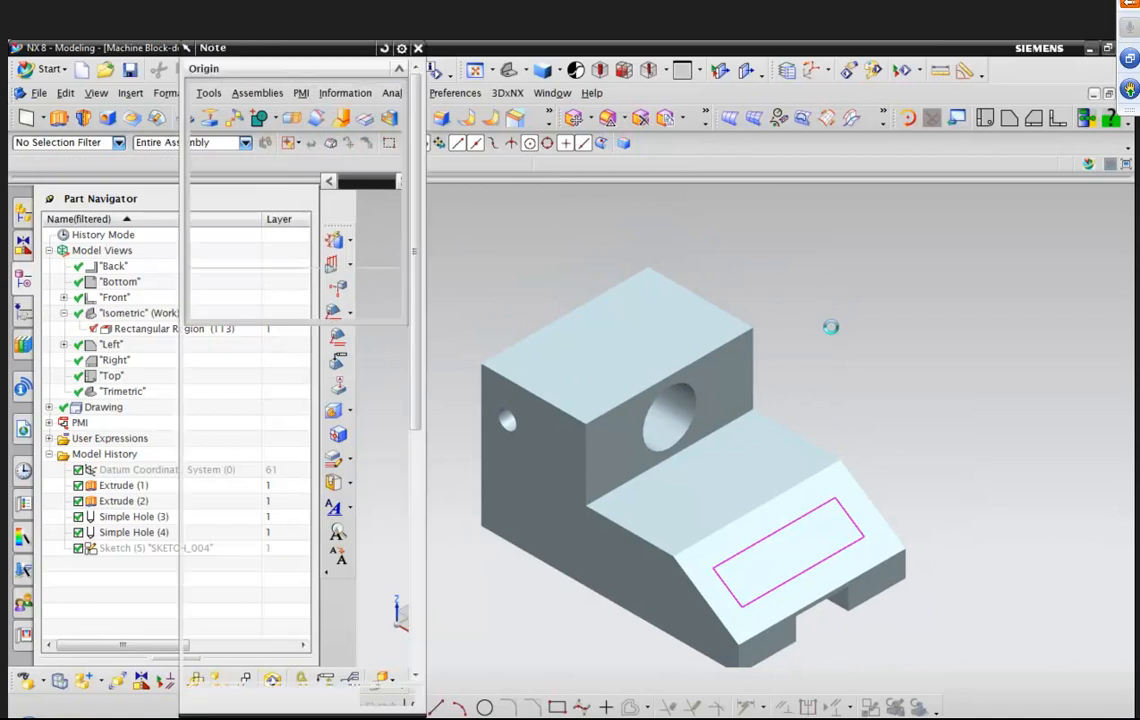
pyautogui.scroll(-2, 816, 323)
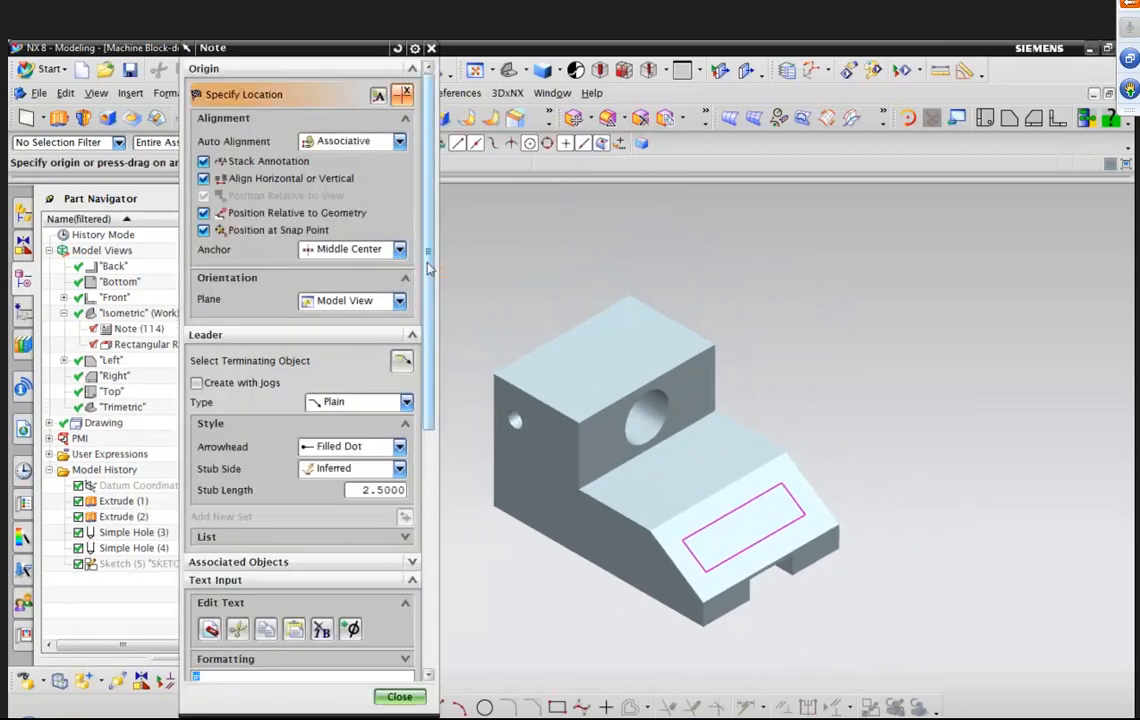
pyautogui.scroll(-5, 336, 411)
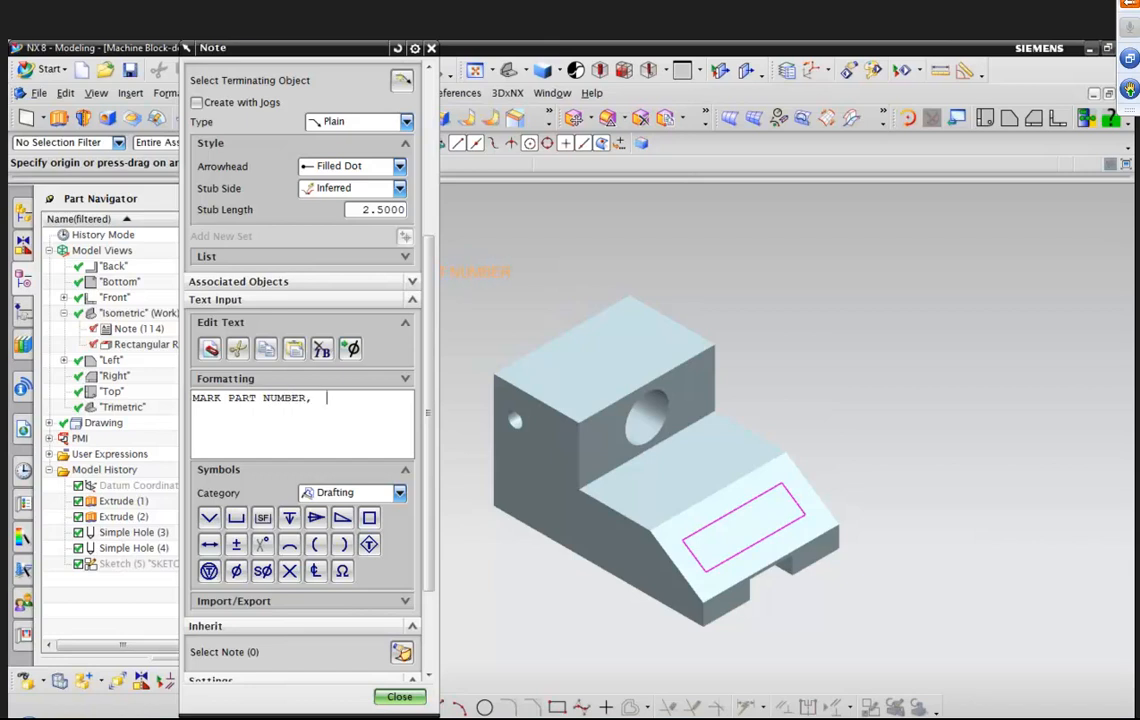
pyautogui.write('BER AND')
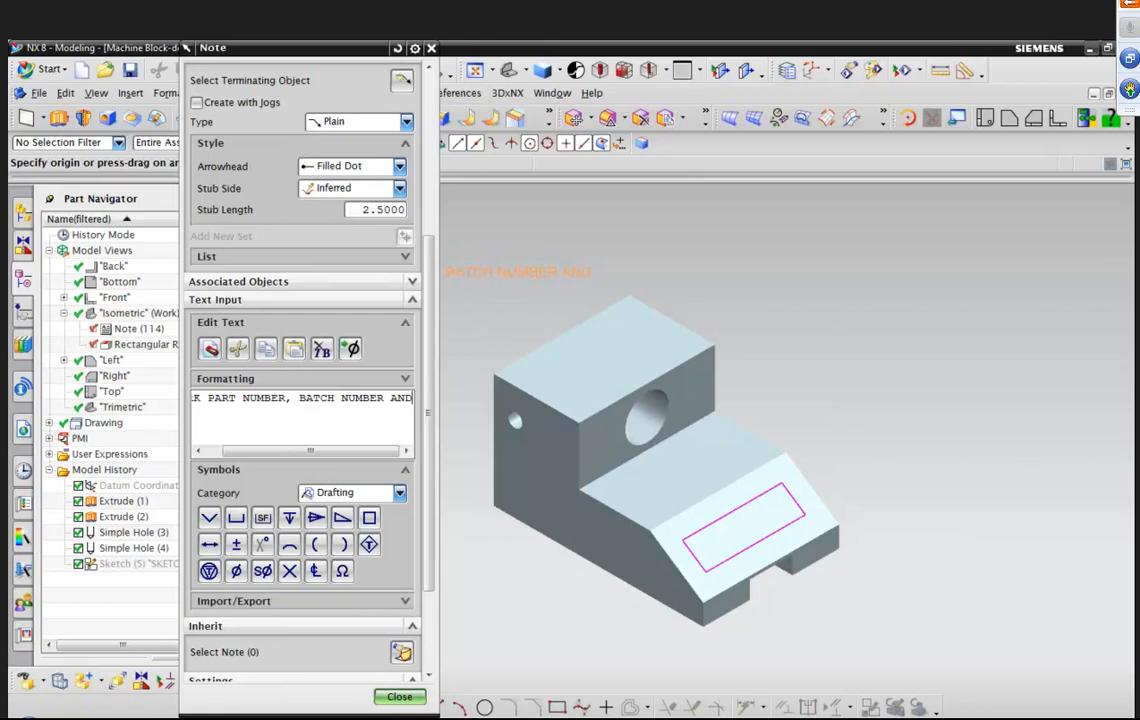
pyautogui.press('BackSpace')
pyautogui.press('BackSpace')
pyautogui.press('BackSpace')
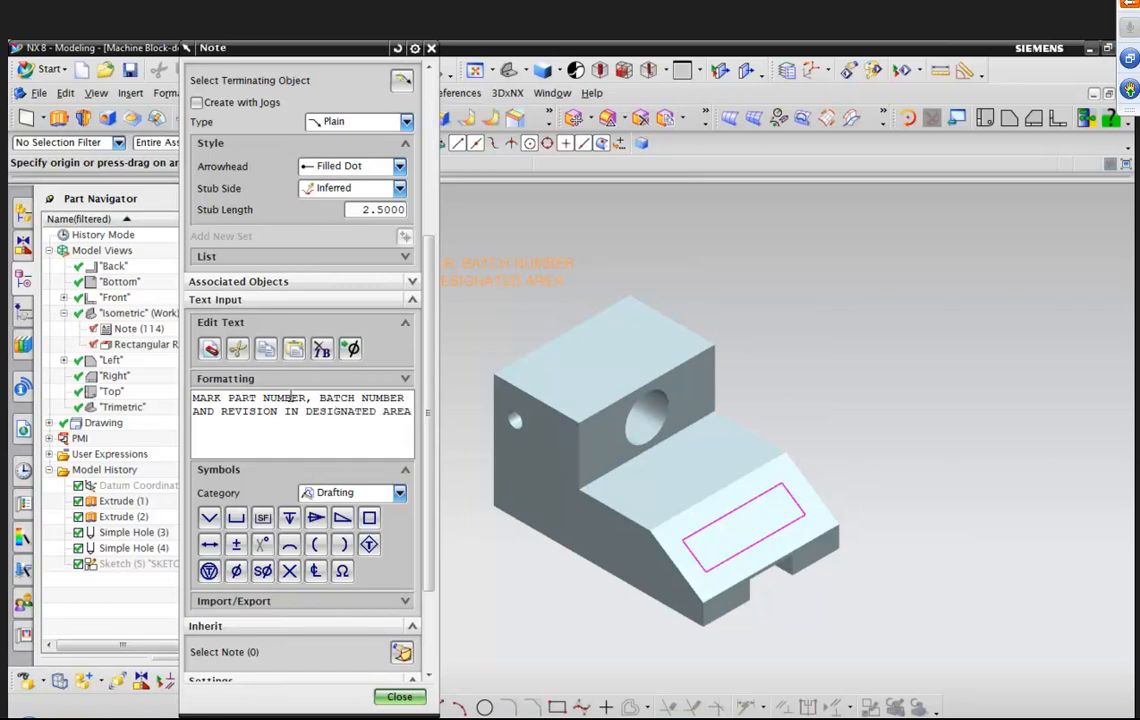
# Give the note a Filled Arrow leader attached to the marking region's edge midpoint, and place the text beside the sloped face.
pyautogui.click(398, 167)
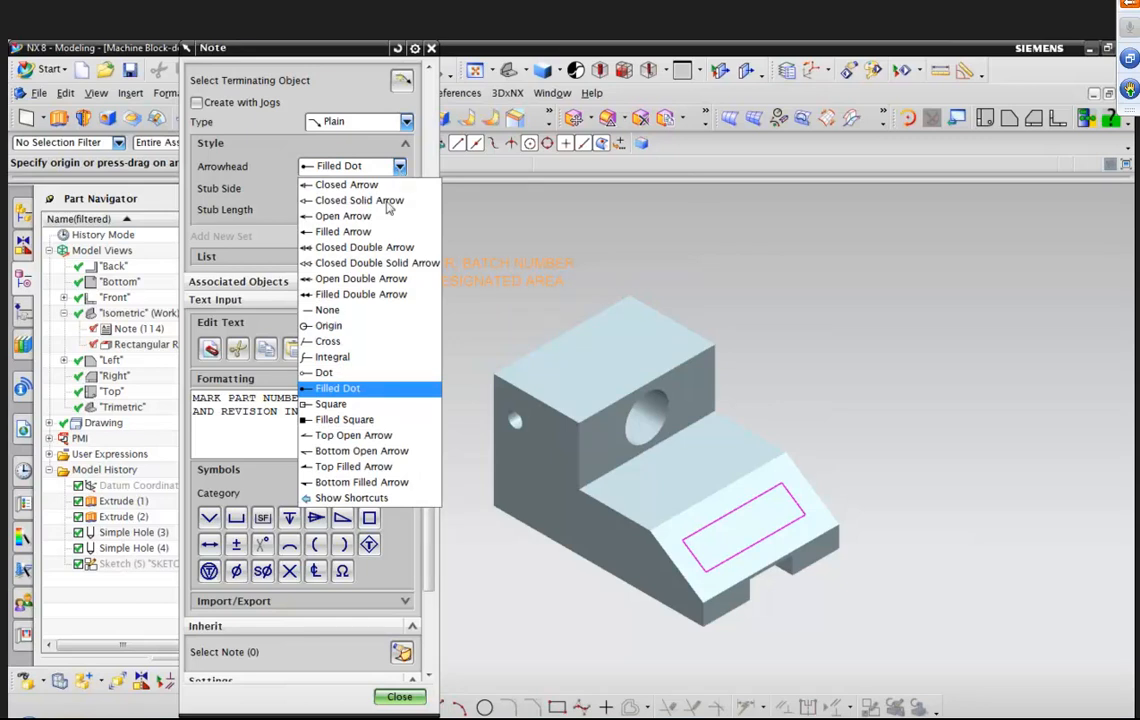
pyautogui.click(380, 232)
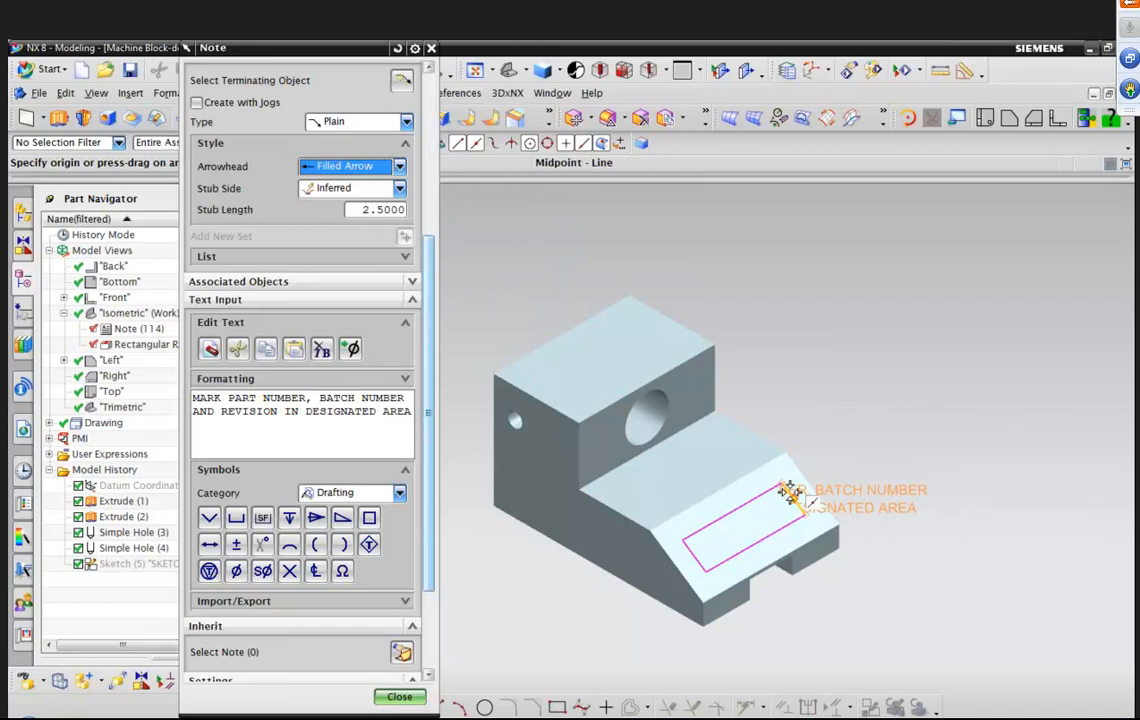
pyautogui.click(789, 490)
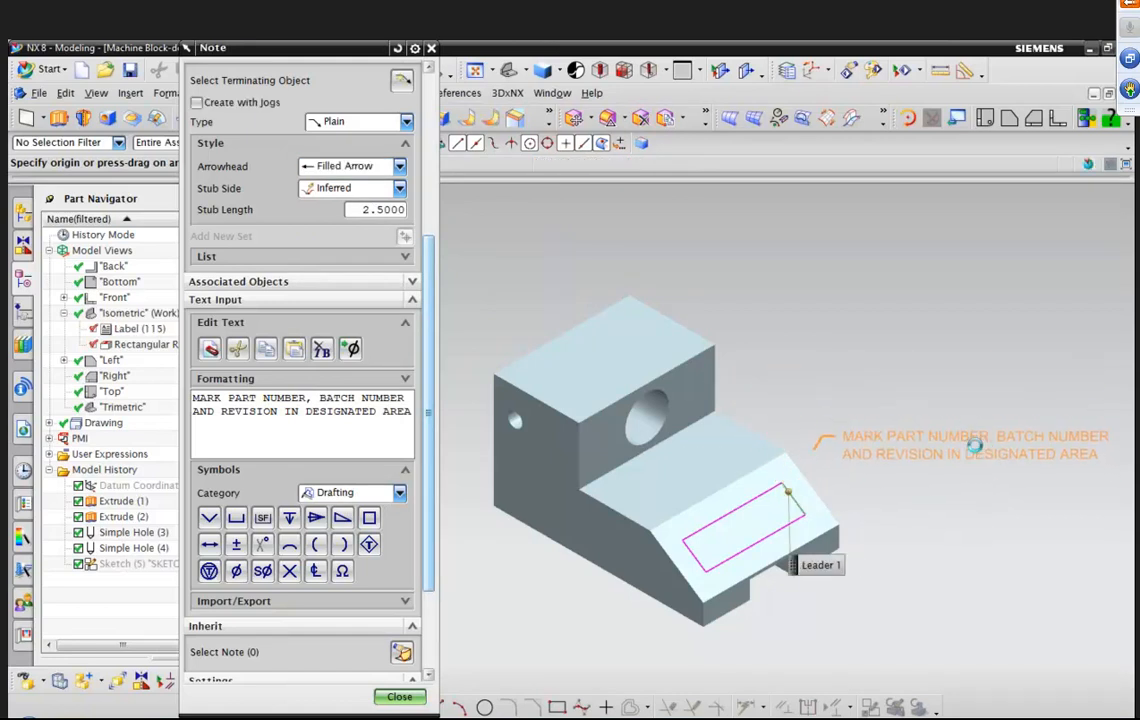
pyautogui.click(975, 445)
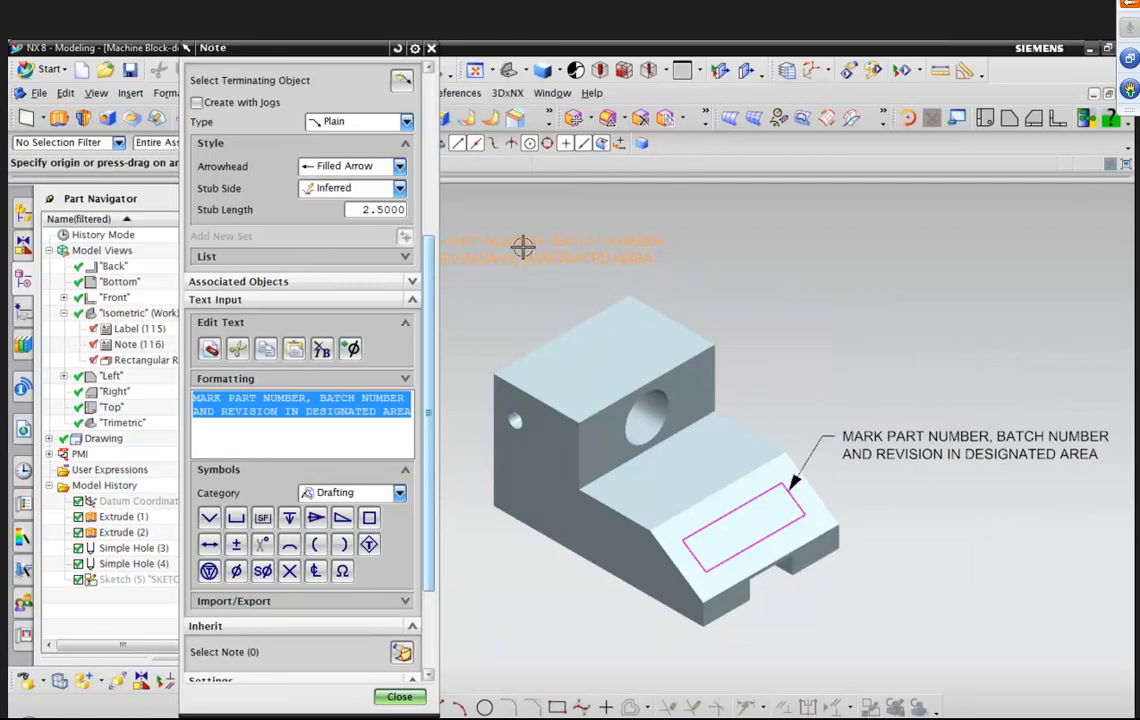
pyautogui.hotkey('ctrl', 'f')
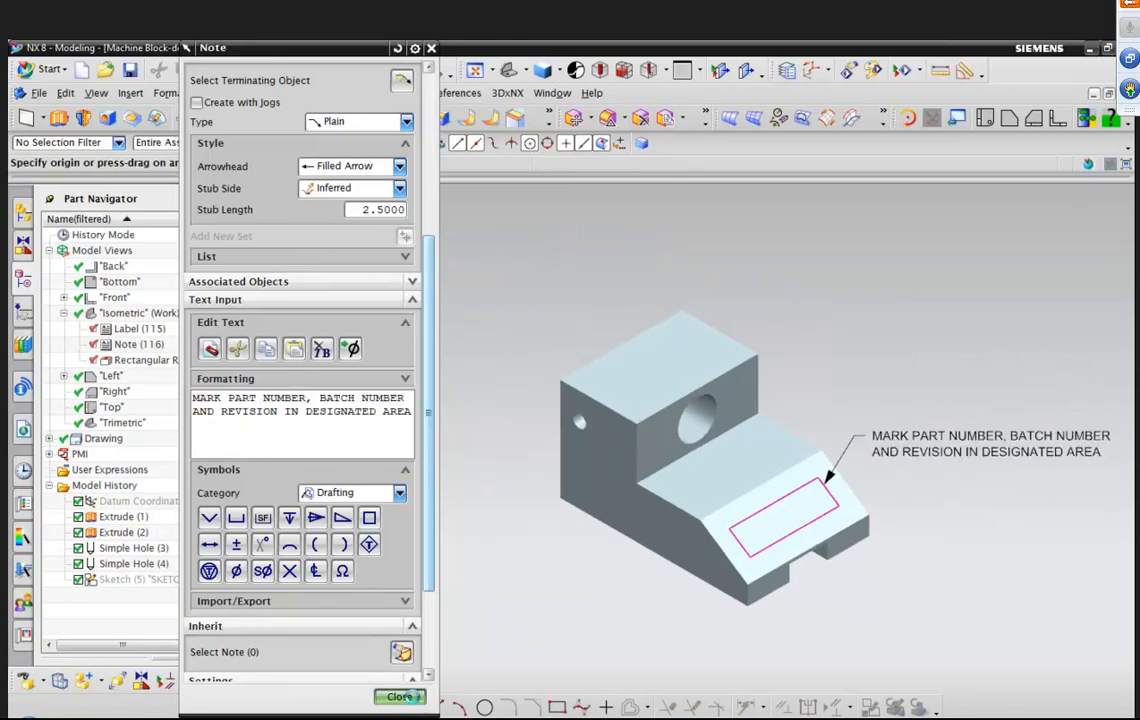
pyautogui.click(399, 696)
# Save the part file.
pyautogui.rightClick(805, 288)
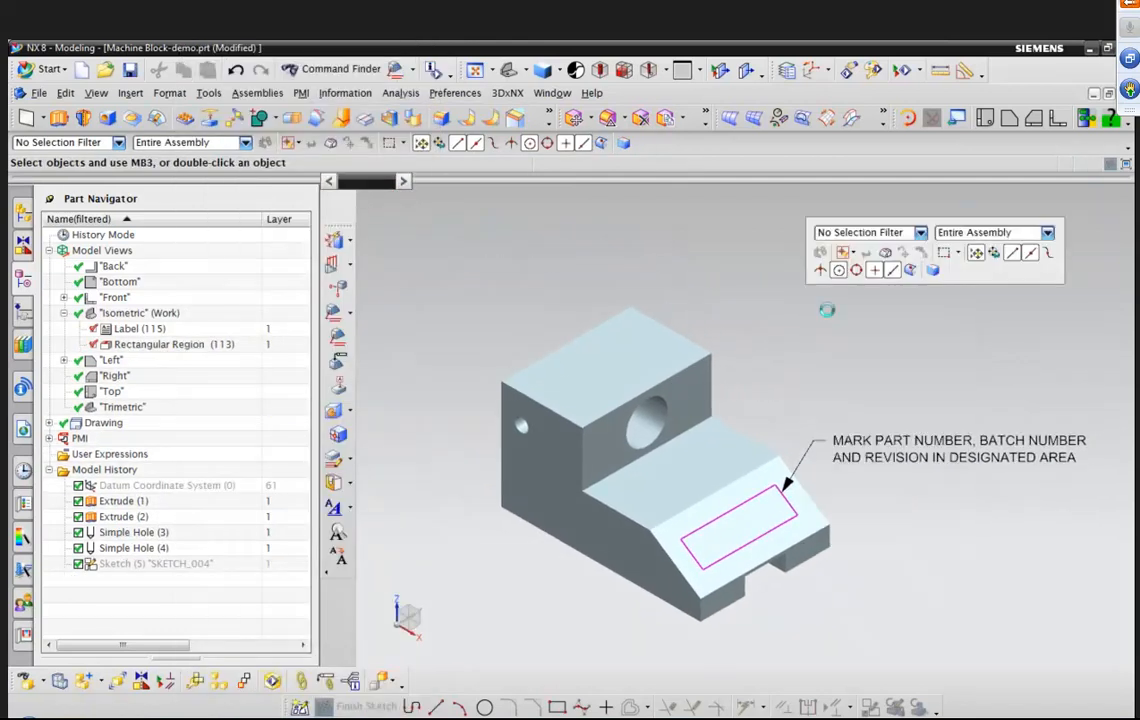
pyautogui.click(835, 316)
pyautogui.click(131, 70)
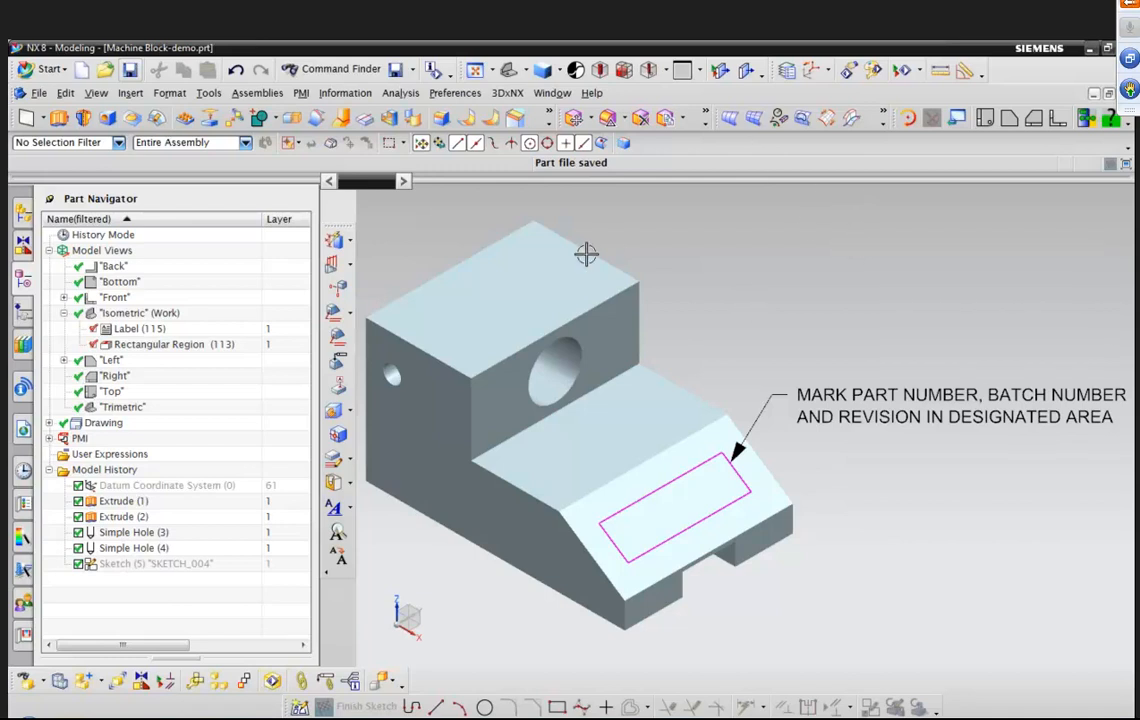
pyautogui.keyDown('shift'); pyautogui.moveTo(590, 397); pyautogui.dragTo(632, 398, button='middle'); pyautogui.keyUp('shift')
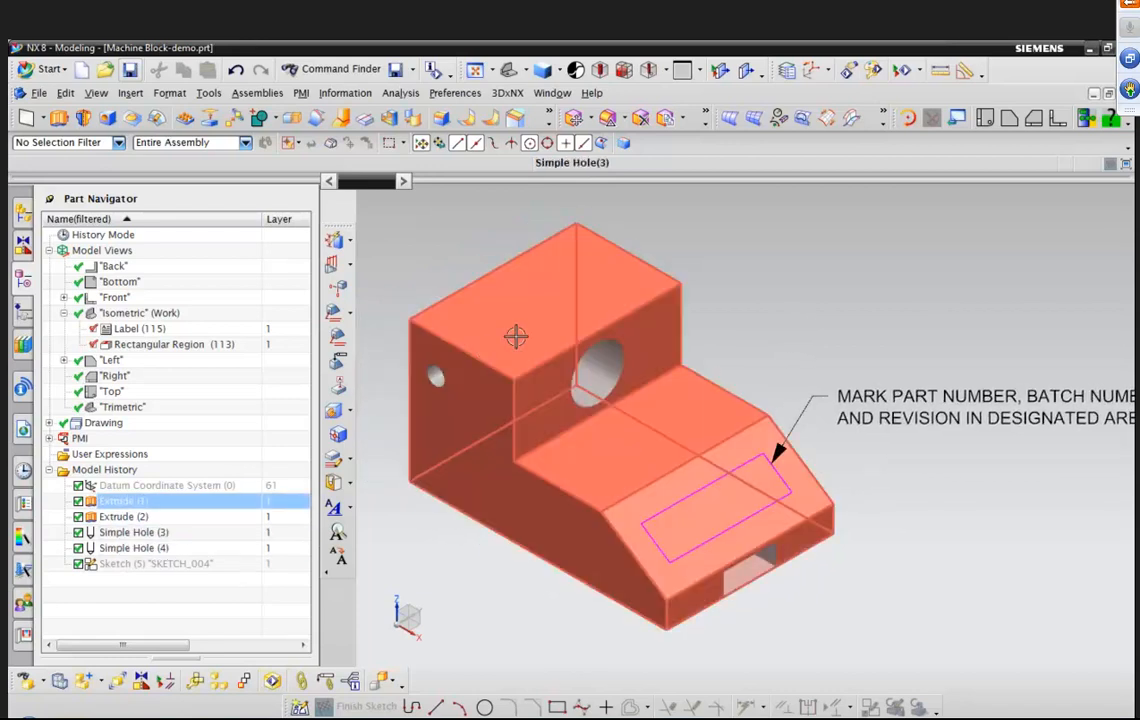
pyautogui.hotkey('ctrl', 's')
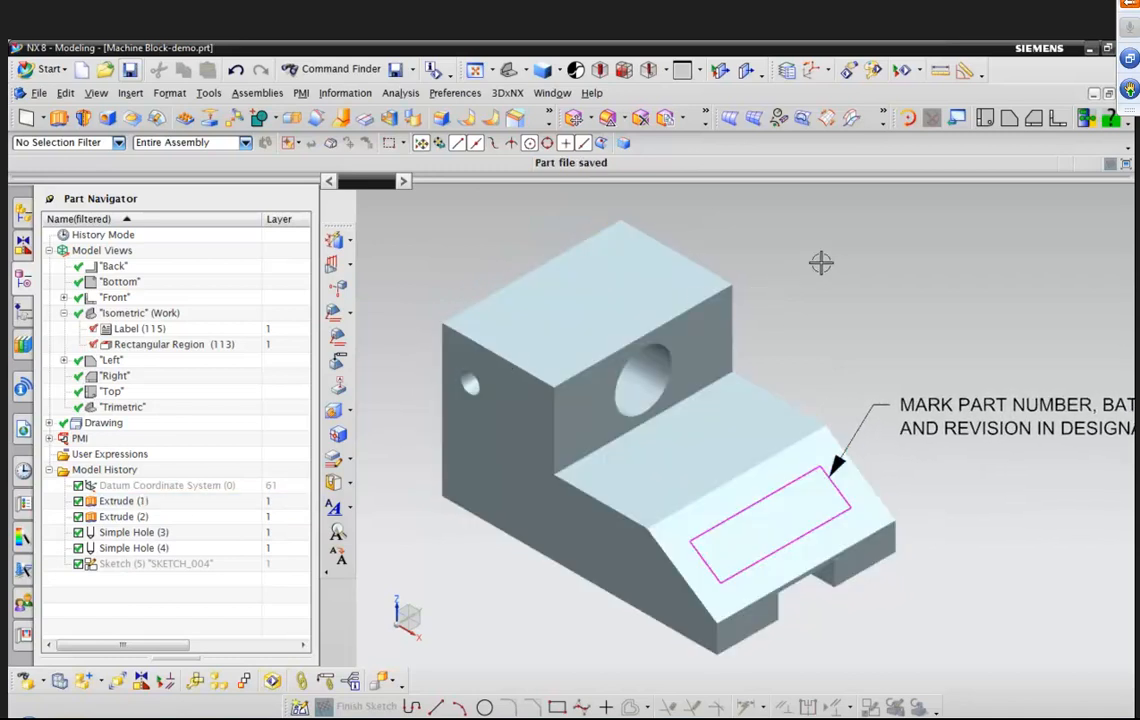
# Begin creating a PMI section view of the model.
pyautogui.scroll(-1, 820, 279)
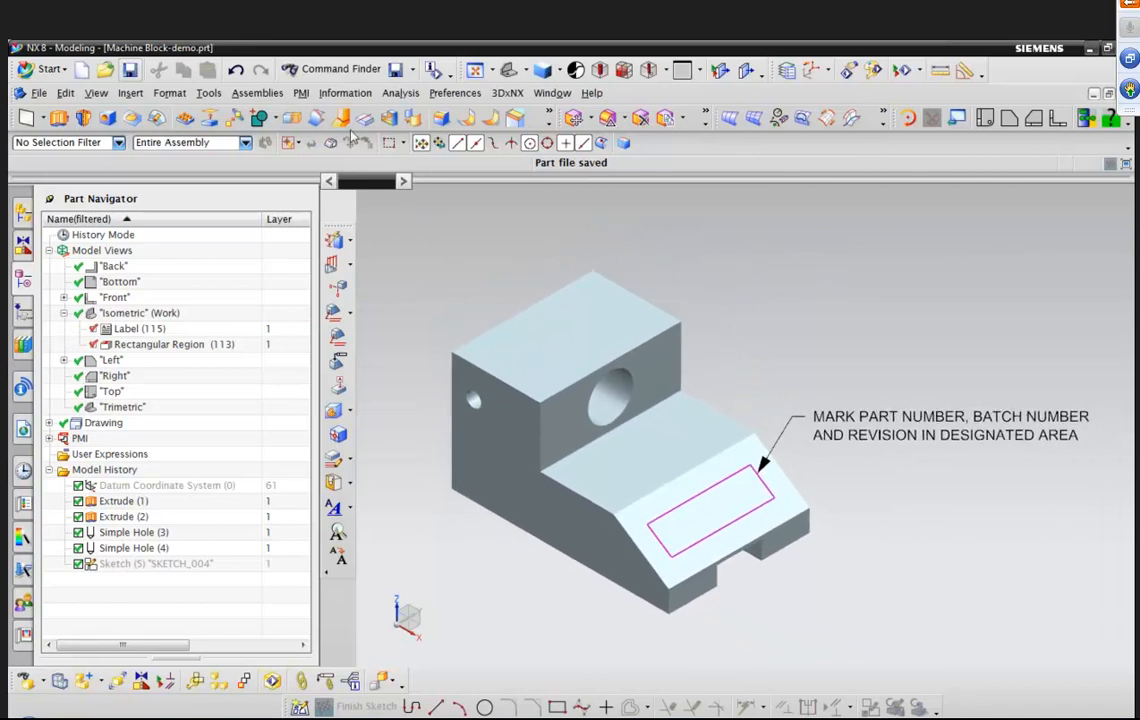
pyautogui.click(301, 92)
pyautogui.moveTo(350, 344)
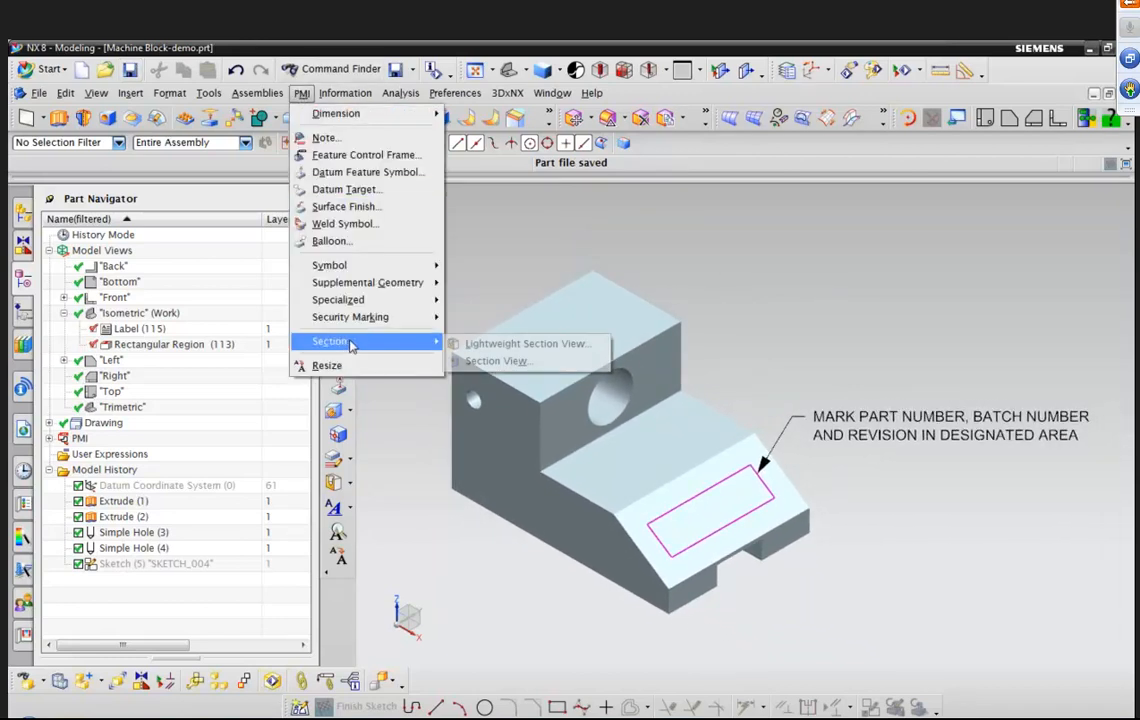
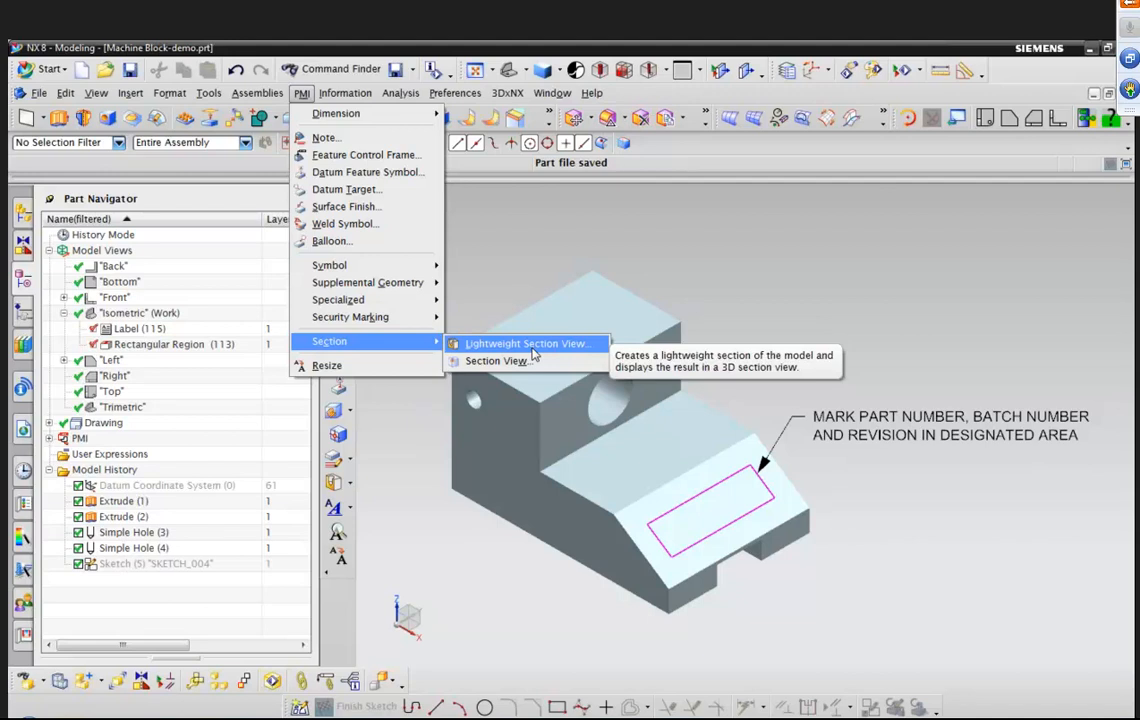
# Create a lightweight section view of the model with the section plane offset to 24.
pyautogui.click(528, 344)
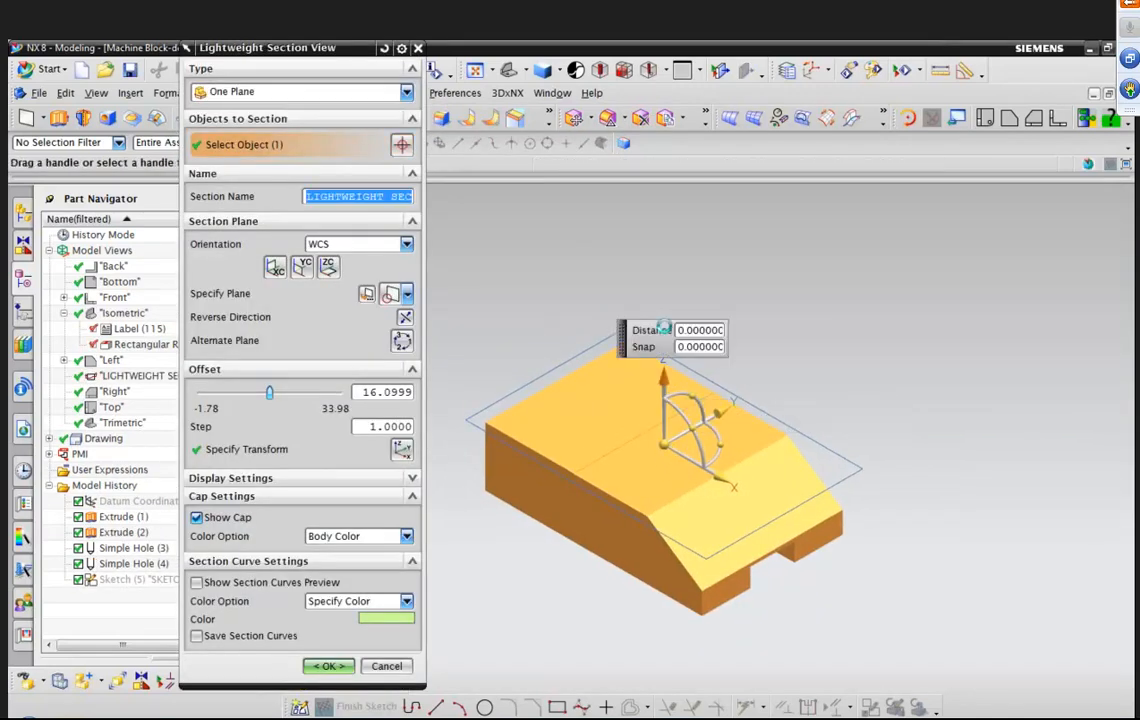
pyautogui.moveTo(664, 326); pyautogui.dragTo(657, 317)
pyautogui.click(509, 405)
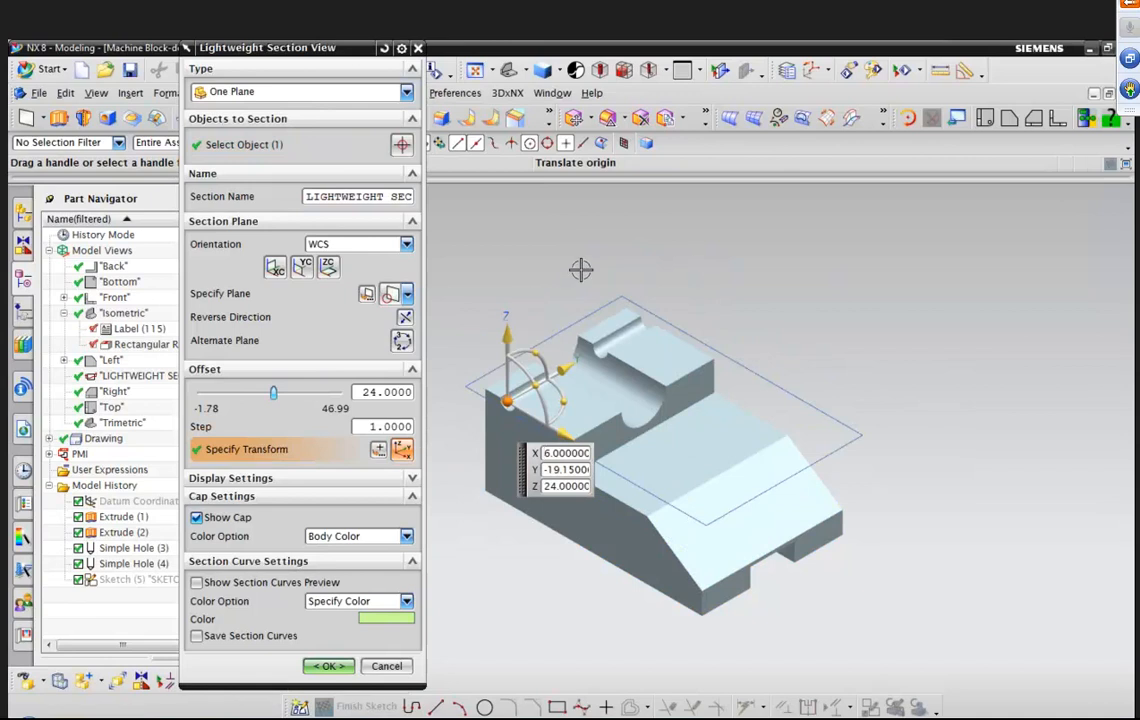
pyautogui.click(328, 665)
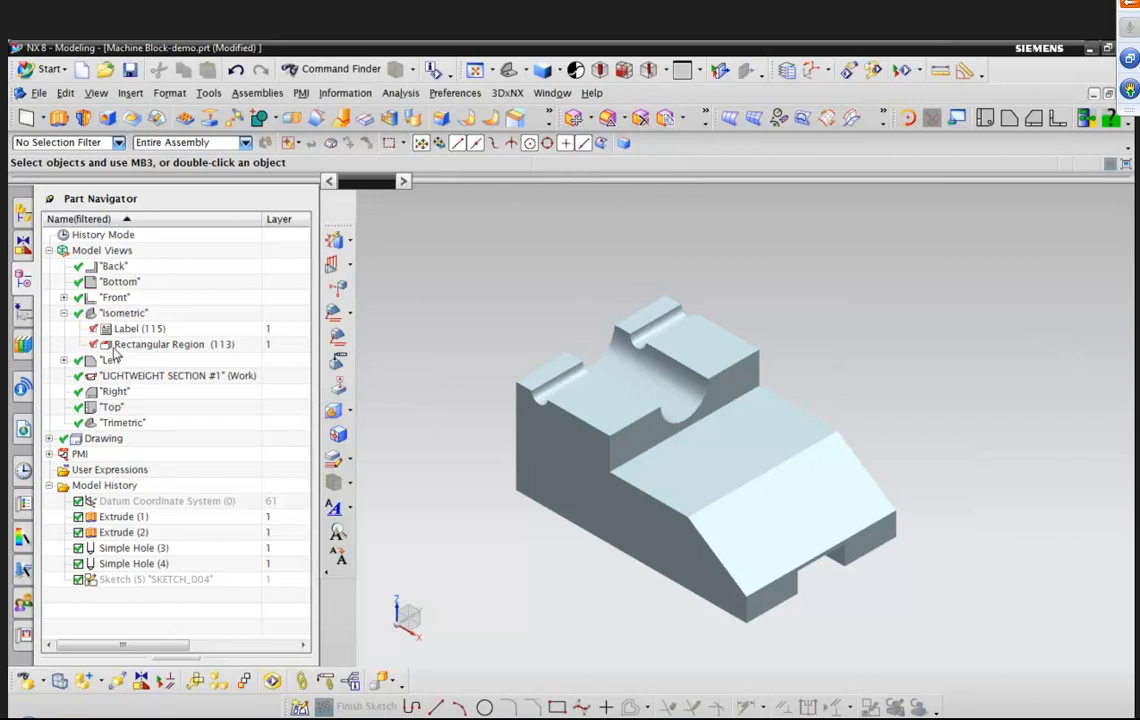
# Switch between the Isometric and lightweight section model views to compare which annotations each shows.
pyautogui.click(166, 377)
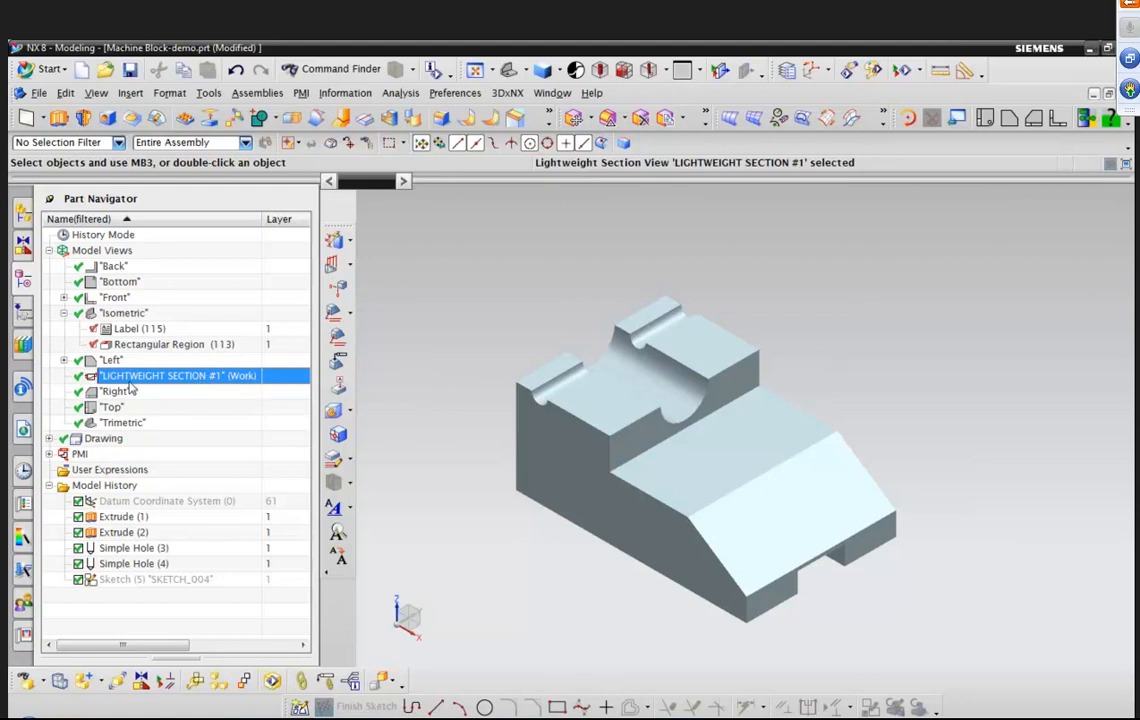
pyautogui.click(133, 330)
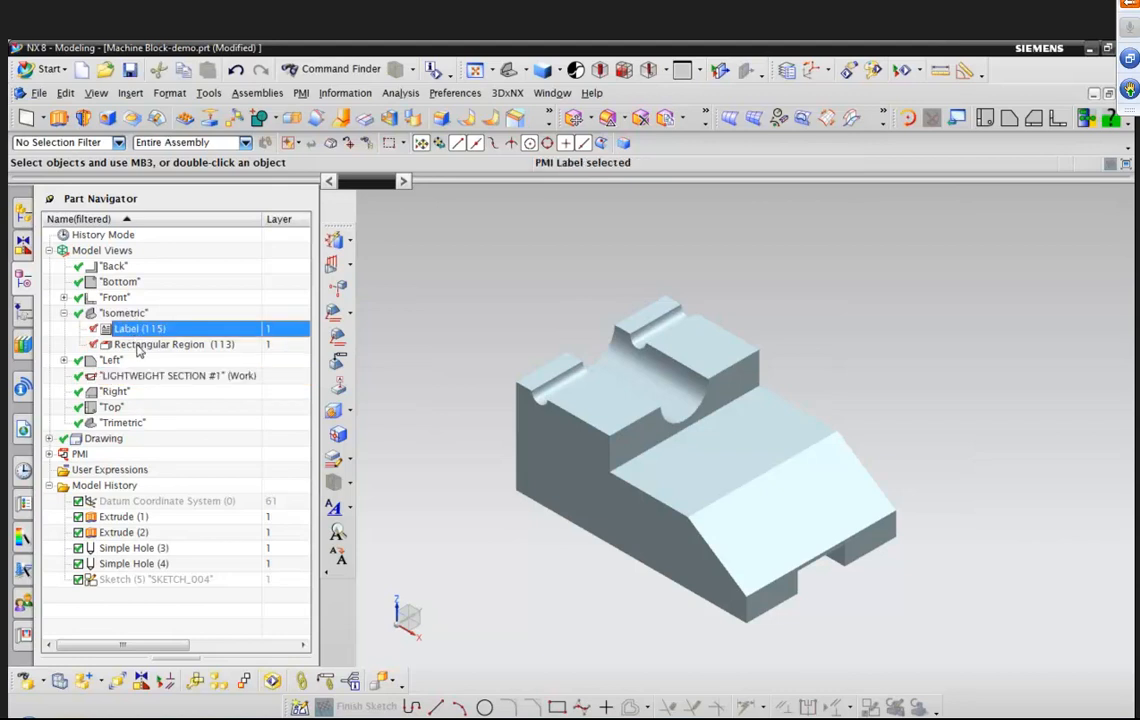
pyautogui.click(139, 345)
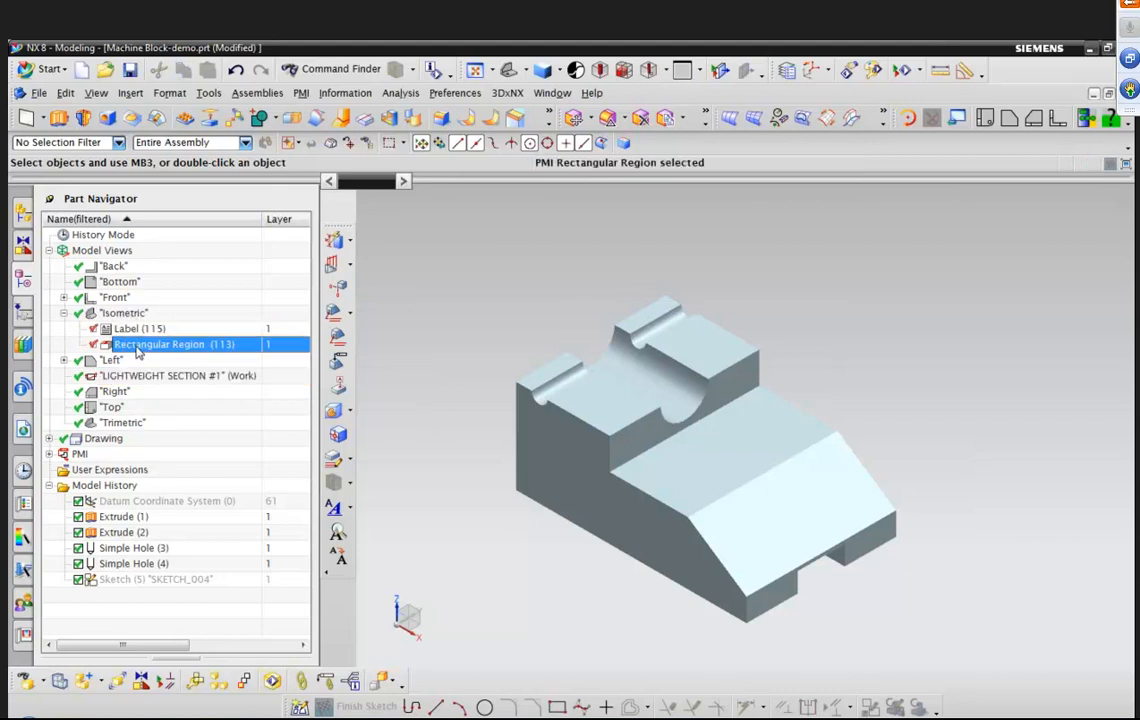
pyautogui.doubleClick(130, 314)
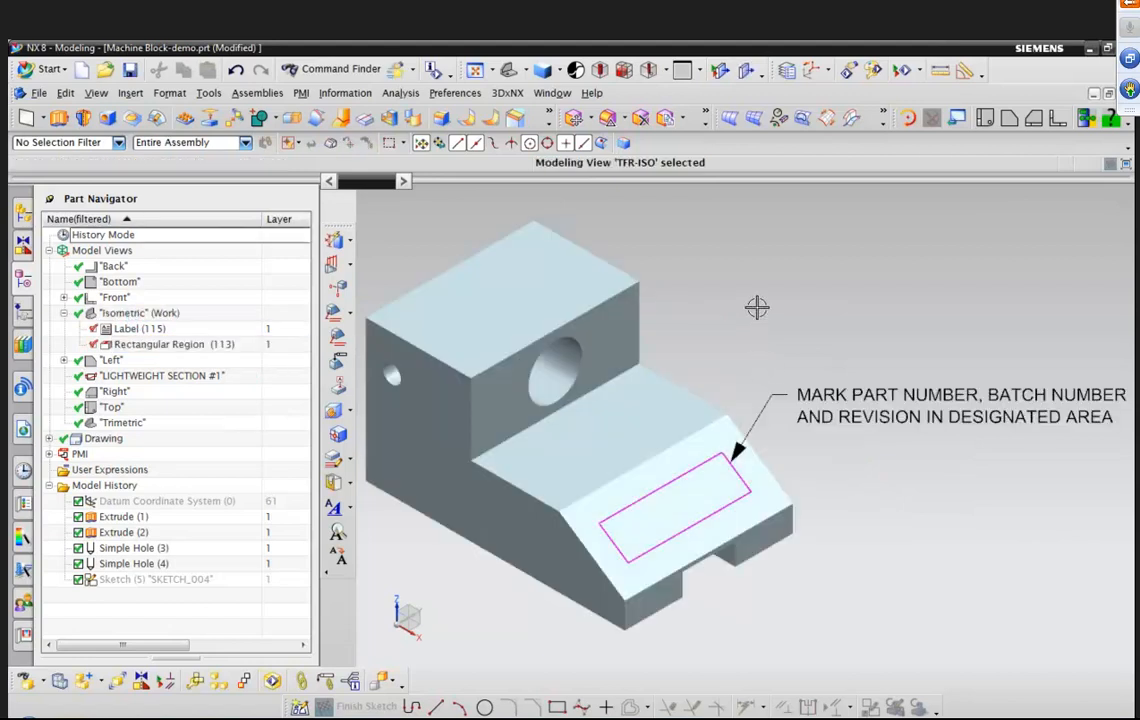
pyautogui.doubleClick(160, 376)
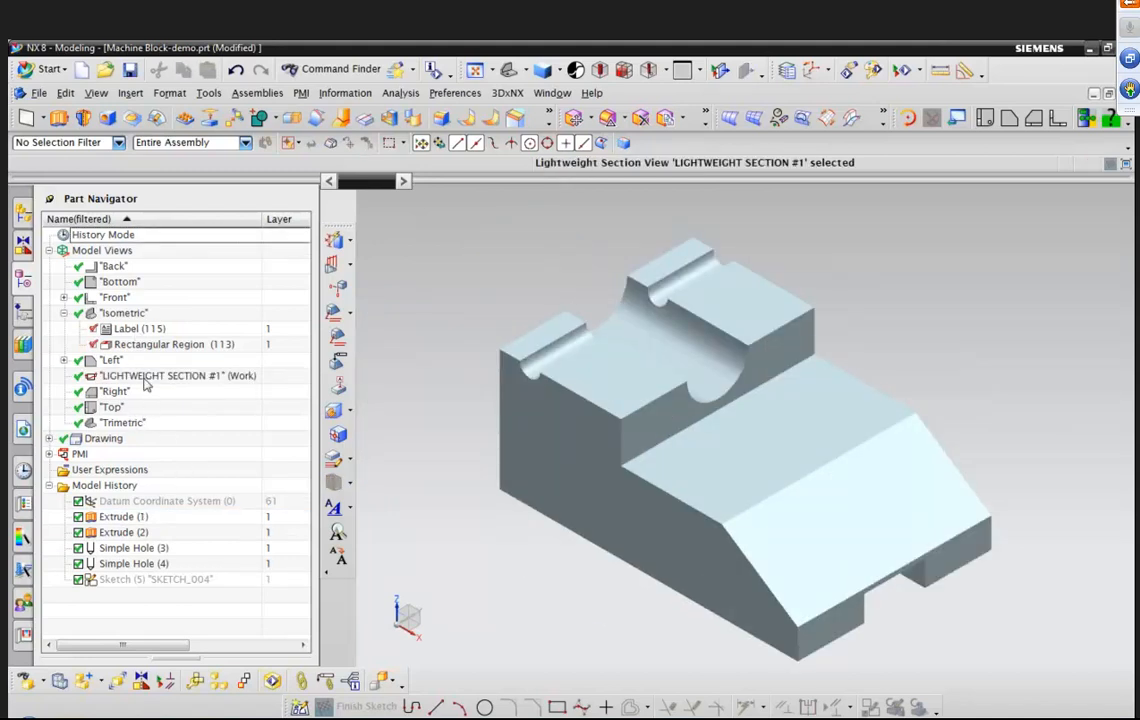
pyautogui.rightClick(144, 329)
pyautogui.doubleClick(119, 314)
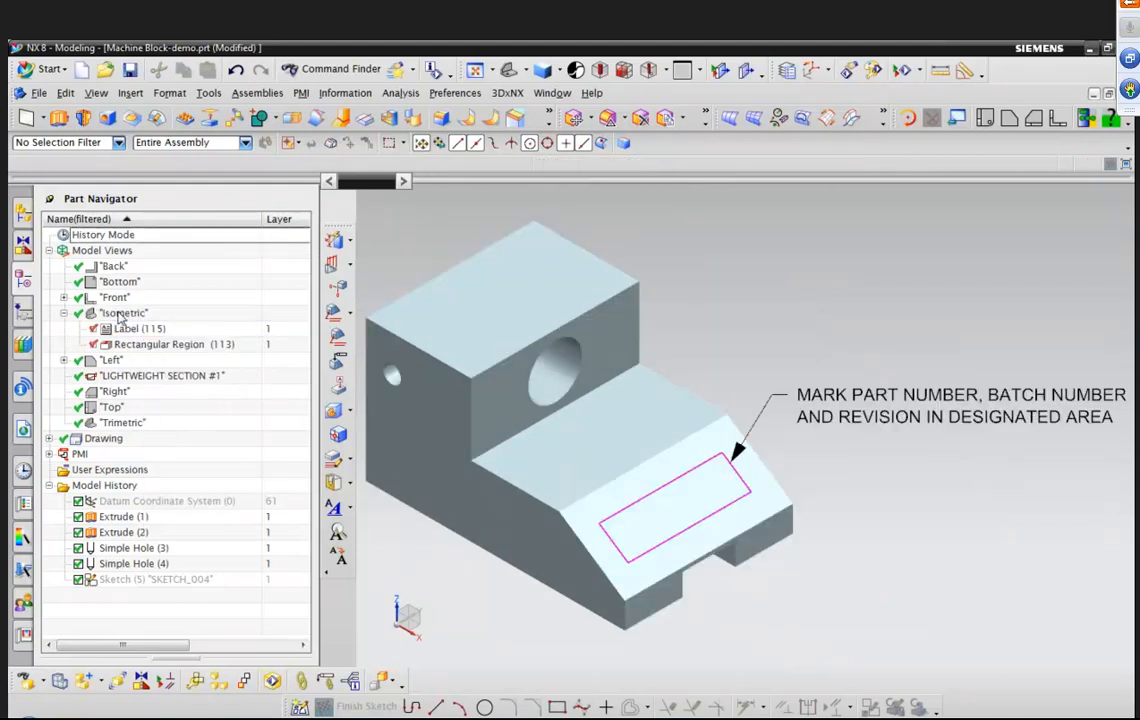
pyautogui.click(884, 392)
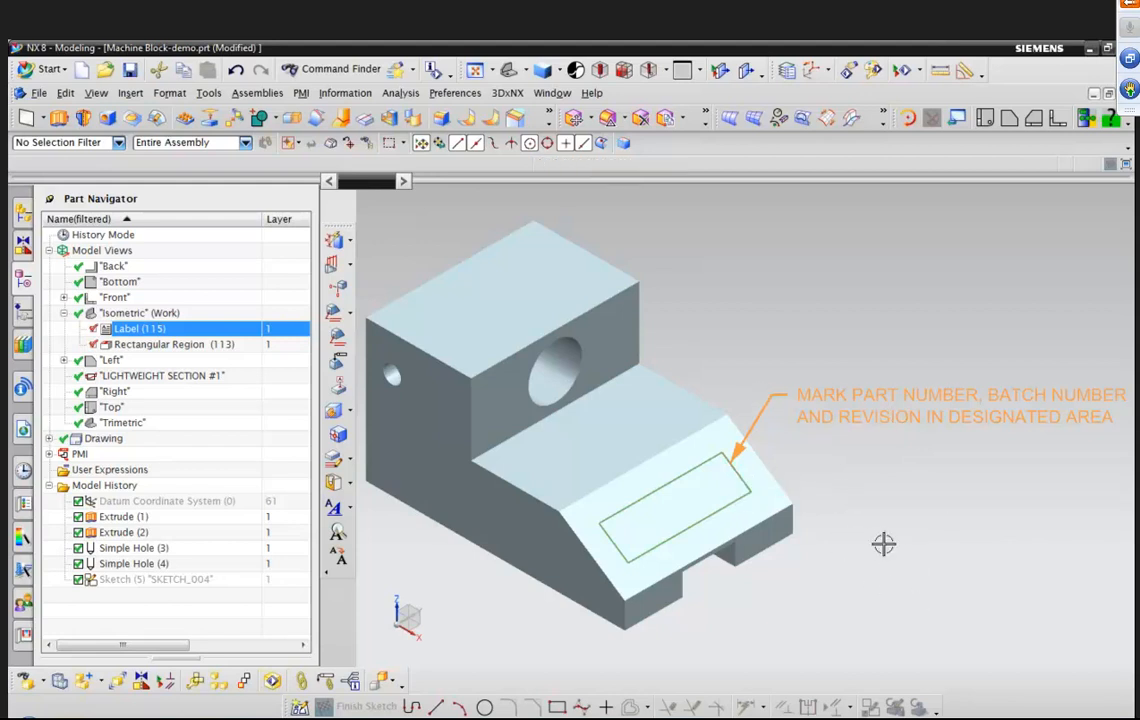
pyautogui.press('Escape')
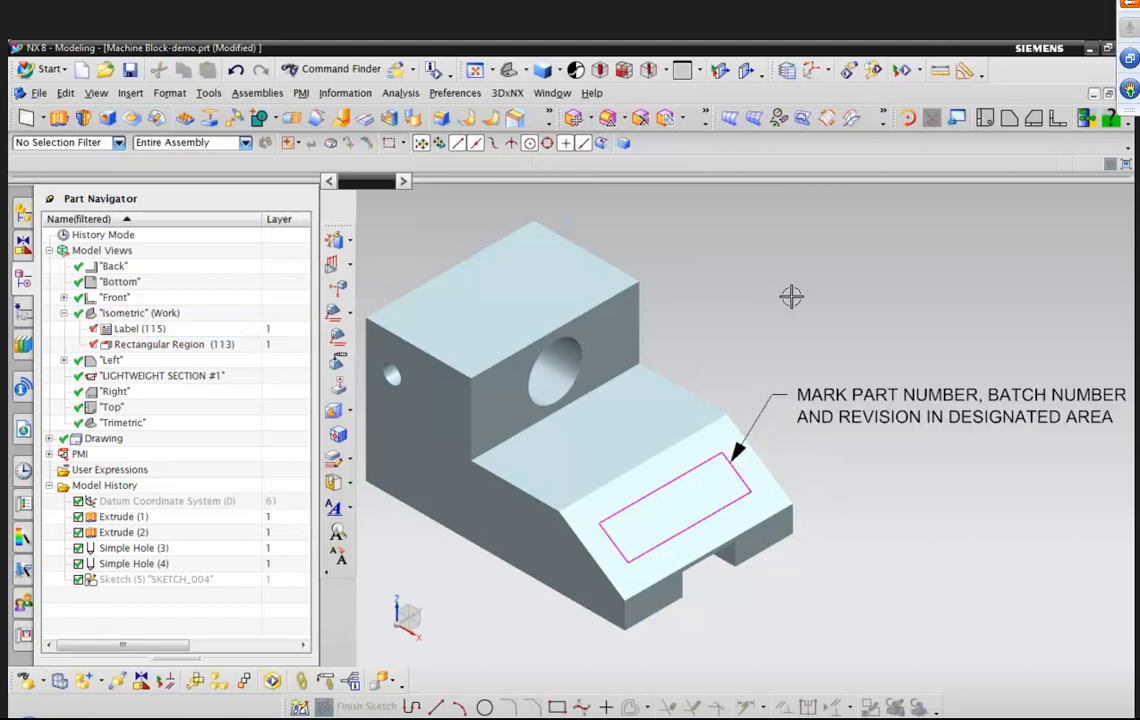
# Make the part-marking label display in the LIGHTWEIGHT SECTION view as well as the isometric view.
pyautogui.doubleClick(145, 378)
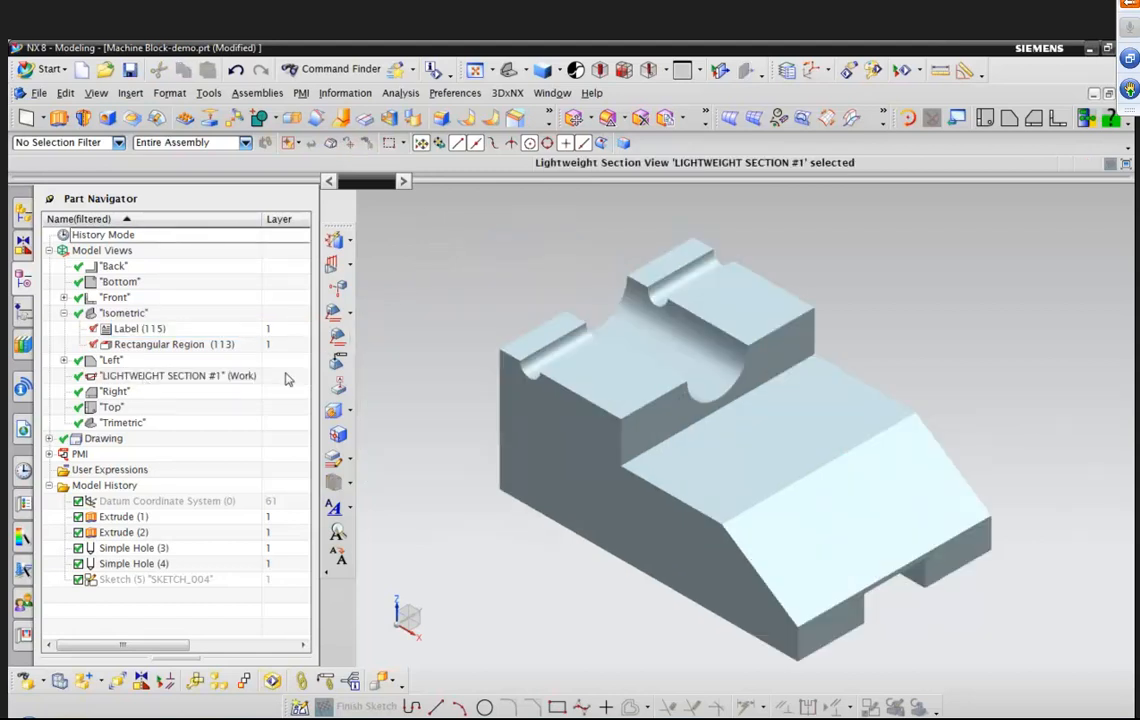
pyautogui.click(140, 329)
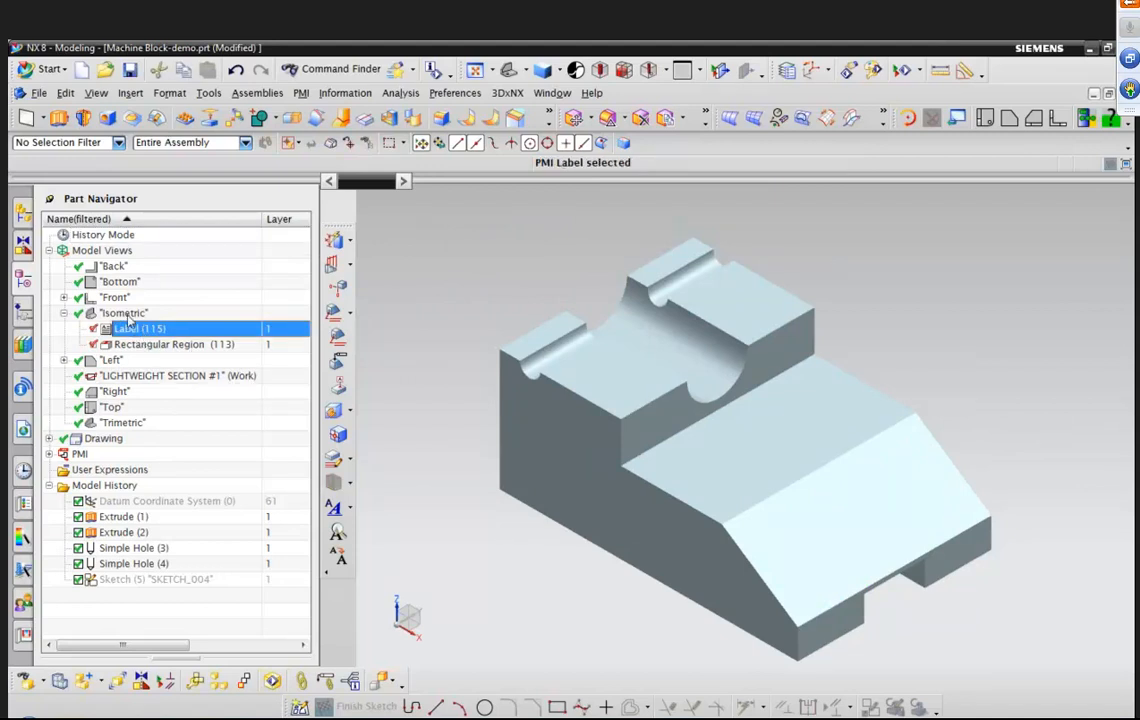
pyautogui.rightClick(152, 337)
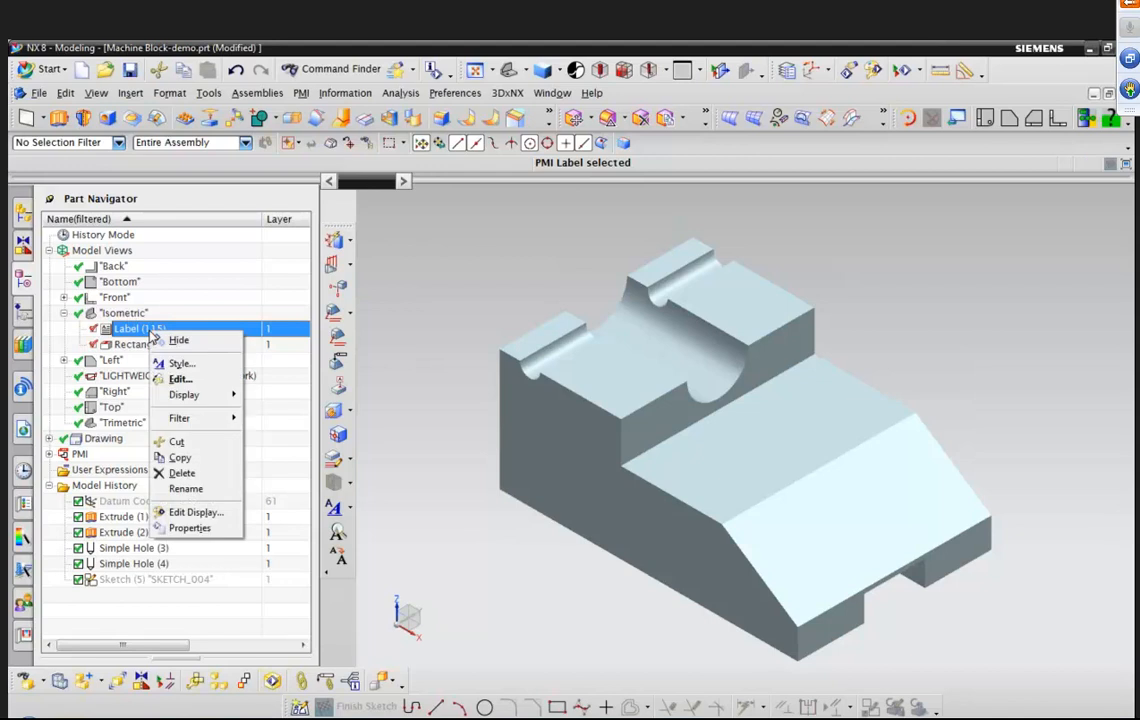
pyautogui.moveTo(200, 395)
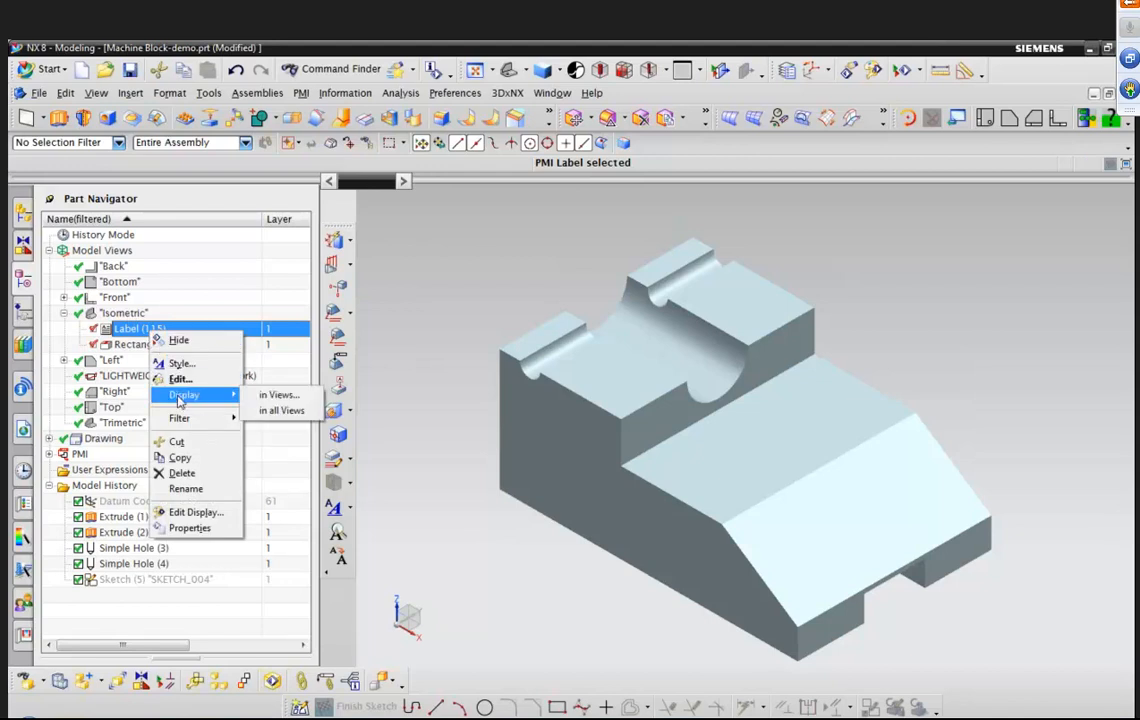
pyautogui.click(262, 397)
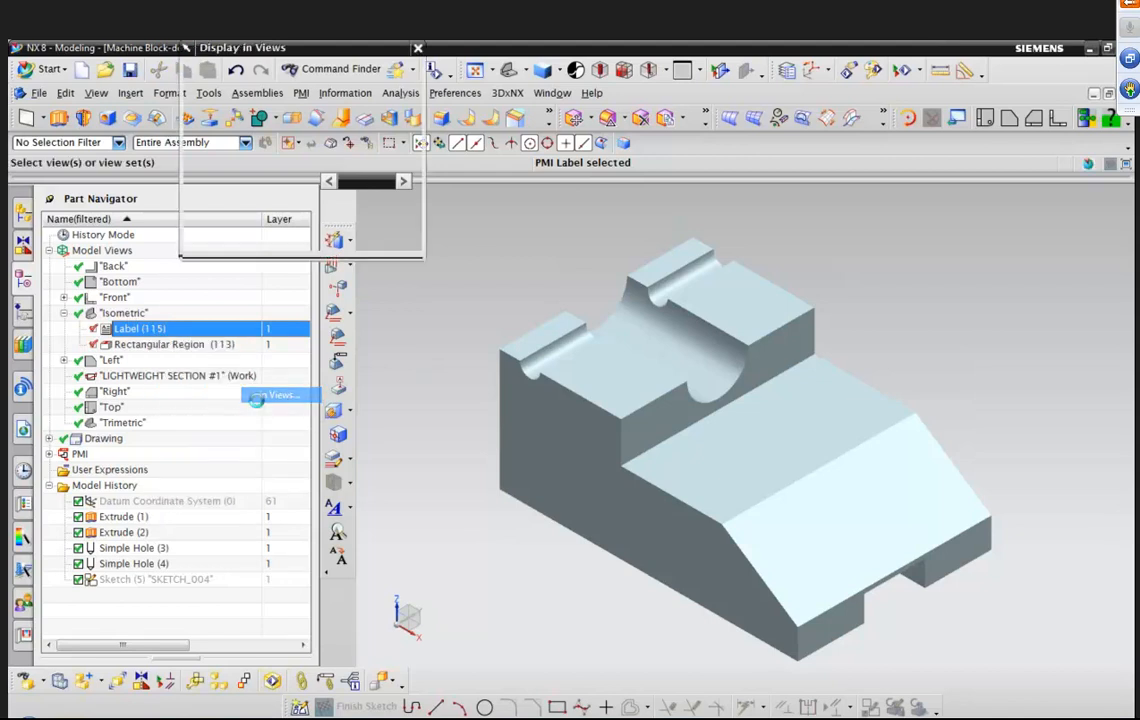
pyautogui.click(208, 150)
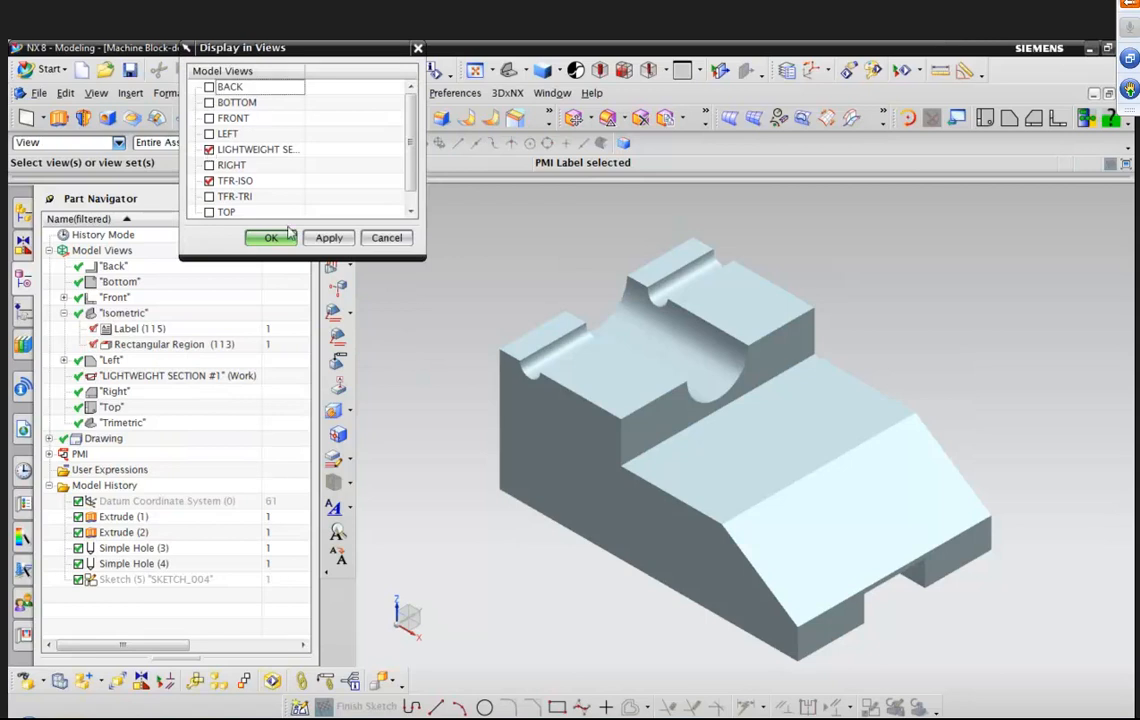
pyautogui.click(272, 238)
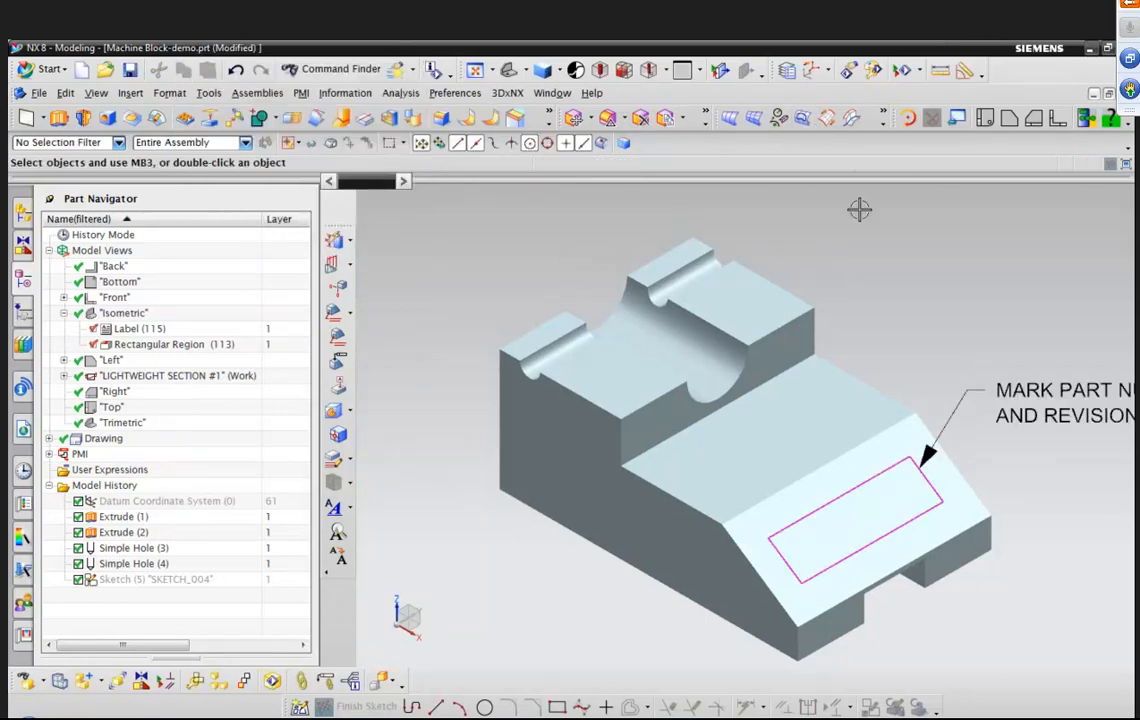
# Start a new PMI note and enter the text "ENSURE PASSAGE WAYS ARE CLEAR OF METAL SHAVINGS, BURRS AND DEBRIS".
pyautogui.hotkey('ctrl', 'f')
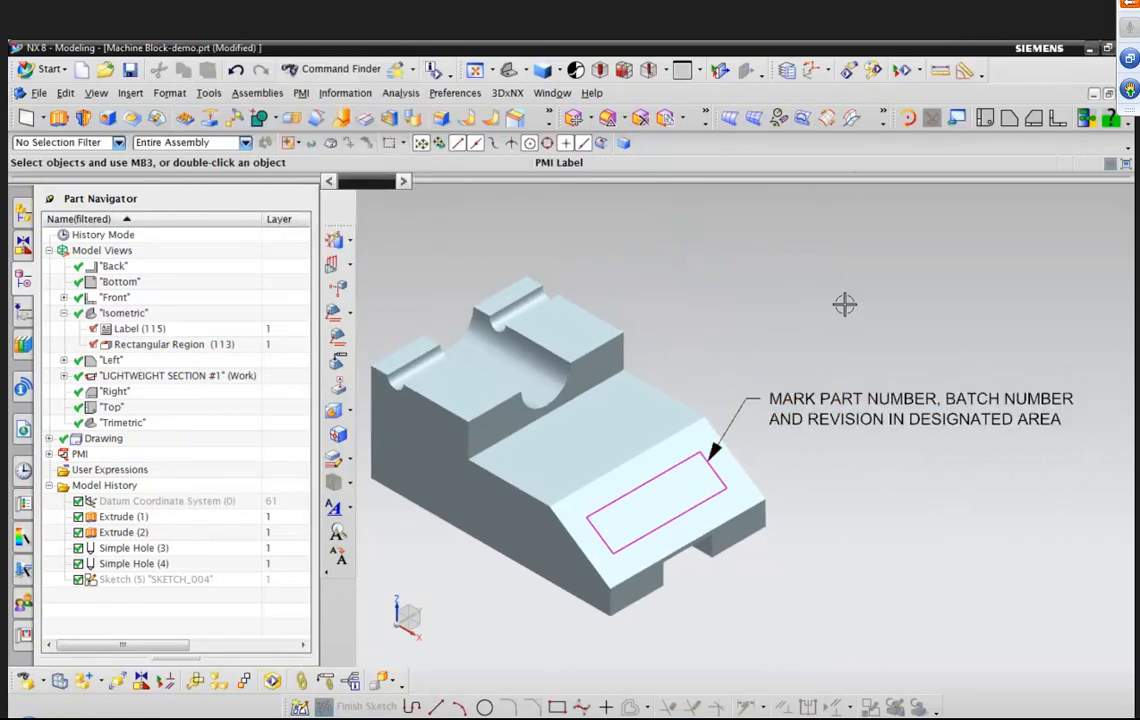
pyautogui.rightClick(768, 252)
pyautogui.click(783, 284)
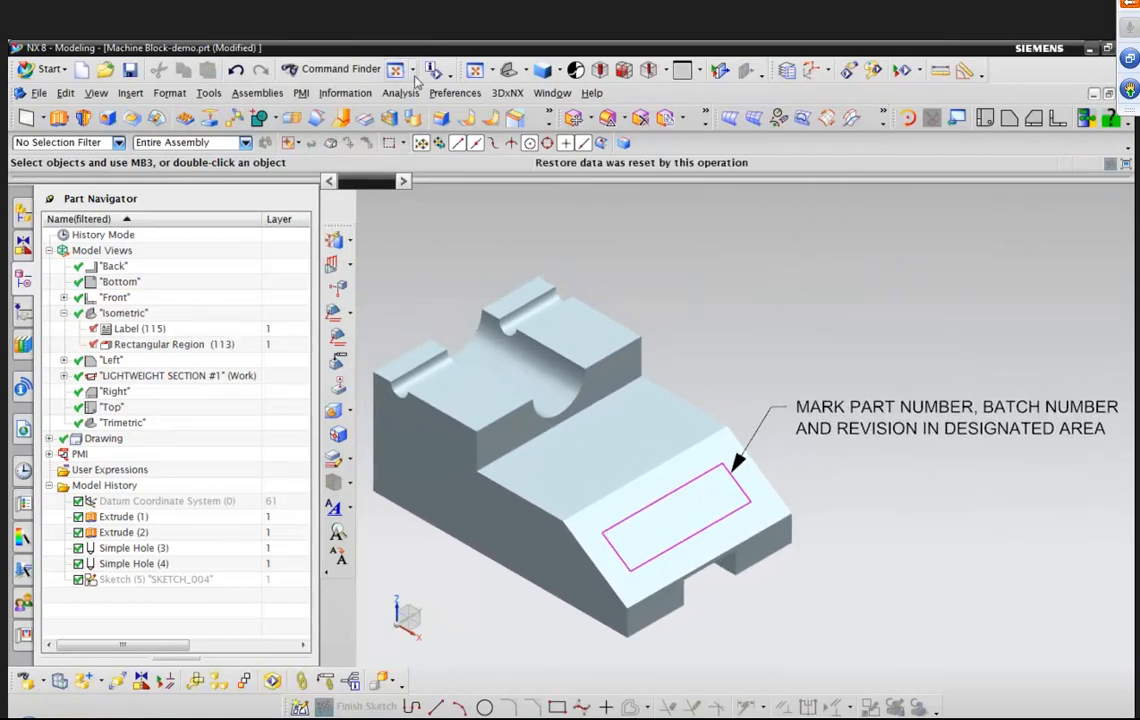
pyautogui.click(301, 93)
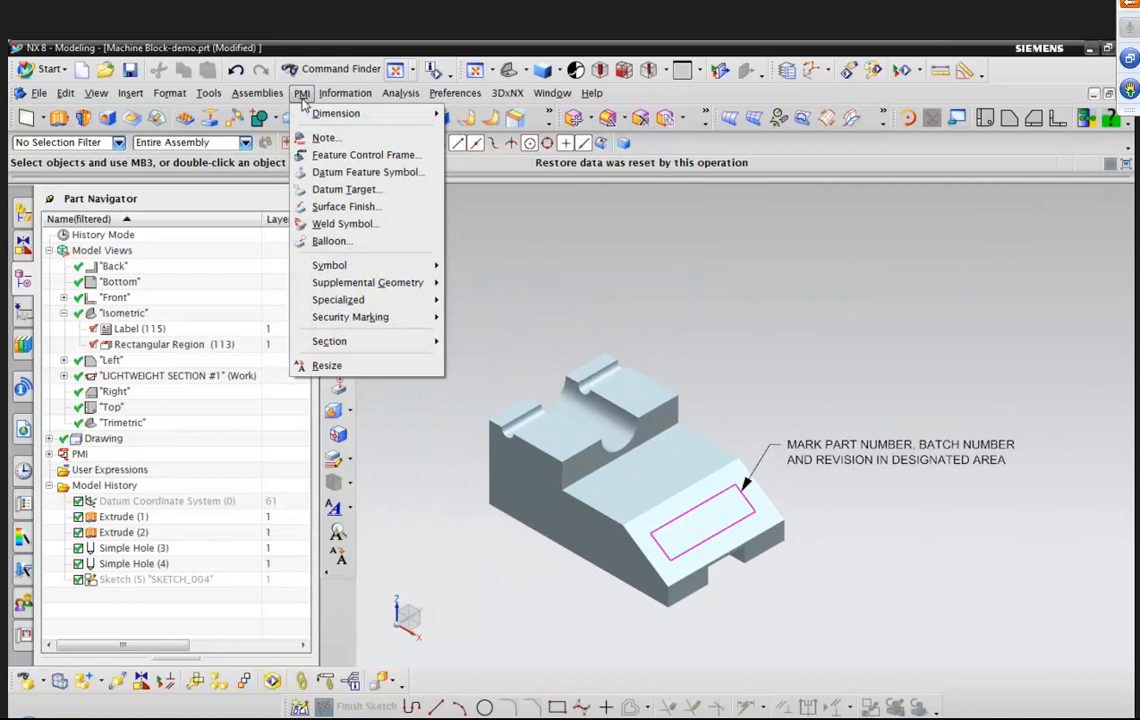
pyautogui.click(323, 137)
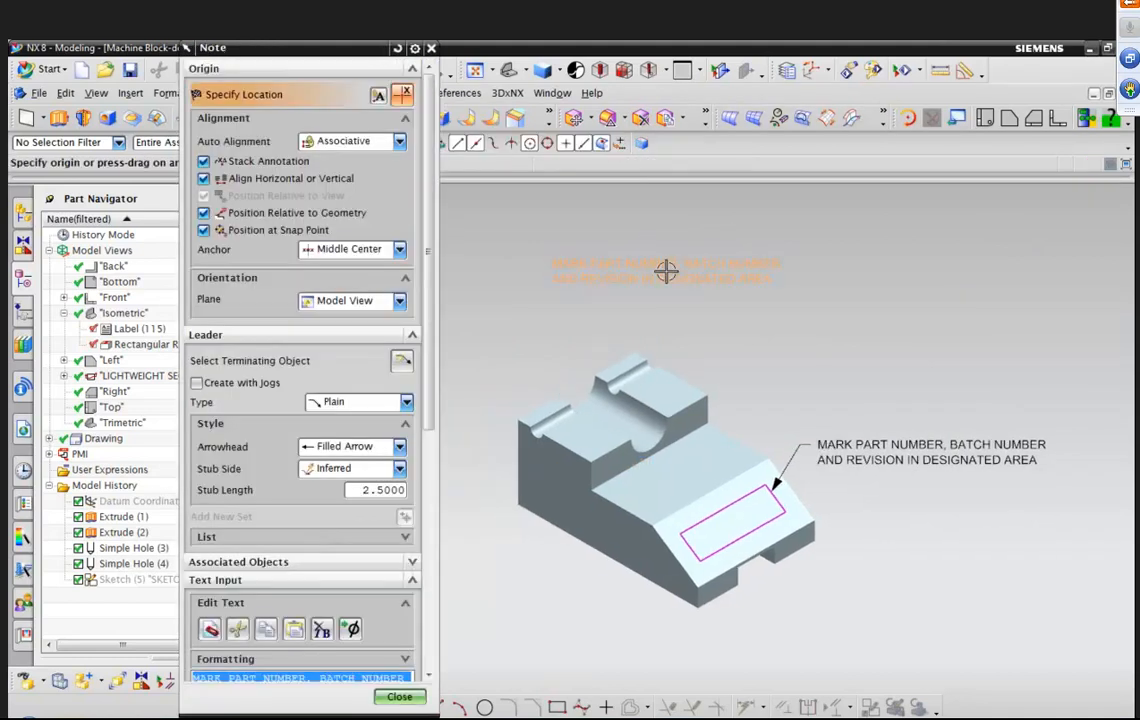
pyautogui.scroll(-5, 415, 477)
pyautogui.scroll(-2, 415, 477)
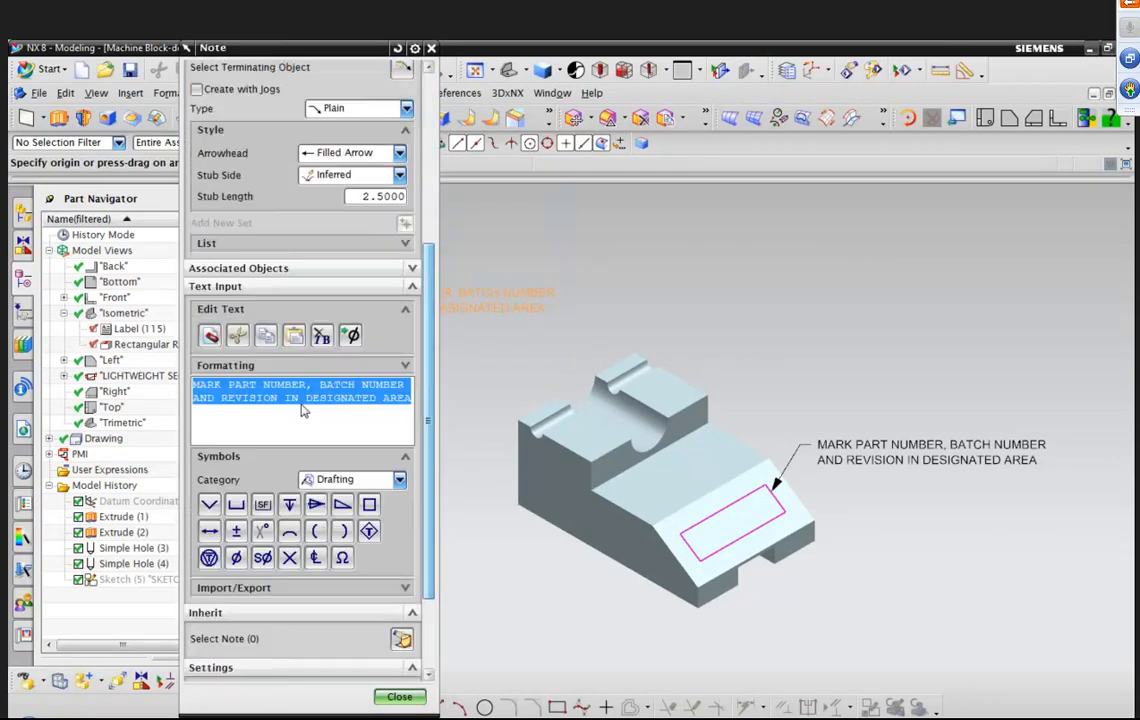
pyautogui.write('ENSURE PASSAGE WAYS ARE CLEAR')
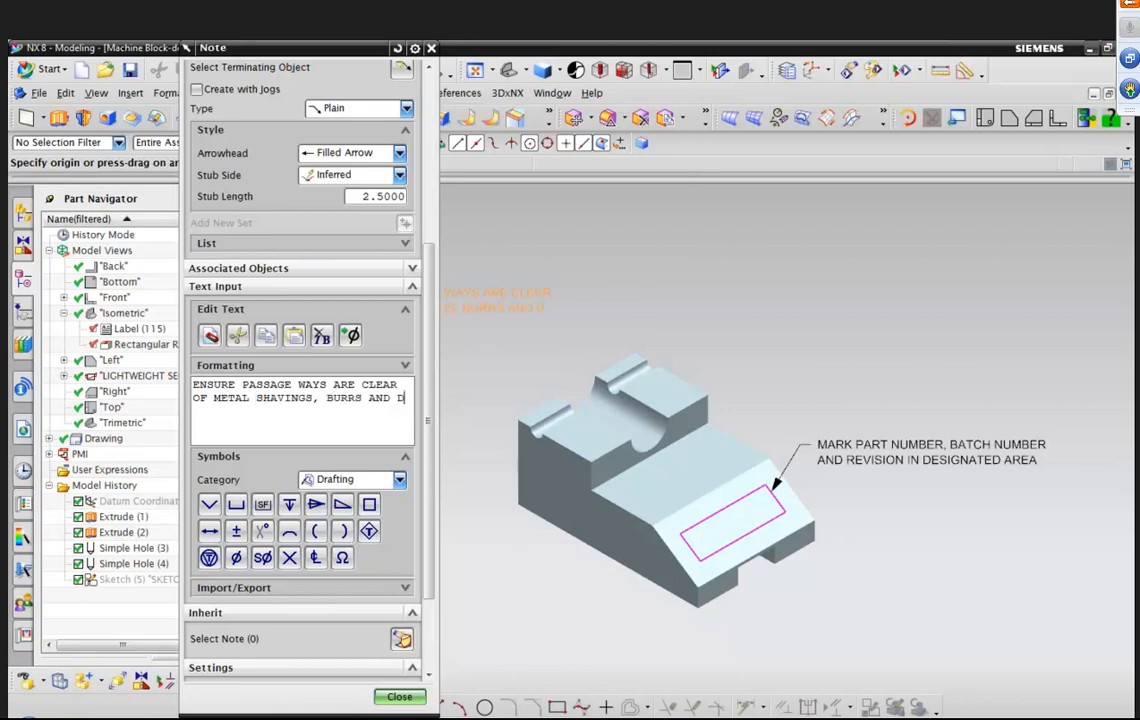
pyautogui.write('DEBRIS')
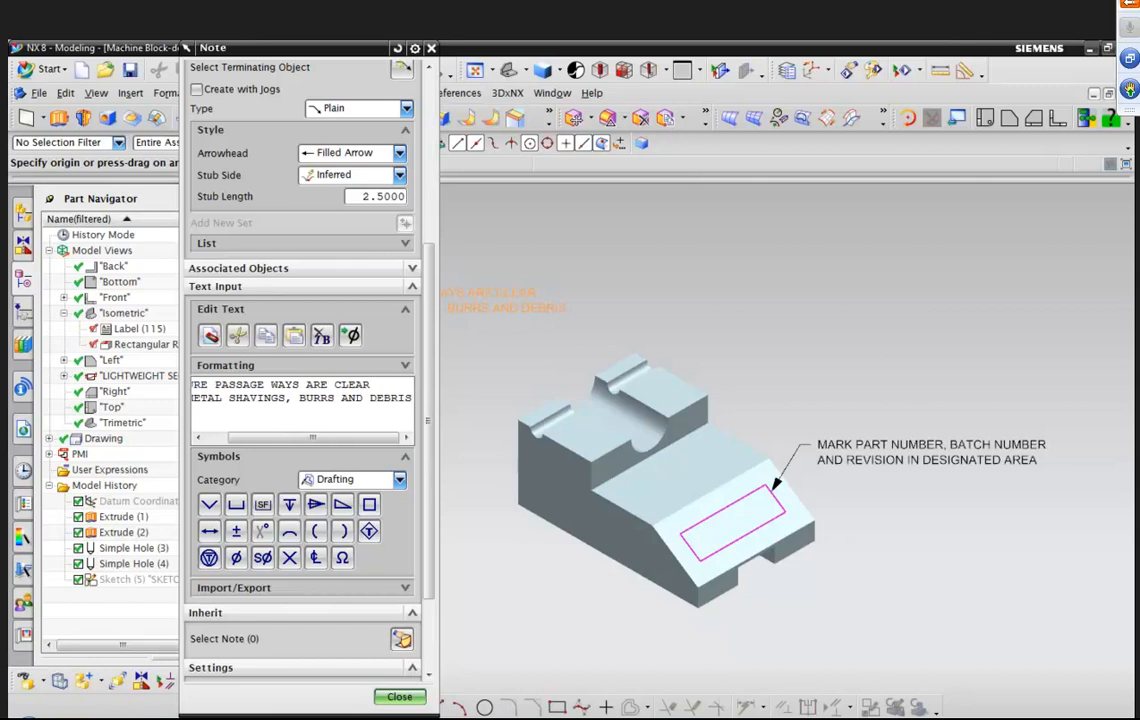
# Attach three leaders from the note to the groove faces on the top of the block and place the text above the model.
pyautogui.scroll(5, 631, 276)
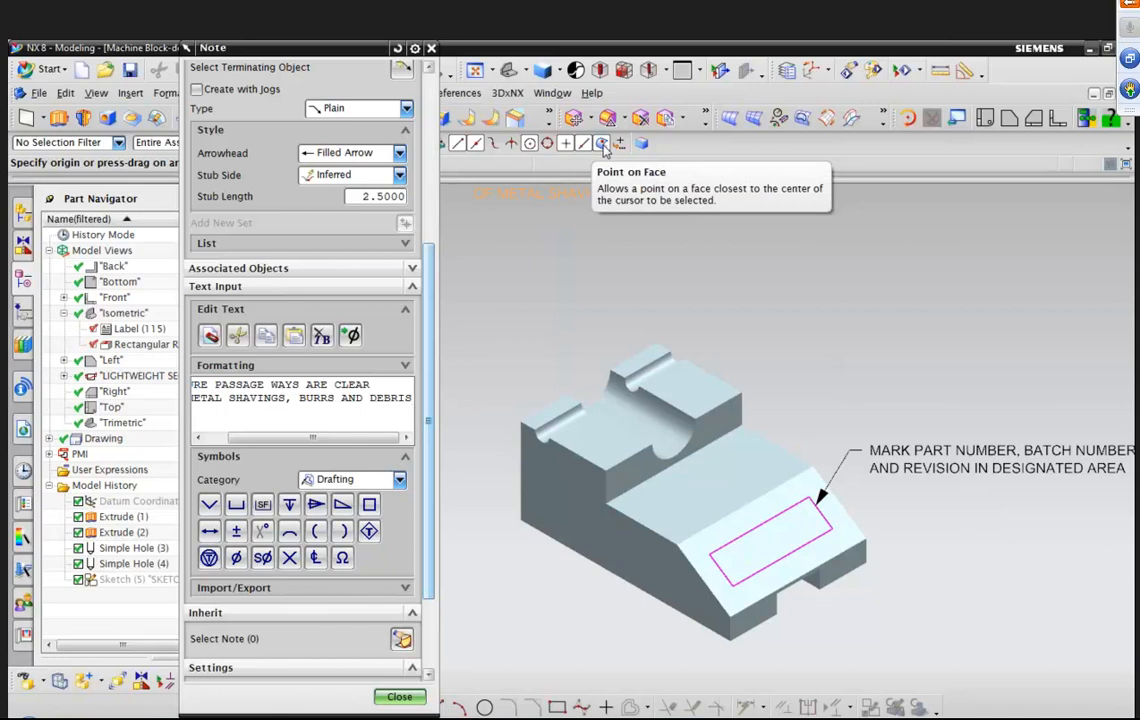
pyautogui.scroll(5, 603, 283)
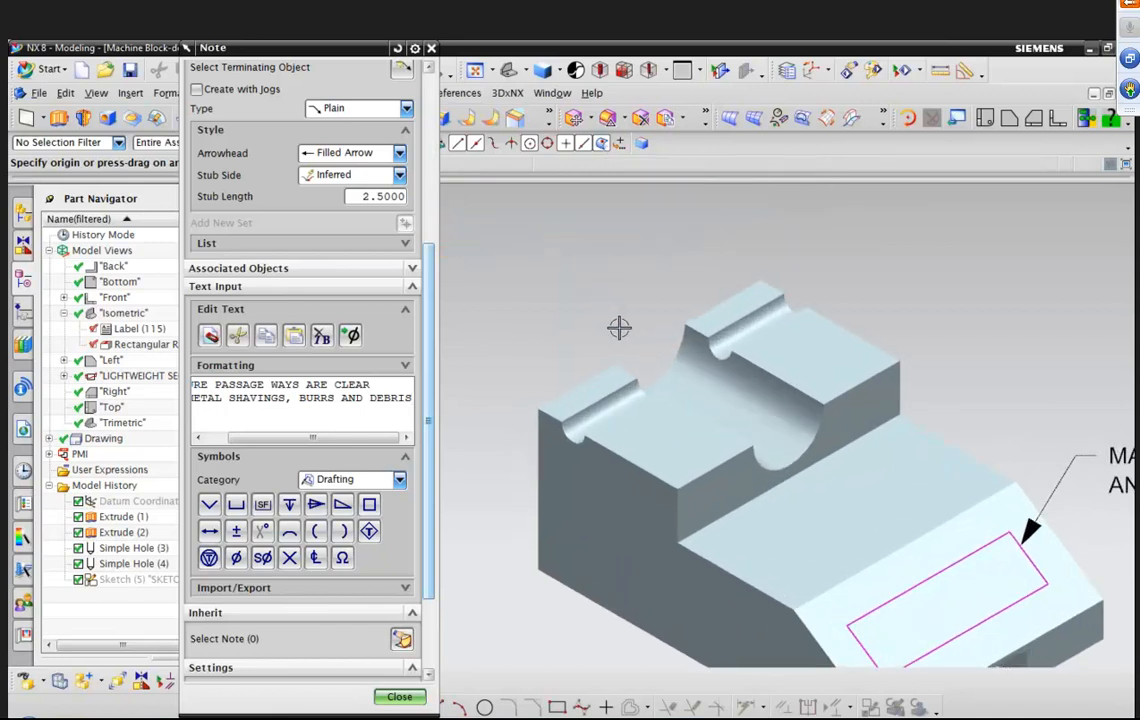
pyautogui.scroll(-3, 620, 375)
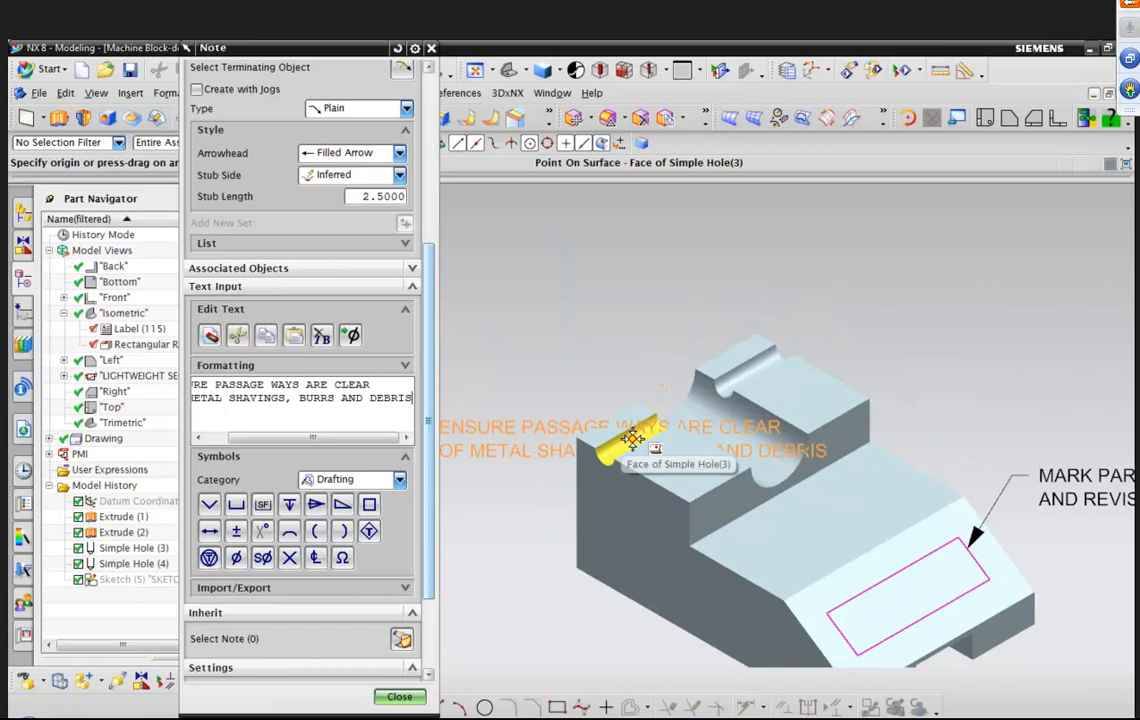
pyautogui.moveTo(632, 438); pyautogui.dragTo(580, 297)
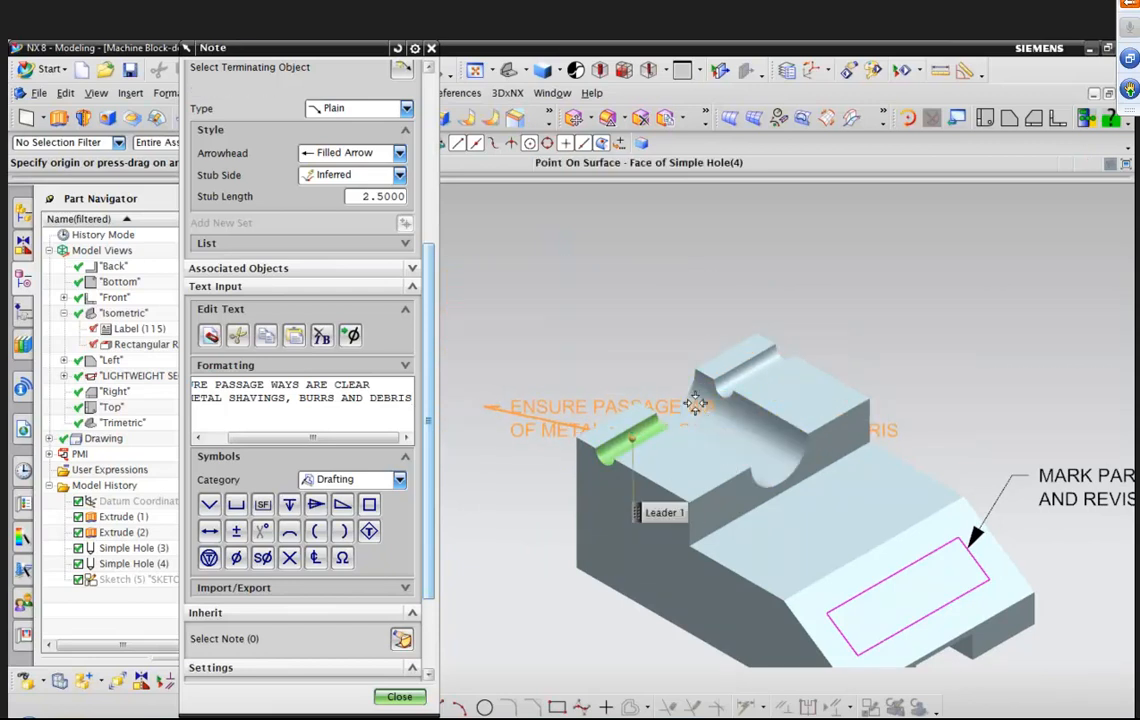
pyautogui.moveTo(702, 416); pyautogui.dragTo(663, 366)
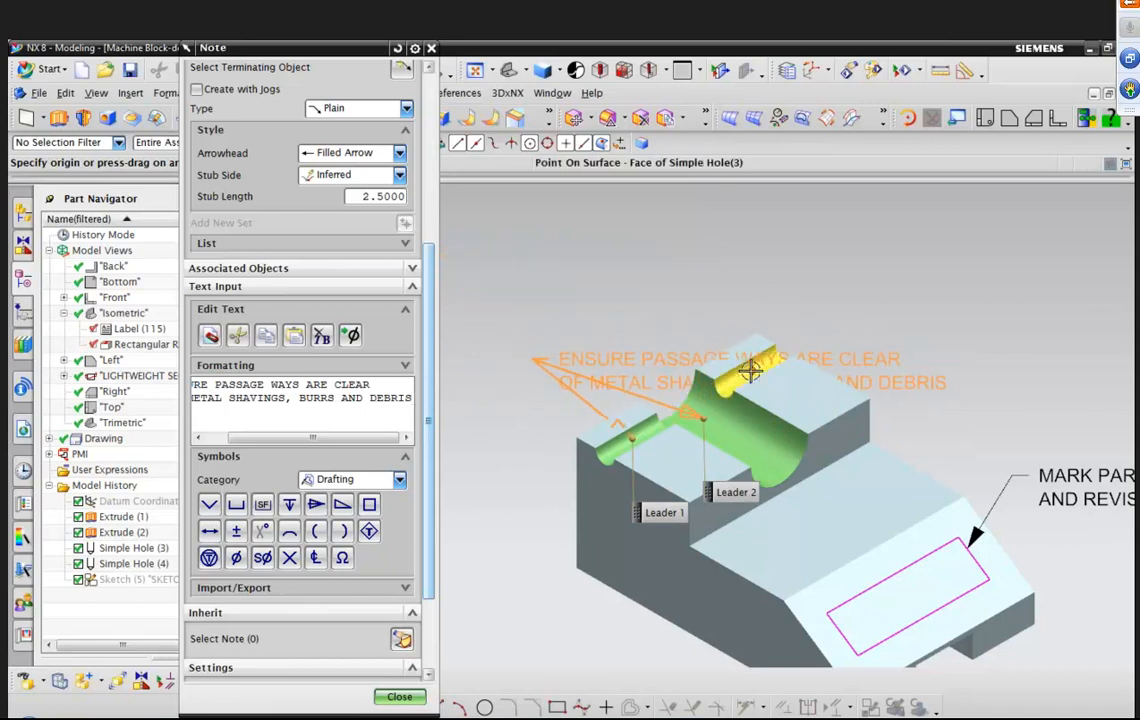
pyautogui.moveTo(750, 373); pyautogui.dragTo(597, 302)
pyautogui.scroll(-3, 598, 302)
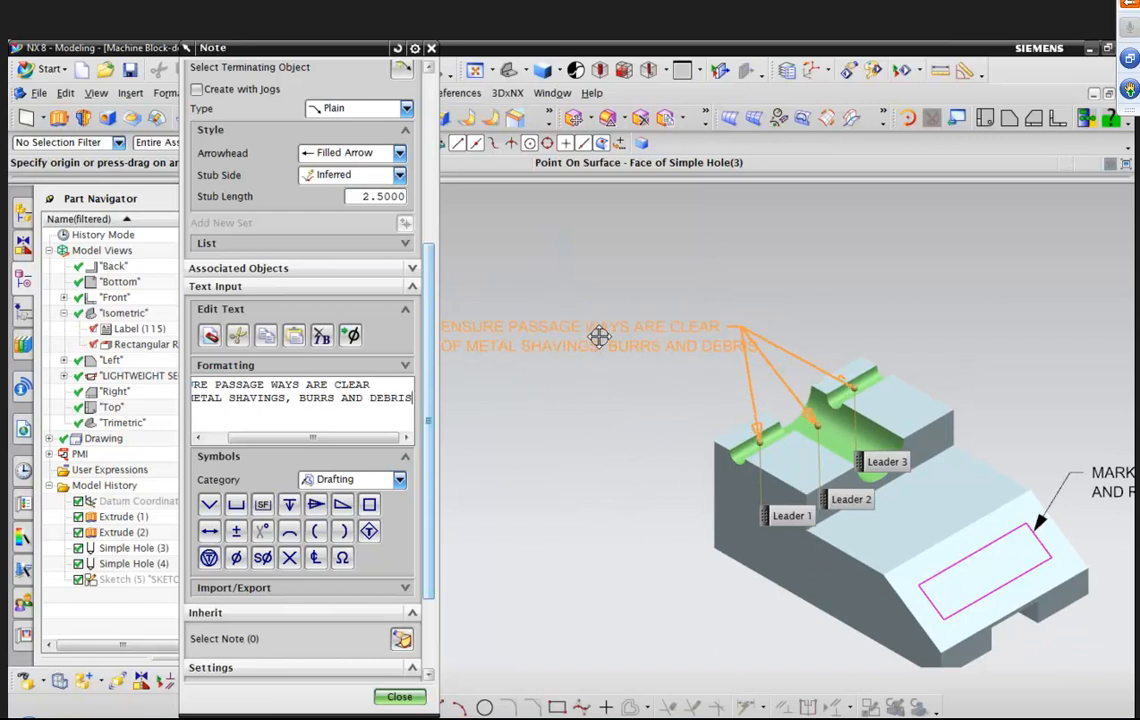
pyautogui.scroll(-1, 599, 337)
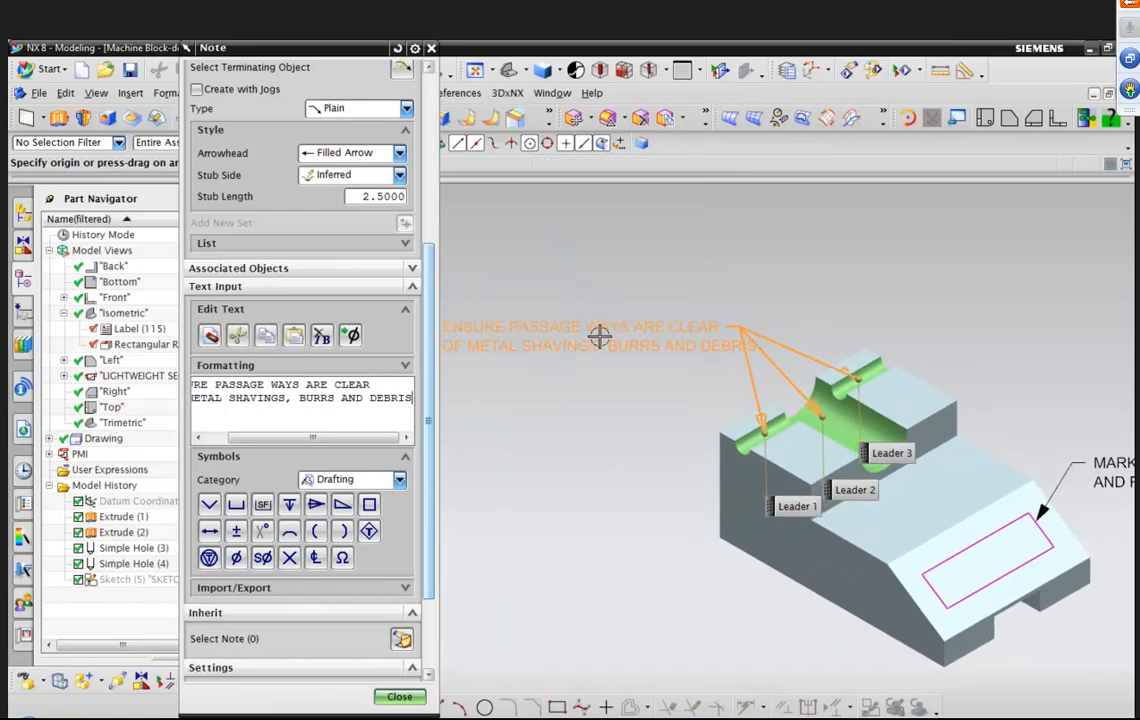
pyautogui.click(595, 337)
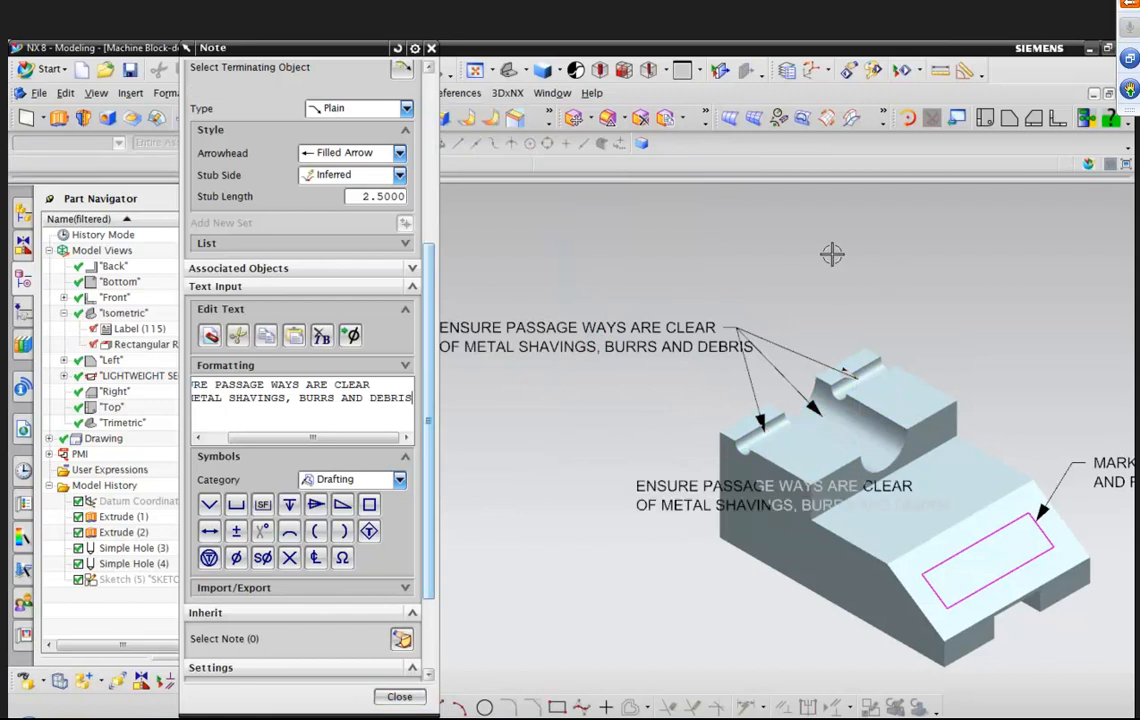
pyautogui.scroll(1, 835, 255)
pyautogui.scroll(-1, 876, 350)
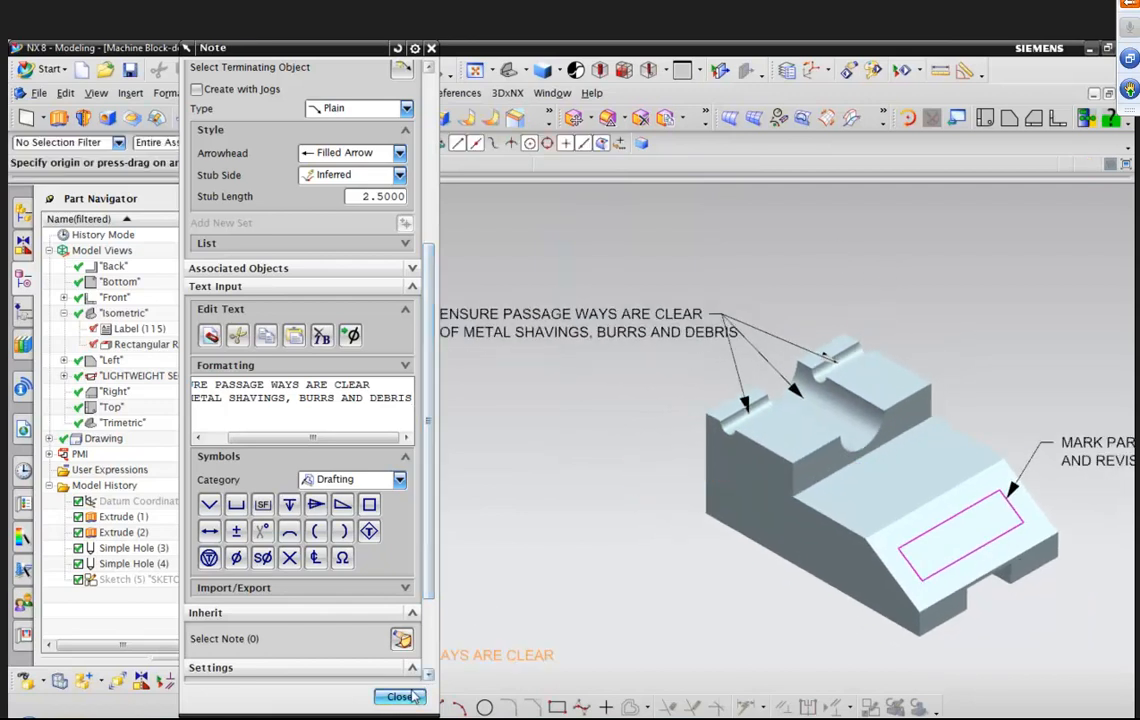
pyautogui.click(408, 697)
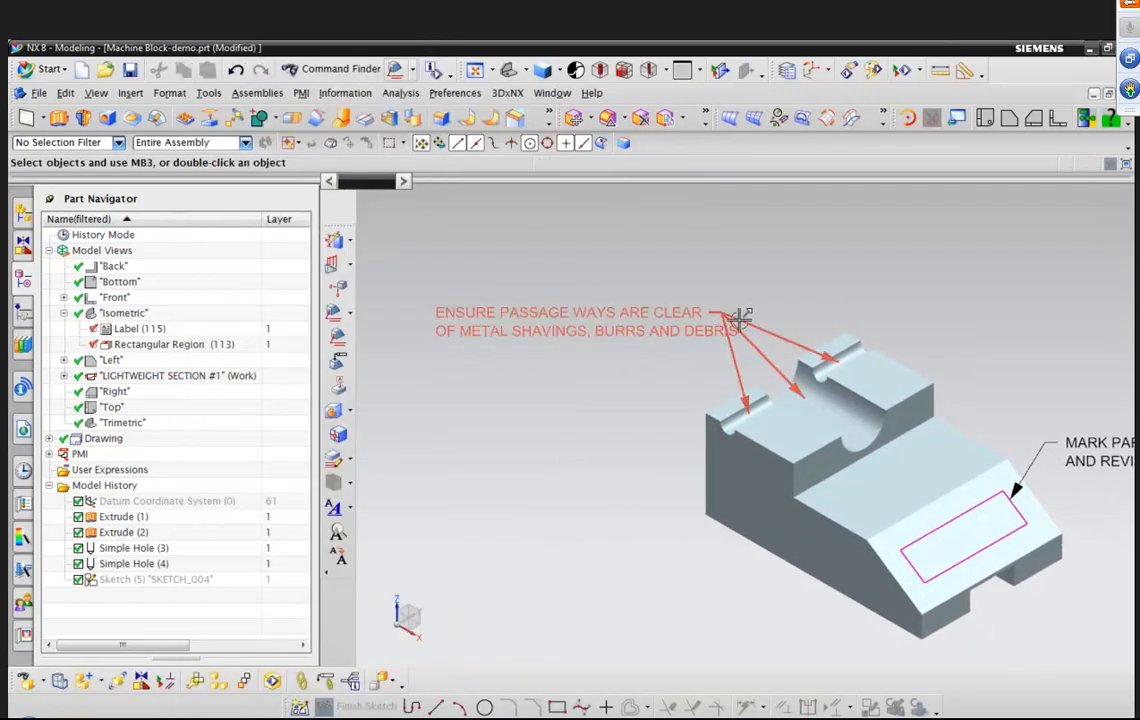
# Edit the passage-ways note to lengthen its leader stub to about 9.48.
pyautogui.scroll(2, 760, 330)
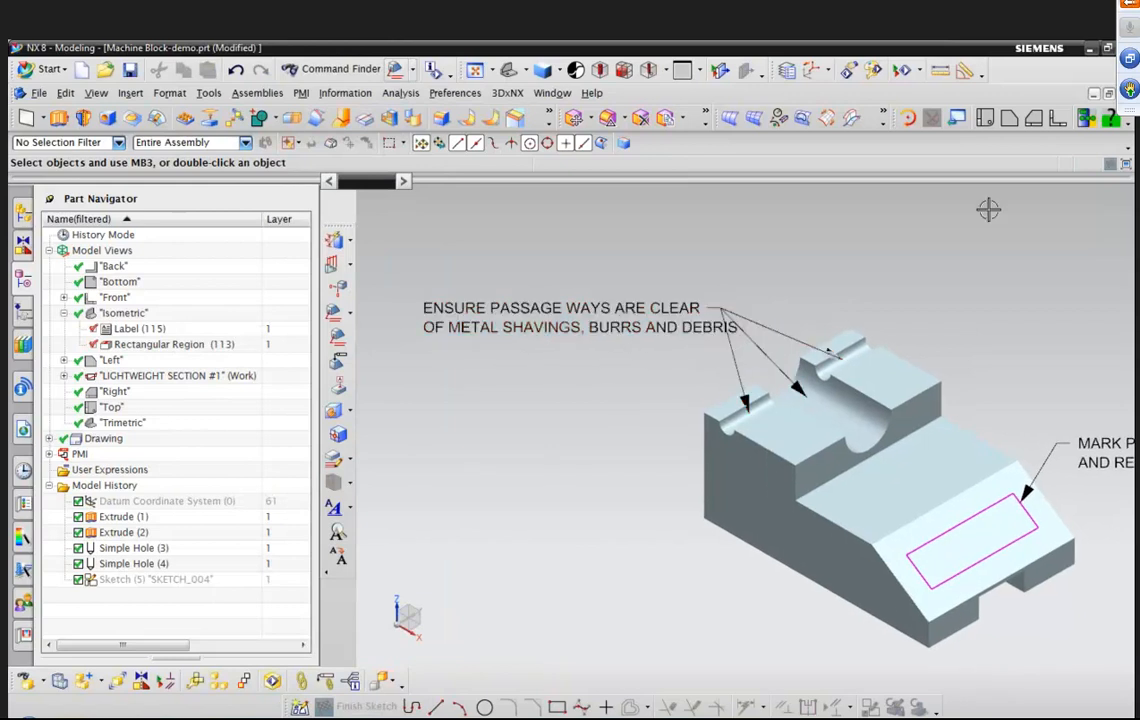
pyautogui.scroll(-1, 677, 336)
pyautogui.doubleClick(677, 317)
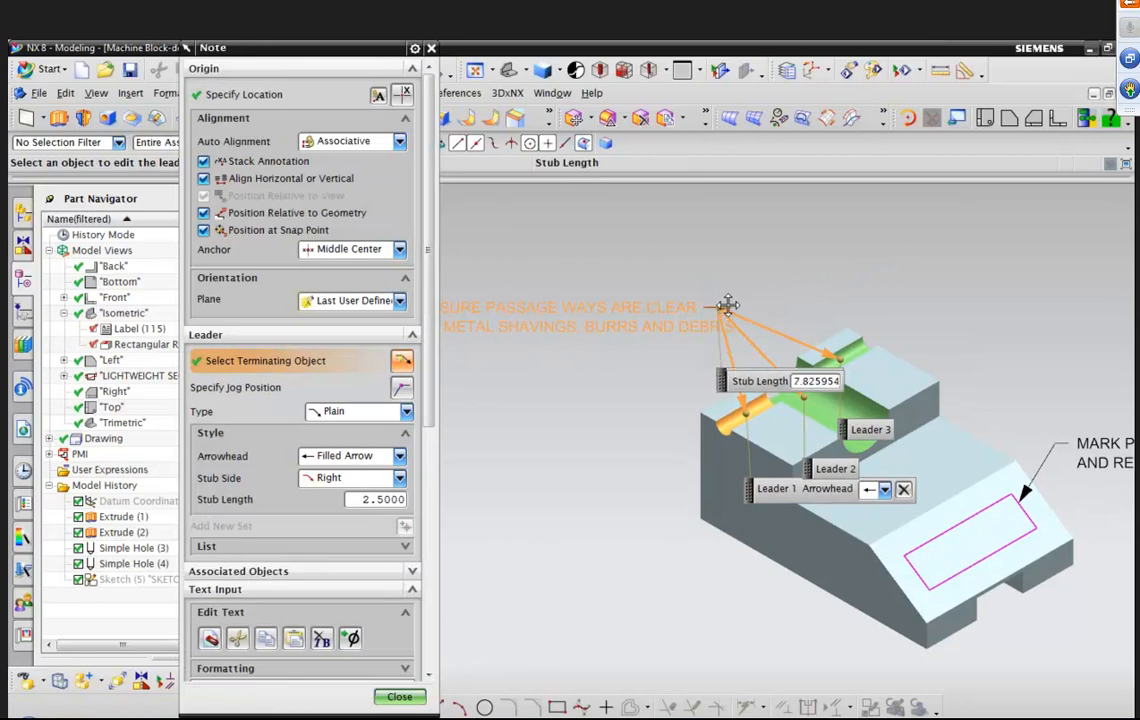
pyautogui.moveTo(723, 305); pyautogui.dragTo(750, 306)
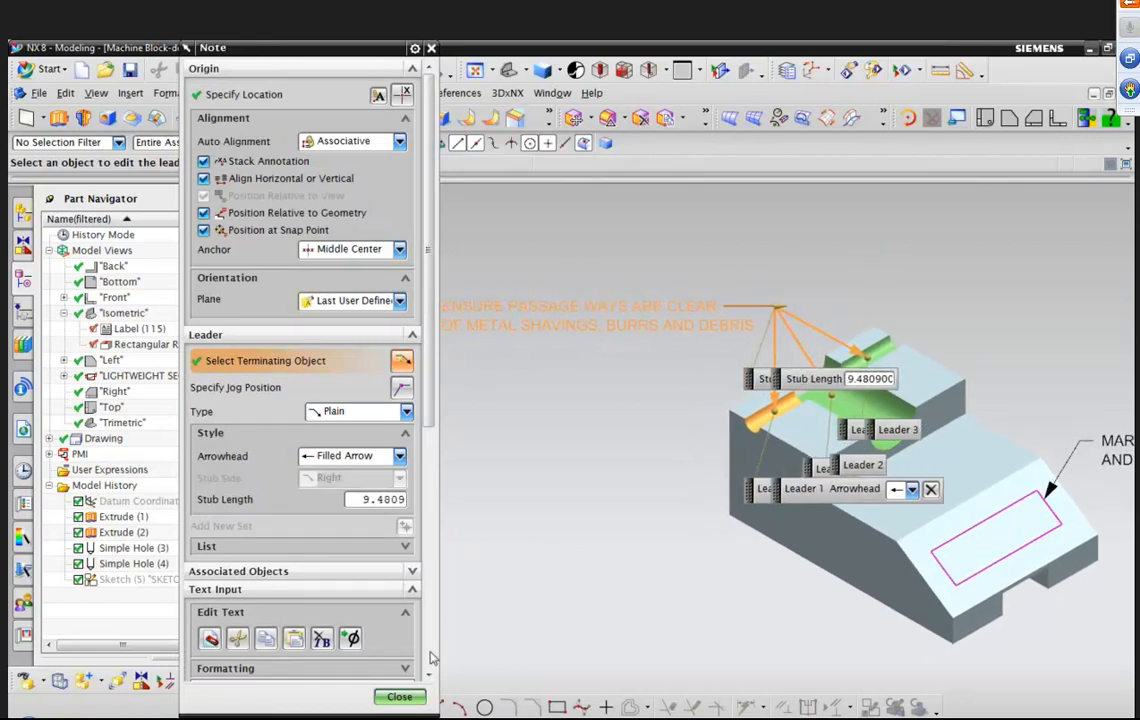
pyautogui.click(399, 696)
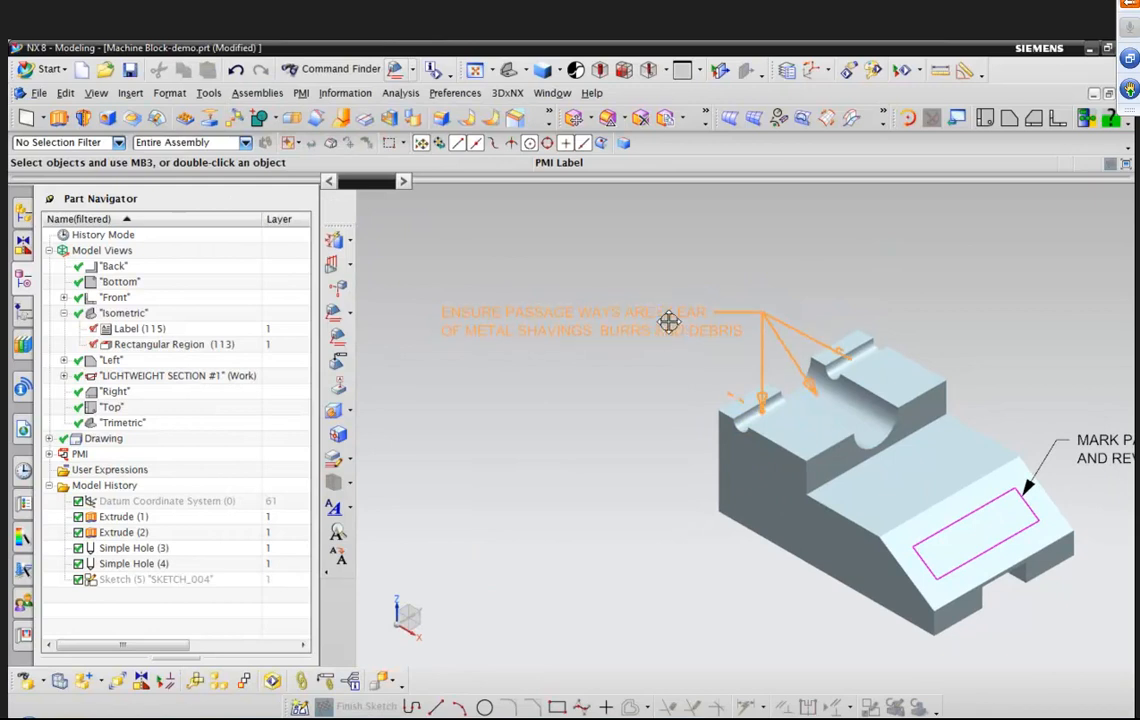
# Fit the model in the view and save the part file.
pyautogui.rightClick(760, 197)
pyautogui.click(797, 257)
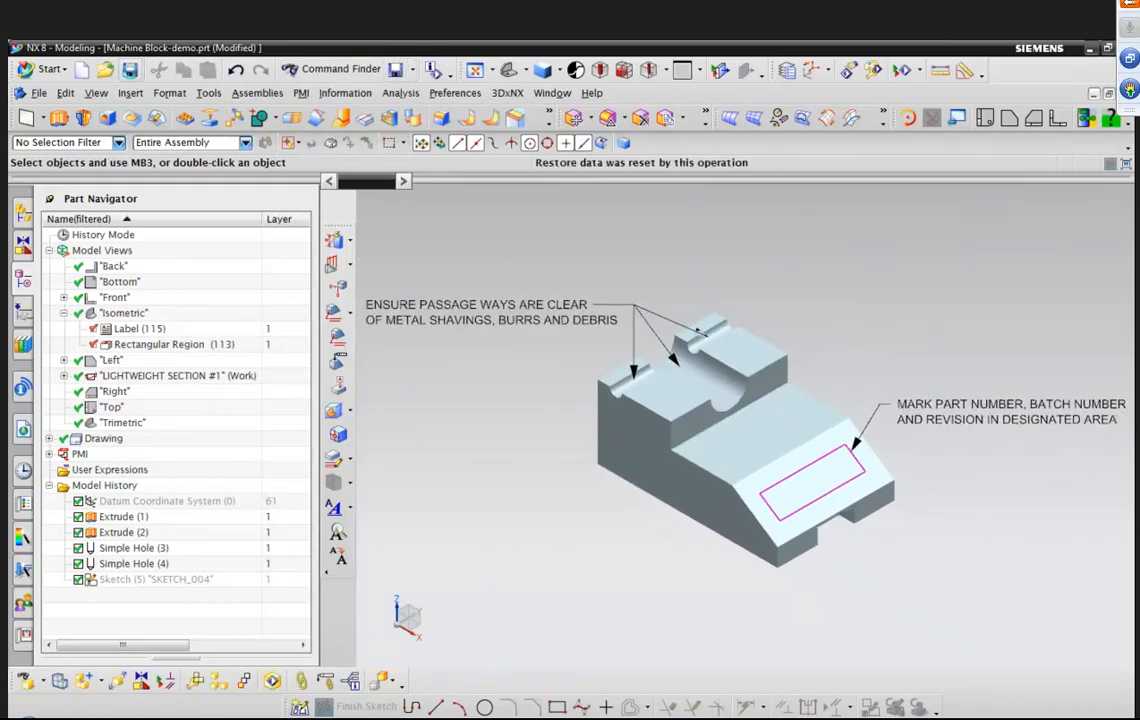
pyautogui.click(130, 72)
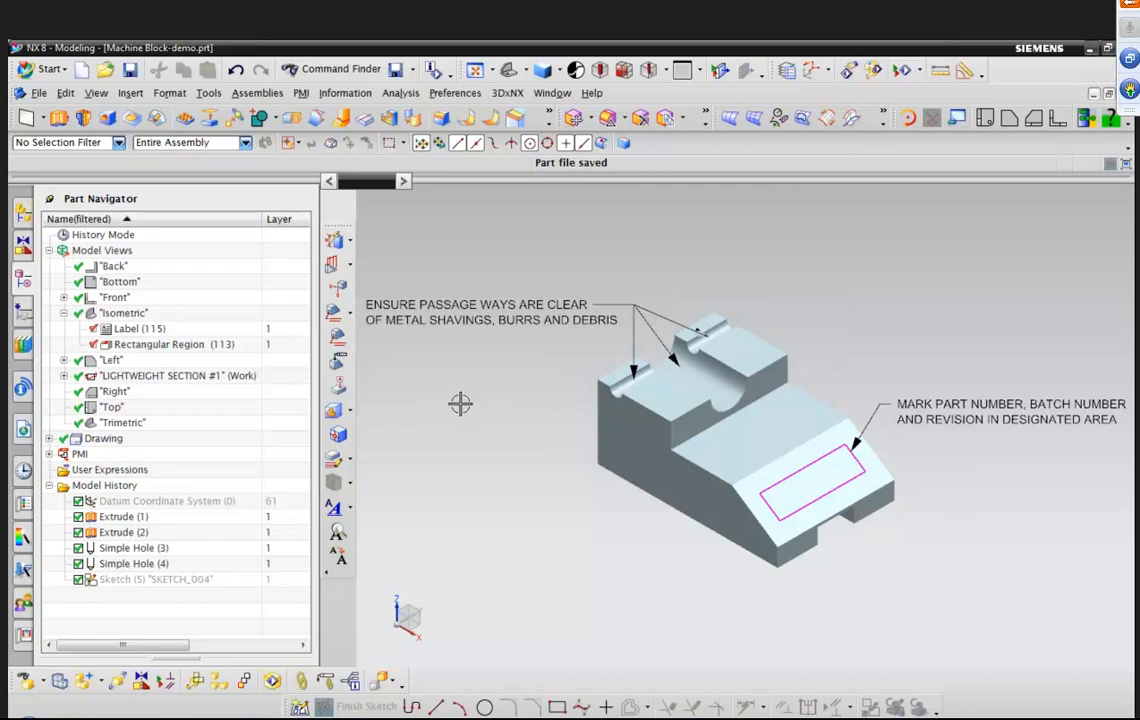
# Make the Front model view the work view and save the part.
pyautogui.click(64, 313)
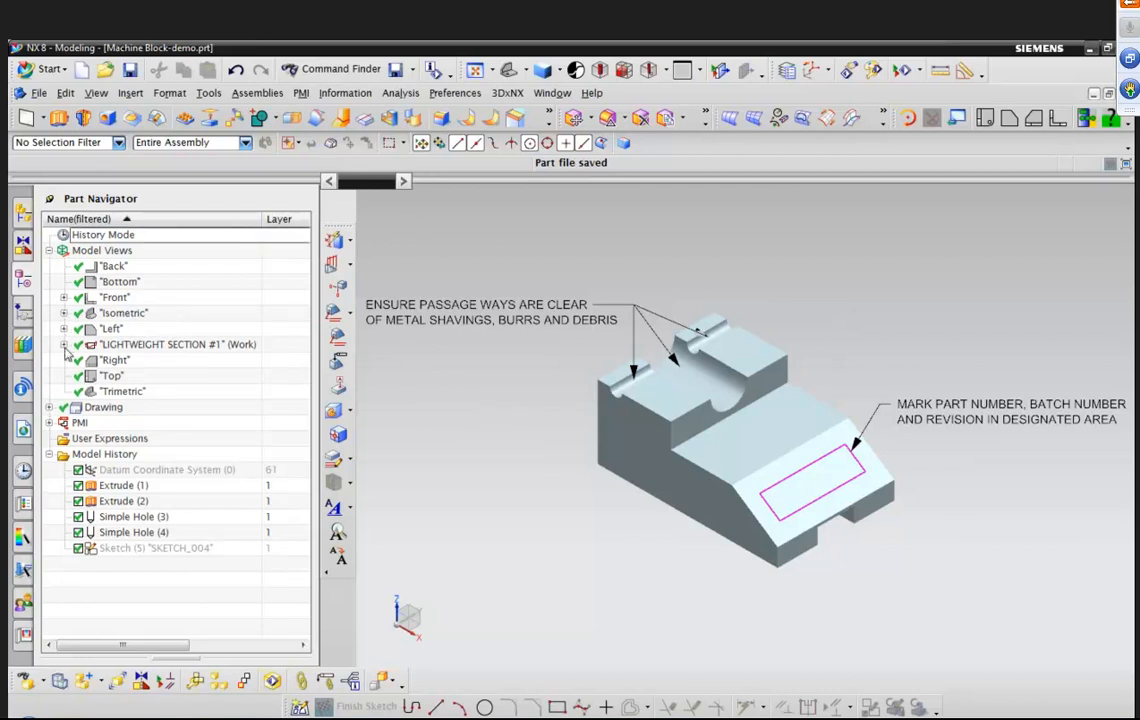
pyautogui.doubleClick(113, 298)
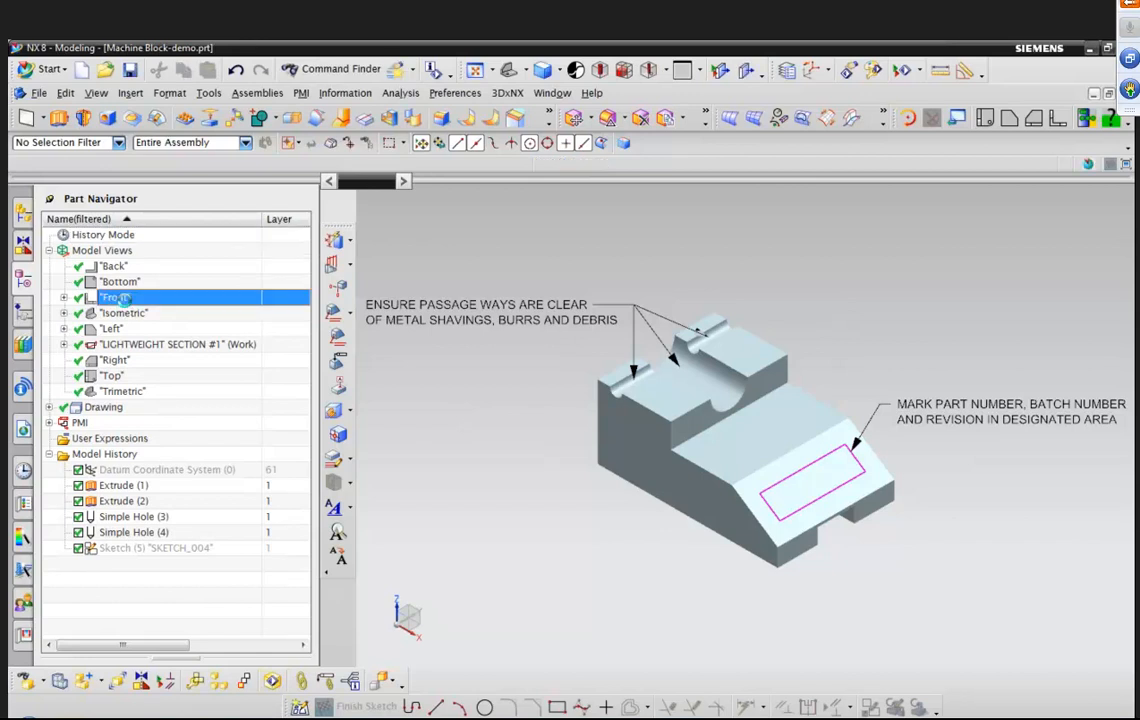
pyautogui.click(333, 315)
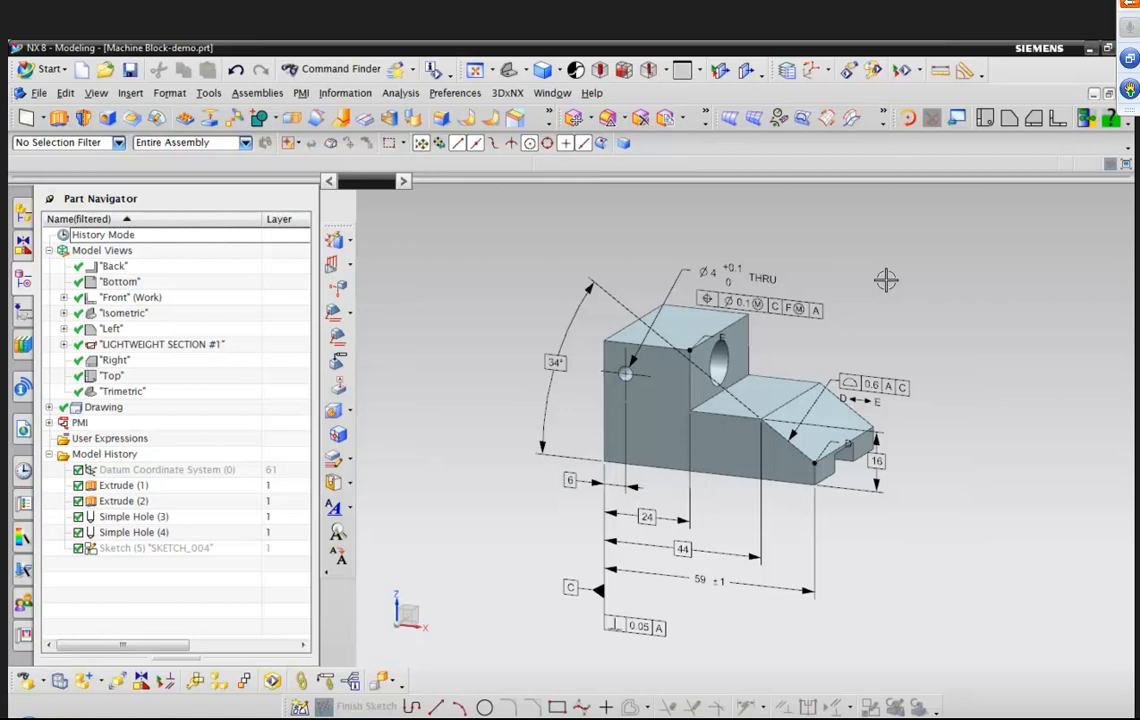
pyautogui.hotkey('ctrl', 's')
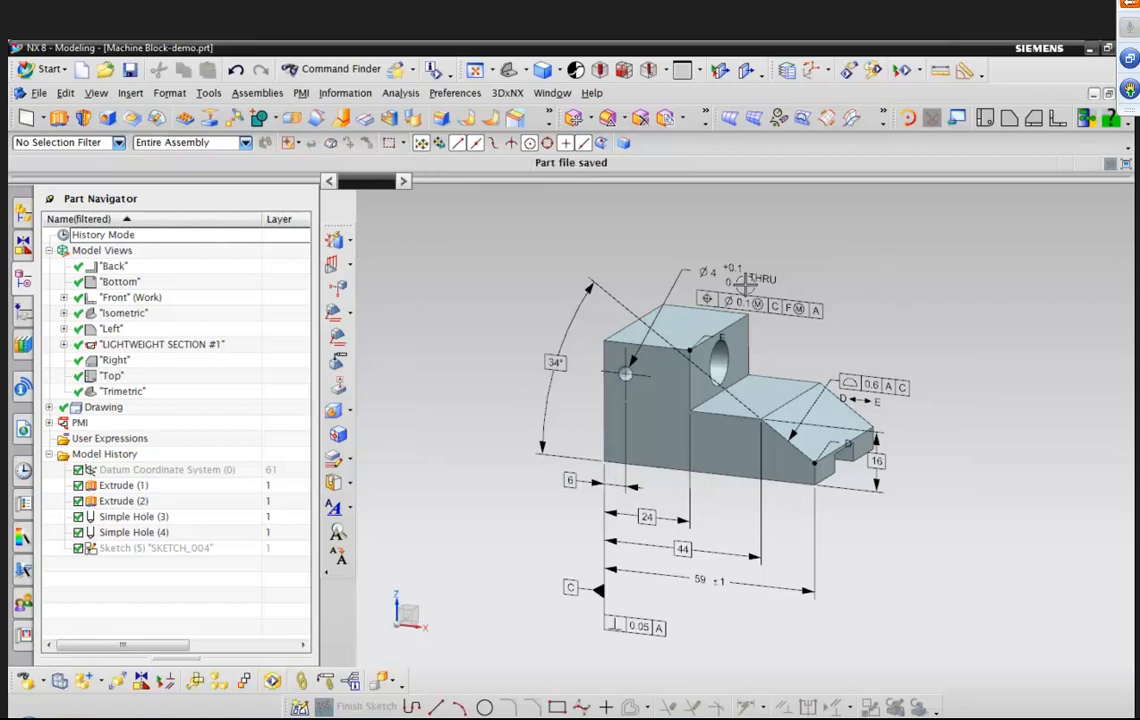
# Switch between the Front, Isometric and Left model views to review their annotations.
pyautogui.doubleClick(118, 297)
pyautogui.moveTo(845, 350); pyautogui.dragTo(785, 408, button='middle')
pyautogui.doubleClick(138, 313)
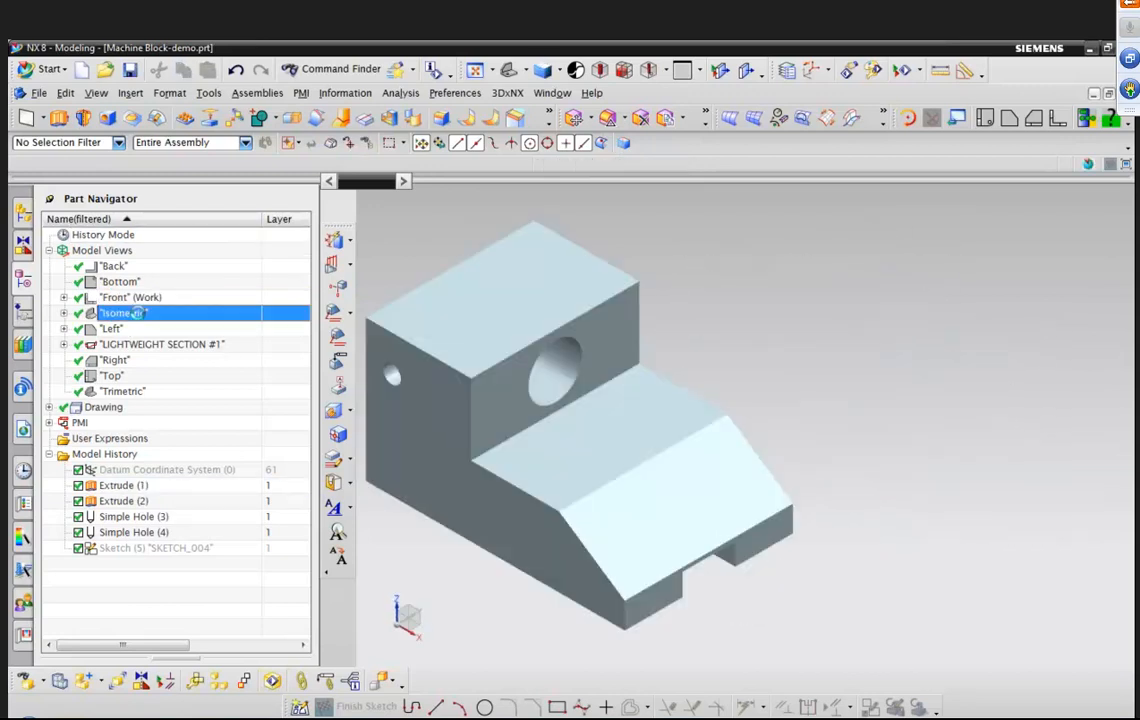
pyautogui.doubleClick(108, 328)
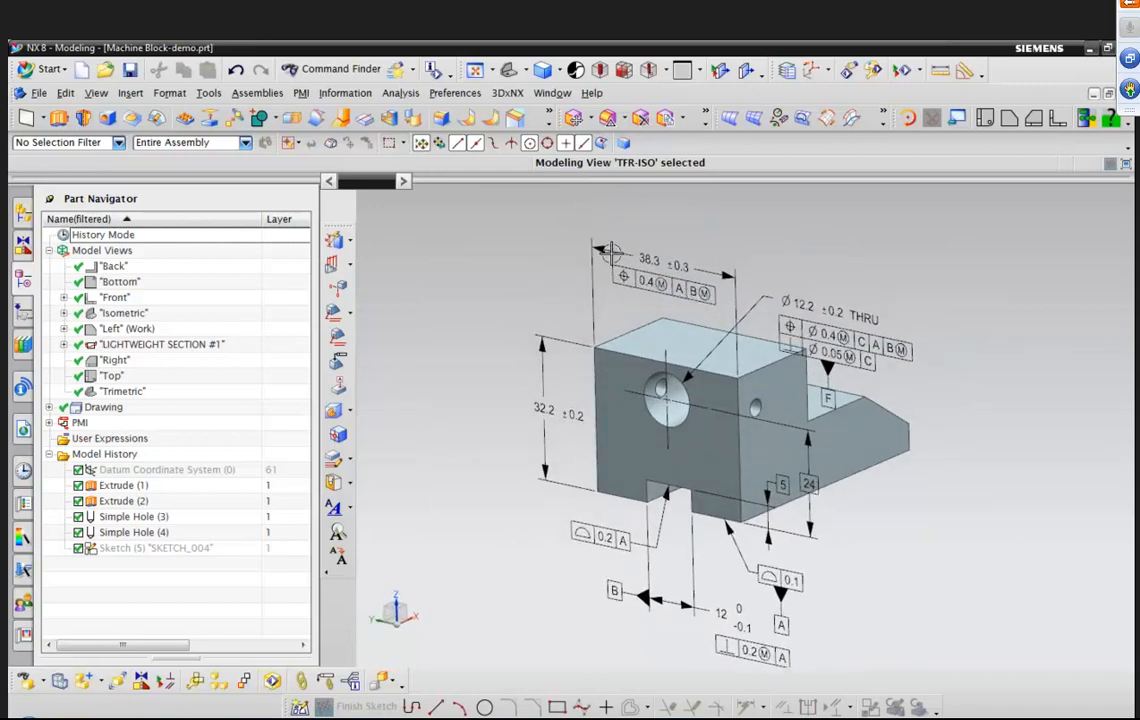
# Open drawing sheet "Sheet 1" in drafting, dismissing the view creation wizard.
pyautogui.click(48, 408)
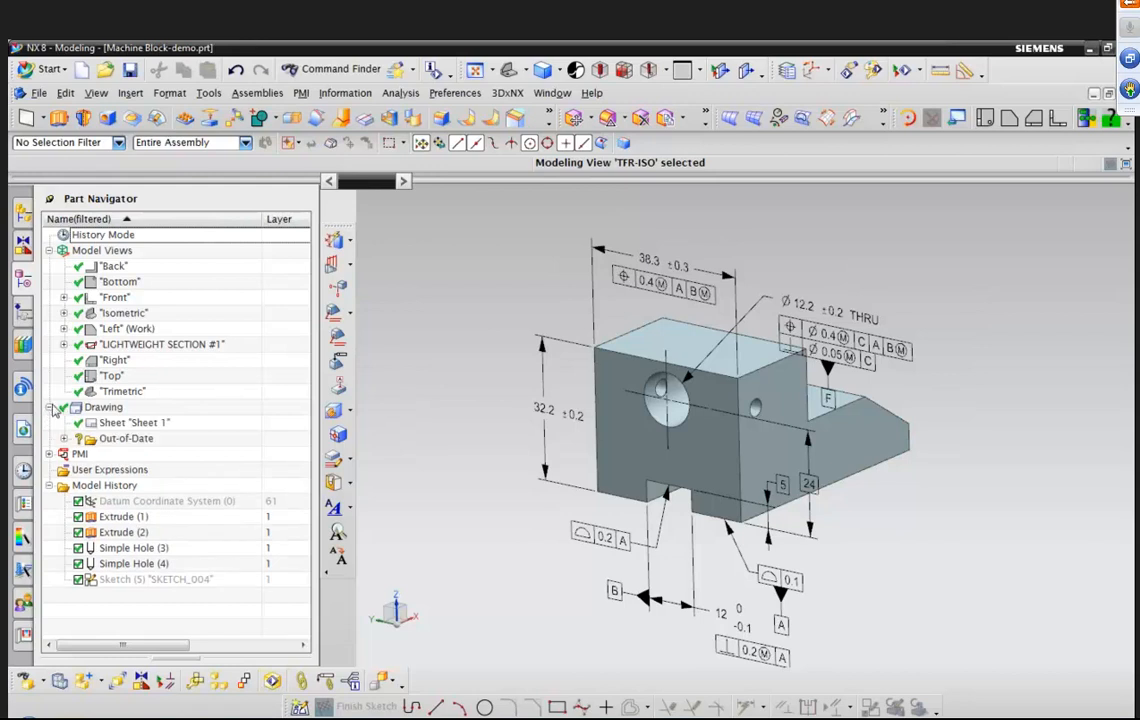
pyautogui.doubleClick(150, 425)
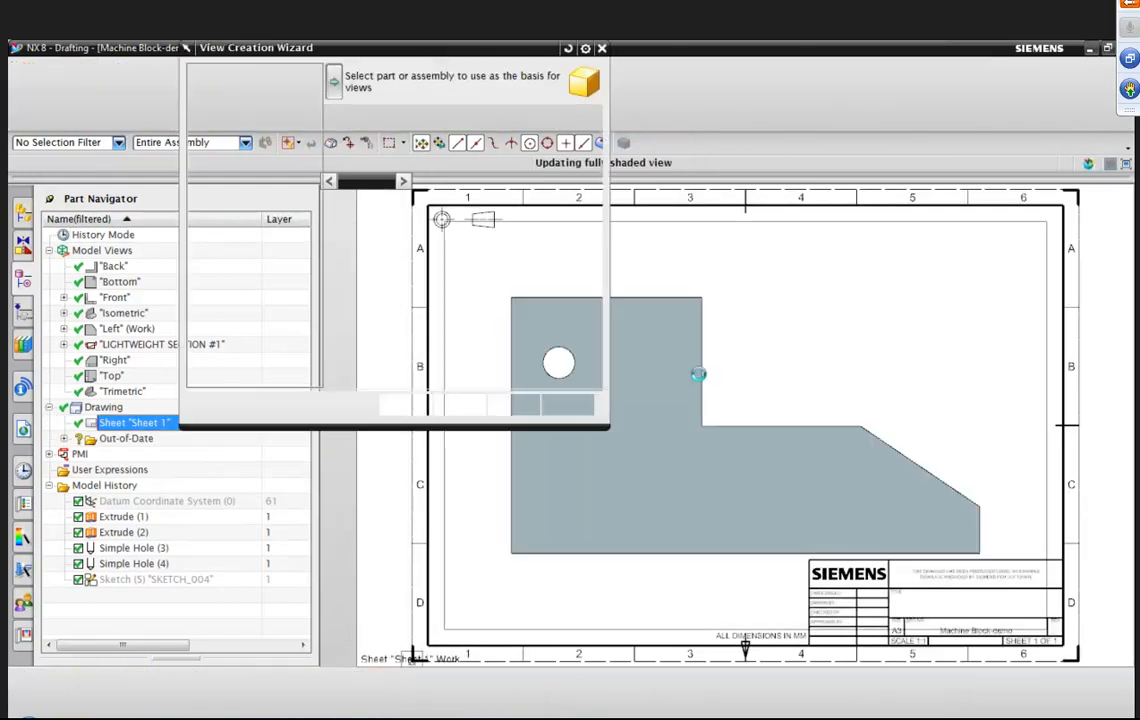
pyautogui.click(567, 404)
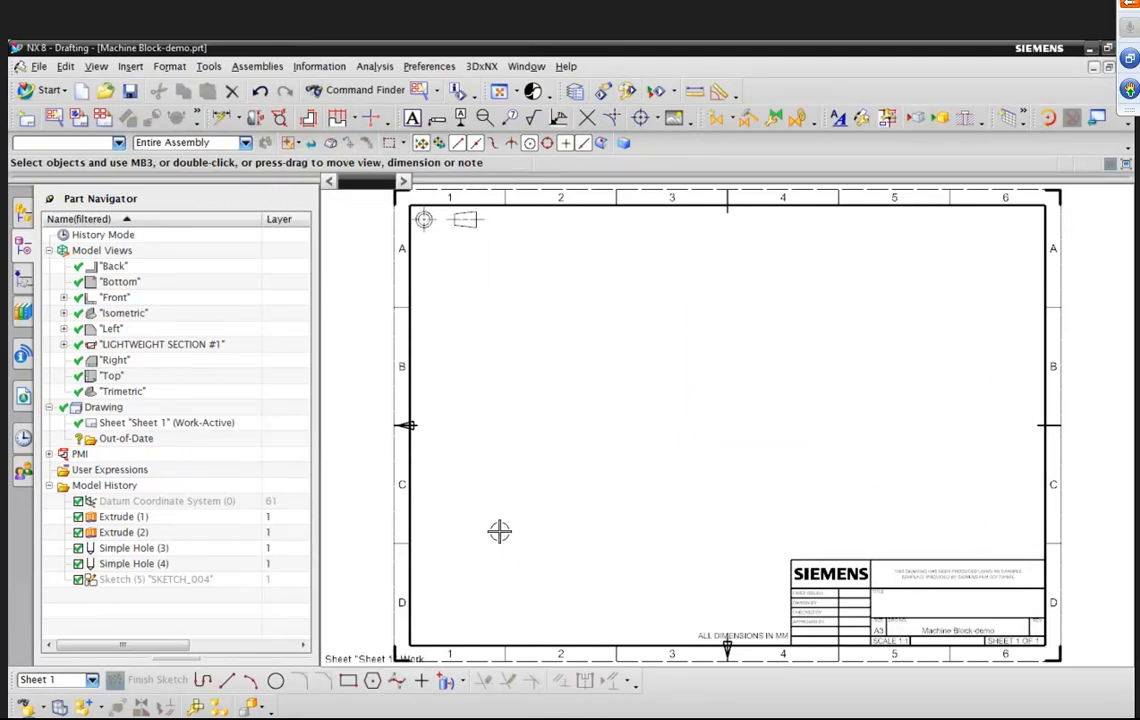
# Start a Base View using the Front model view.
pyautogui.click(130, 67)
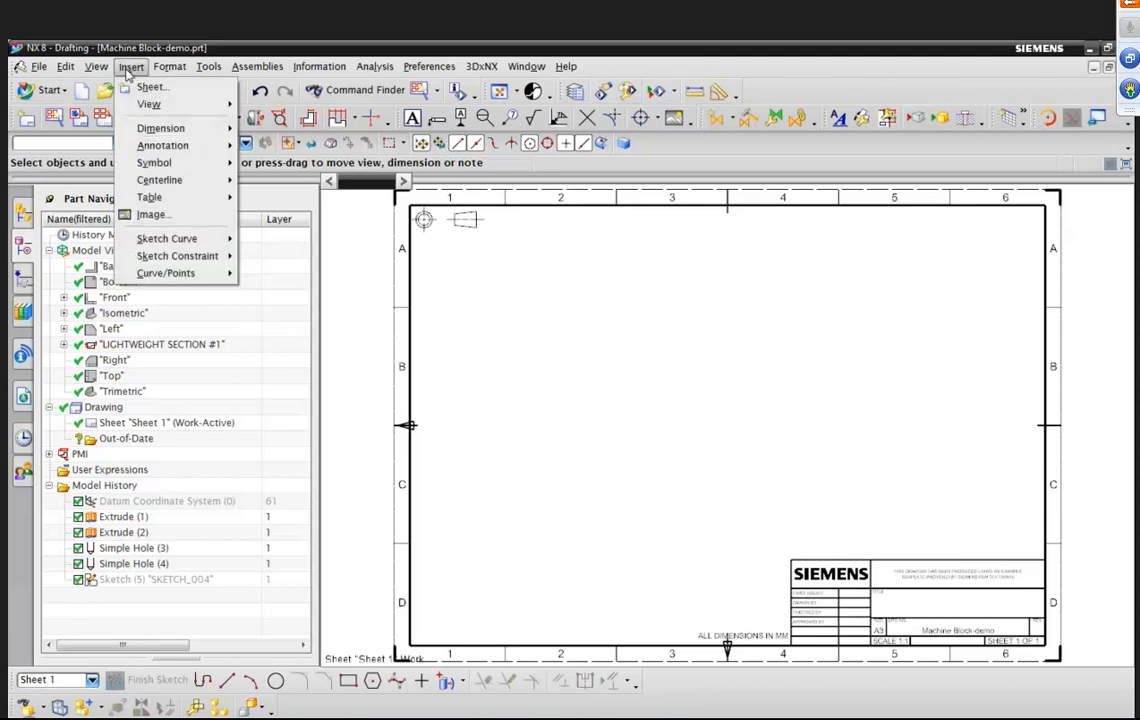
pyautogui.moveTo(150, 104)
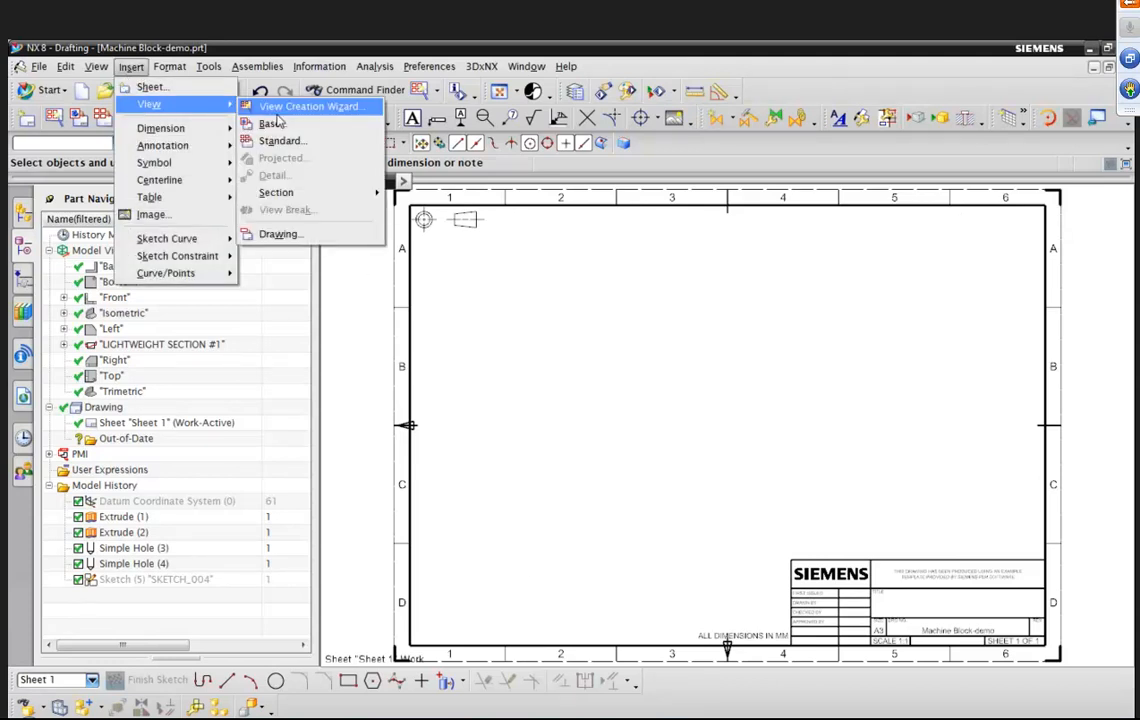
pyautogui.click(276, 128)
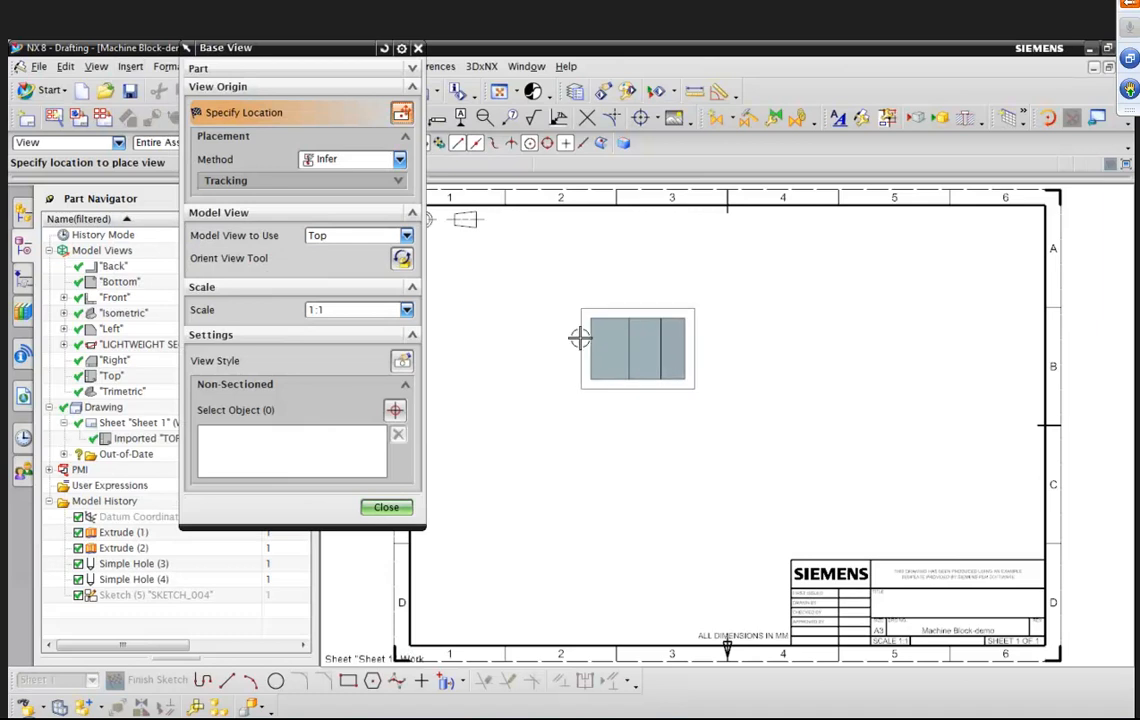
pyautogui.click(406, 236)
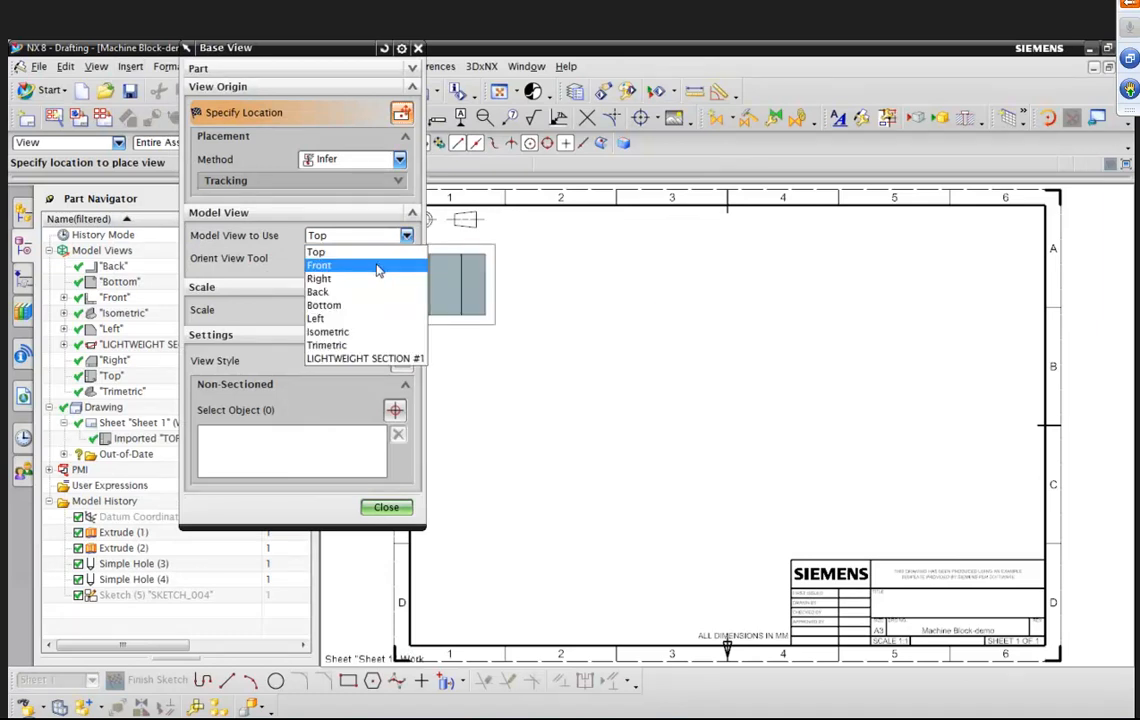
pyautogui.click(378, 268)
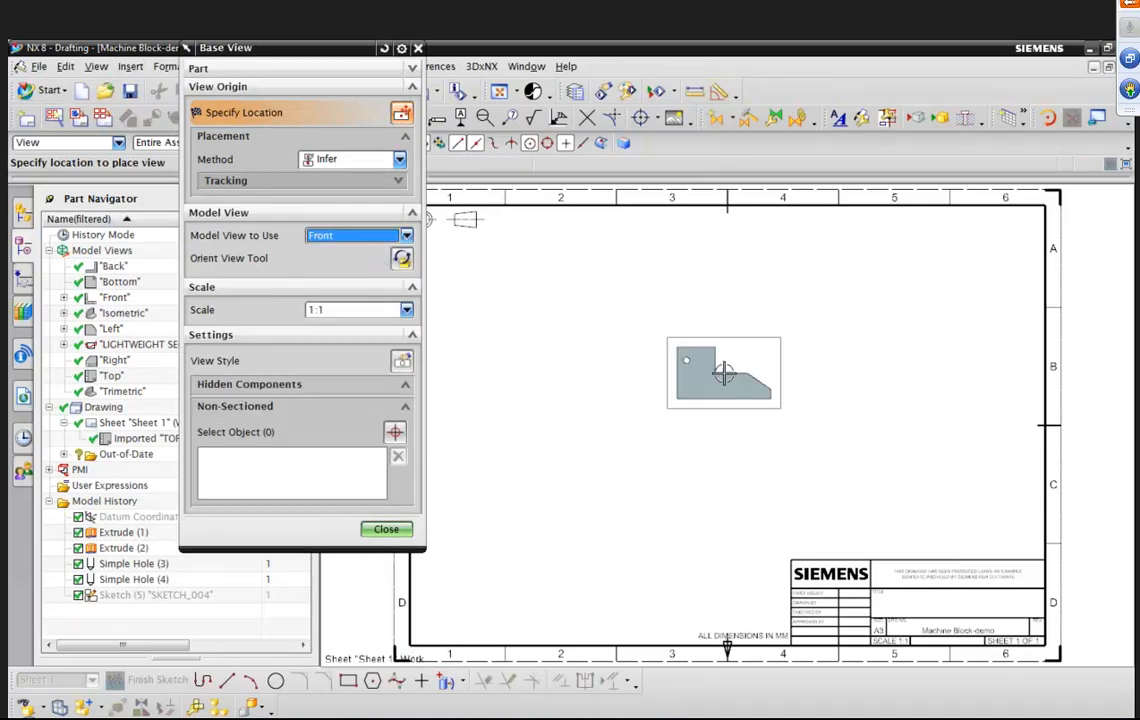
# Set the view style to inherit PMI From Model View with all PMI types, and place the view mid-sheet.
pyautogui.click(401, 362)
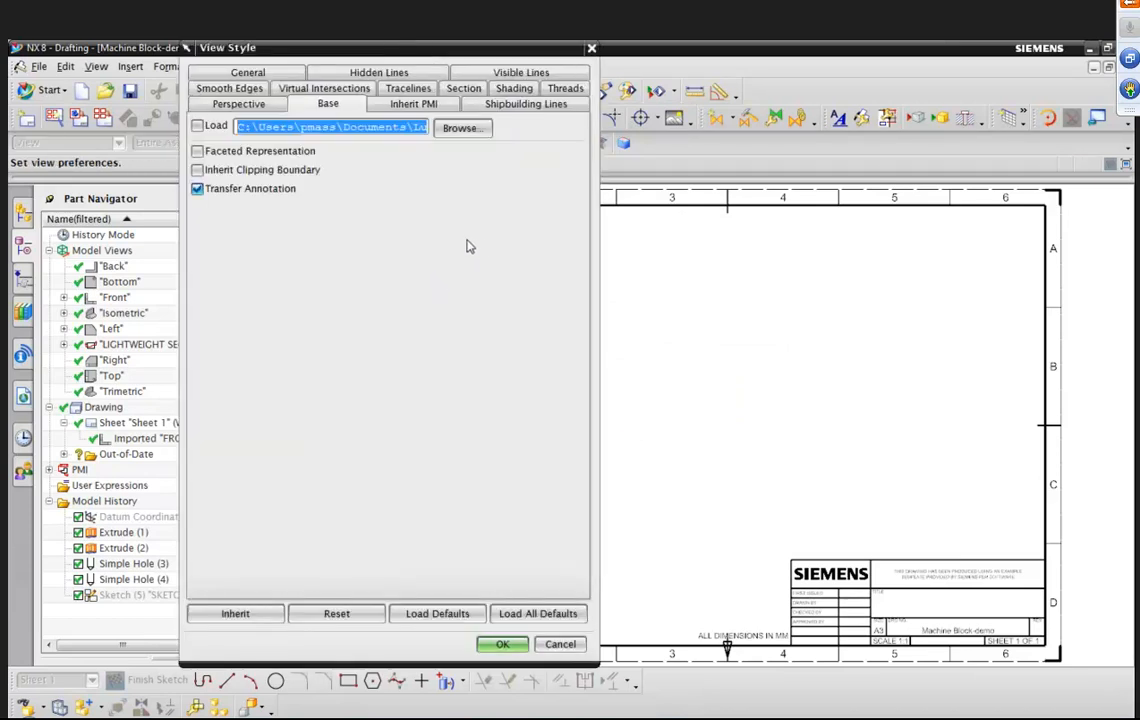
pyautogui.click(403, 106)
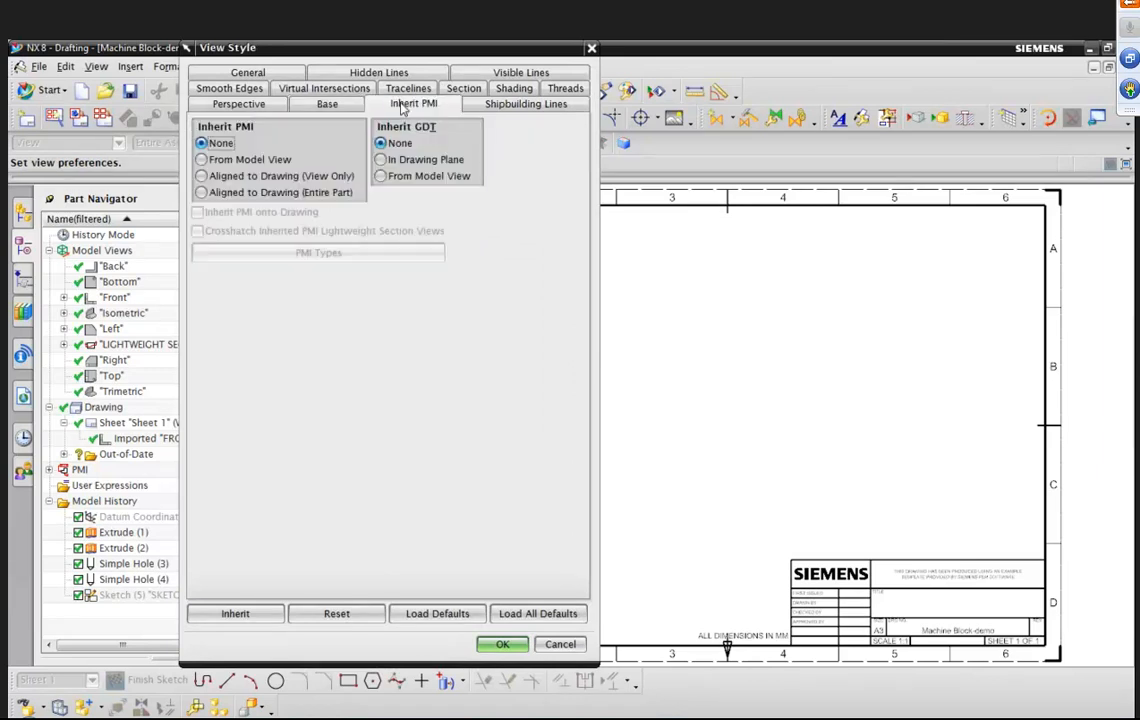
pyautogui.click(203, 160)
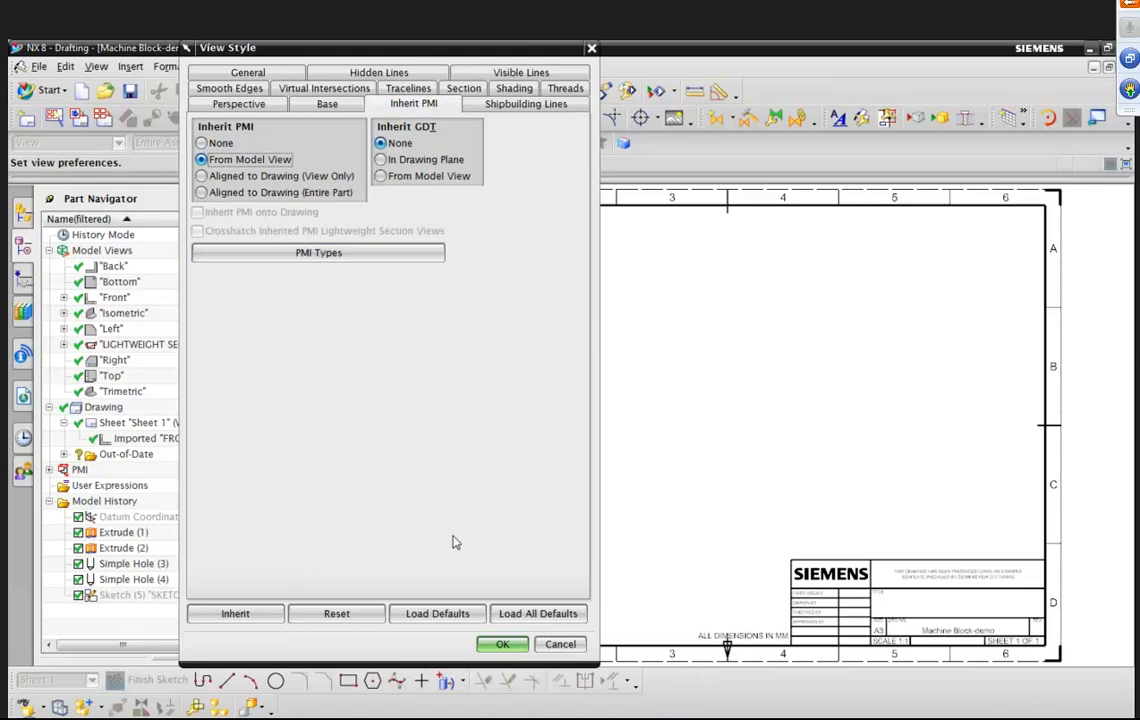
pyautogui.click(345, 255)
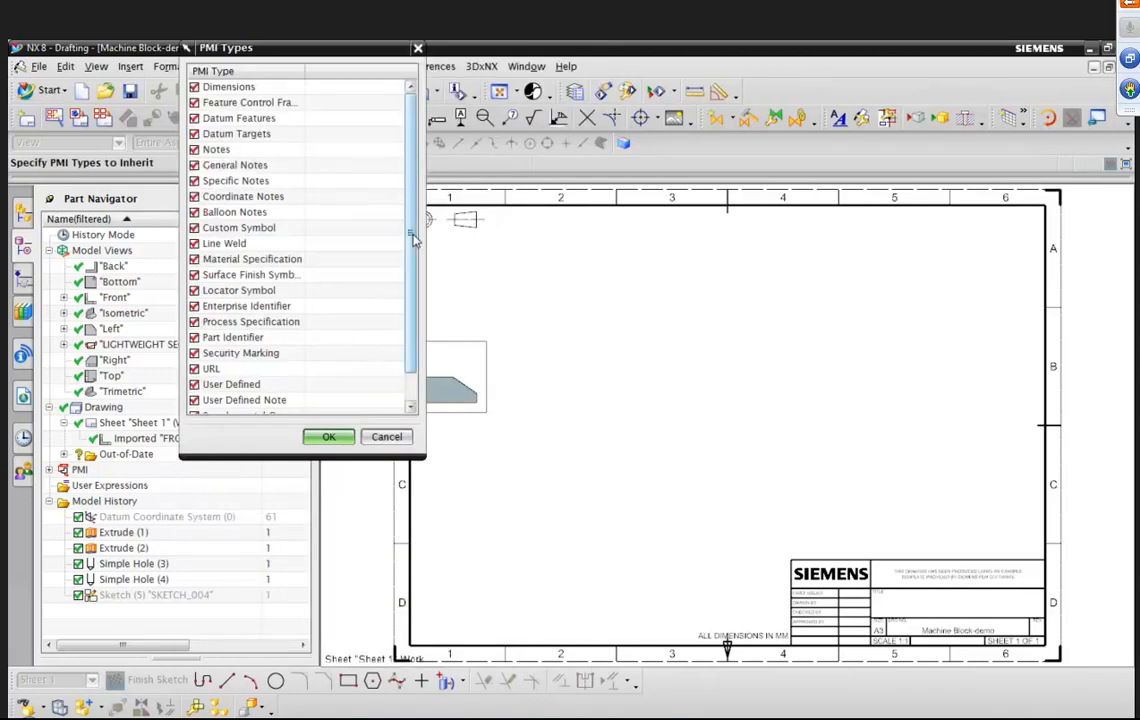
pyautogui.moveTo(413, 238); pyautogui.dragTo(414, 257)
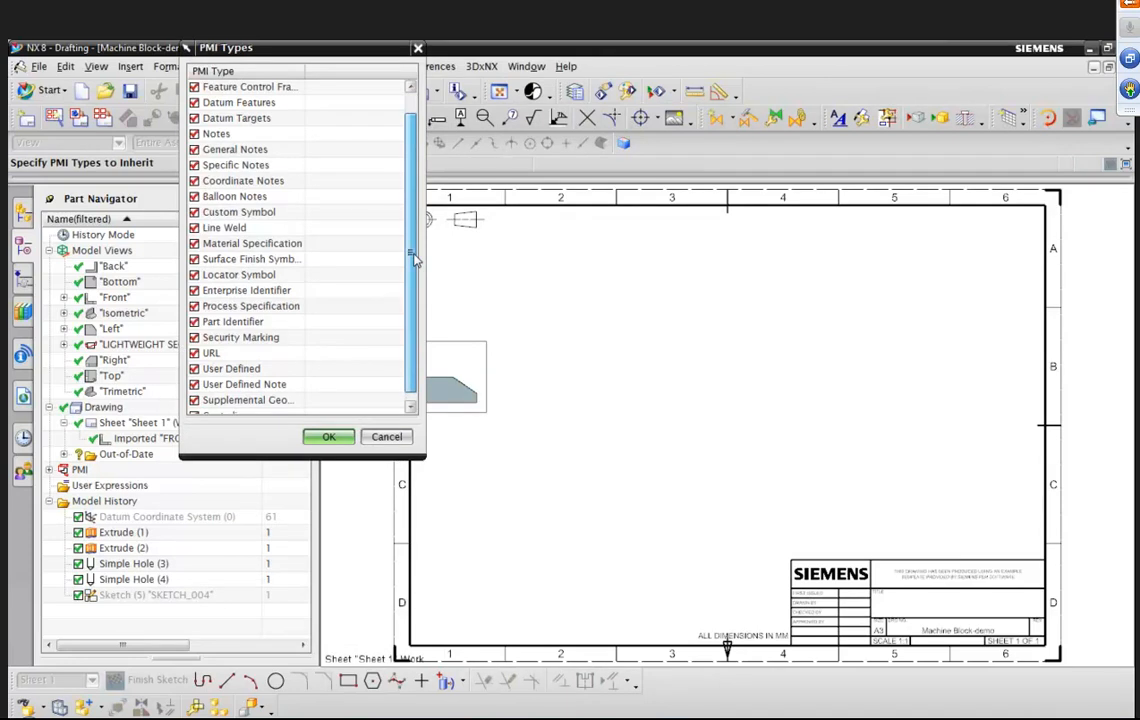
pyautogui.moveTo(414, 258); pyautogui.dragTo(414, 238)
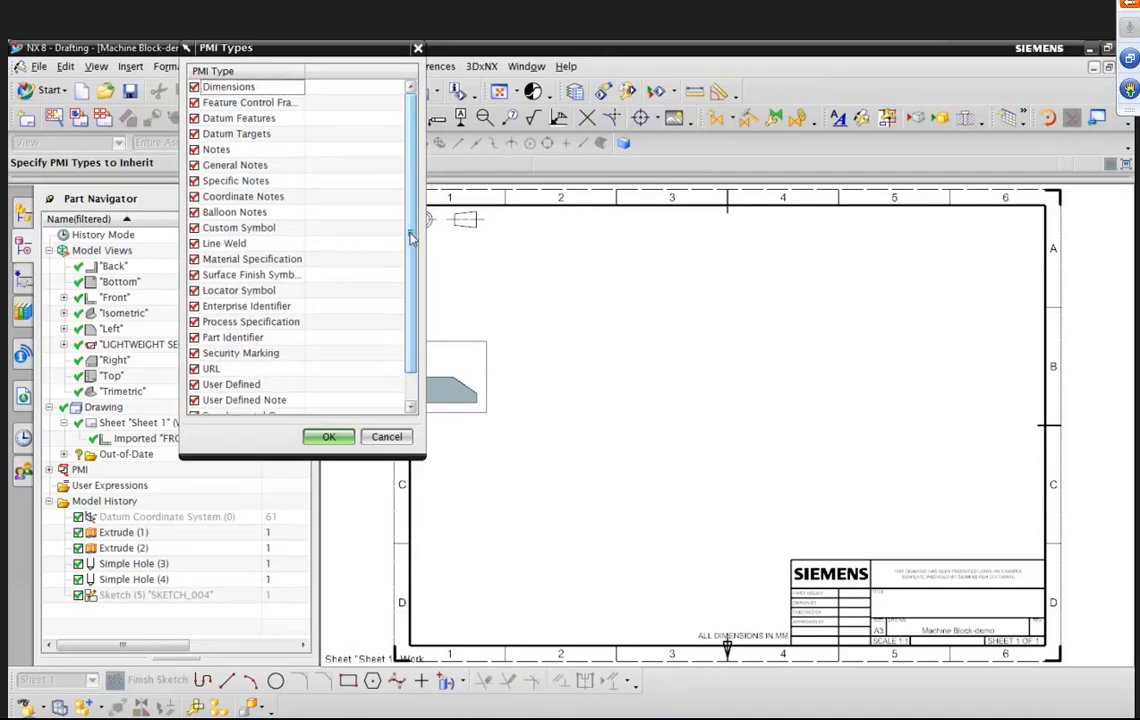
pyautogui.click(329, 437)
pyautogui.click(503, 645)
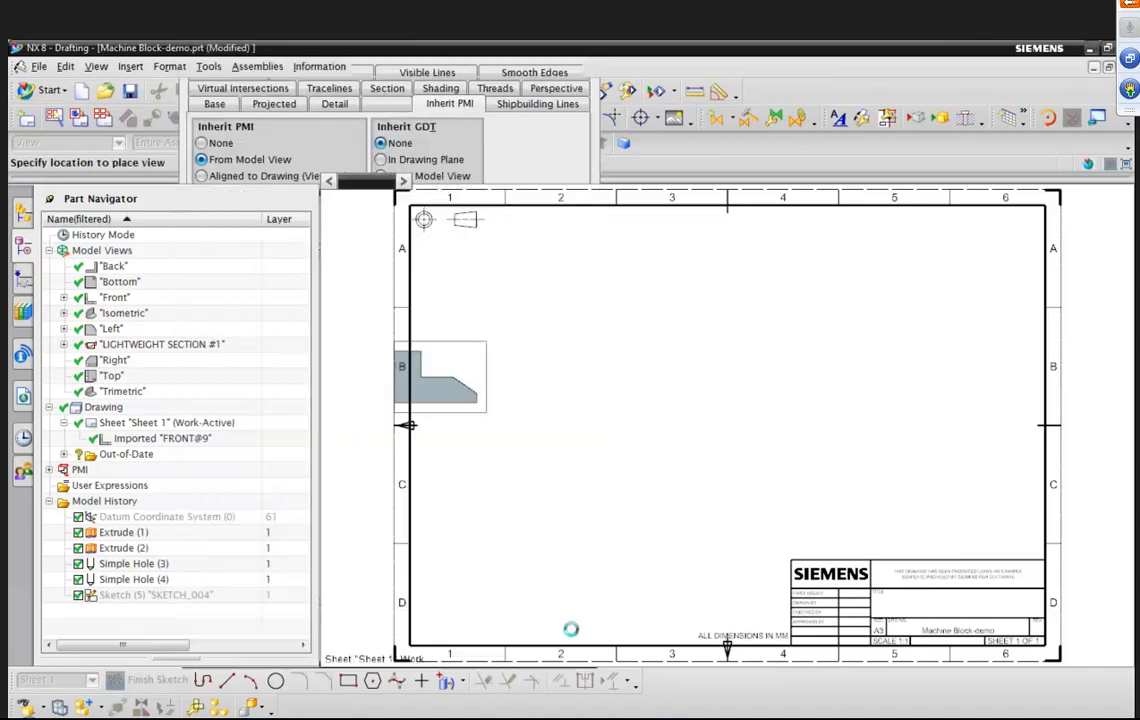
pyautogui.click(716, 412)
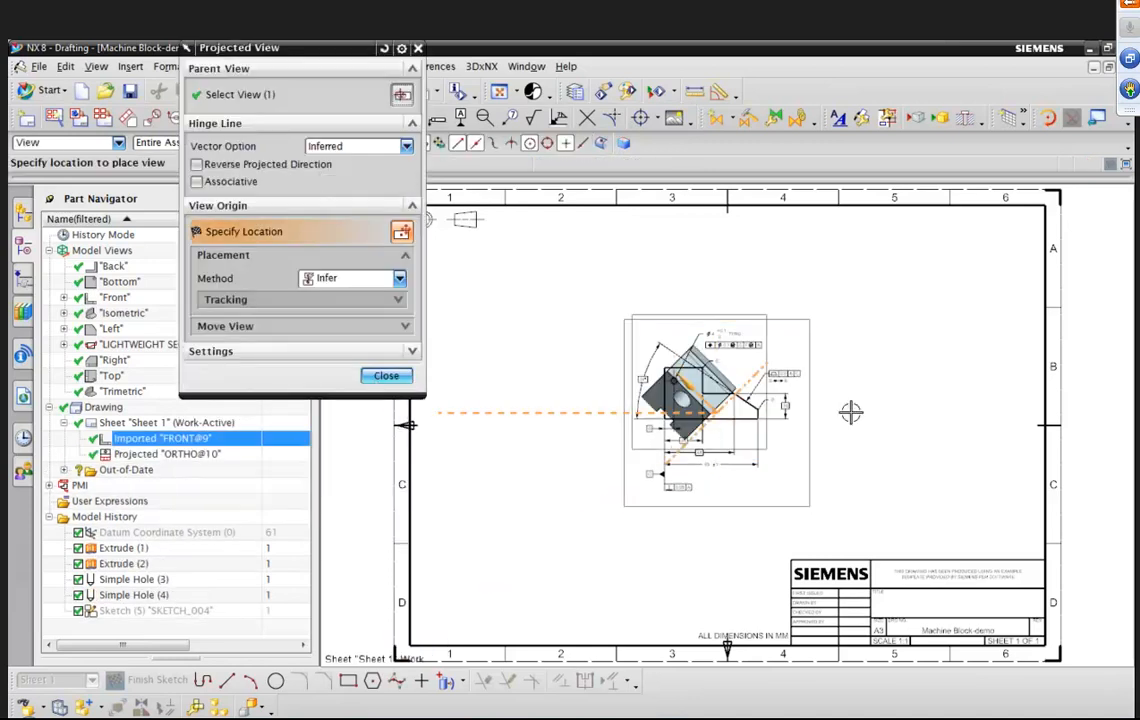
pyautogui.click(386, 377)
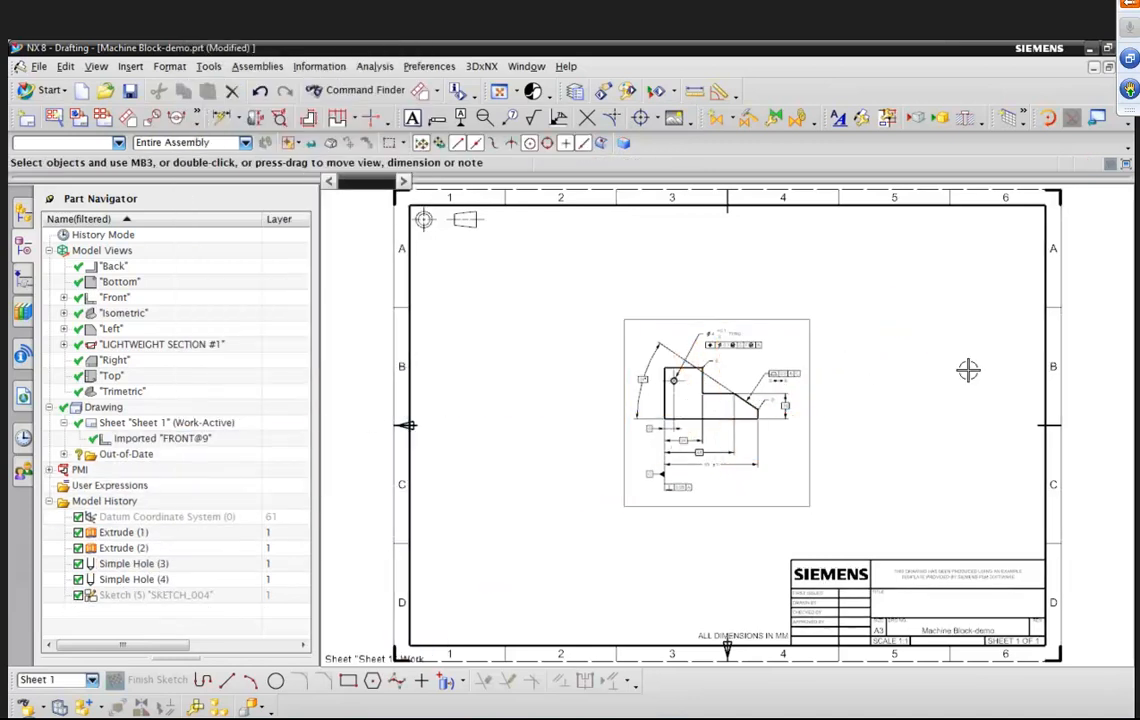
# Zoom in on the front drawing view to examine its inherited PMI annotations.
pyautogui.scroll(5, 965, 370)
pyautogui.scroll(2, 722, 424)
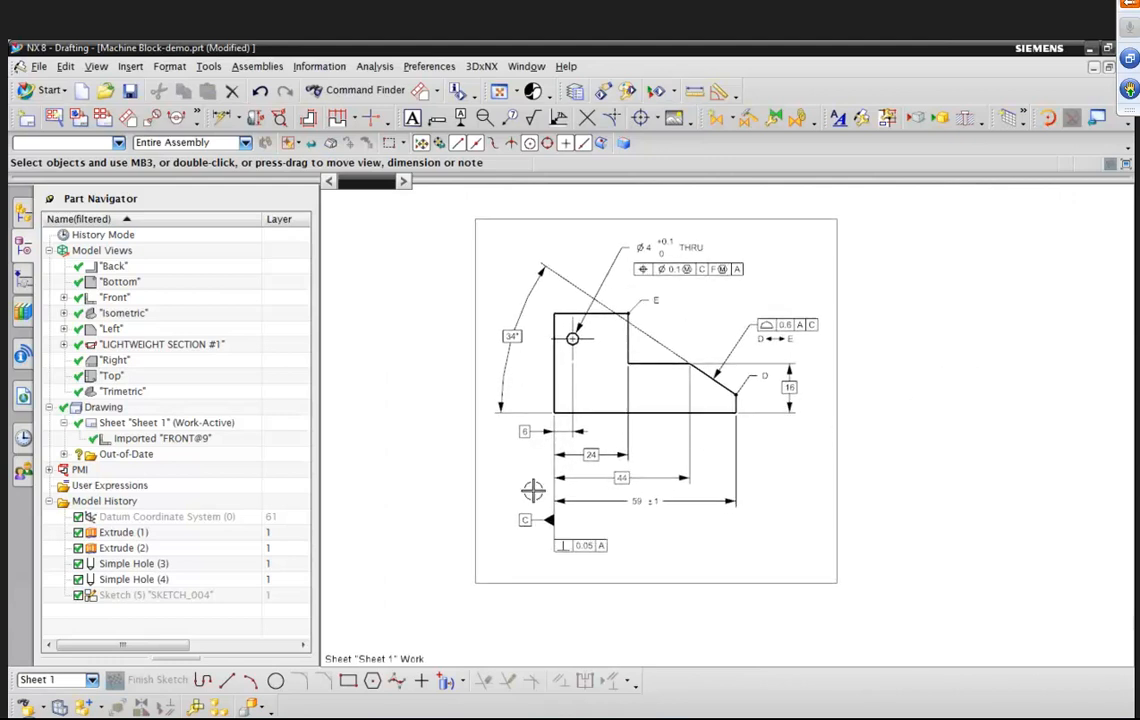
pyautogui.scroll(-1, 884, 314)
pyautogui.scroll(-2, 920, 378)
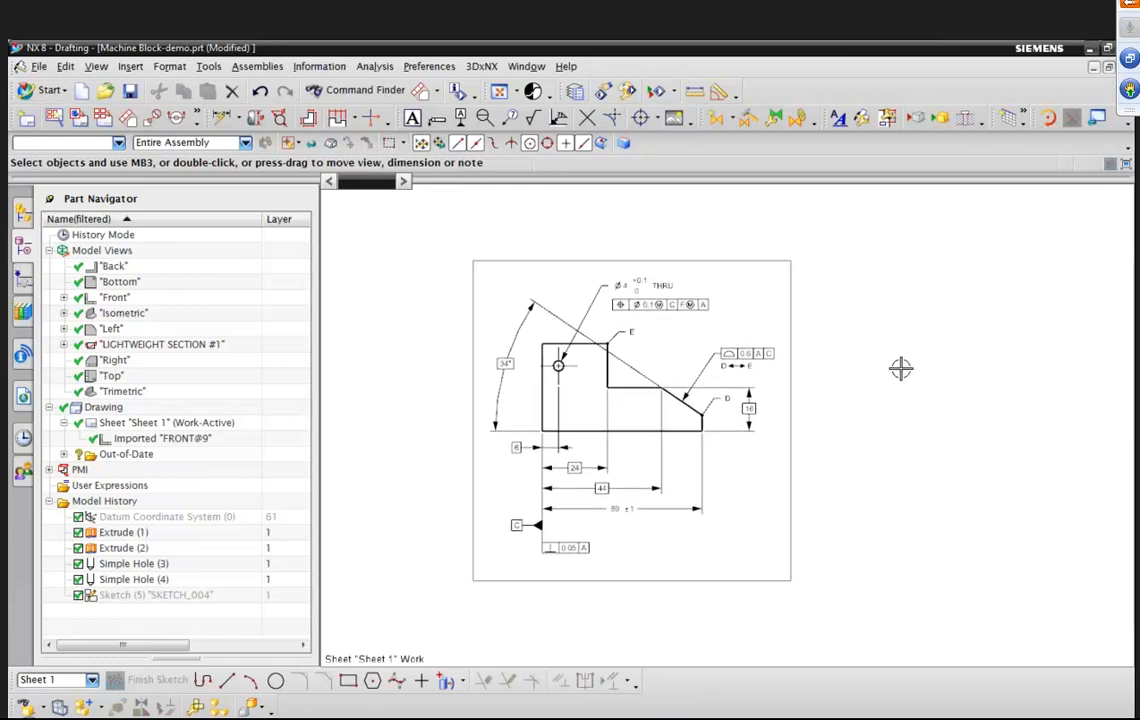
# Start a Base View using the Left model view.
pyautogui.click(131, 66)
pyautogui.moveTo(182, 106)
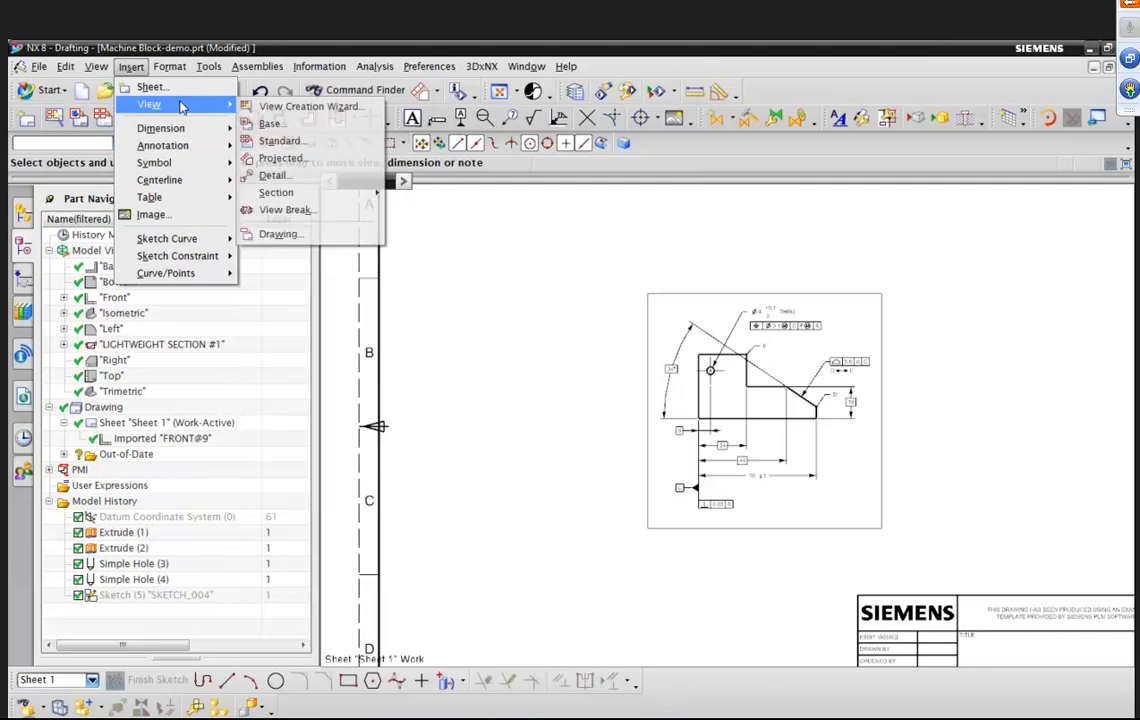
pyautogui.click(280, 123)
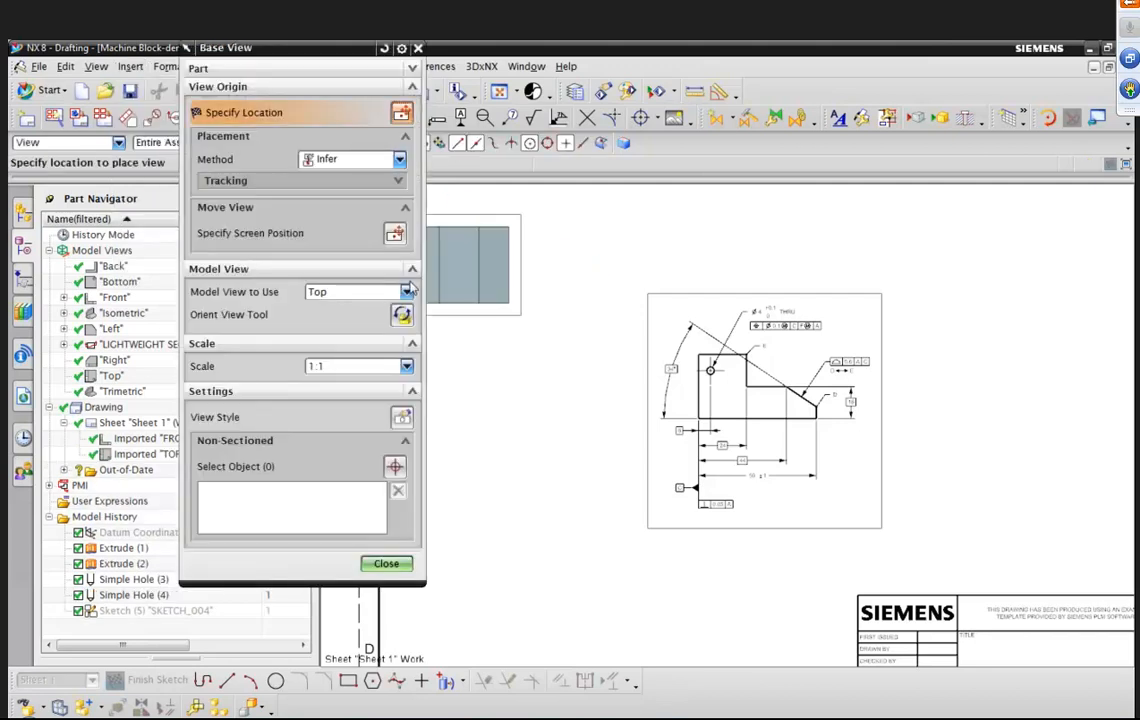
pyautogui.click(407, 291)
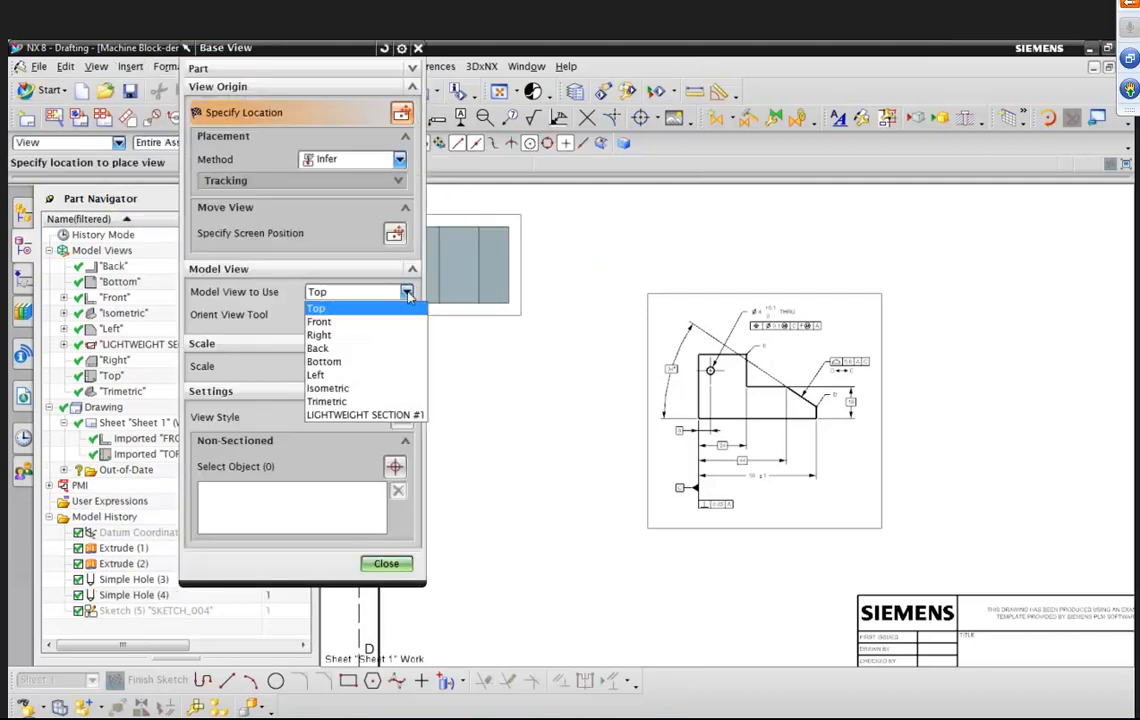
pyautogui.click(337, 376)
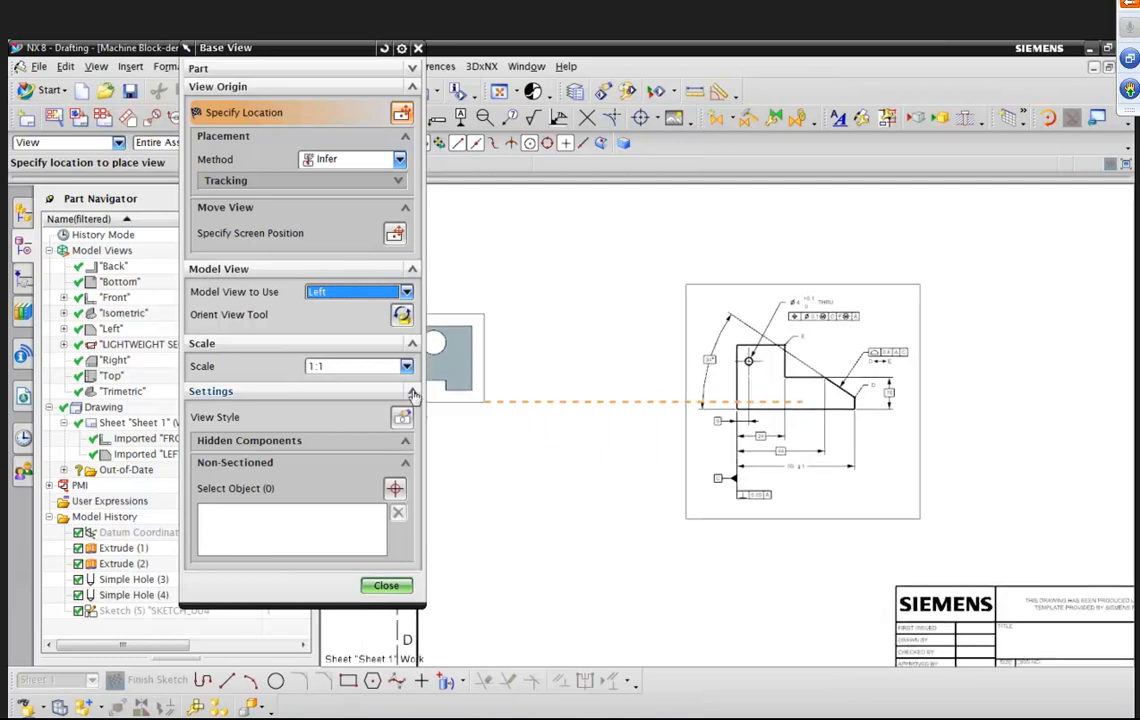
# Set the view style to inherit PMI From Model View and place the Left view beside the front view.
pyautogui.click(404, 418)
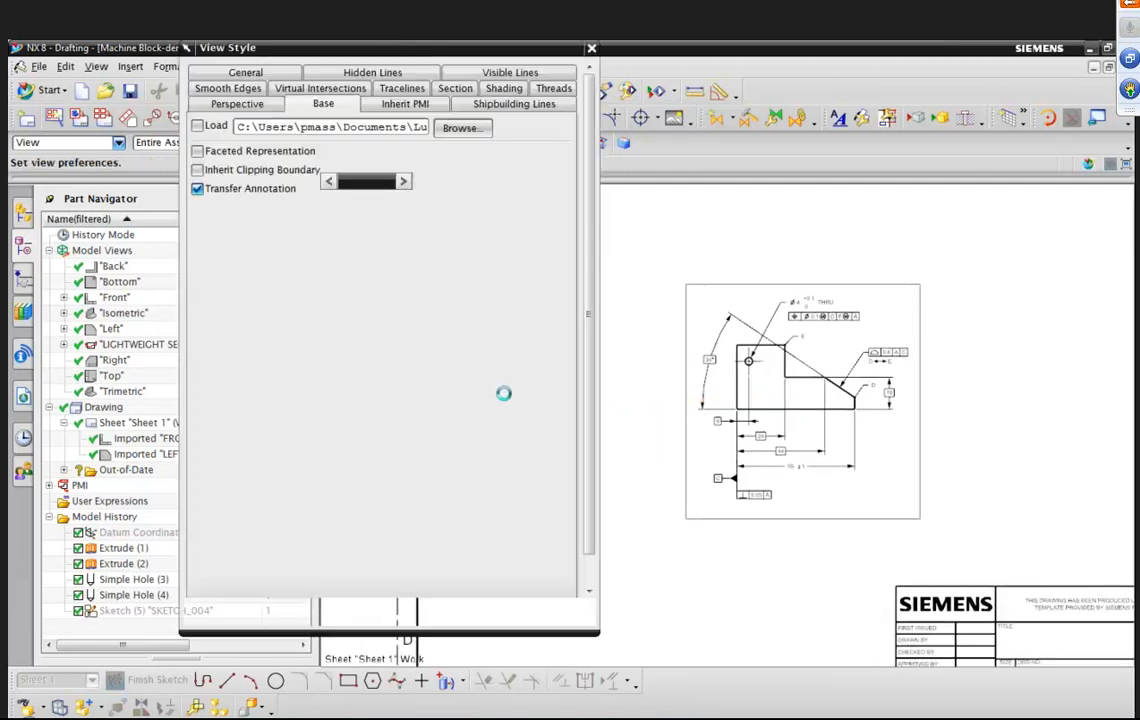
pyautogui.click(413, 104)
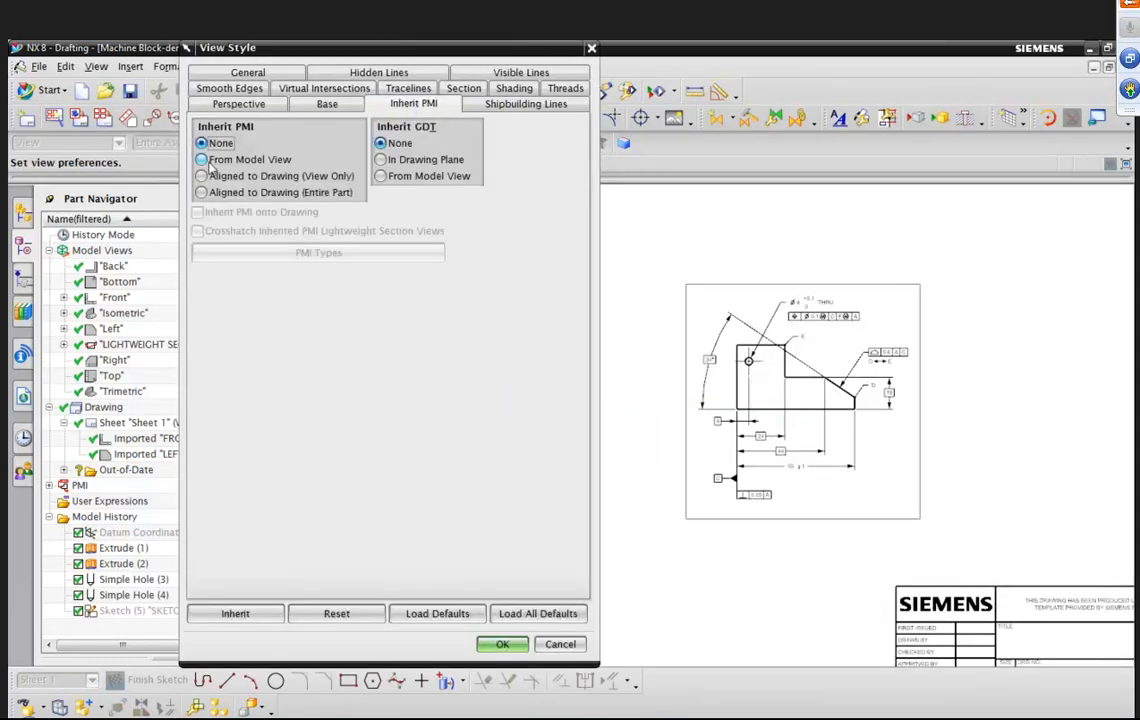
pyautogui.click(203, 160)
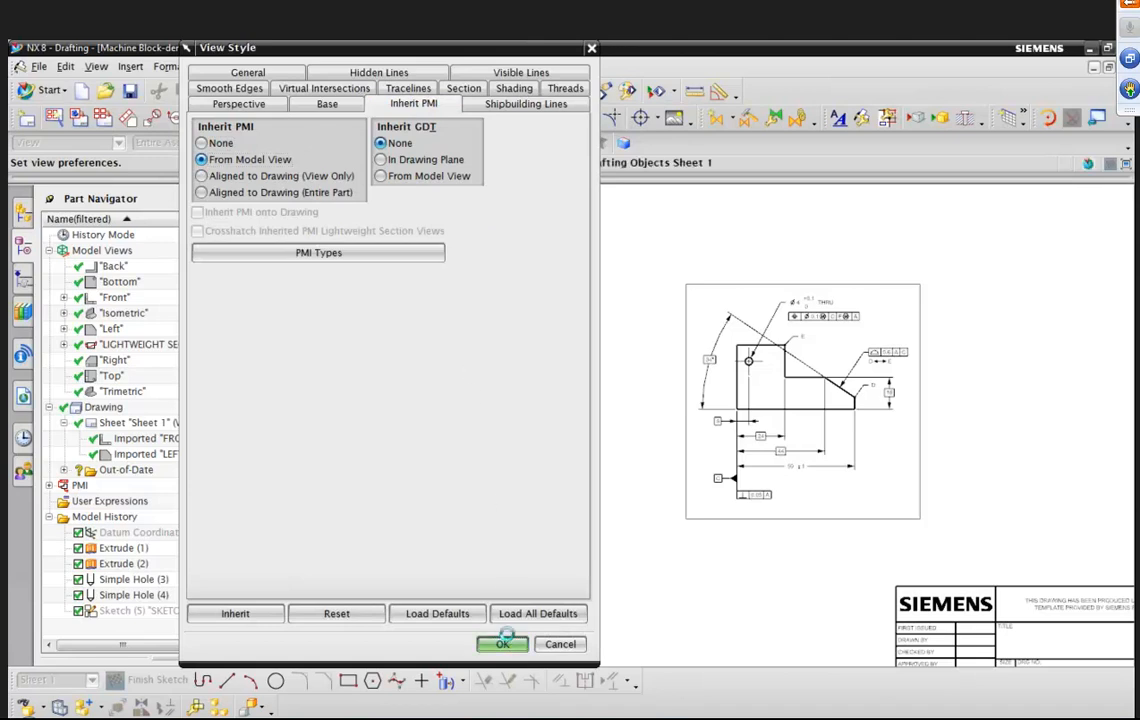
pyautogui.click(505, 643)
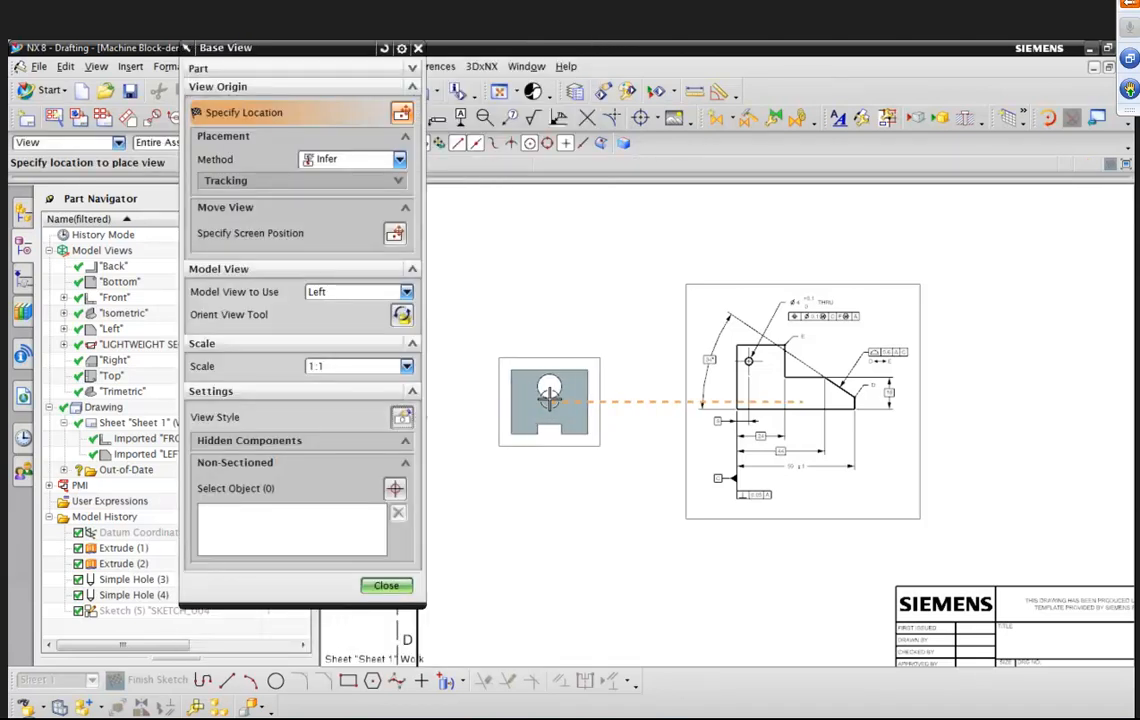
pyautogui.click(549, 398)
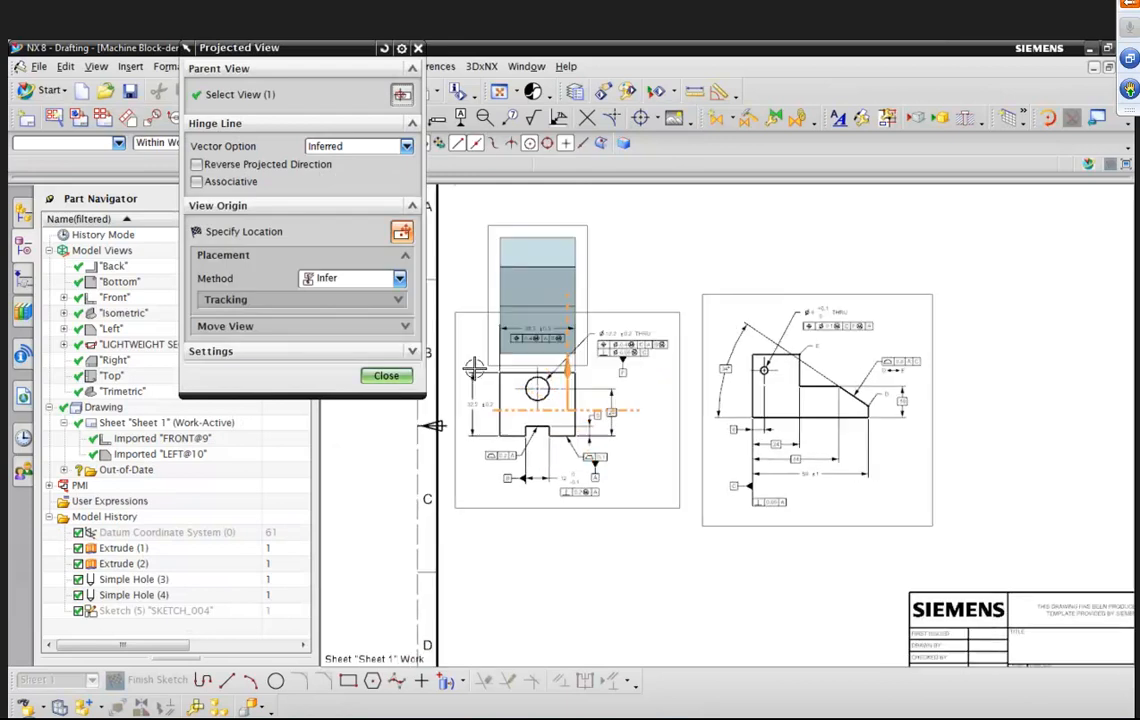
pyautogui.click(386, 375)
# Start another Base View using the LIGHTWEIGHT SECTION #1 model view.
pyautogui.moveTo(638, 286); pyautogui.dragTo(643, 291)
pyautogui.scroll(-1, 900, 265)
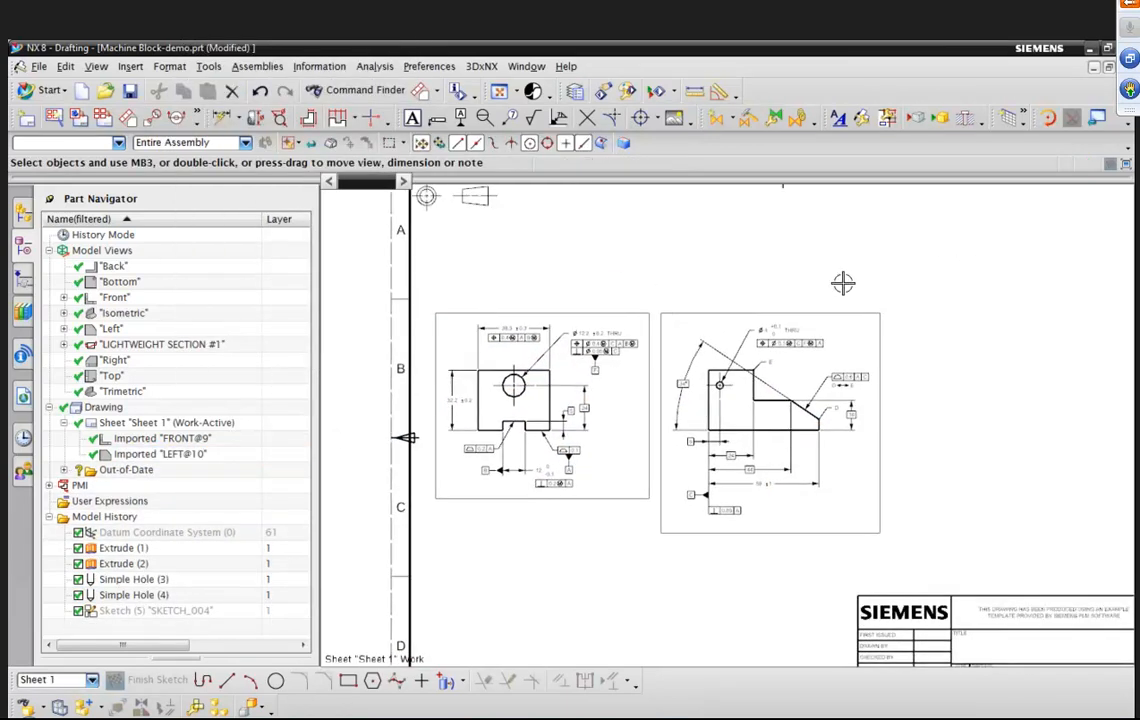
pyautogui.hotkey('ctrl', 'f')
pyautogui.click(124, 67)
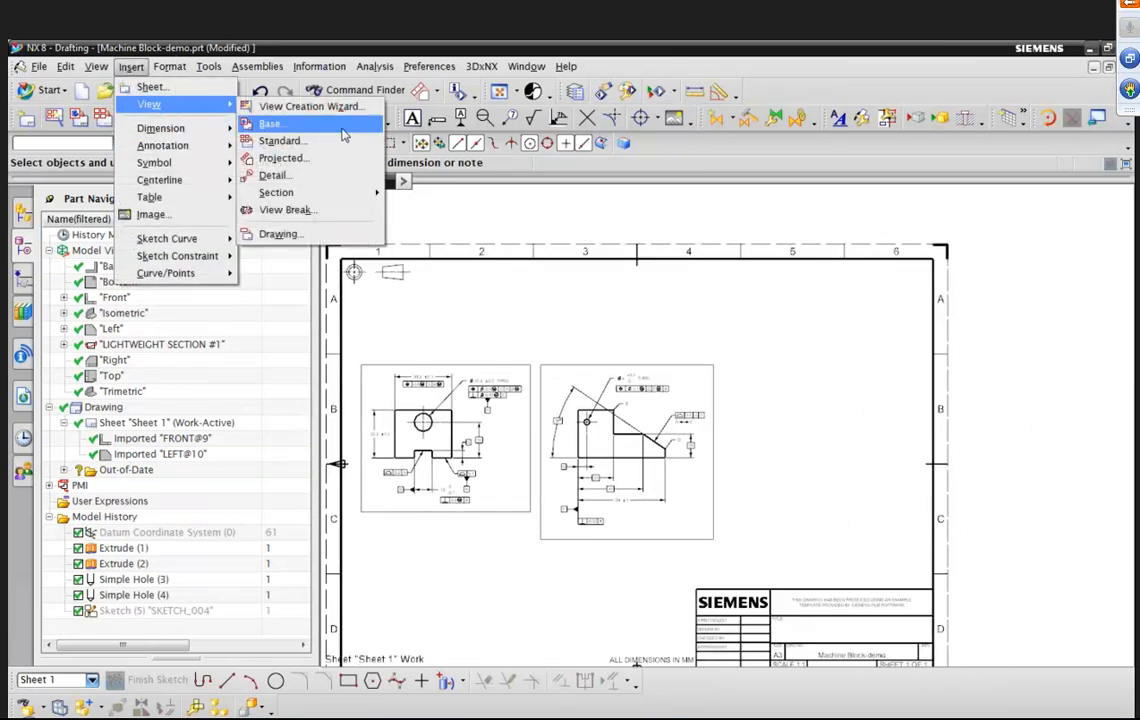
pyautogui.click(267, 120)
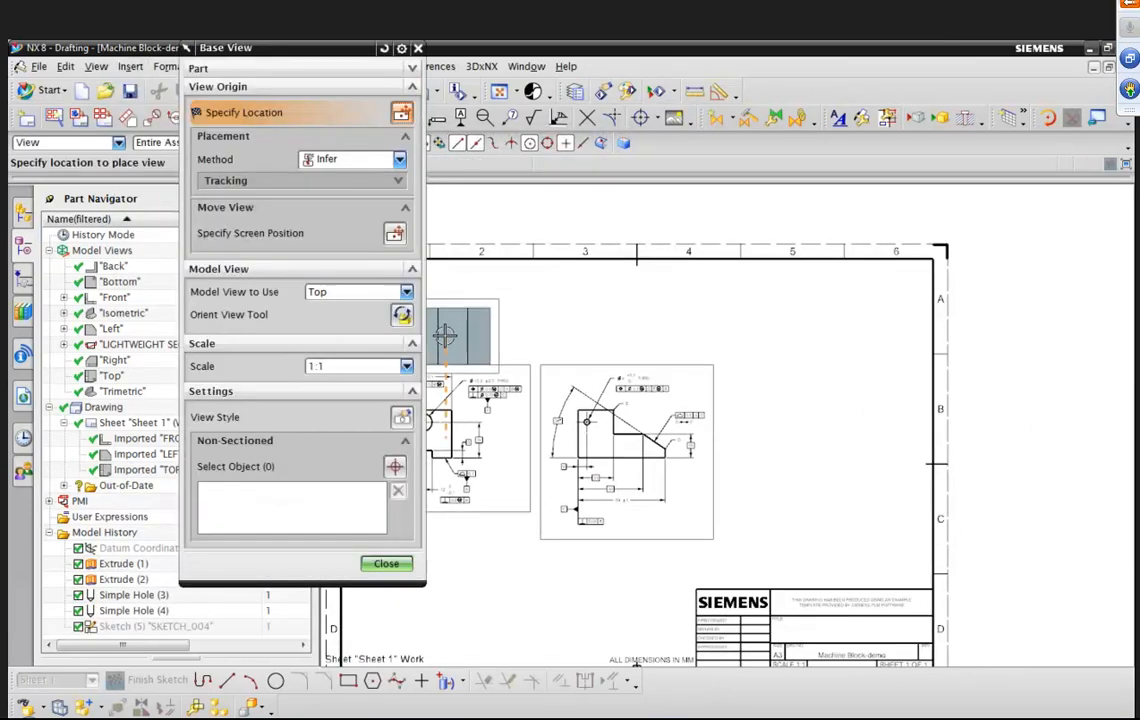
pyautogui.click(362, 291)
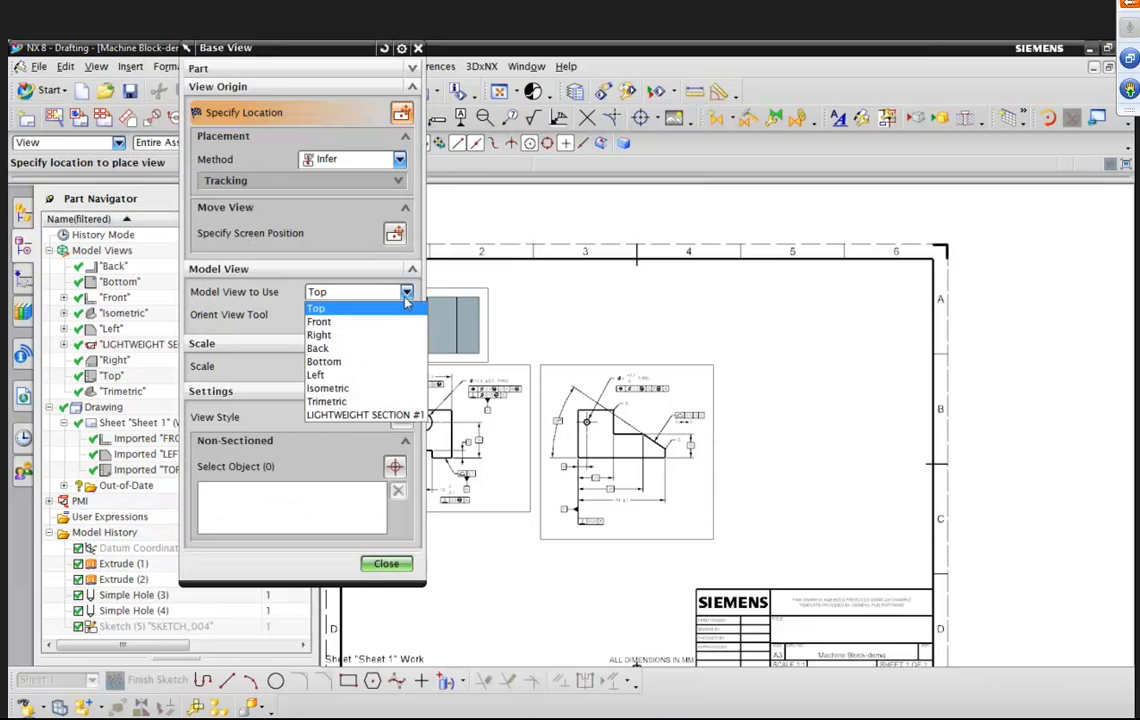
pyautogui.click(365, 415)
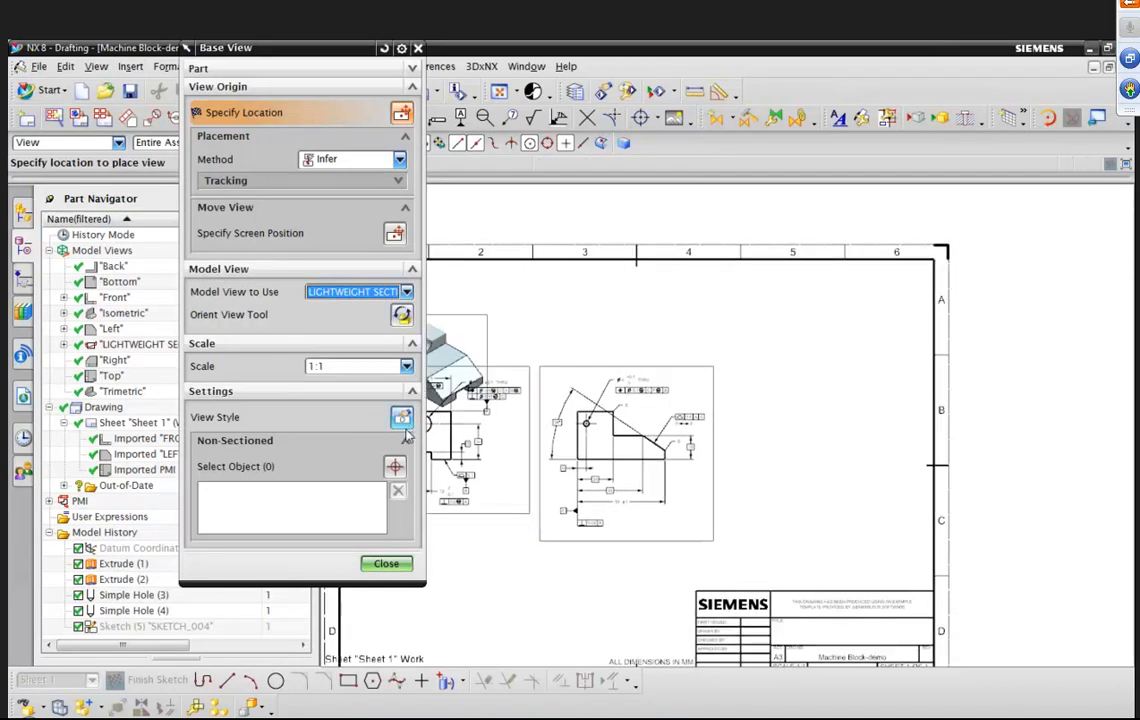
# Set the view style to inherit PMI From Model View with crosshatched lightweight section views, and place the view at the sheet's upper right.
pyautogui.click(365, 385)
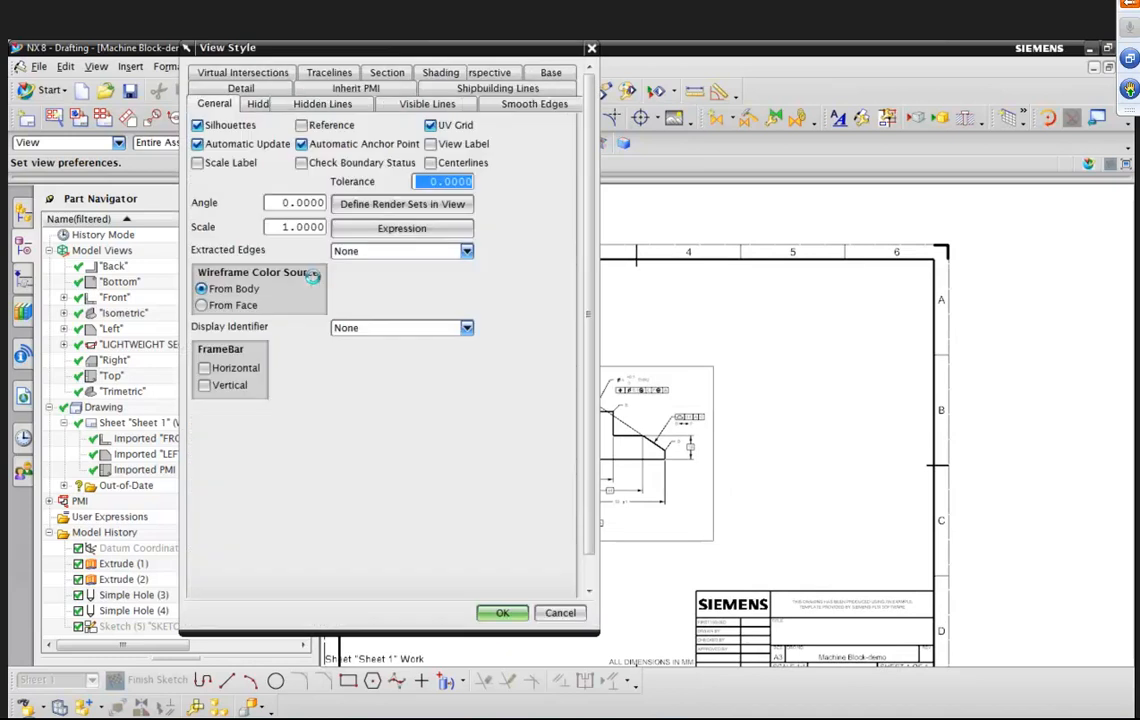
pyautogui.click(297, 103)
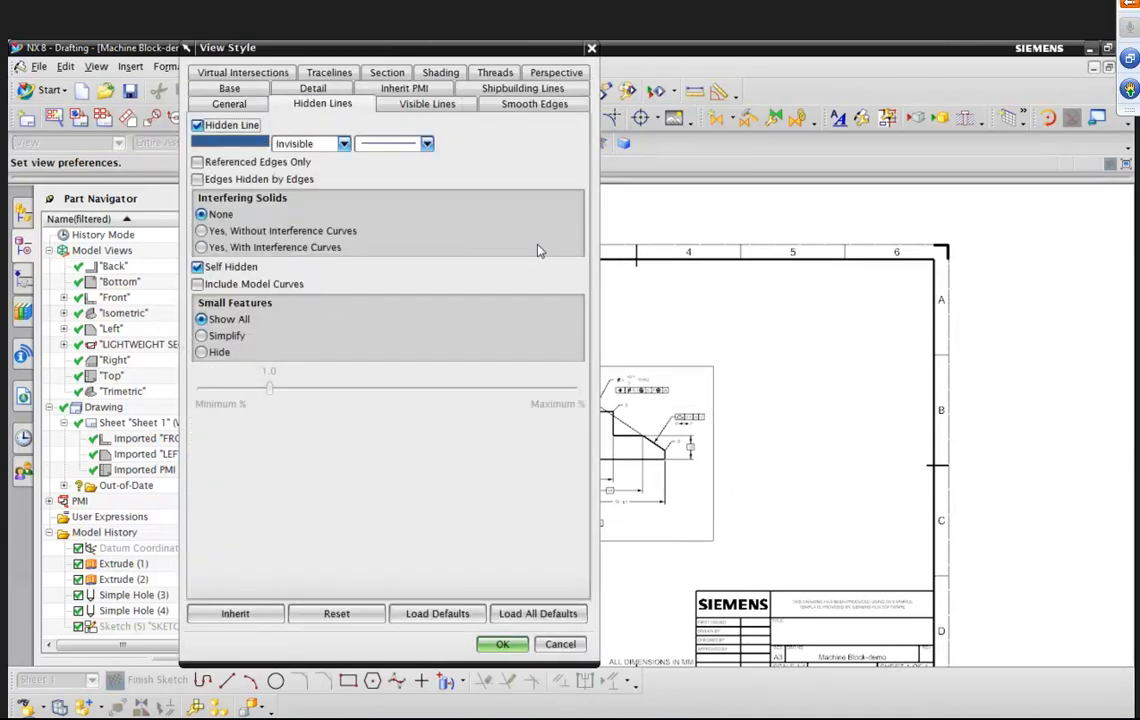
pyautogui.click(428, 92)
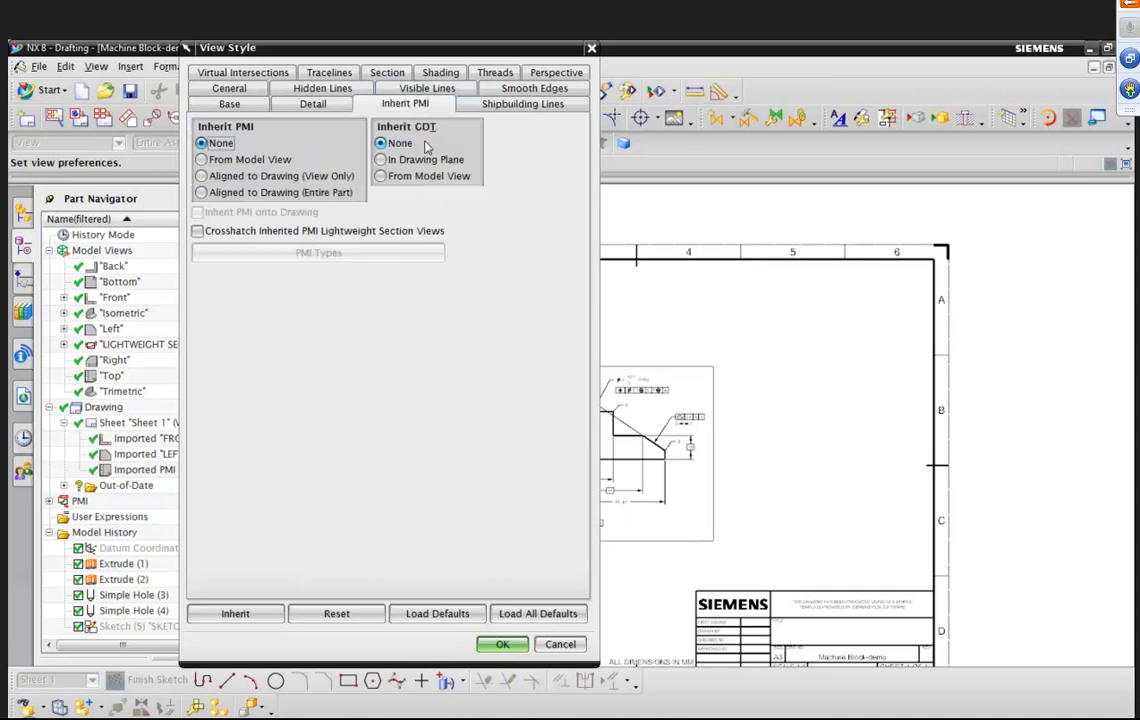
pyautogui.click(203, 159)
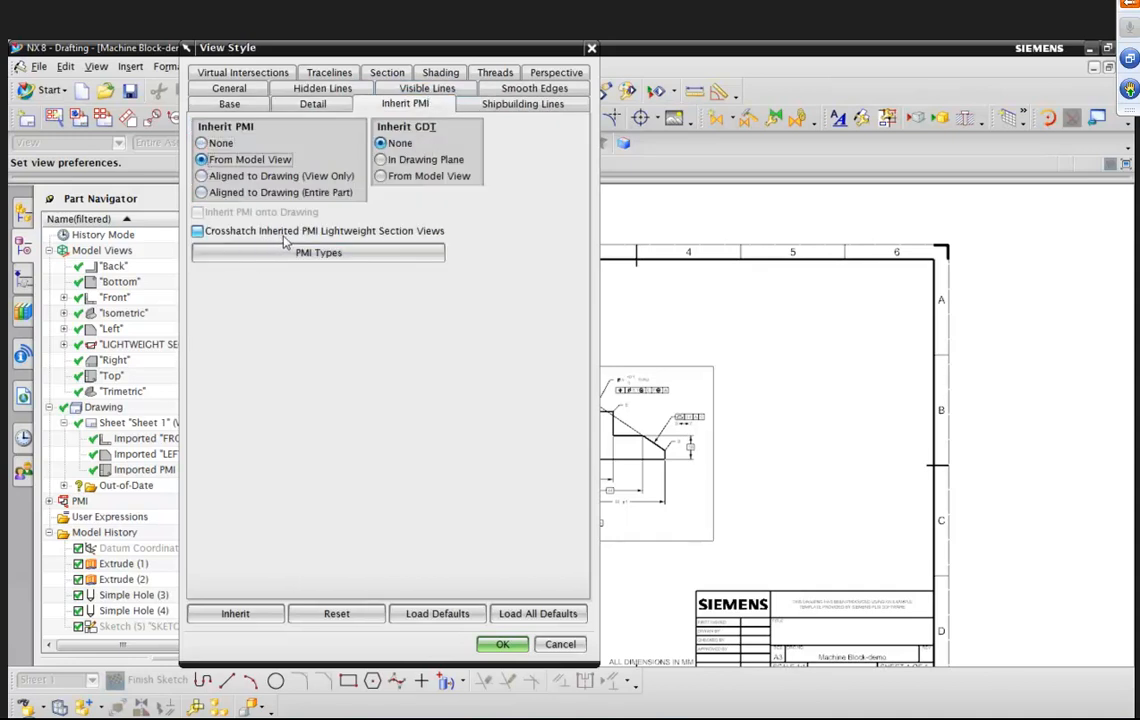
pyautogui.click(197, 231)
pyautogui.click(500, 645)
pyautogui.click(831, 361)
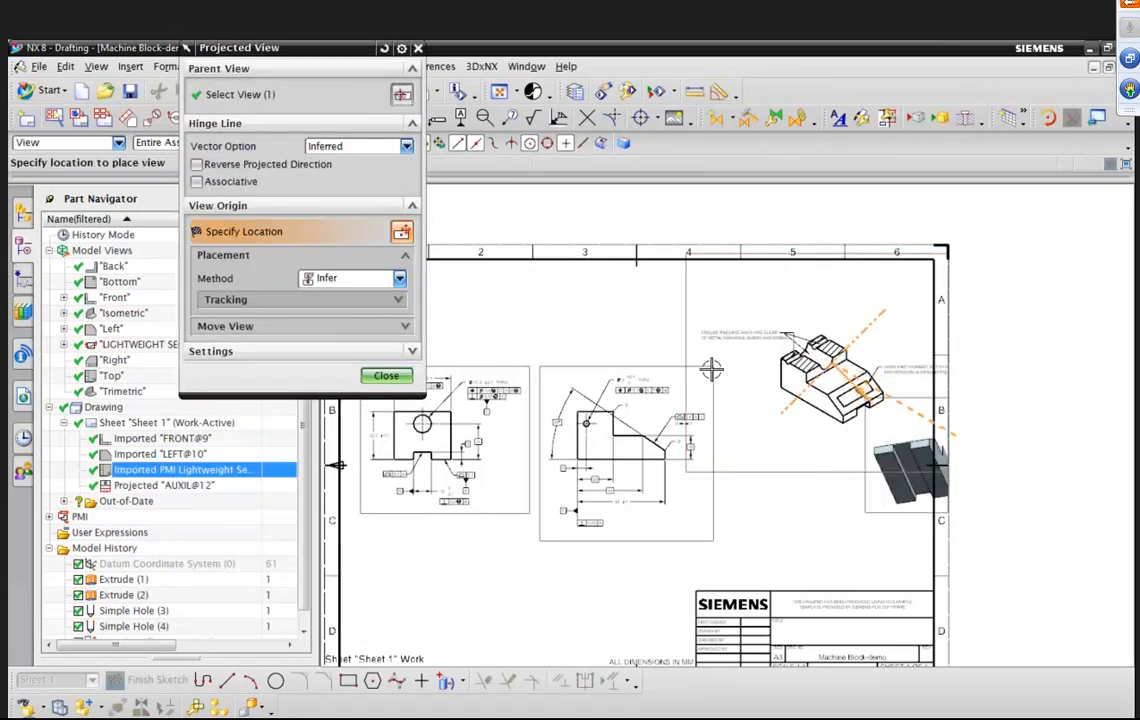
pyautogui.click(383, 377)
pyautogui.moveTo(692, 323); pyautogui.dragTo(640, 328)
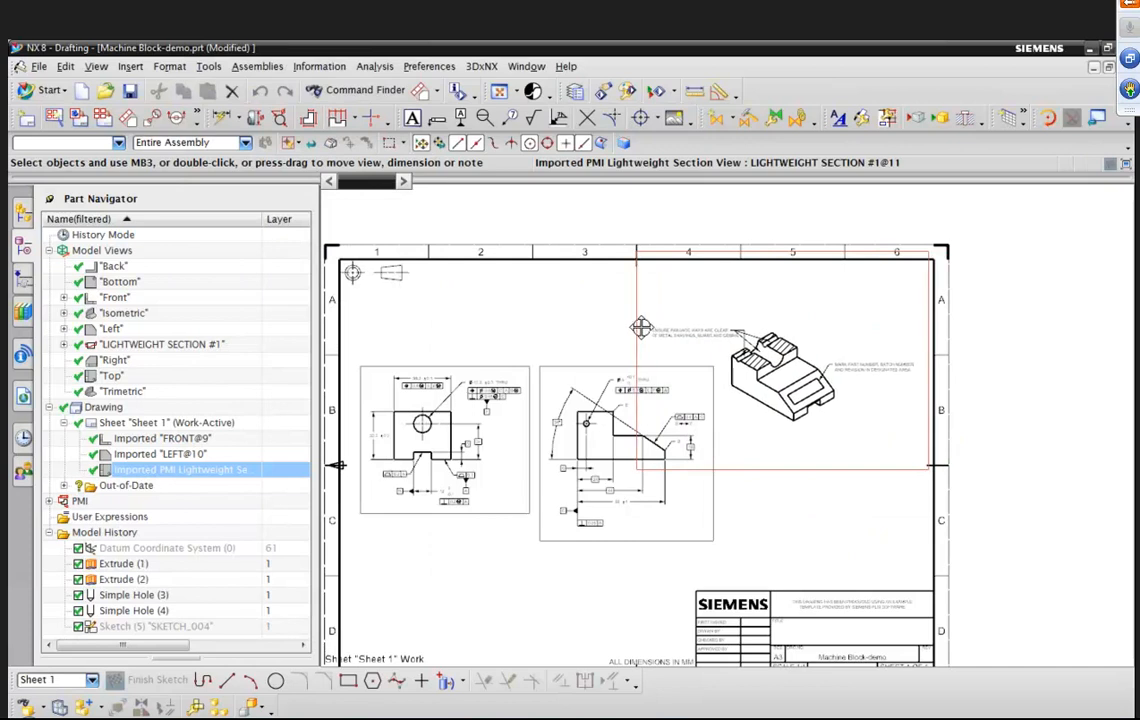
# Redefine the section view's boundary as a manual rectangle enclosing the part and its notes.
pyautogui.rightClick(862, 472)
pyautogui.click(905, 315)
pyautogui.moveTo(651, 314); pyautogui.dragTo(925, 424)
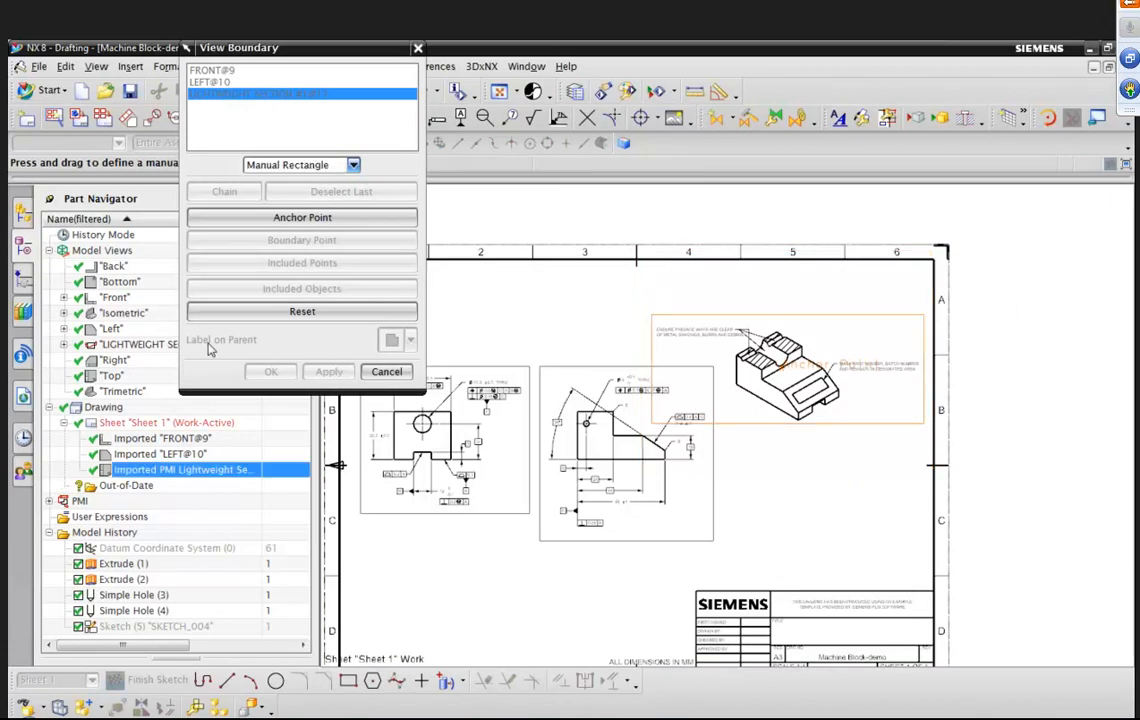
pyautogui.click(405, 371)
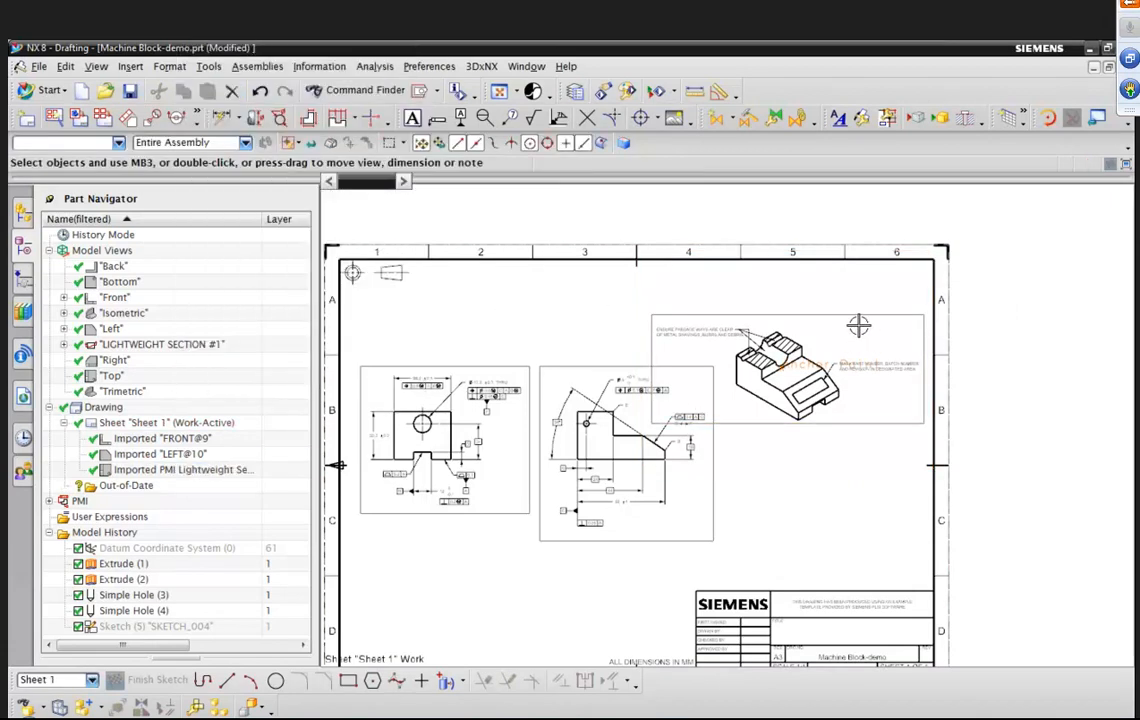
# Move the section view slightly higher on the sheet.
pyautogui.rightClick(865, 322)
pyautogui.click(905, 437)
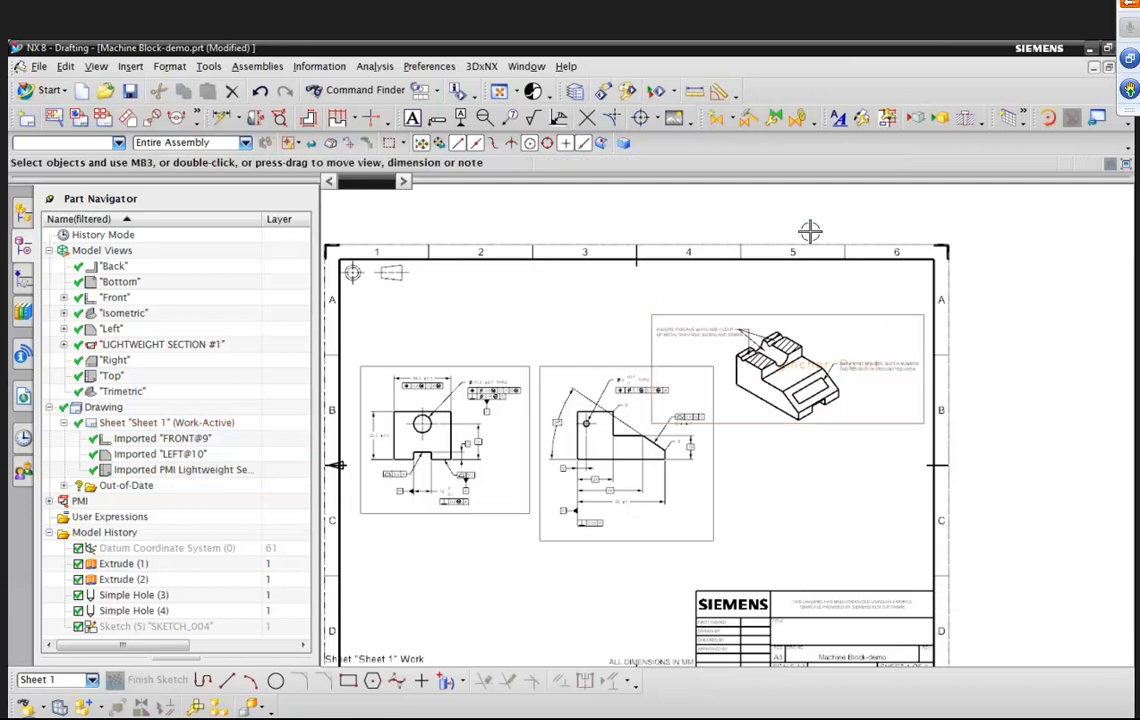
pyautogui.moveTo(798, 300); pyautogui.dragTo(791, 276)
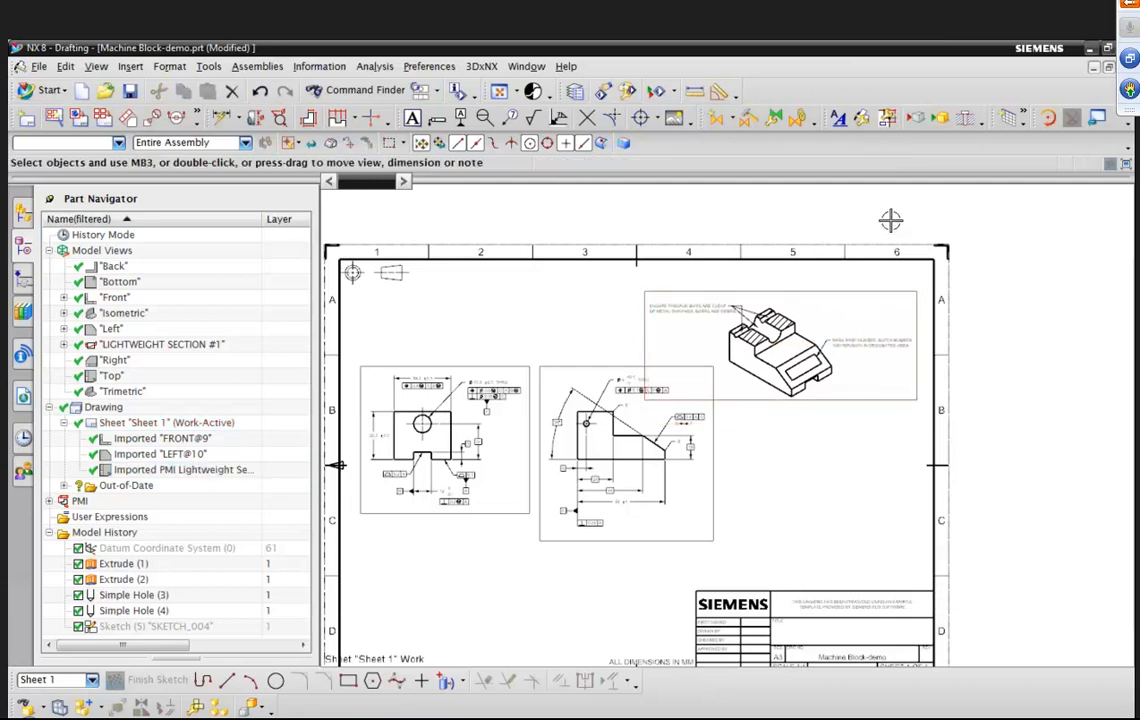
pyautogui.click(927, 279)
# Zoom in and out to examine the inherited notes on the section view and the other drawing views.
pyautogui.scroll(5, 1054, 290)
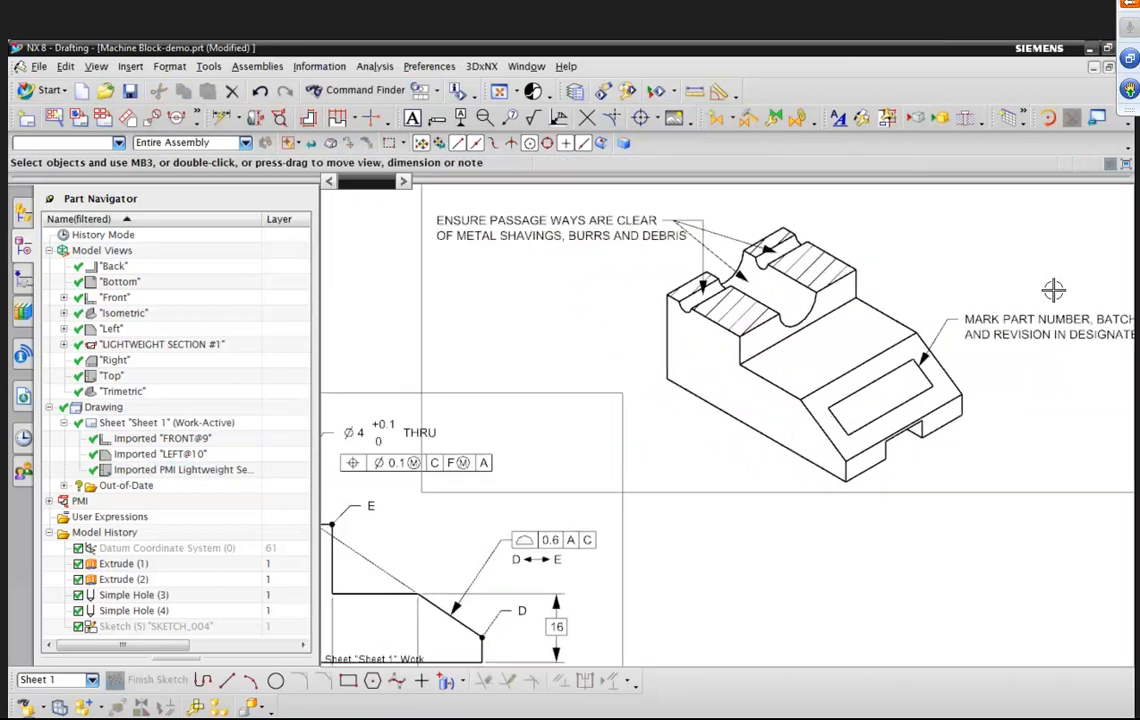
pyautogui.scroll(2, 922, 249)
pyautogui.scroll(3, 880, 245)
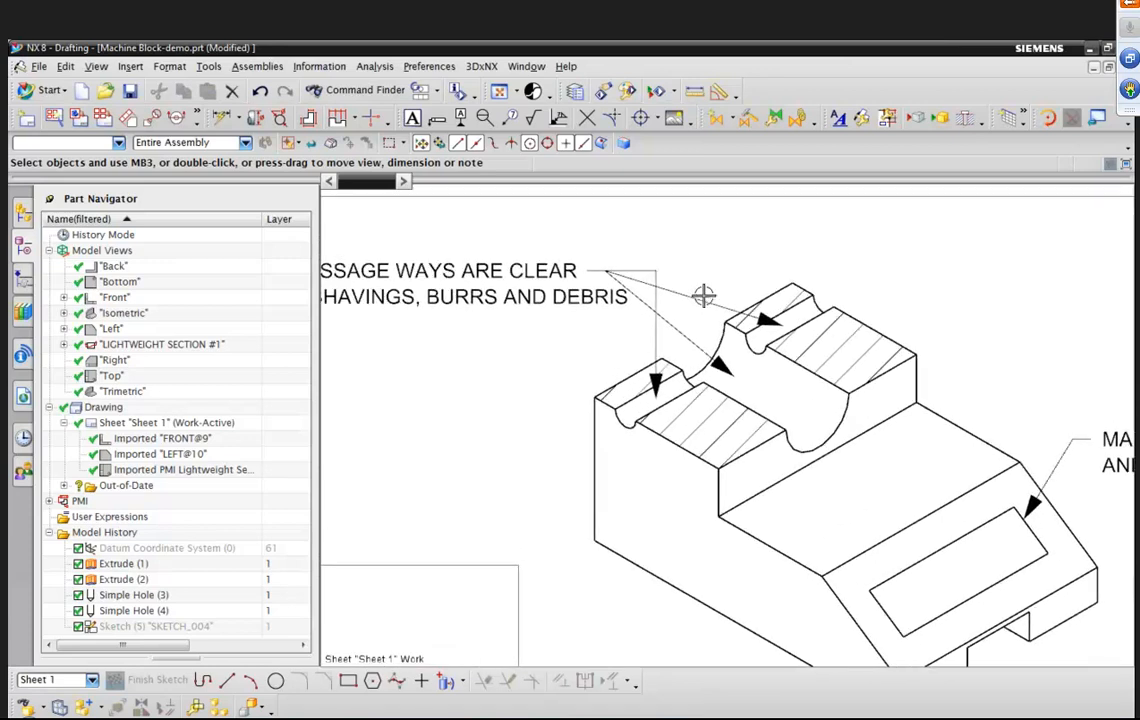
pyautogui.scroll(4, 706, 295)
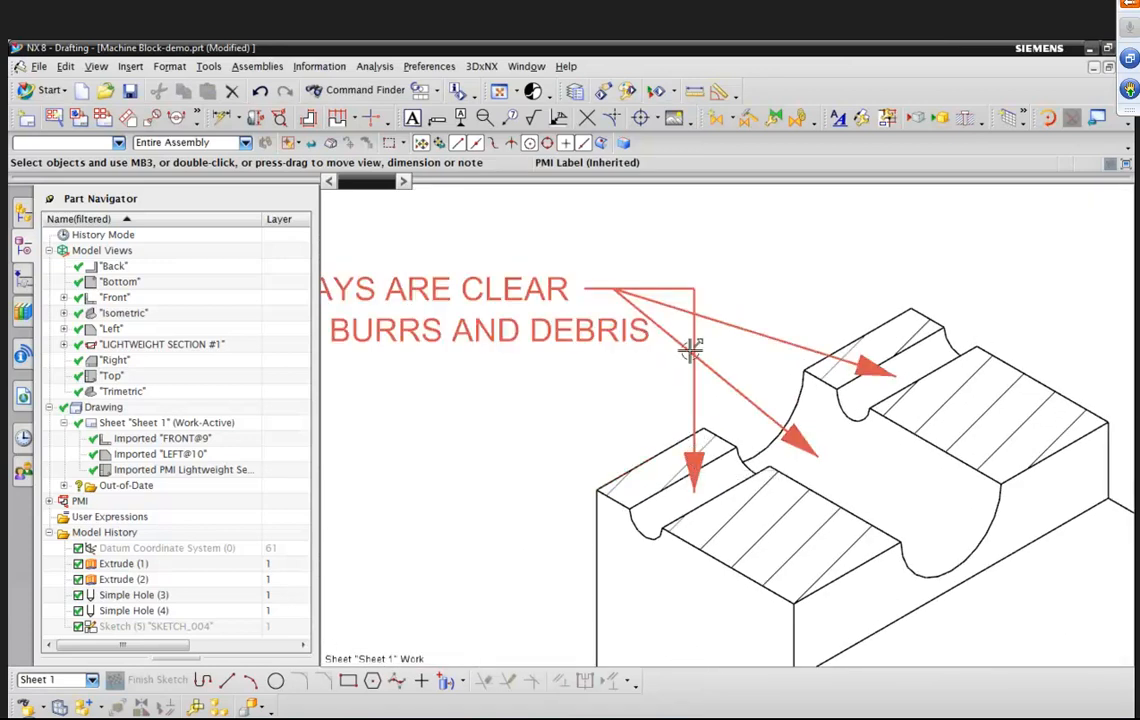
pyautogui.scroll(1, 913, 310)
pyautogui.scroll(-2, 696, 325)
pyautogui.moveTo(969, 291); pyautogui.dragTo(923, 284, button='middle')
pyautogui.scroll(-4, 1038, 313)
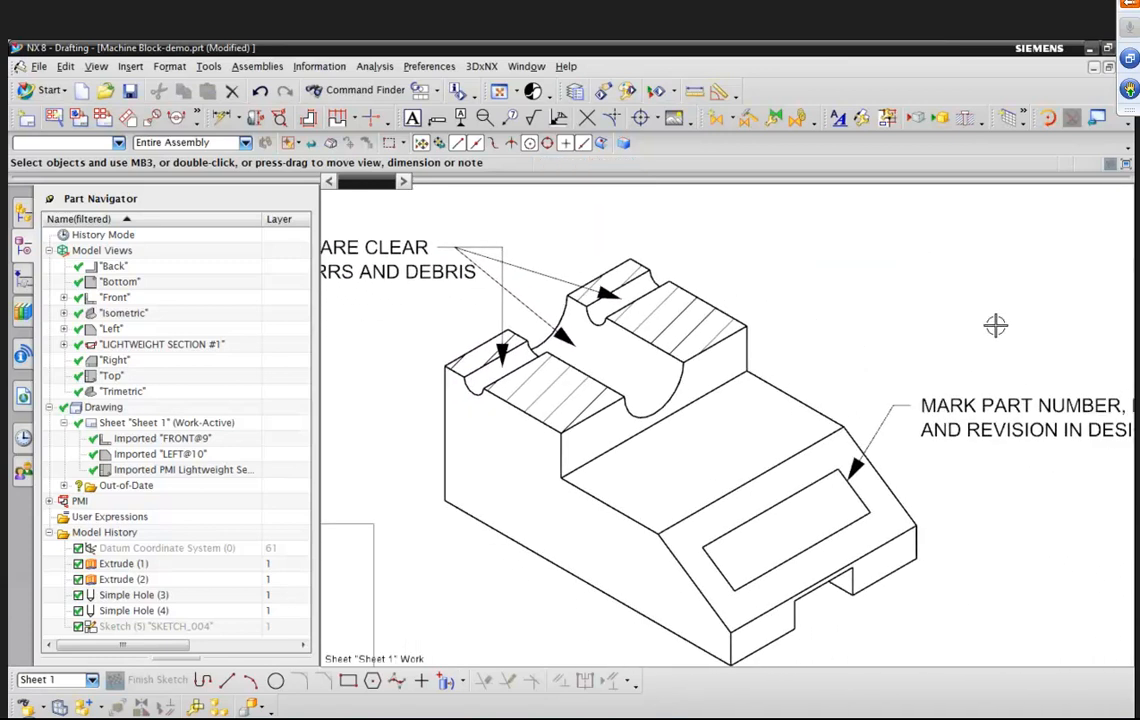
pyautogui.scroll(-5, 950, 295)
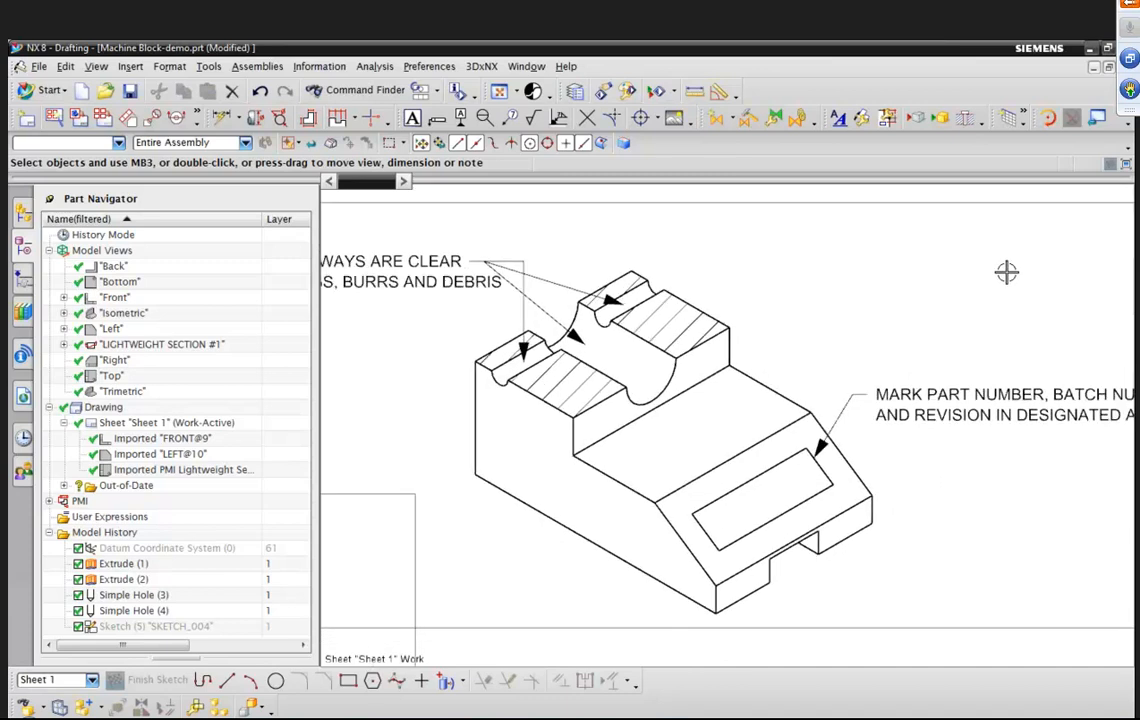
pyautogui.scroll(-5, 908, 289)
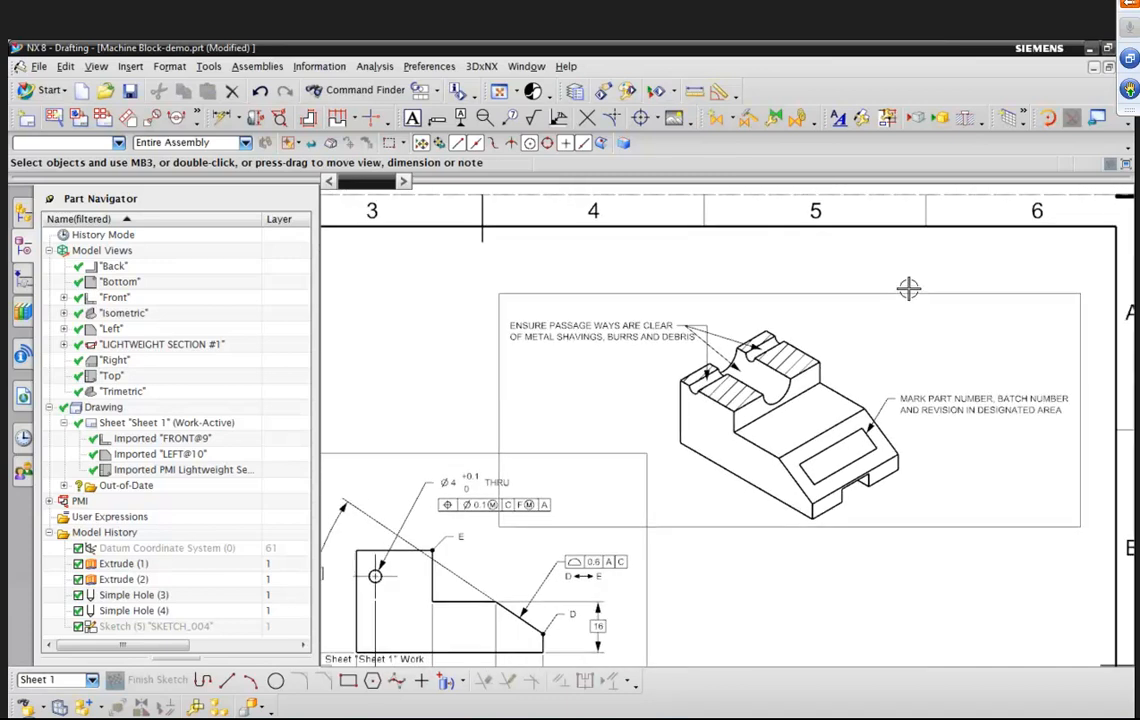
pyautogui.scroll(-3, 908, 289)
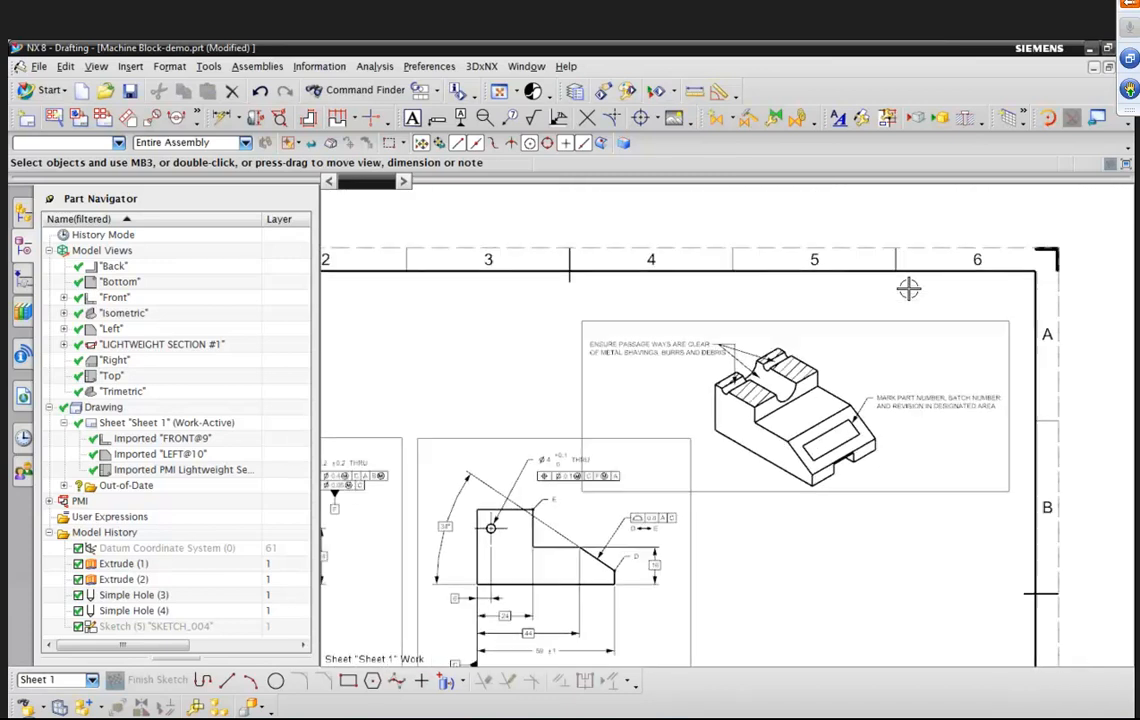
pyautogui.scroll(-1, 908, 289)
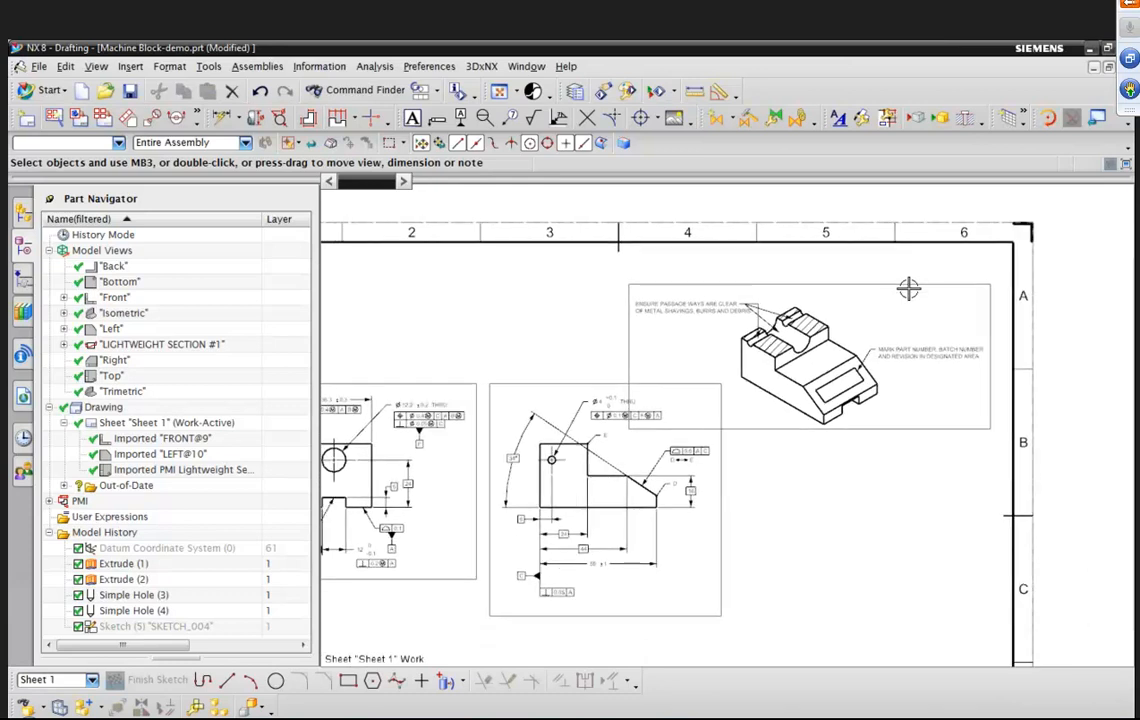
pyautogui.scroll(1, 908, 289)
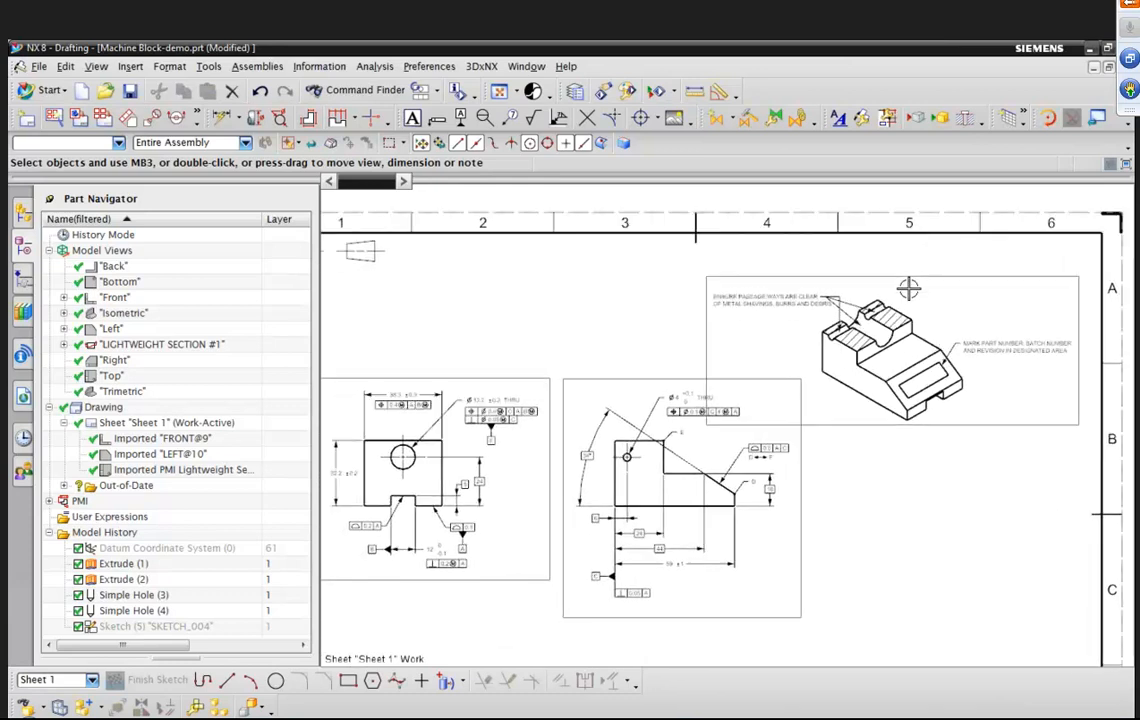
pyautogui.scroll(-1, 908, 289)
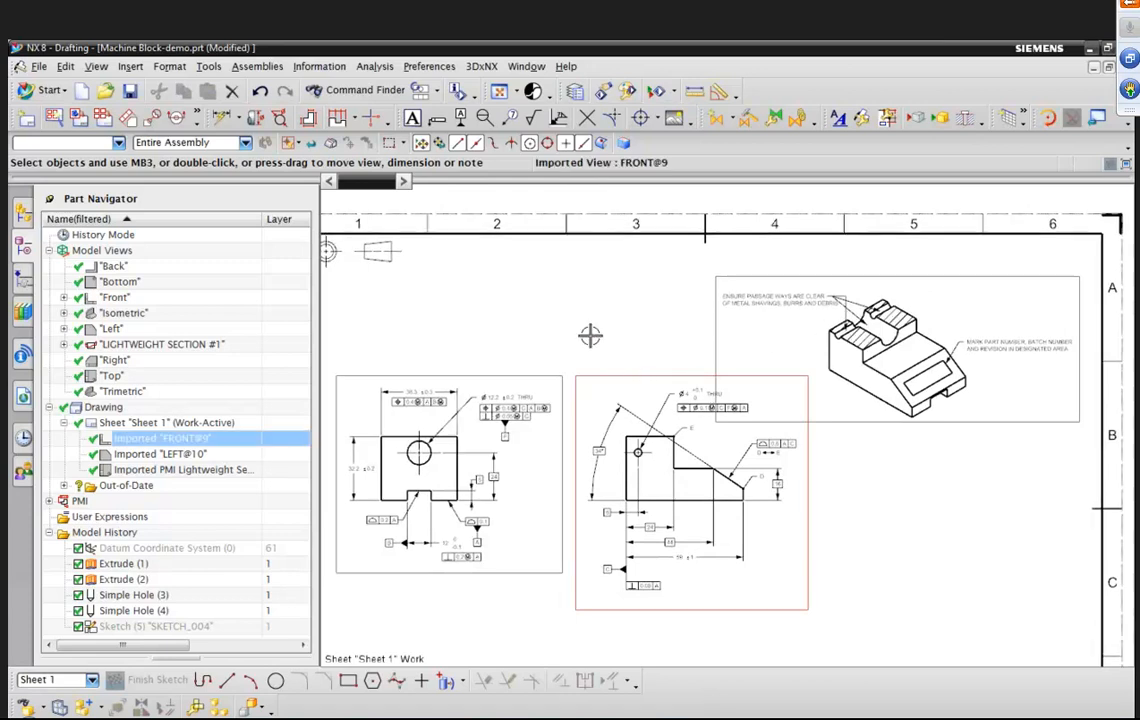
pyautogui.hotkey('ctrl', 'f')
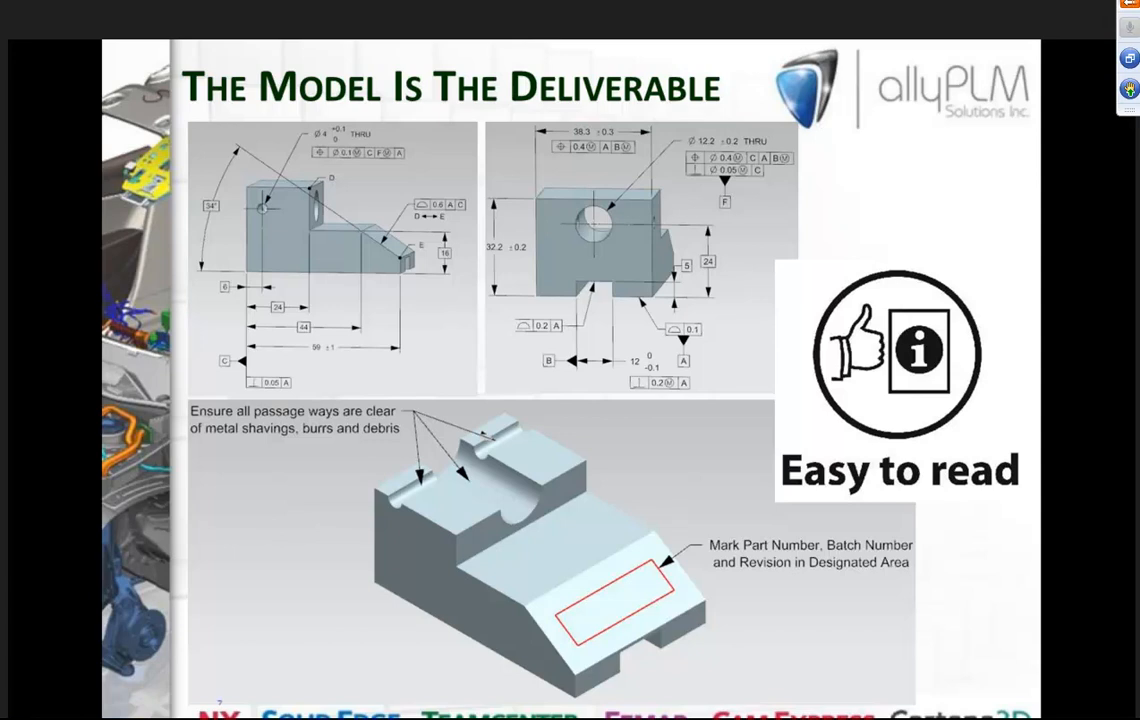
pyautogui.press('Right')
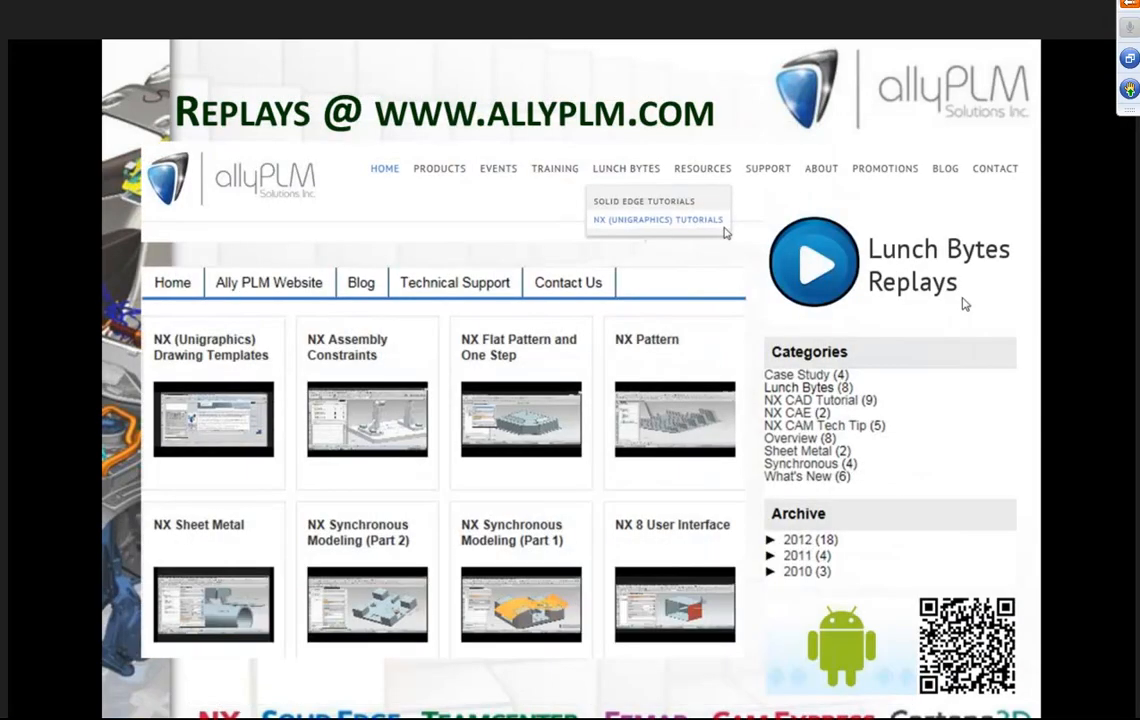